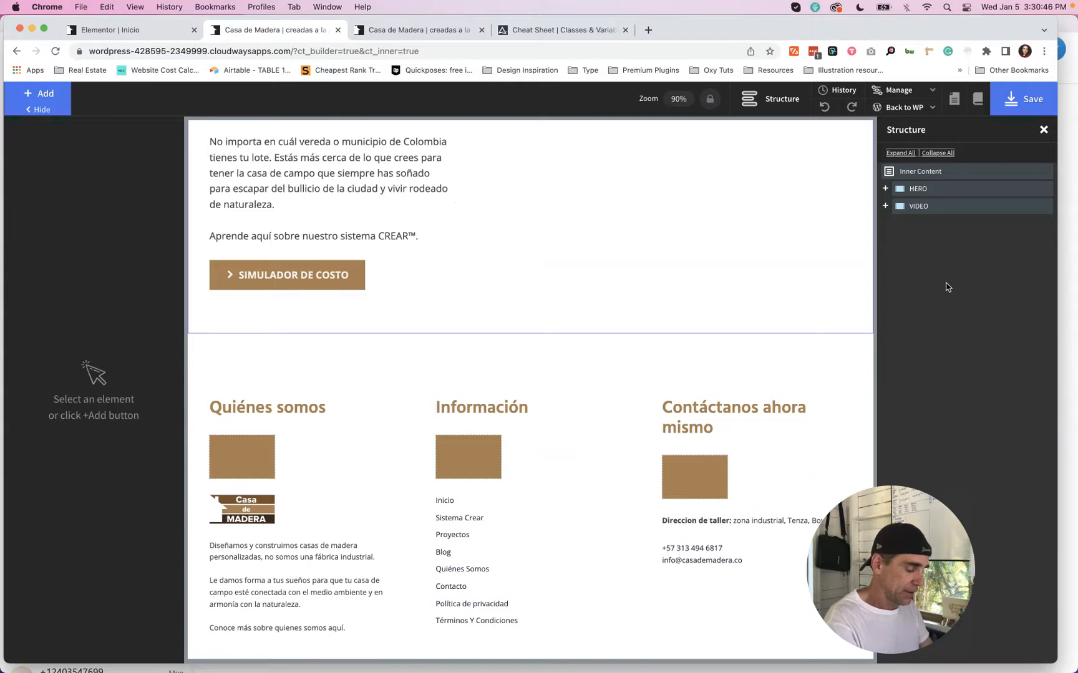
Step: Add a new section below the VIDEO section and rename it FLIPBOX CARDS
key(ctrl+alt+s)
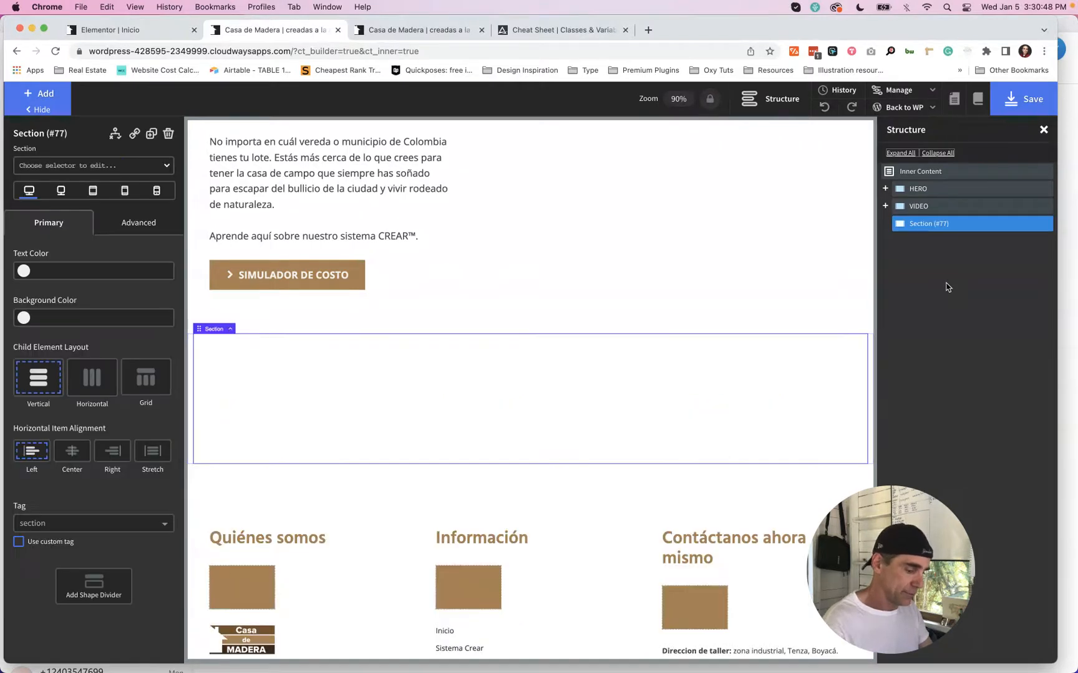
key(F2)
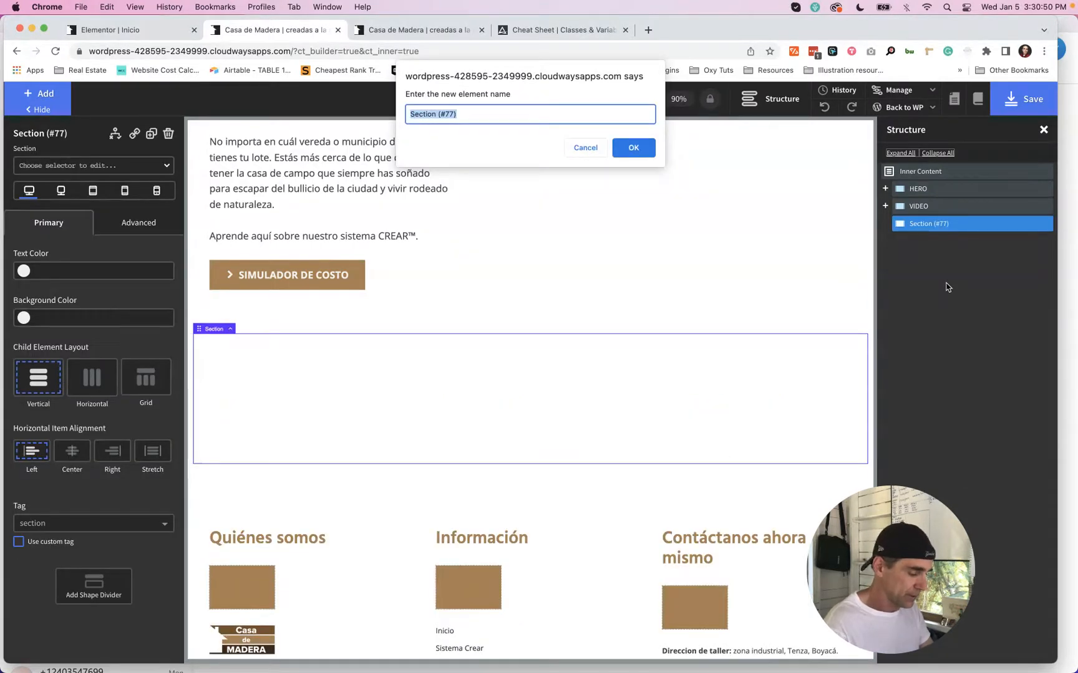
text(FLIPBOX CARDS)
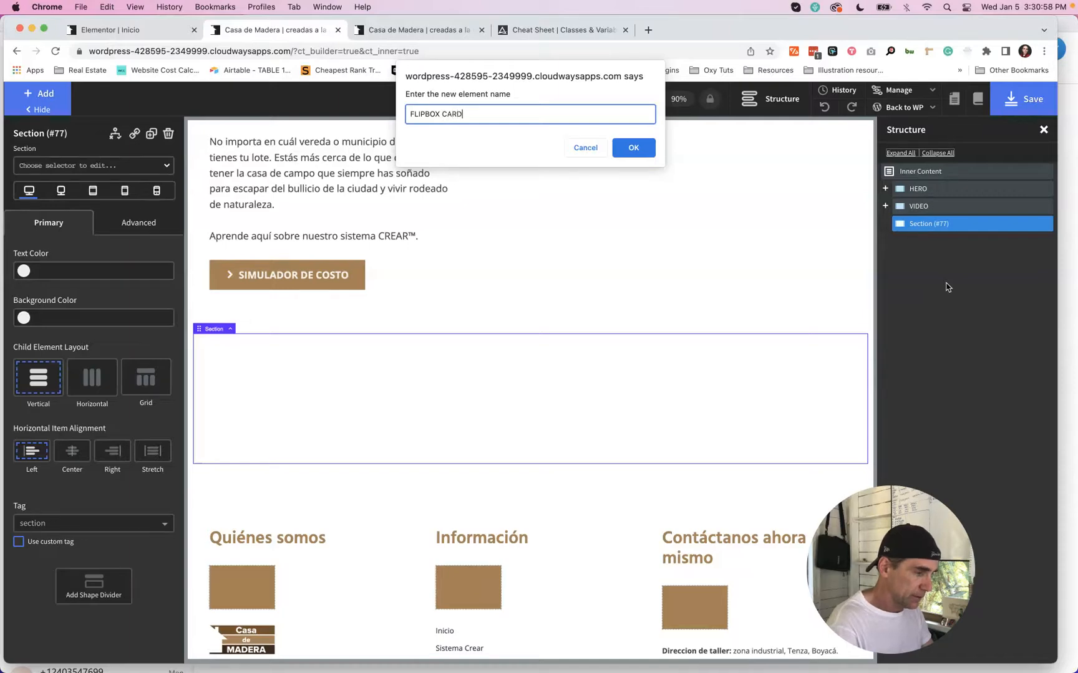
click(634, 147)
Step: Check the SISTEMA CREAR reference section in Elementor, then set About-Us-Hero-Image.jpg as the FLIPBOX CARDS section's background image
click(156, 29)
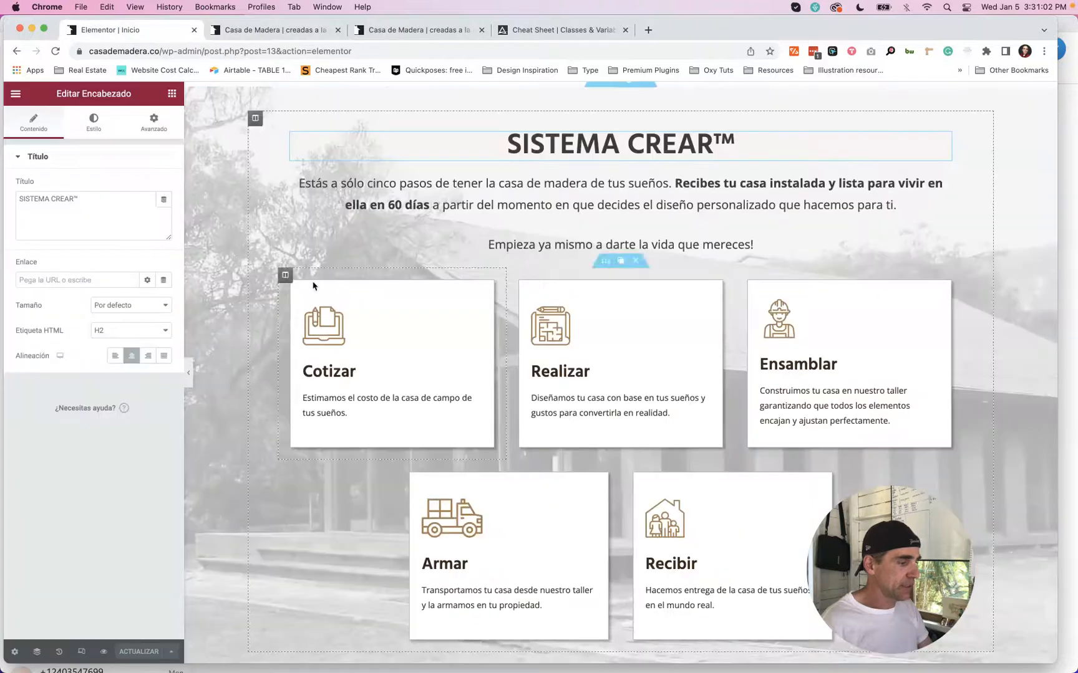
click(273, 30)
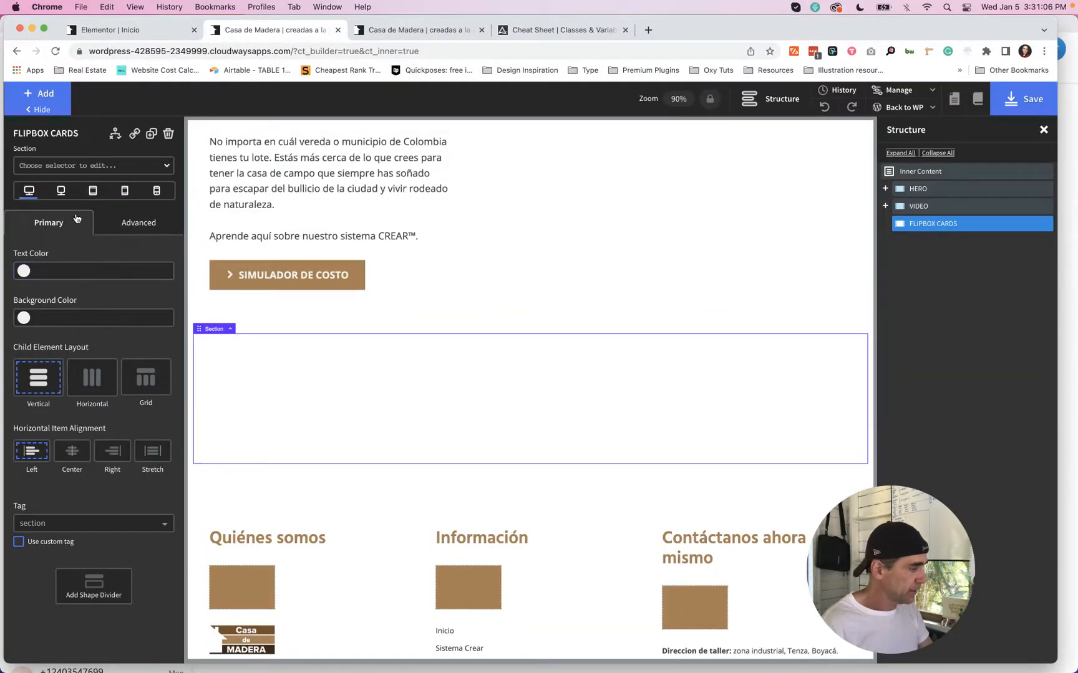
click(136, 225)
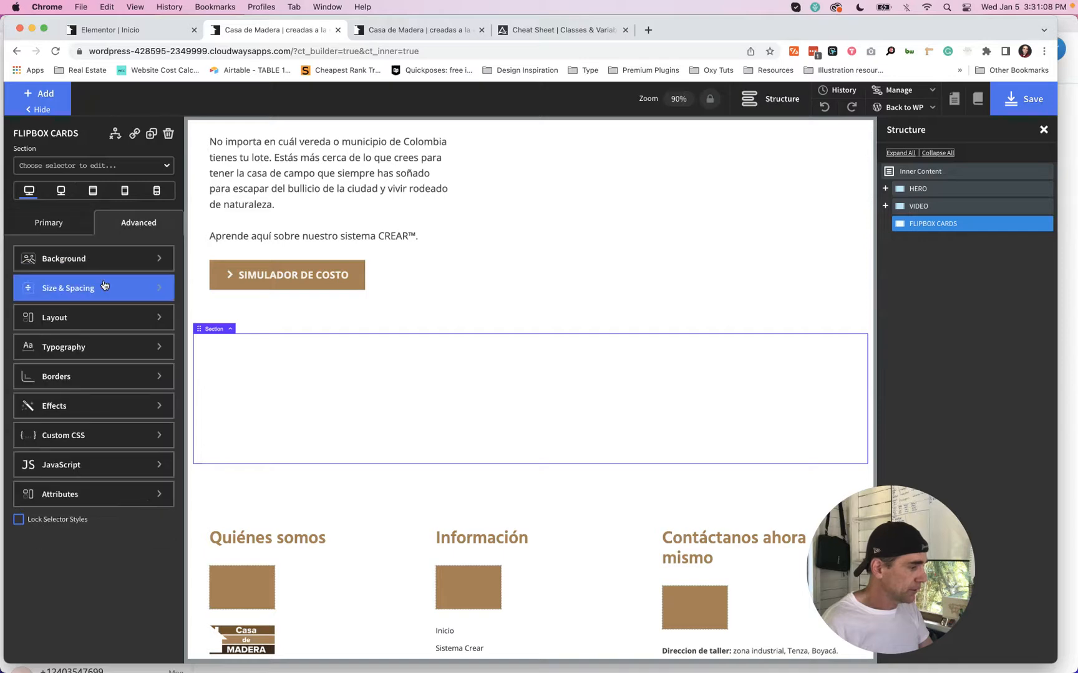
click(74, 258)
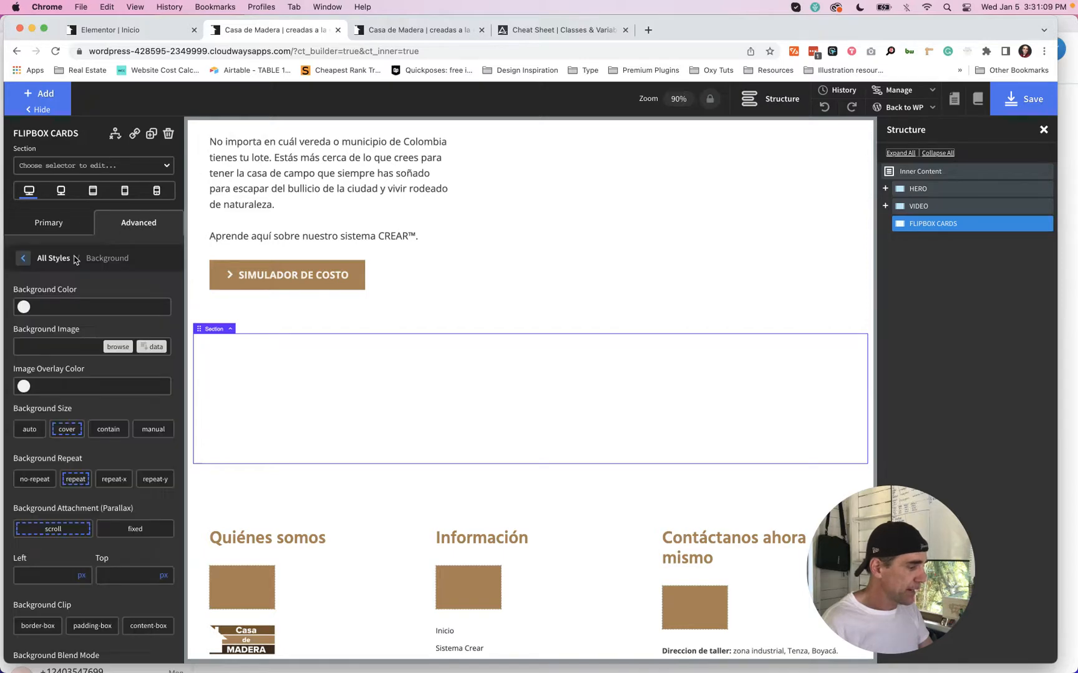
click(116, 347)
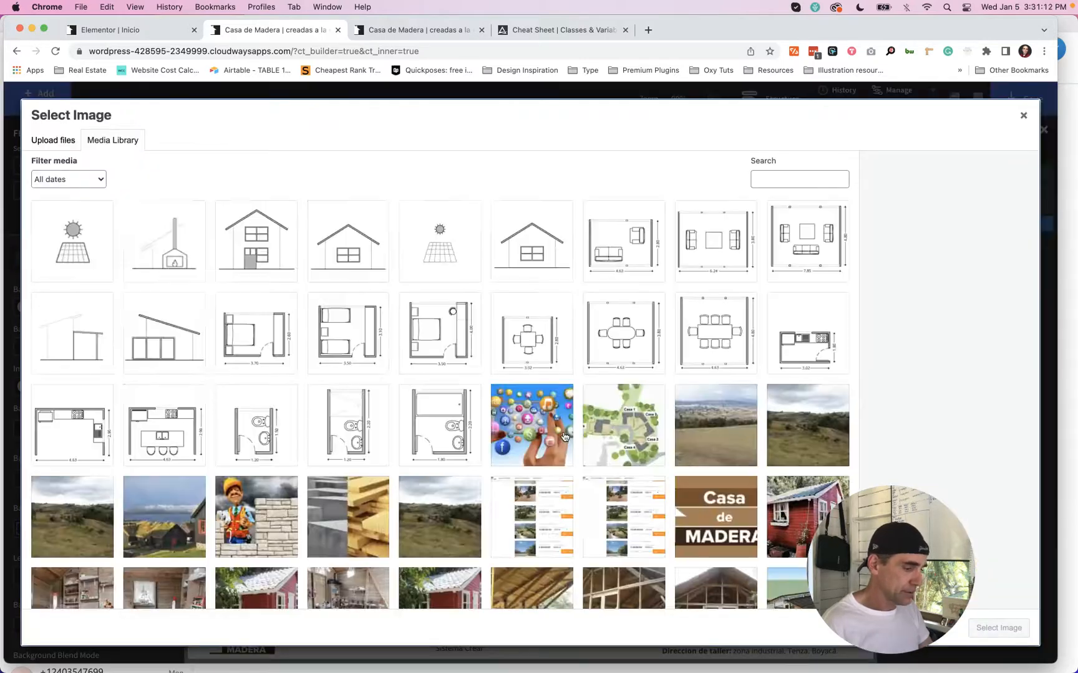
scroll(563, 435, down, 10)
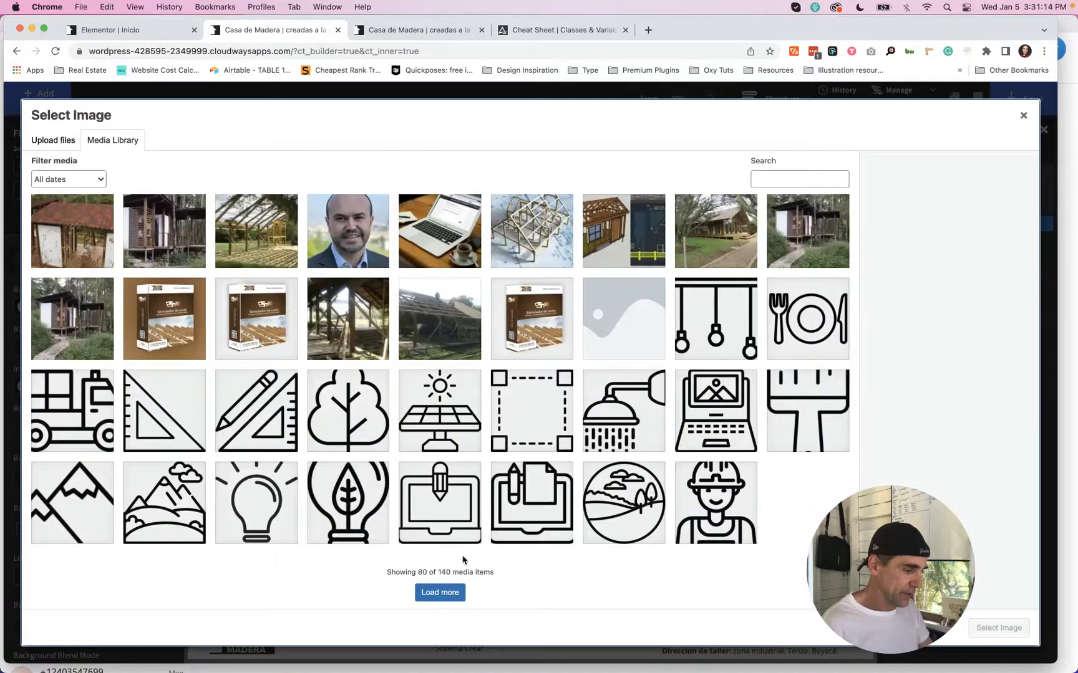
click(441, 597)
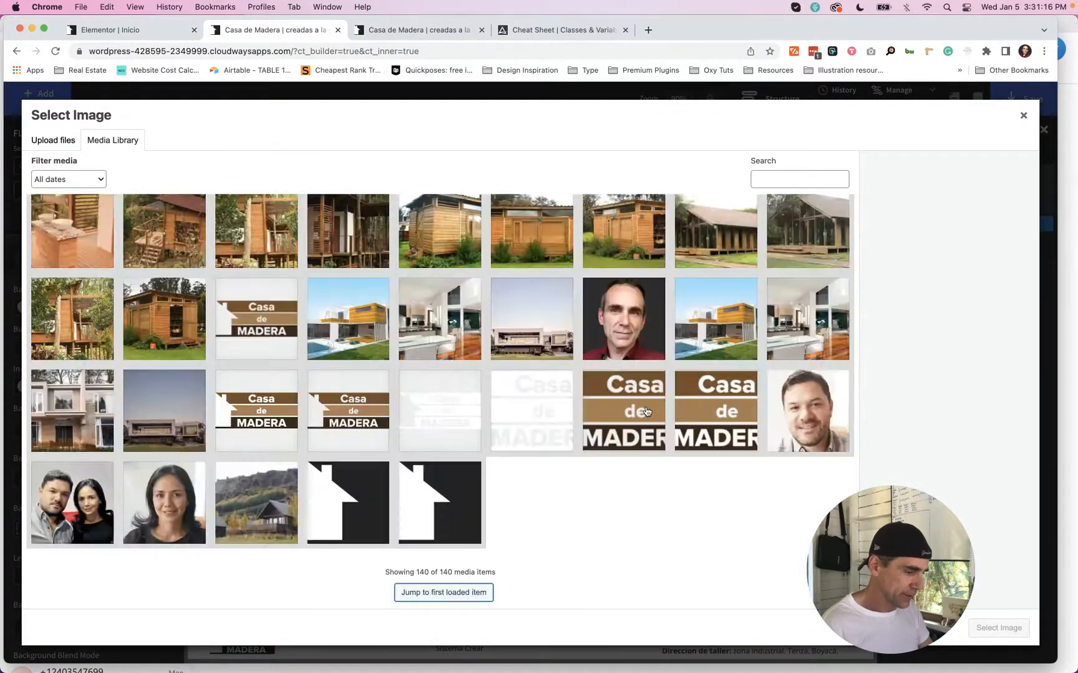
click(747, 206)
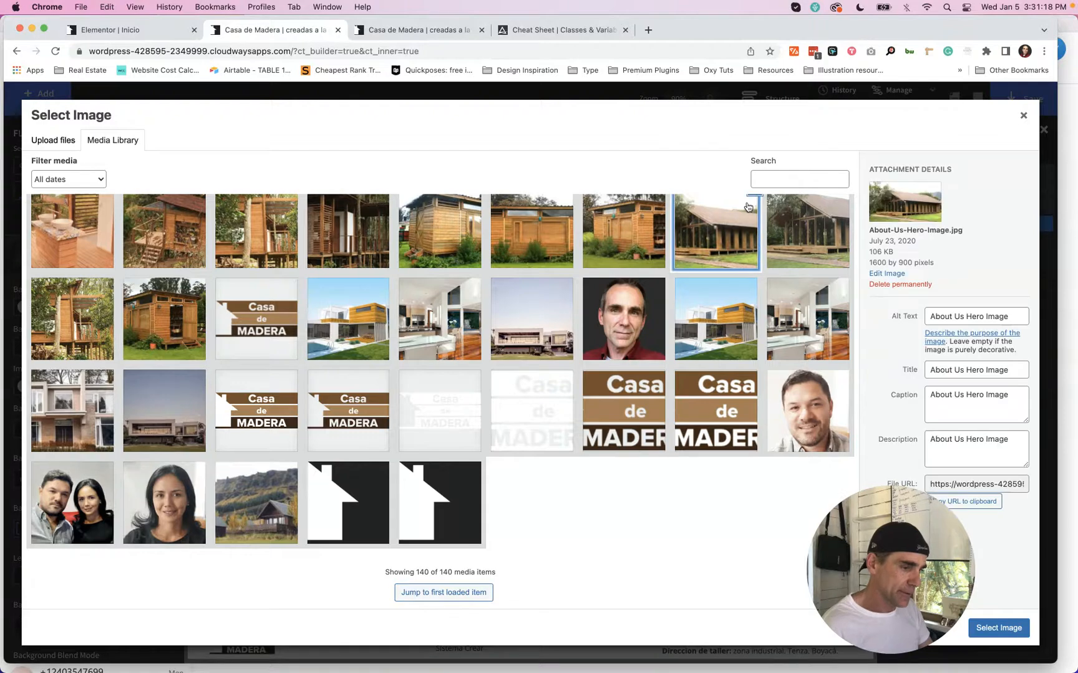
click(984, 630)
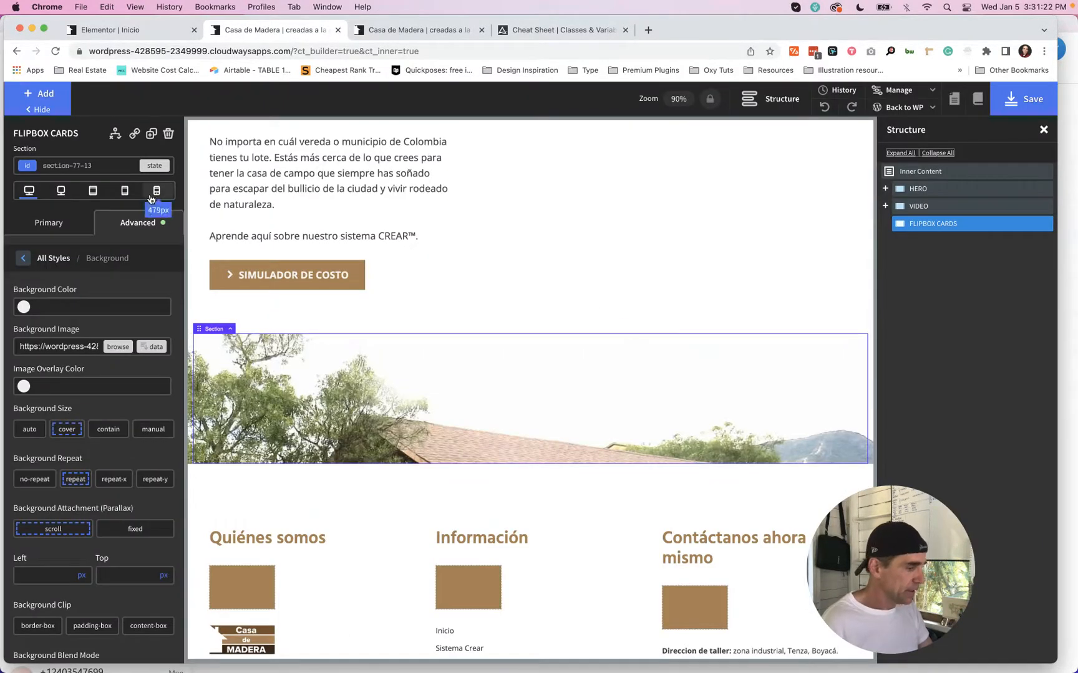
Step: Apply a white overlay at 85% opacity, rgba(255,255,255,0.85), to the FLIPBOX CARDS background image
click(47, 384)
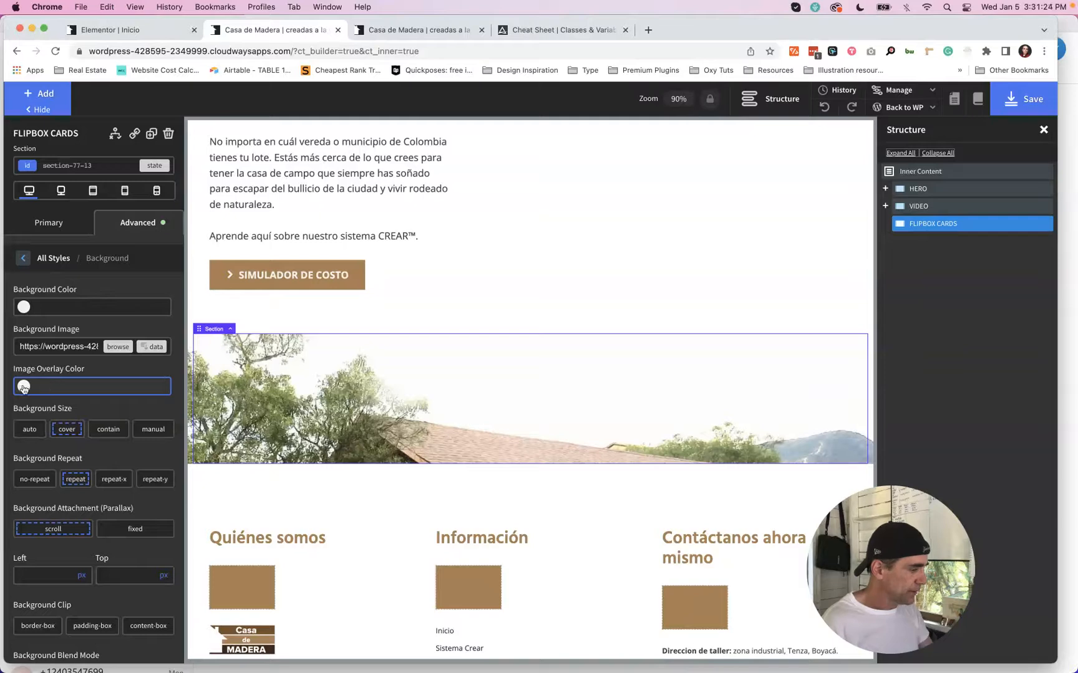
click(23, 388)
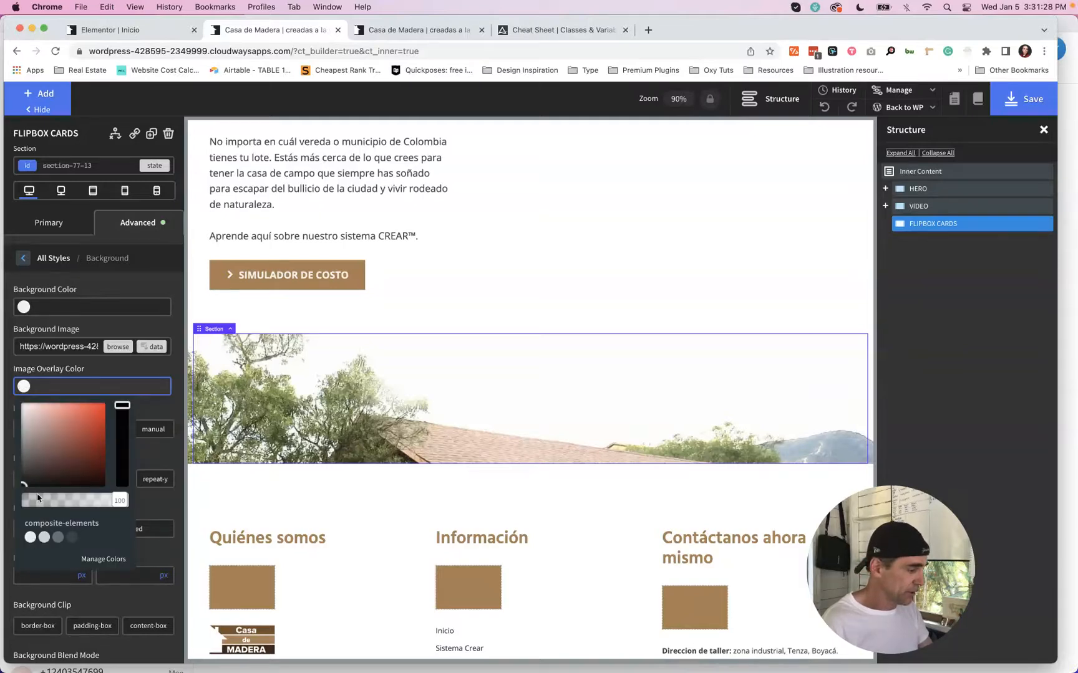
drag(27, 478, 9, 393)
click(22, 391)
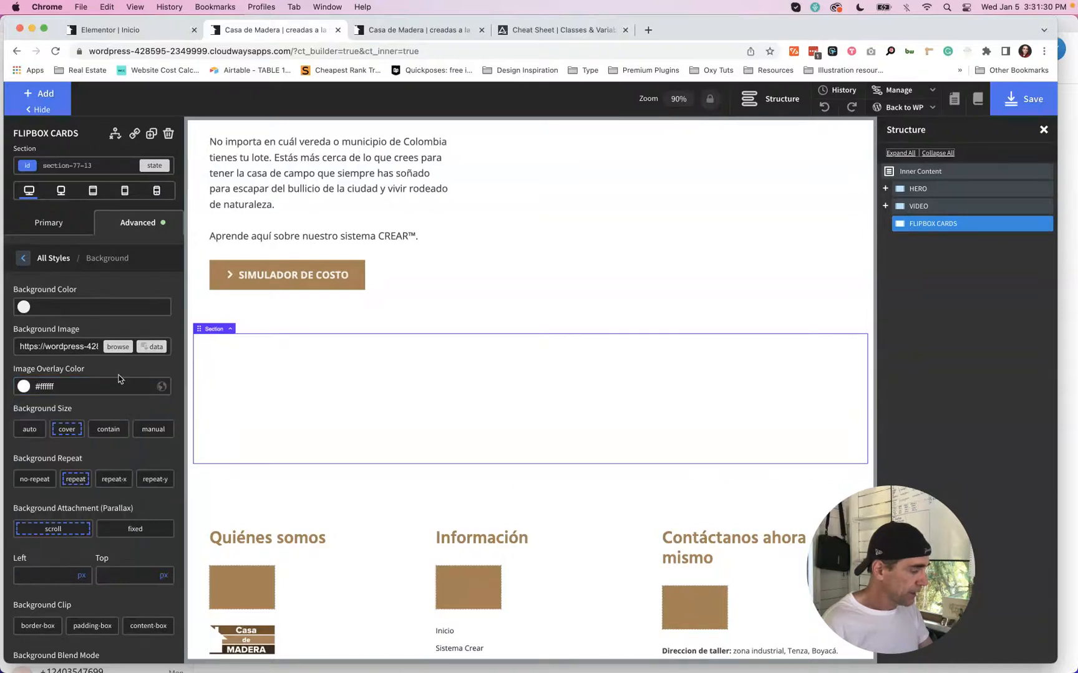
click(36, 390)
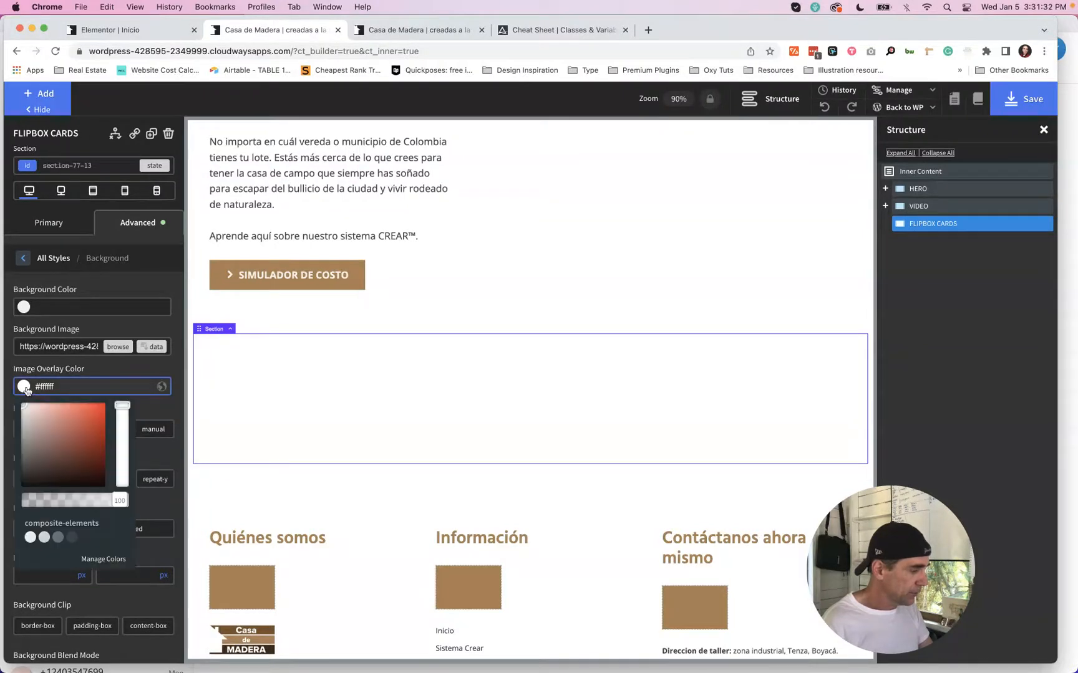
click(108, 499)
drag(108, 499, 105, 499)
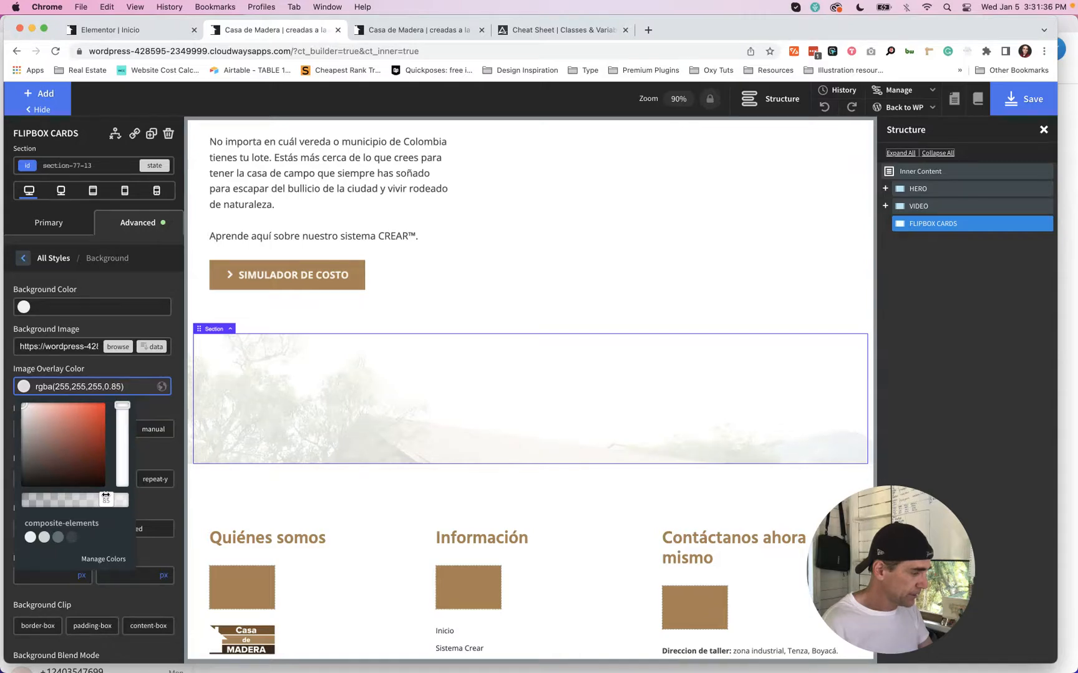
click(104, 366)
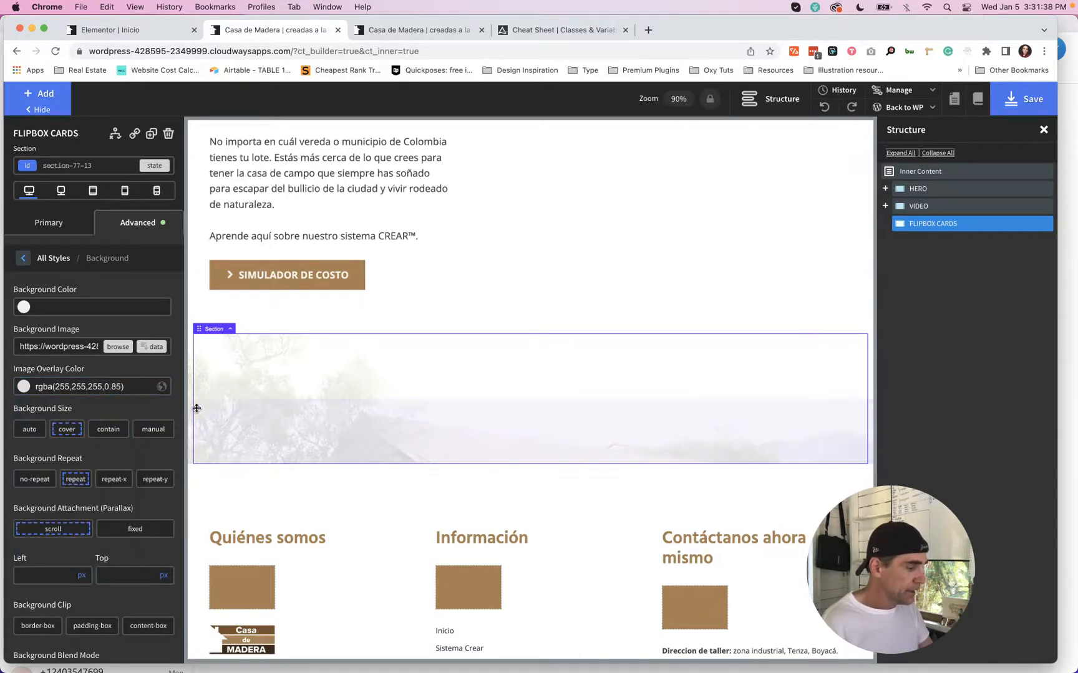
Step: Set the section's background size to cover and its background repeat to no-repeat
scroll(37, 349, down, 3)
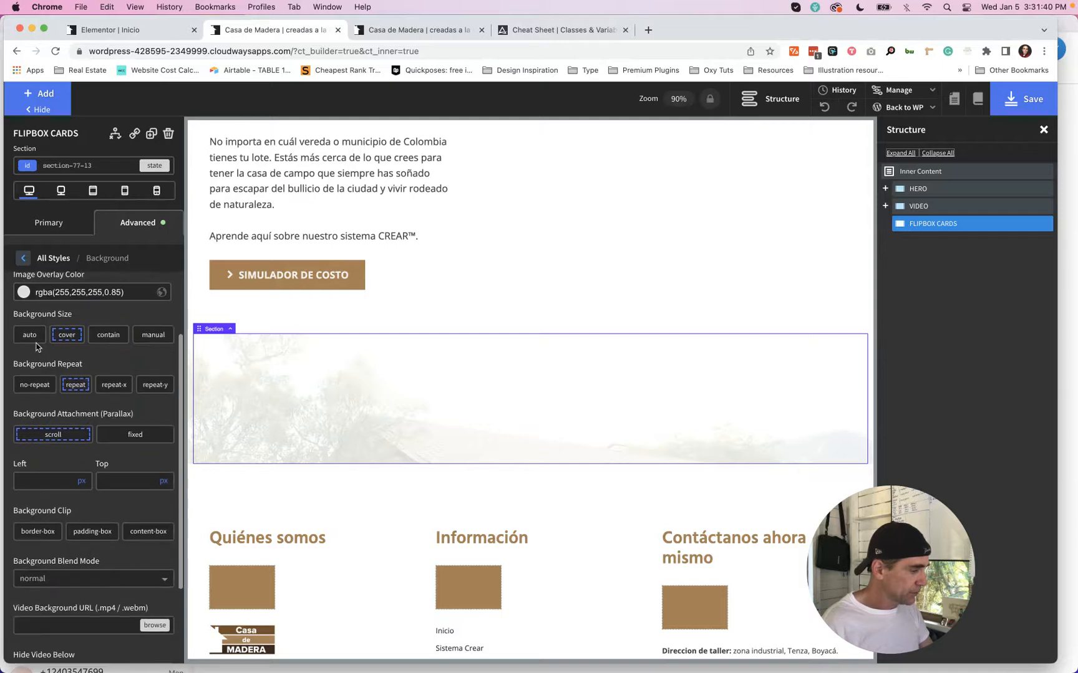
click(28, 334)
click(63, 337)
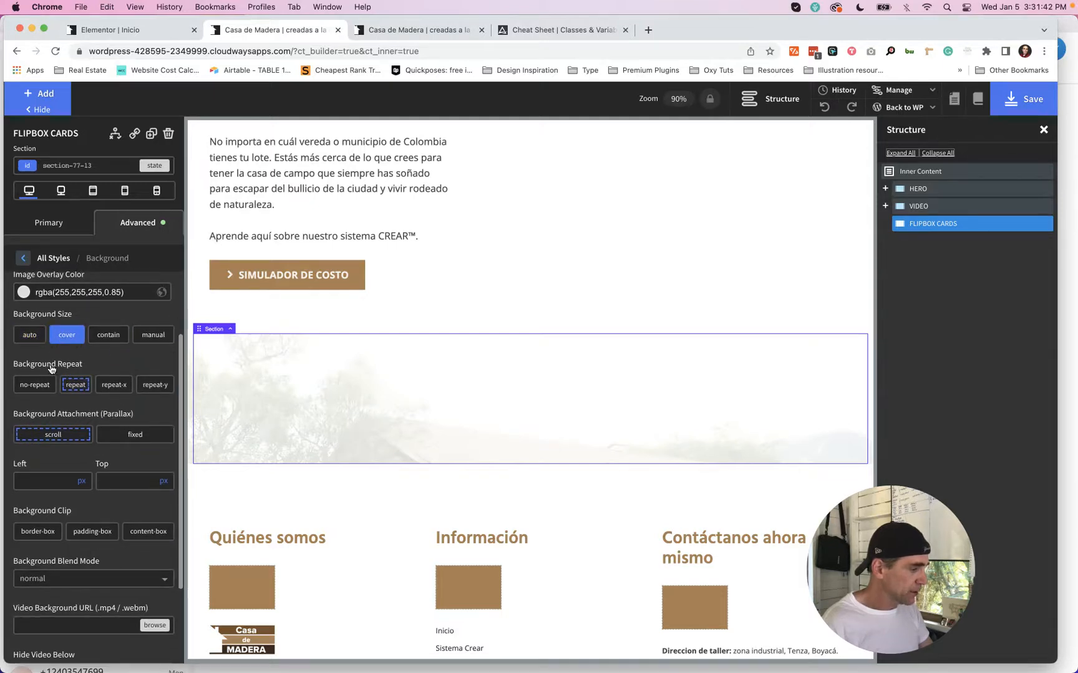
click(35, 384)
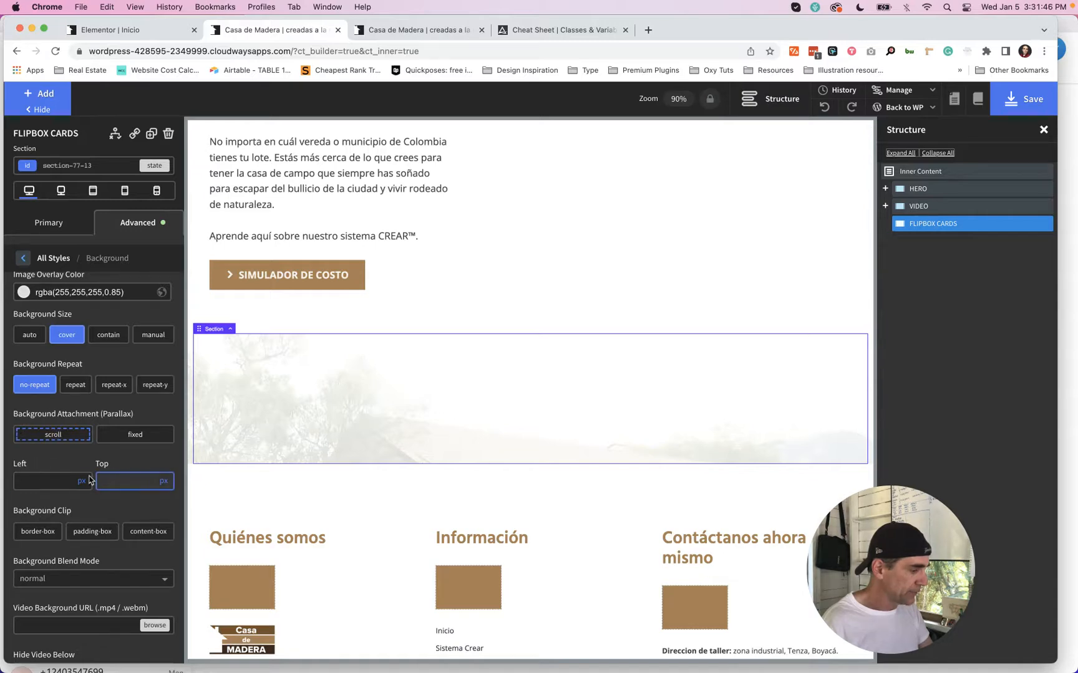
Step: Position the section's background image at 50% from the left and 50% from the top
click(60, 476)
click(81, 483)
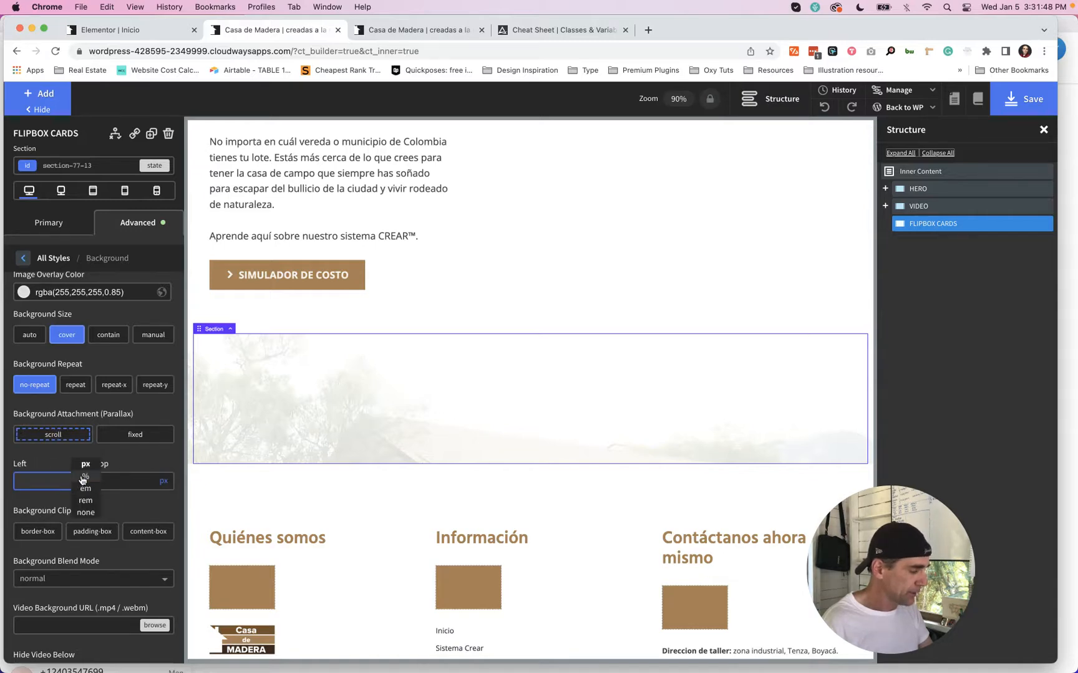
click(81, 480)
click(51, 478)
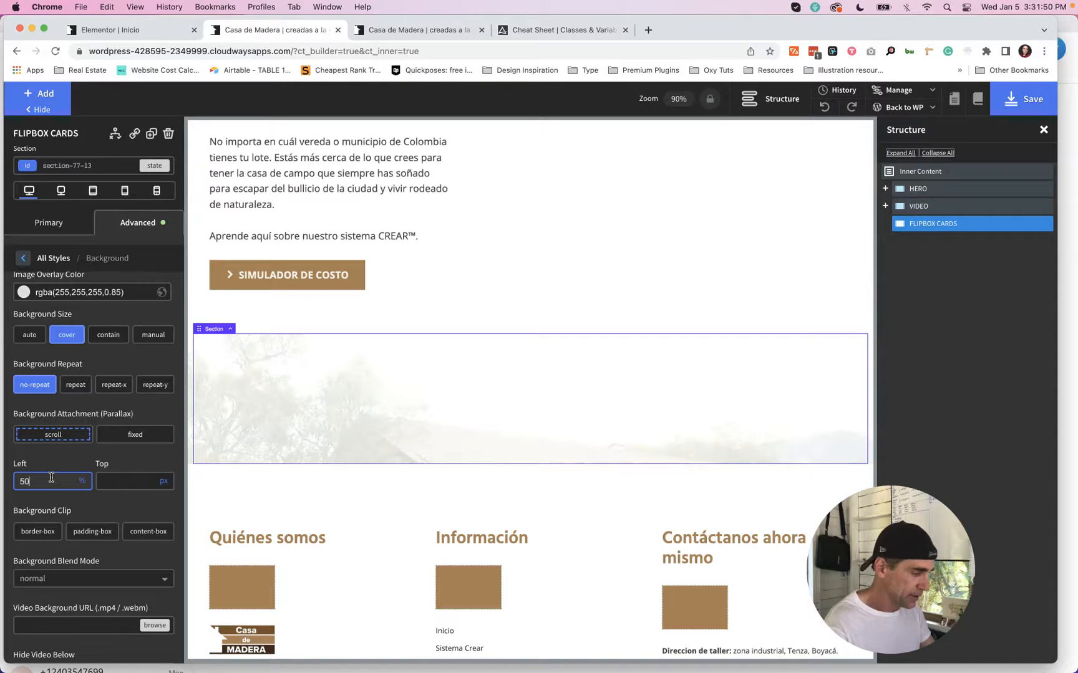
text(50)
click(125, 481)
click(163, 481)
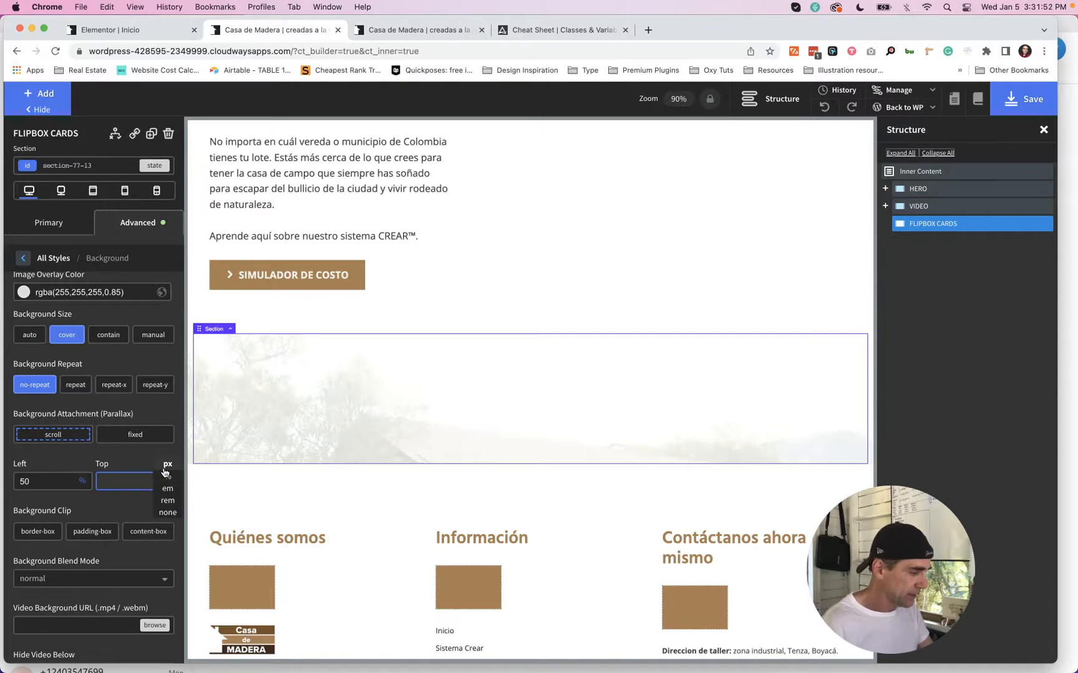
click(166, 476)
click(132, 481)
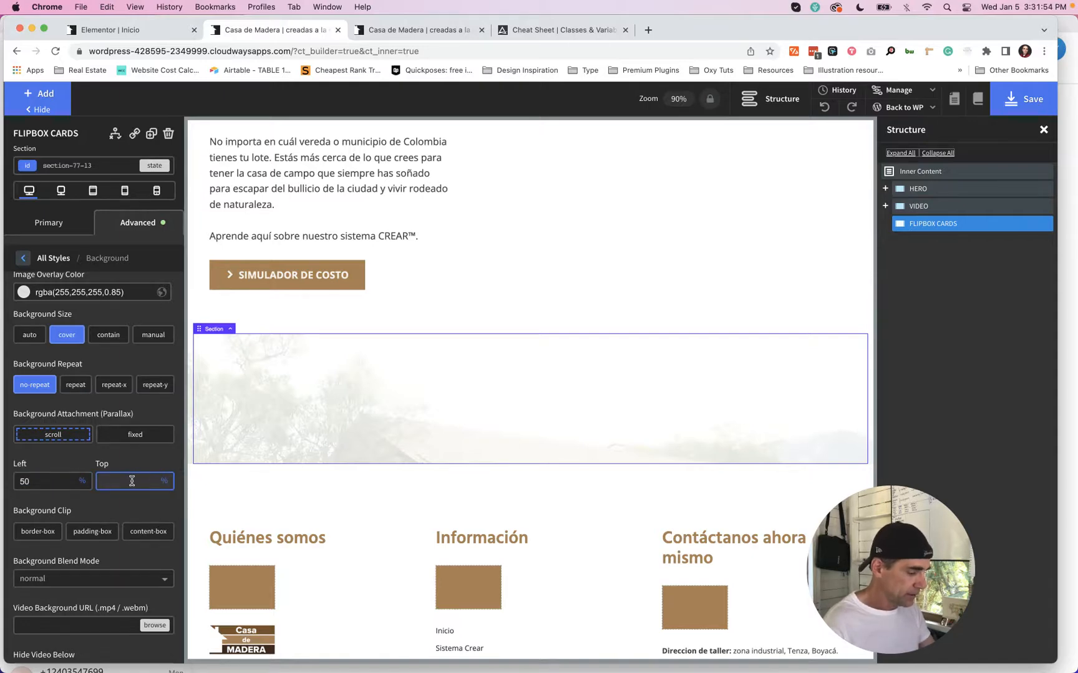
text(50)
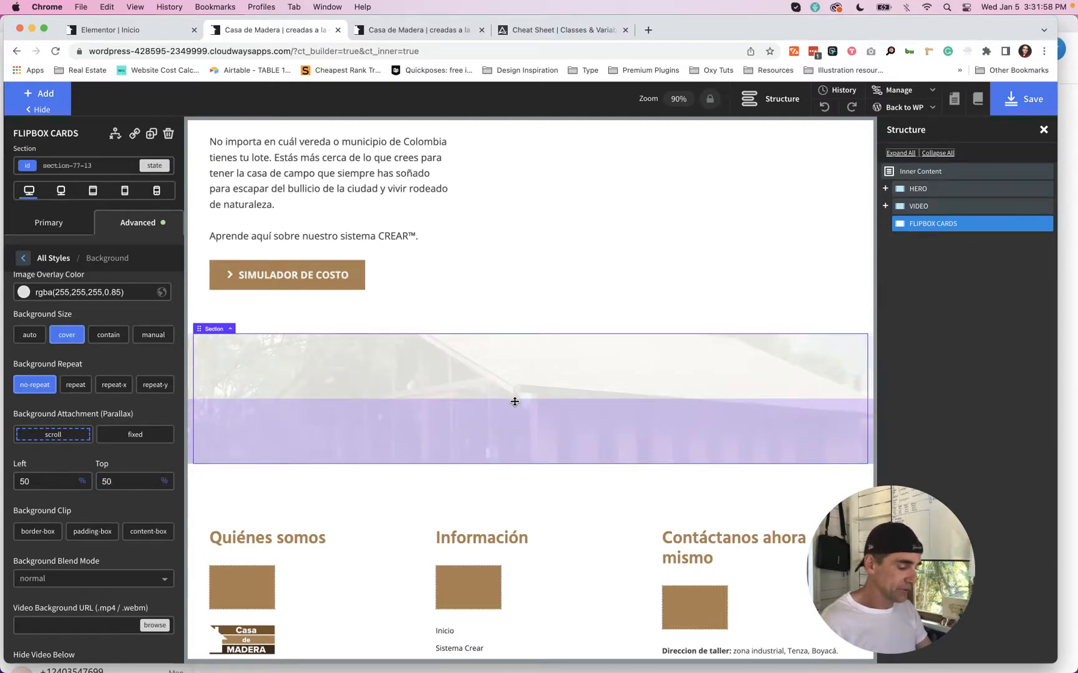
text(H)
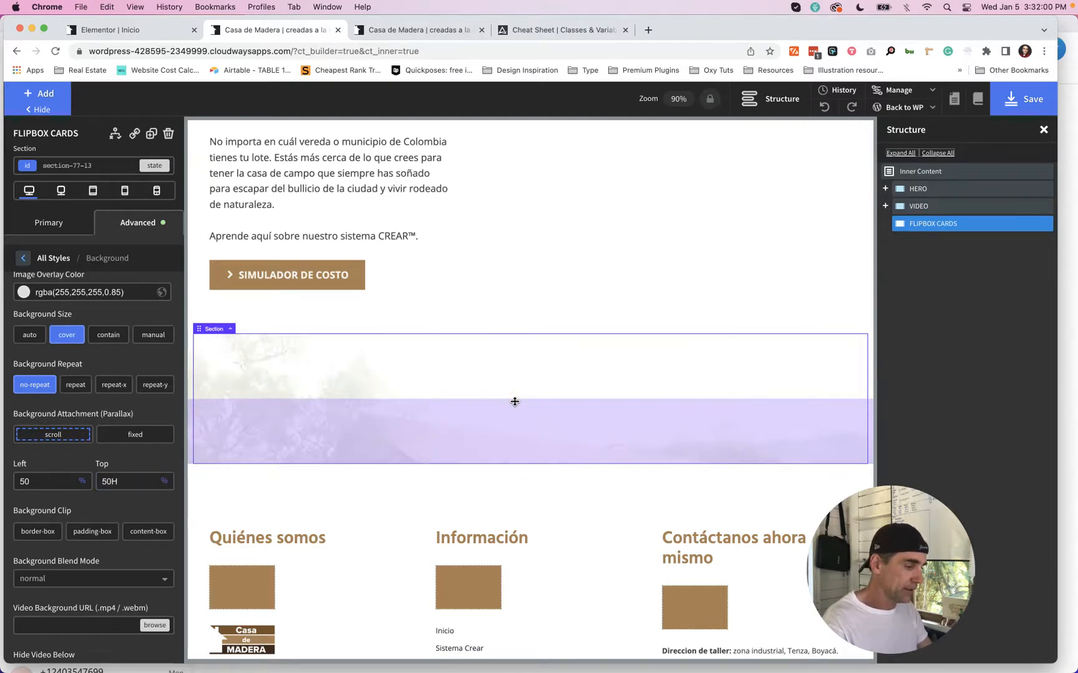
key(BackSpace)
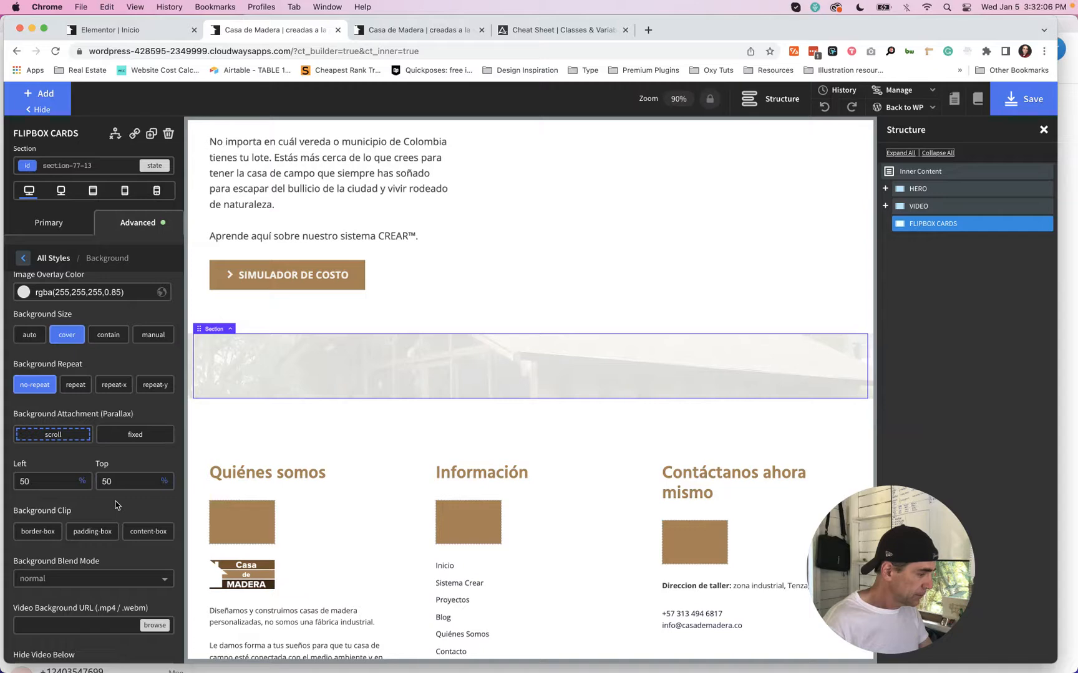
key(super+z)
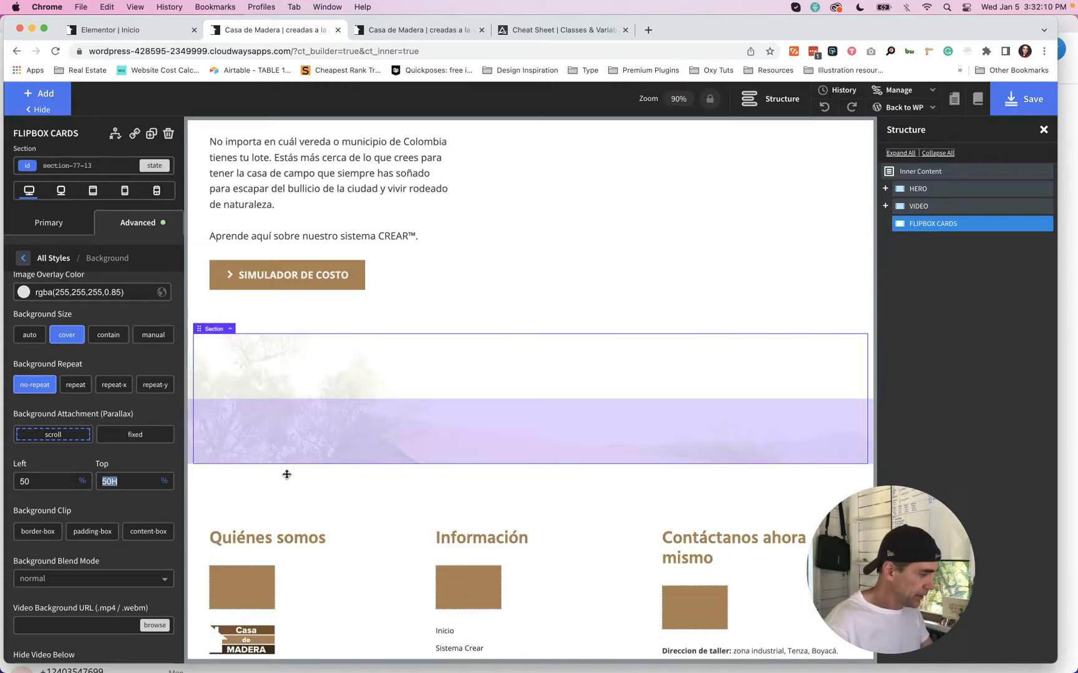
click(134, 505)
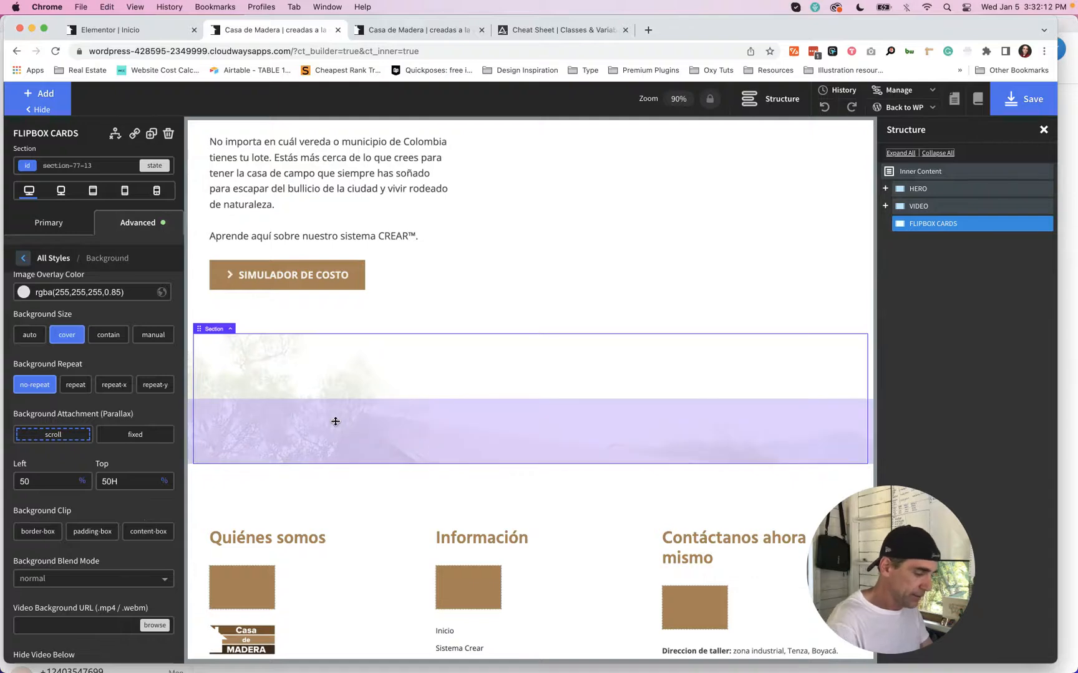
Step: Add a heading and a text block to the FLIPBOX CARDS section and centre its contents with the center--all class
key(shift+h)
key(shift+t)
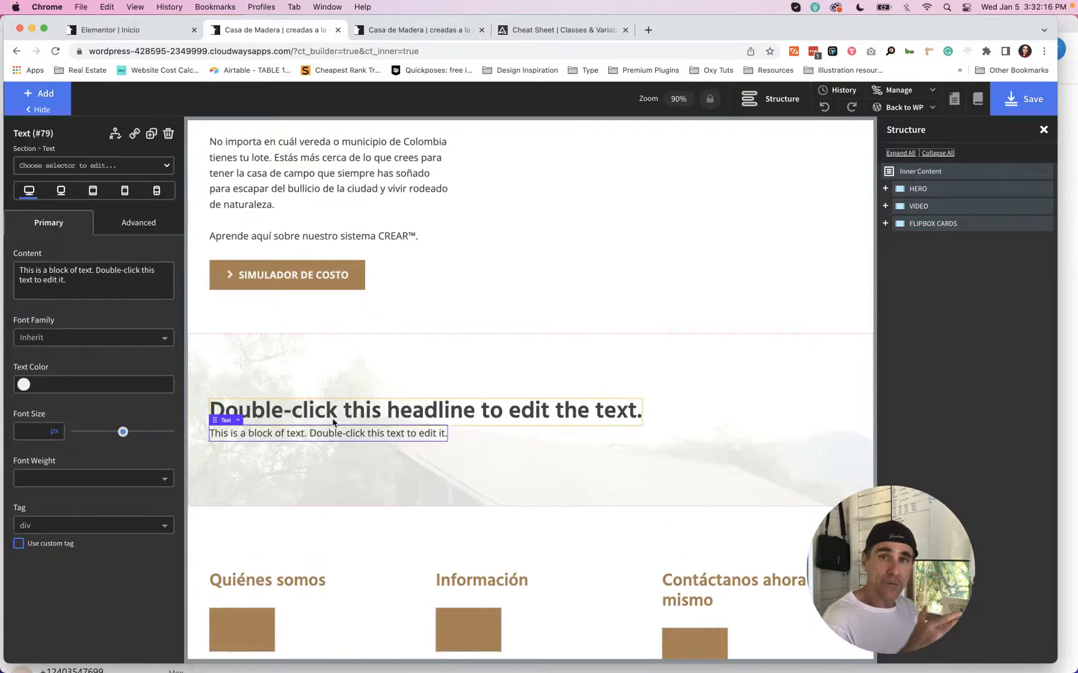
click(268, 356)
click(75, 165)
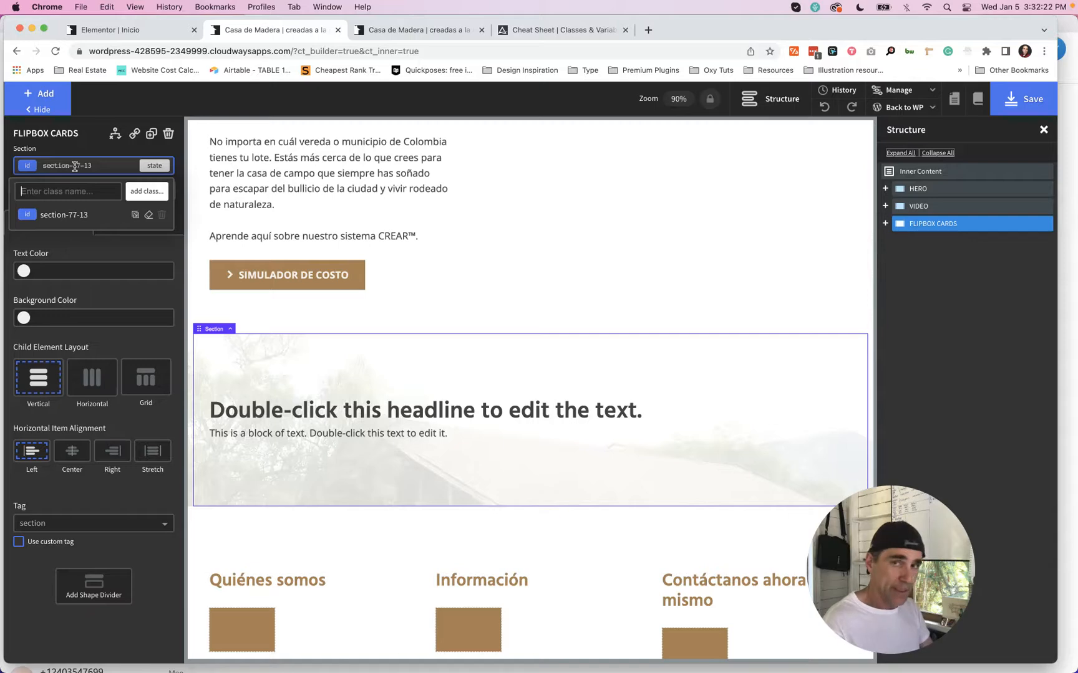
text(cen)
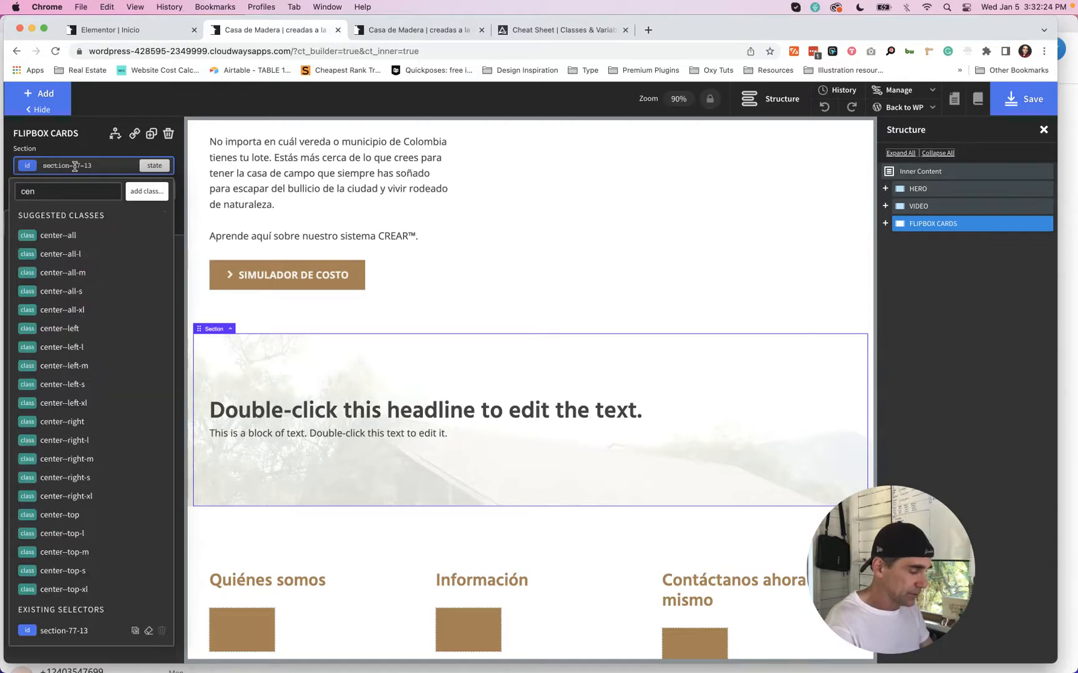
click(61, 235)
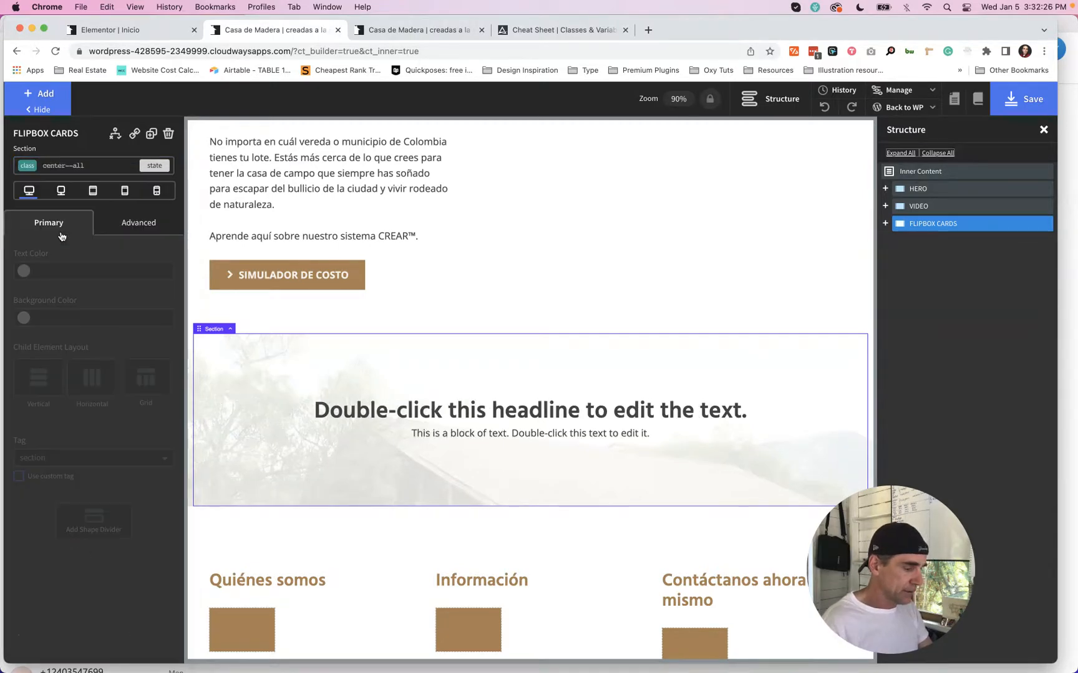
Step: Replace the FLIPBOX CARDS heading's placeholder with SISTEMA CREAR™, copied from the title in the Elementor page
double_click(459, 414)
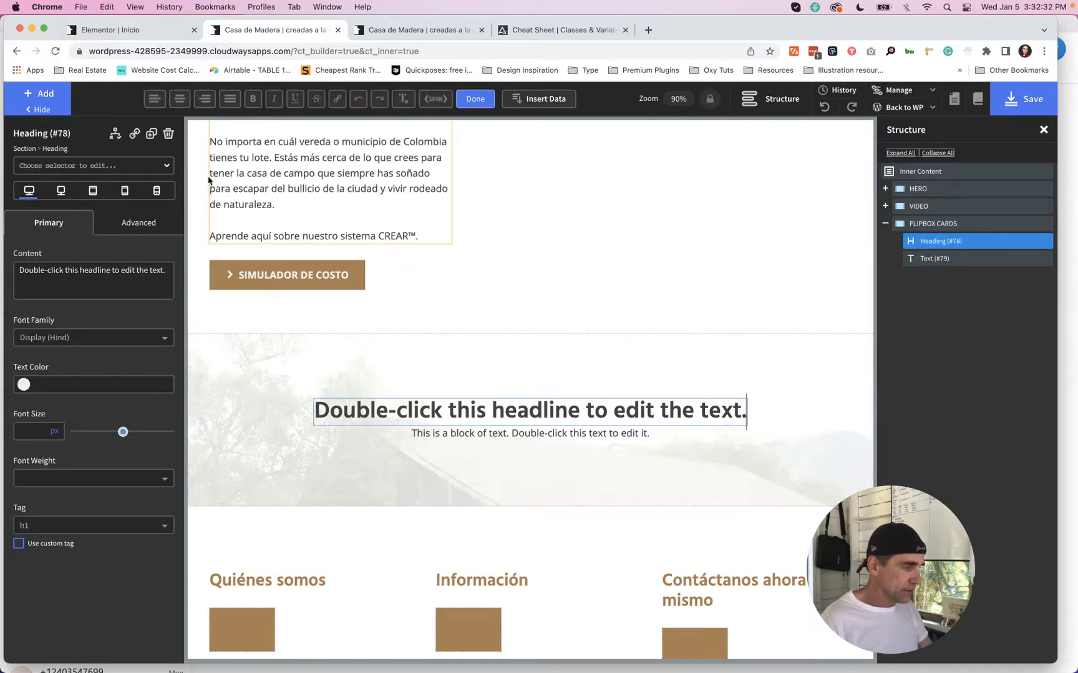
click(158, 36)
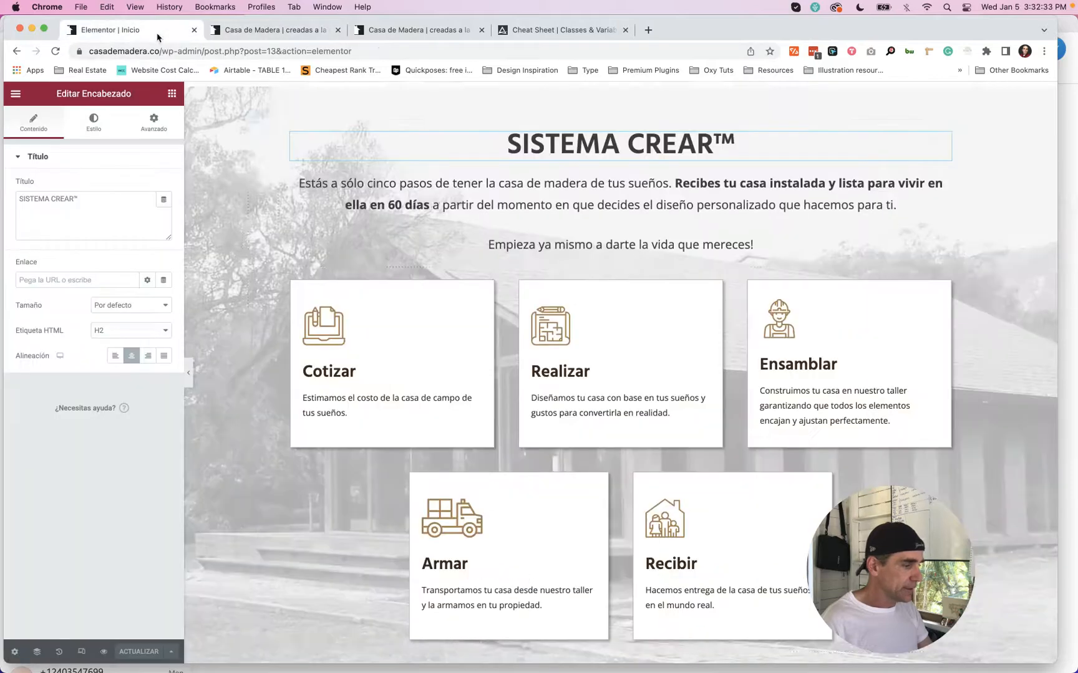
triple_click(551, 146)
key(super+c)
click(308, 36)
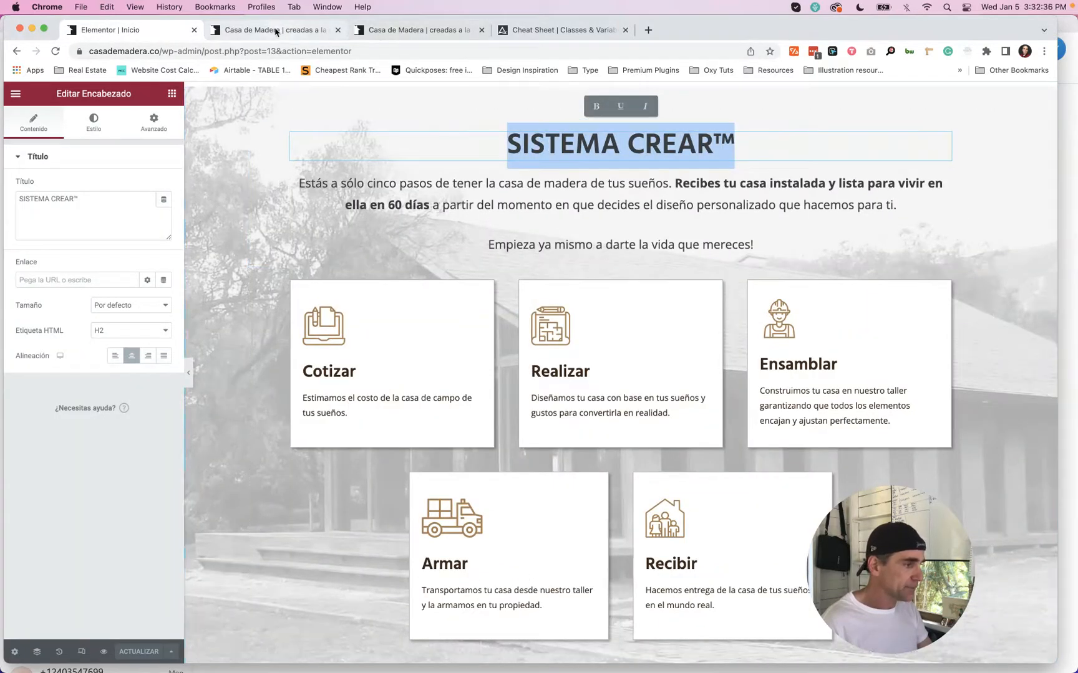
double_click(430, 404)
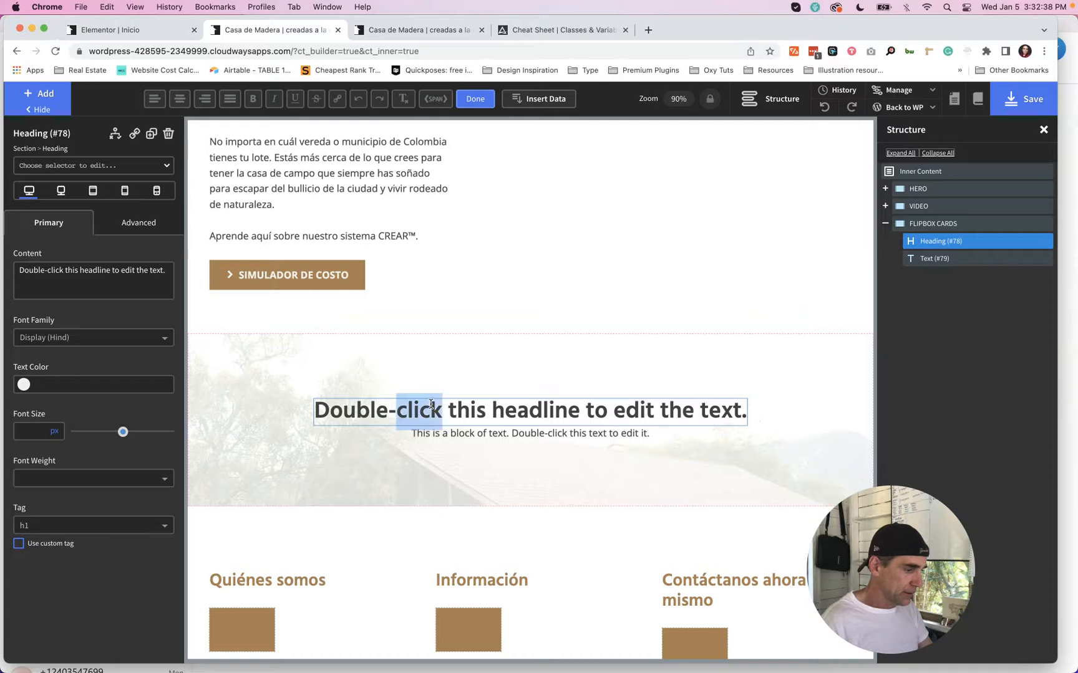
key(super+a)
key(super+v)
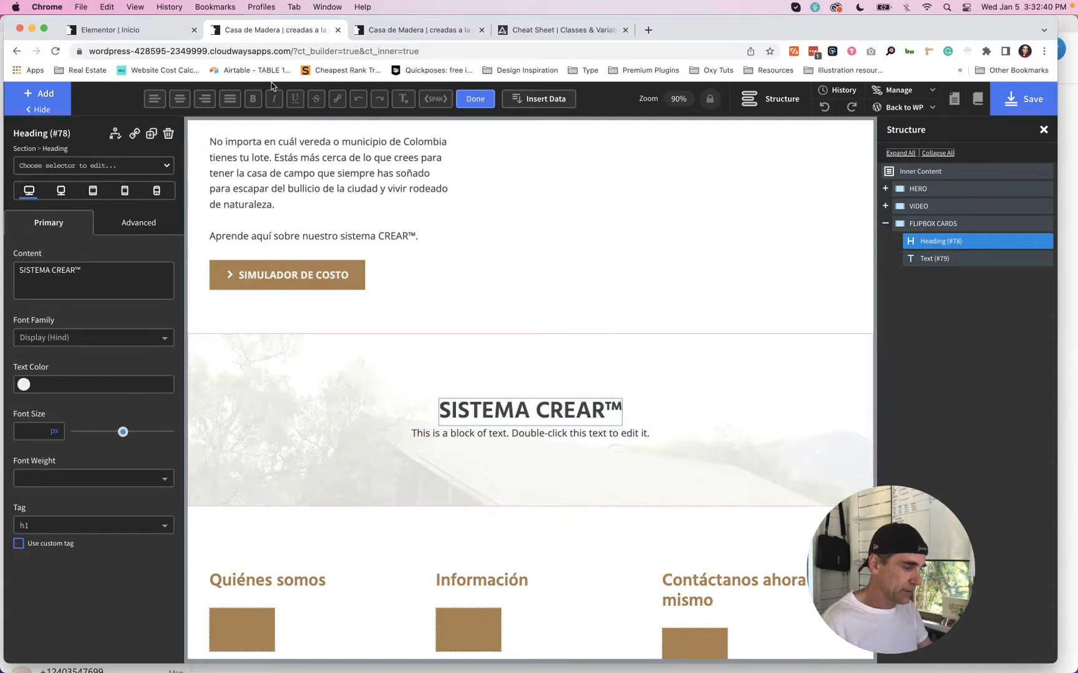
Step: Replace the placeholder text block under the heading with the "Estás a sólo cinco pasos" intro paragraphs copied from the Elementor page
click(156, 33)
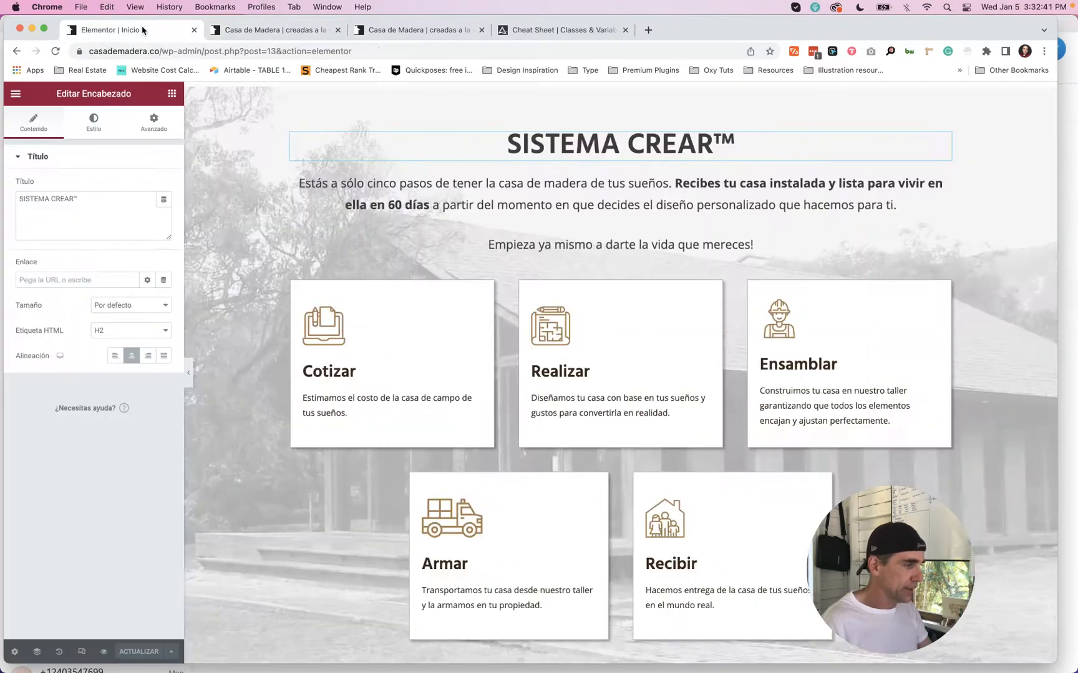
click(497, 208)
double_click(497, 208)
key(super+a)
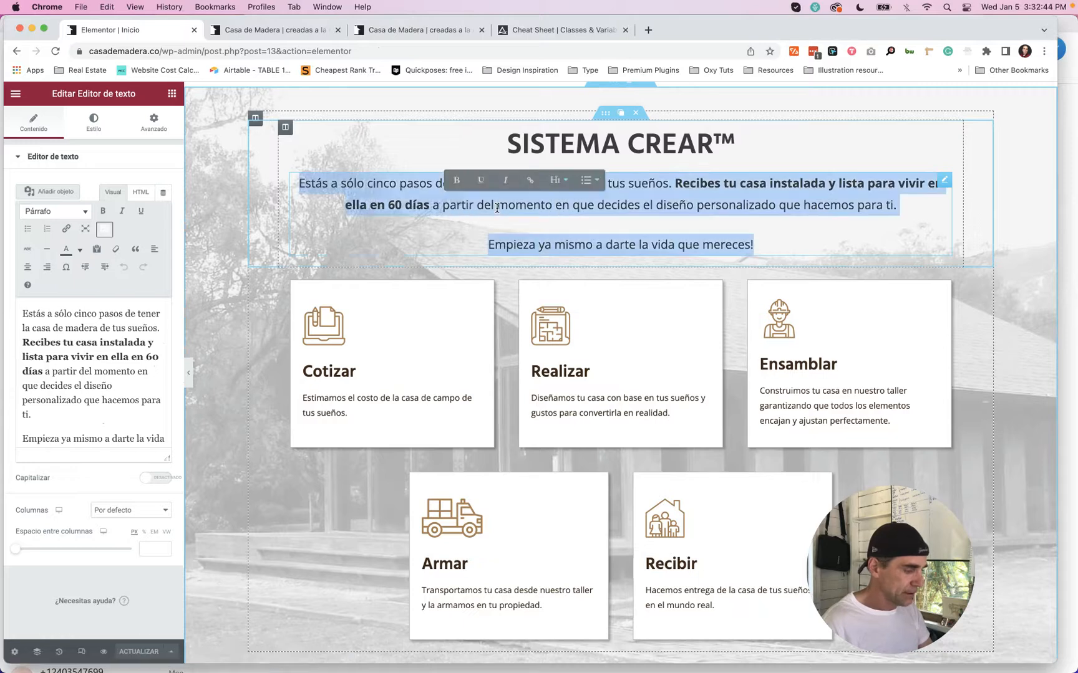
key(super+c)
click(274, 30)
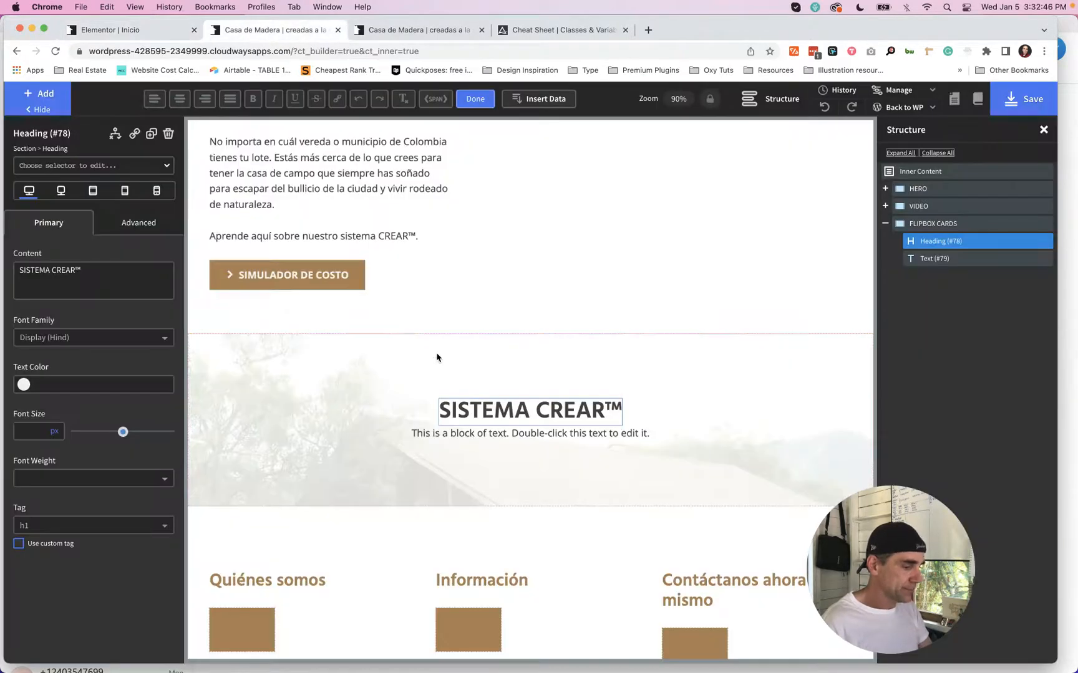
double_click(452, 437)
key(super+a)
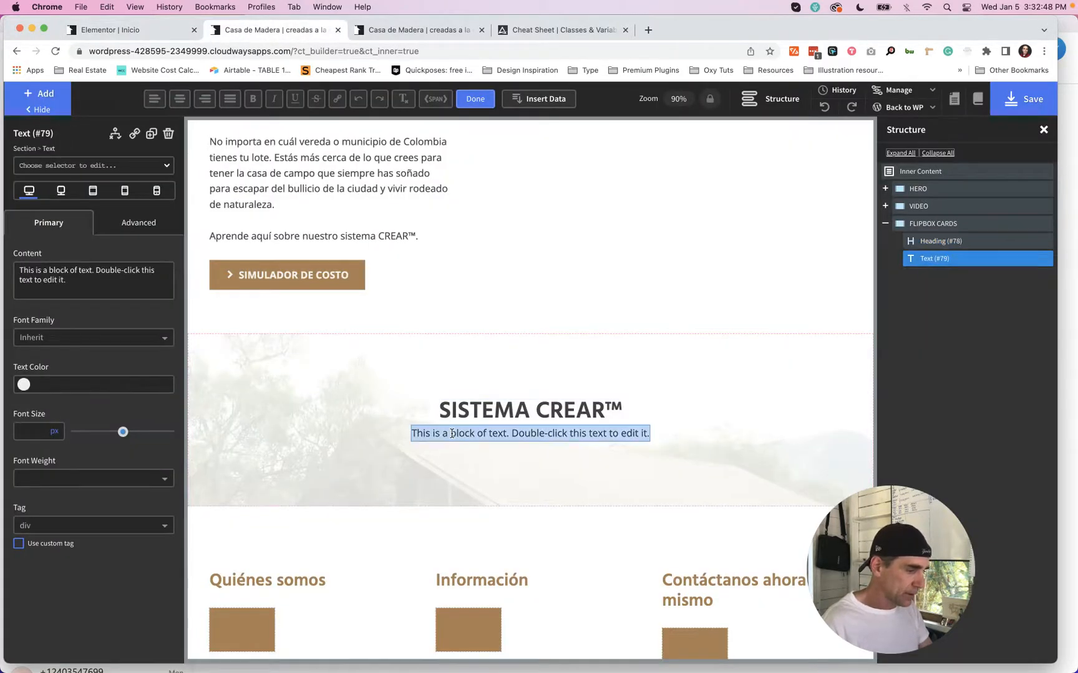
key(super+v)
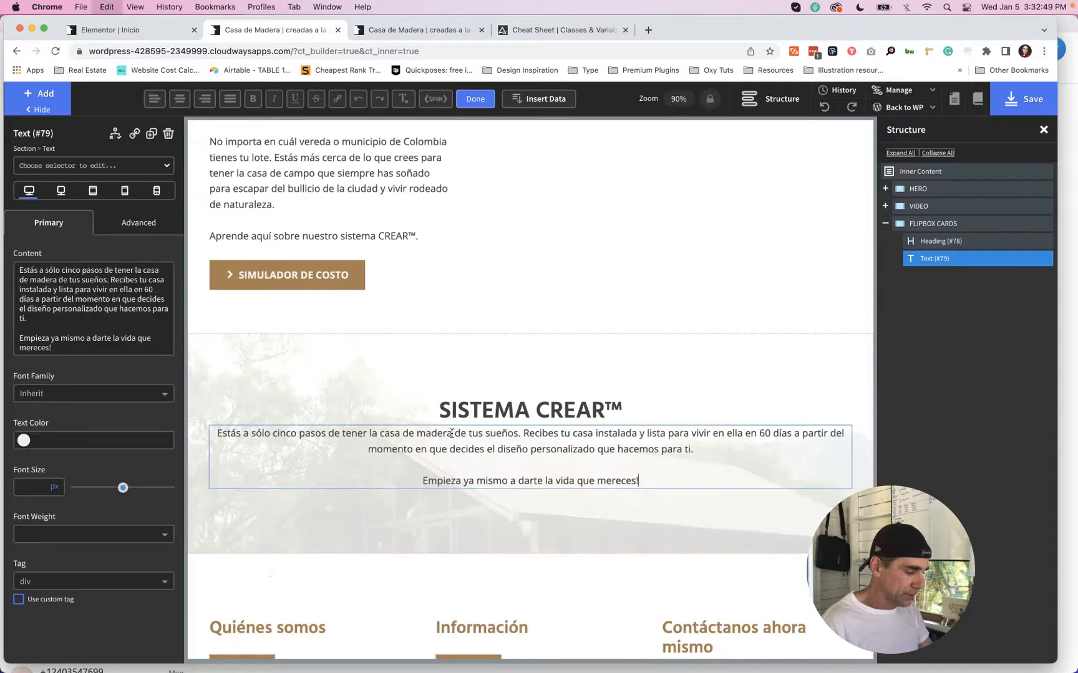
Step: Apply the margin-bottom--m class to the SISTEMA CREAR™ heading
click(117, 30)
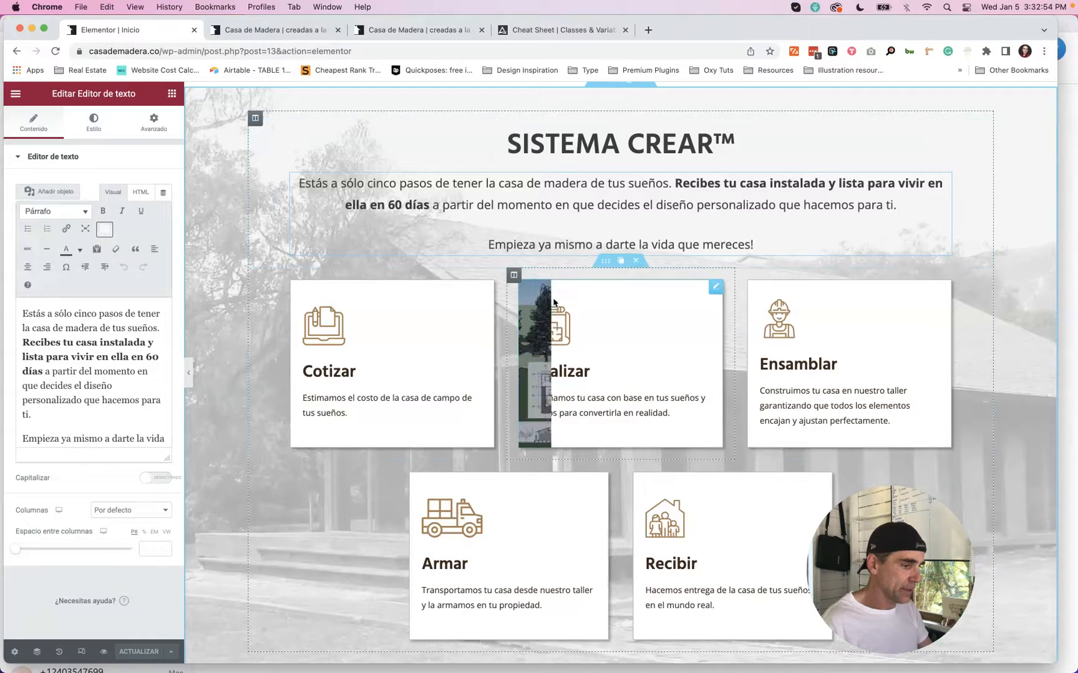
click(241, 31)
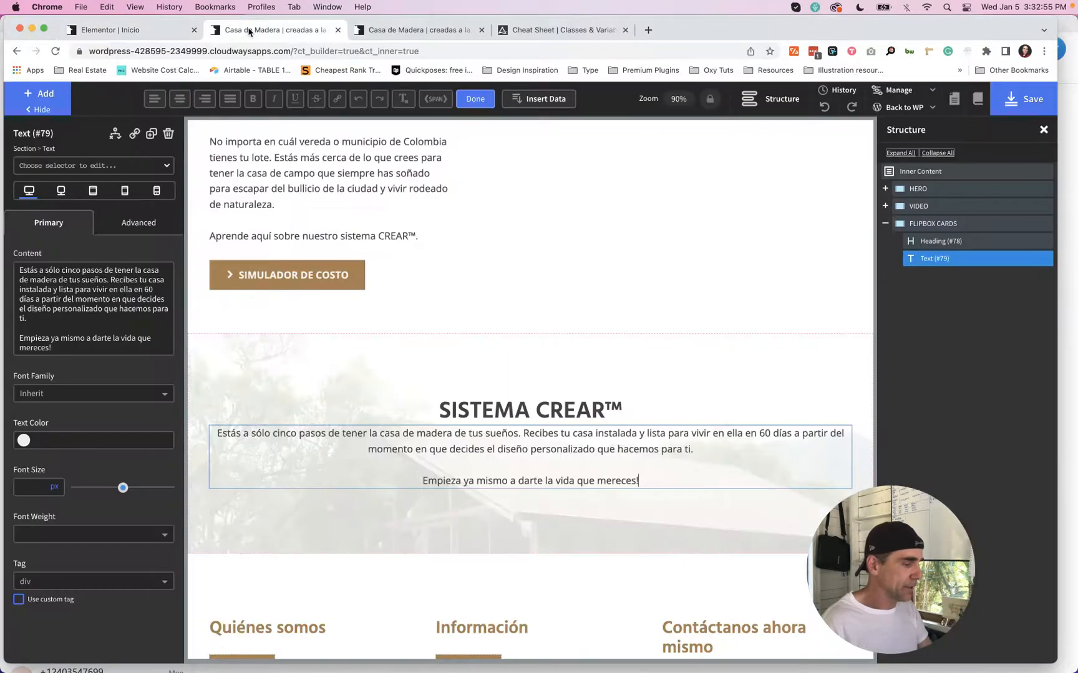
click(484, 412)
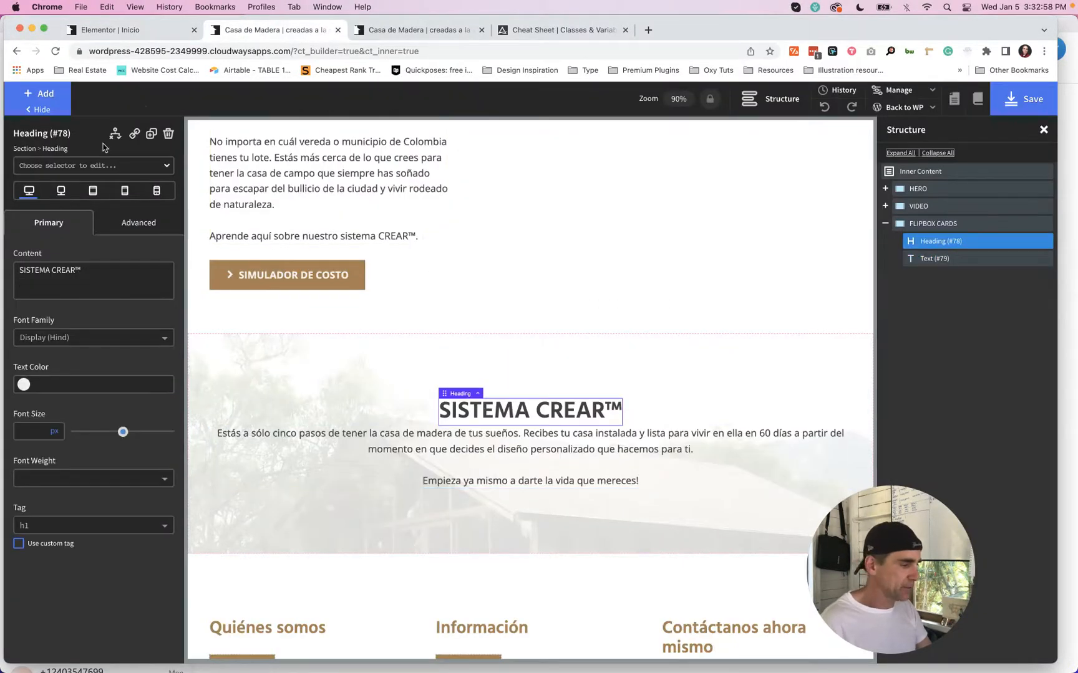
click(108, 164)
text(ma)
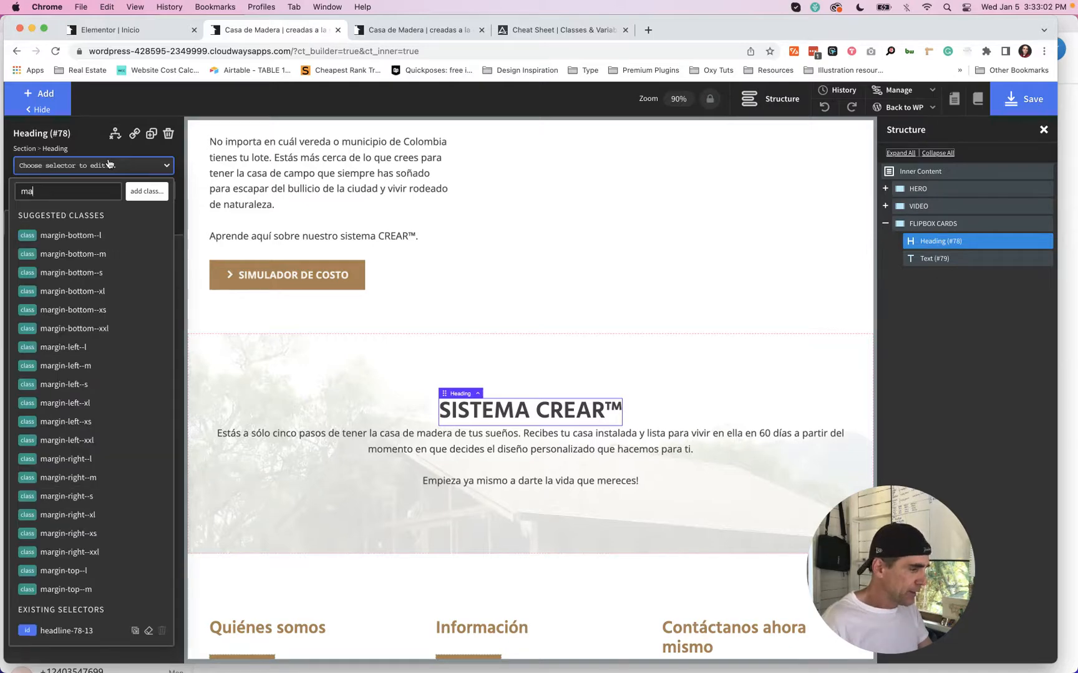
click(74, 254)
Step: Apply the margin-bottom--l class to the intro text block below the SISTEMA CREAR™ heading
click(454, 461)
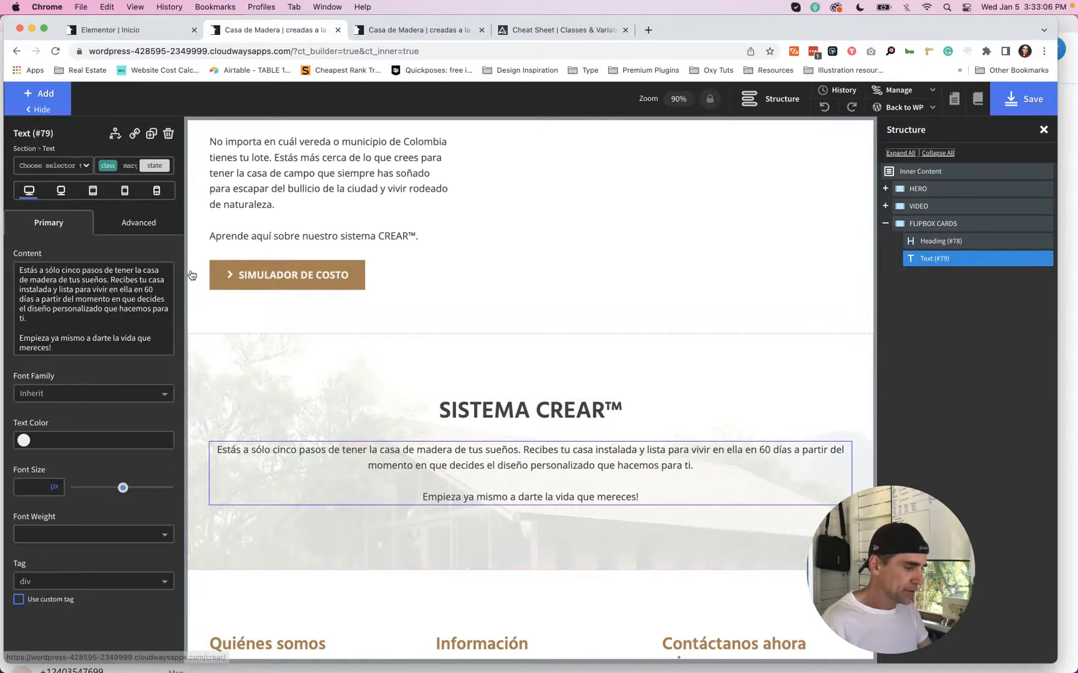
click(83, 166)
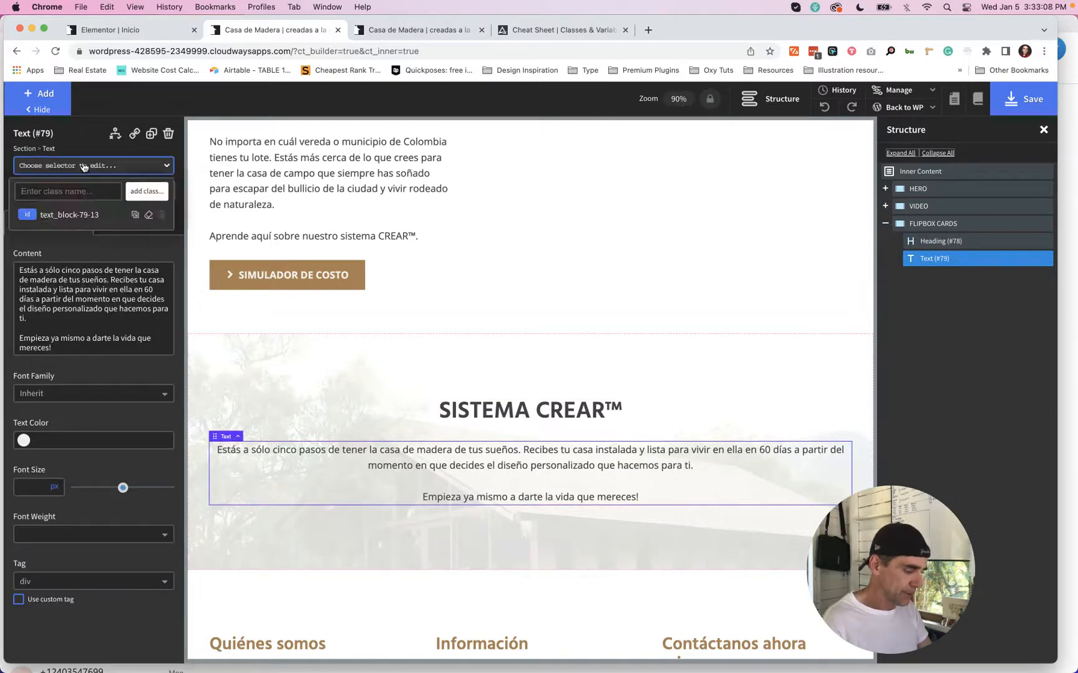
text(margin)
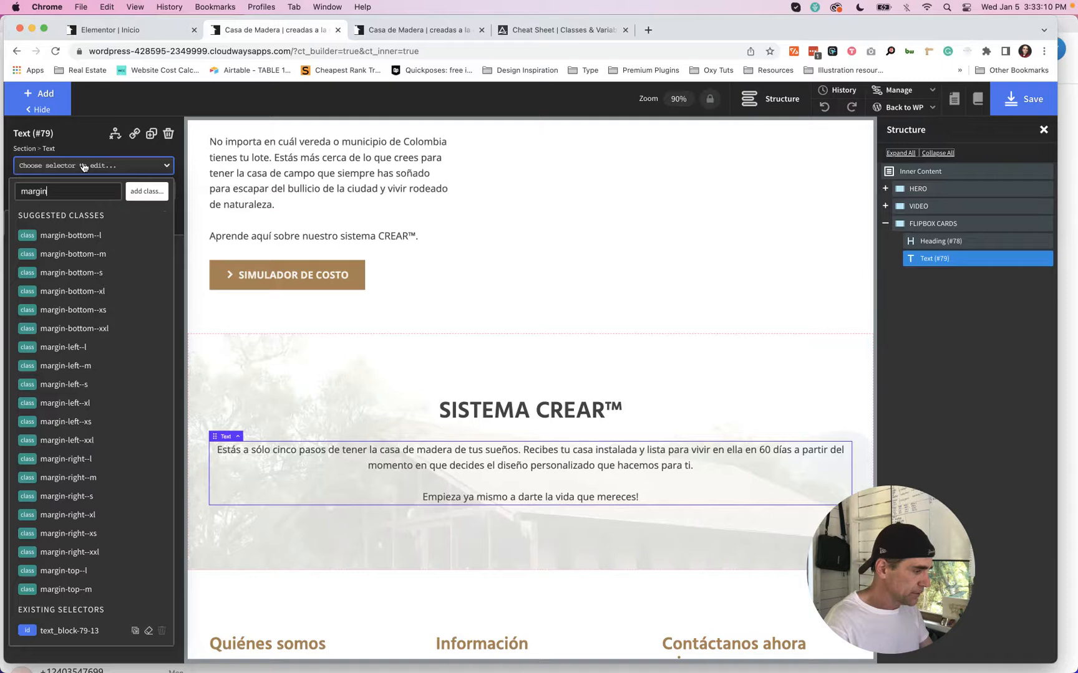
click(74, 236)
scroll(497, 443, down, 2)
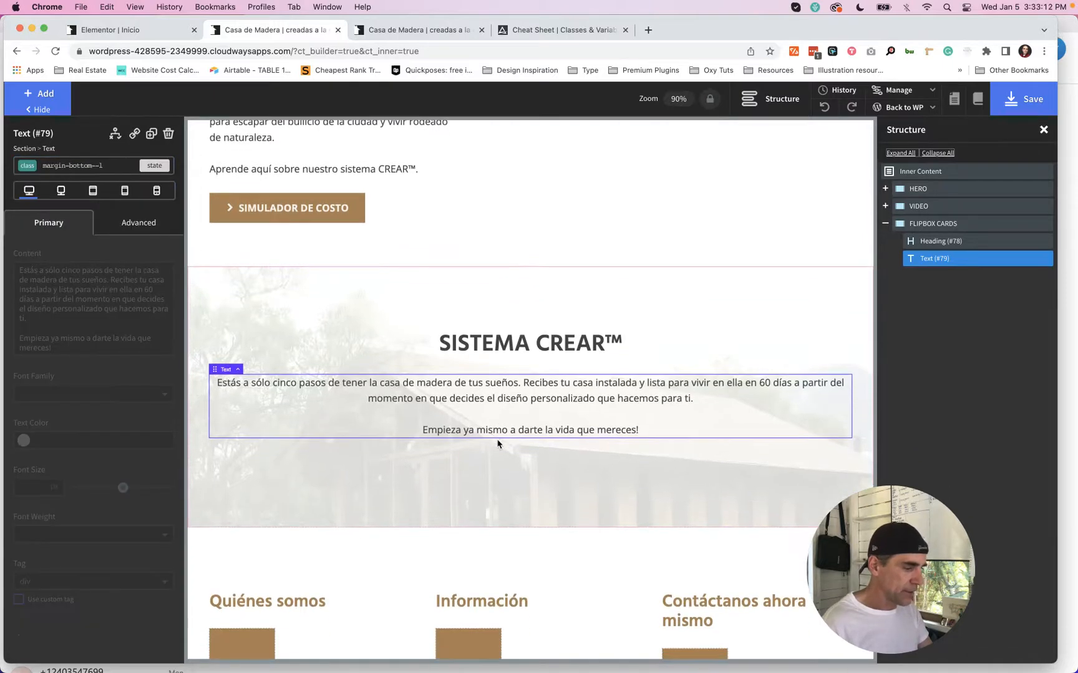
Step: Add a div below the text in the FLIPBOX CARDS section and give it the grid--3 and gap--l classes
key(ctrl+shift+Tab)
mouse_move(536, 387)
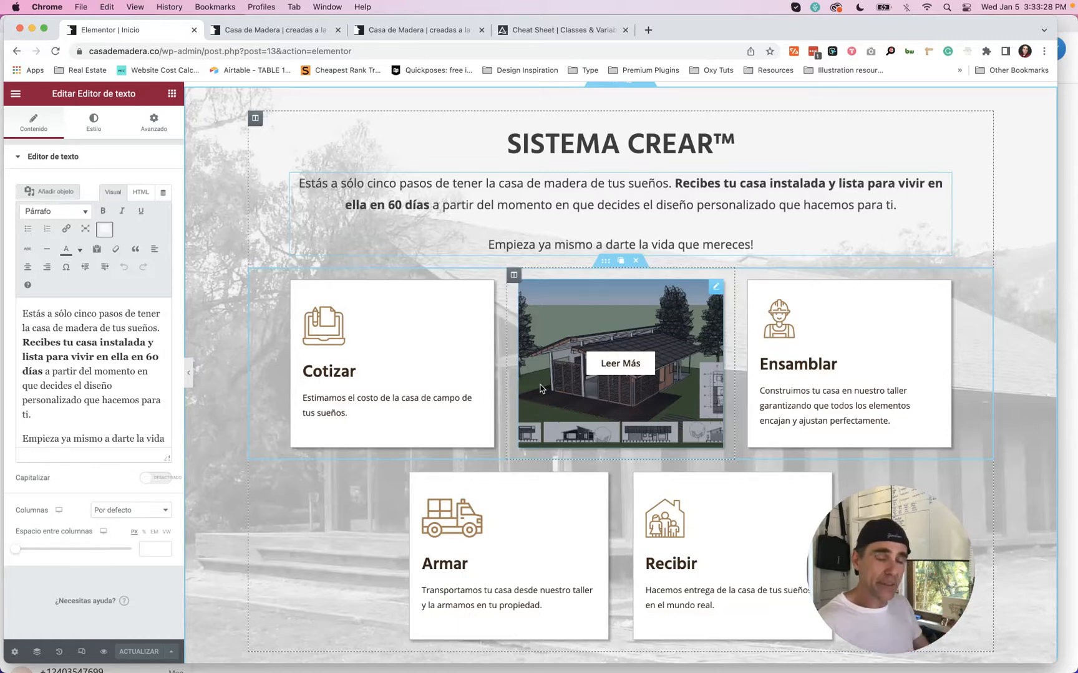
click(271, 32)
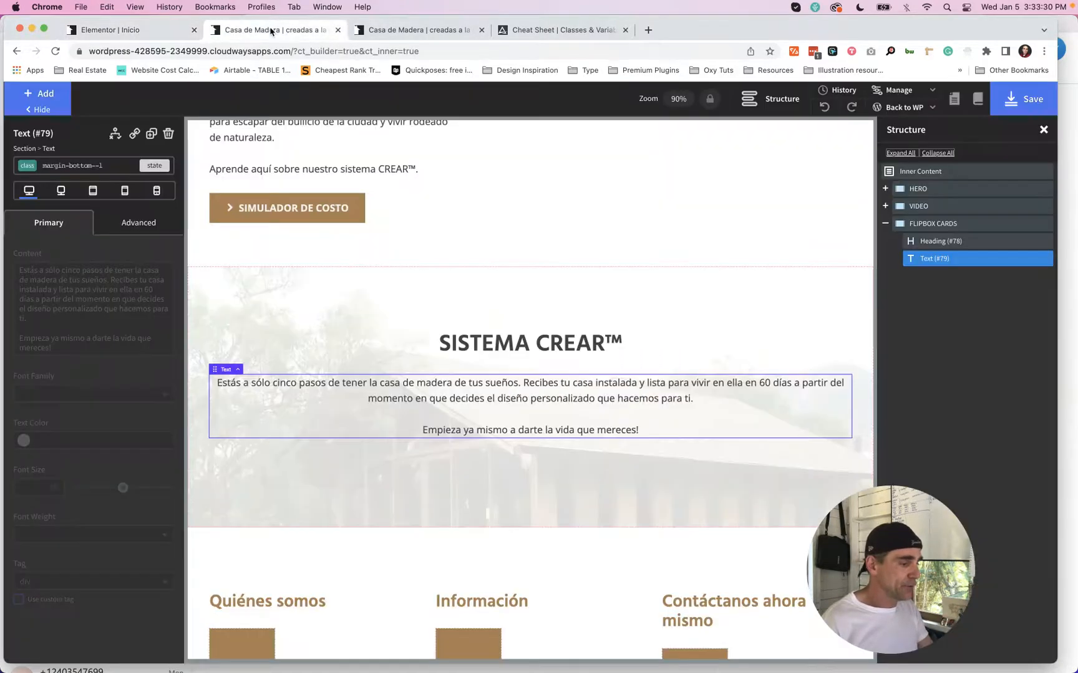
click(376, 472)
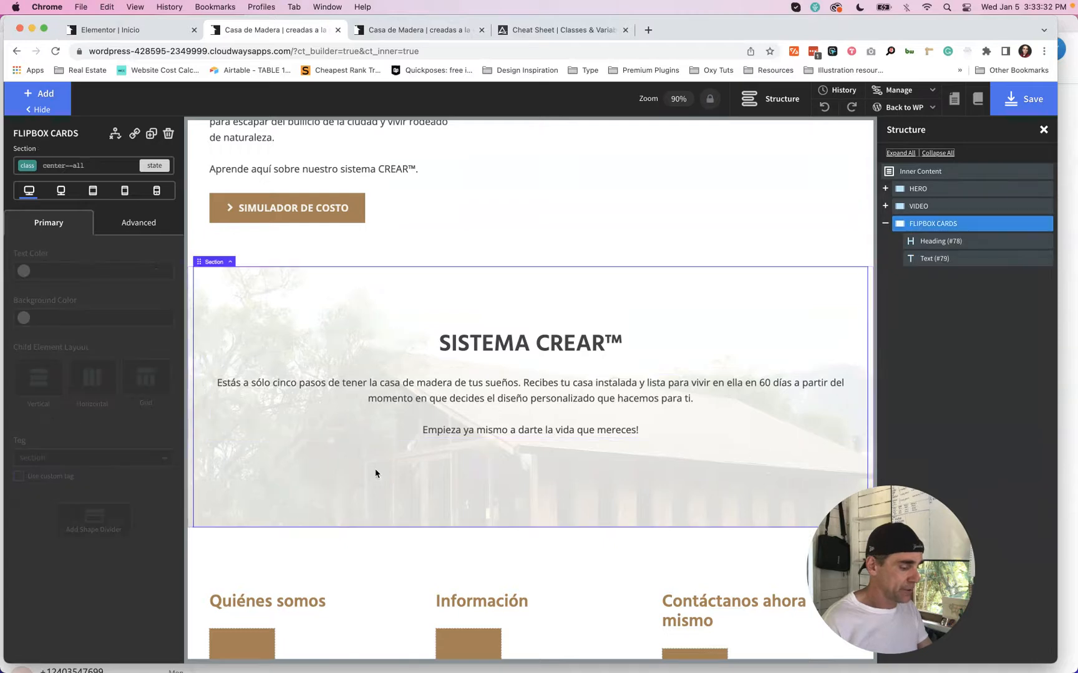
key(shift+d)
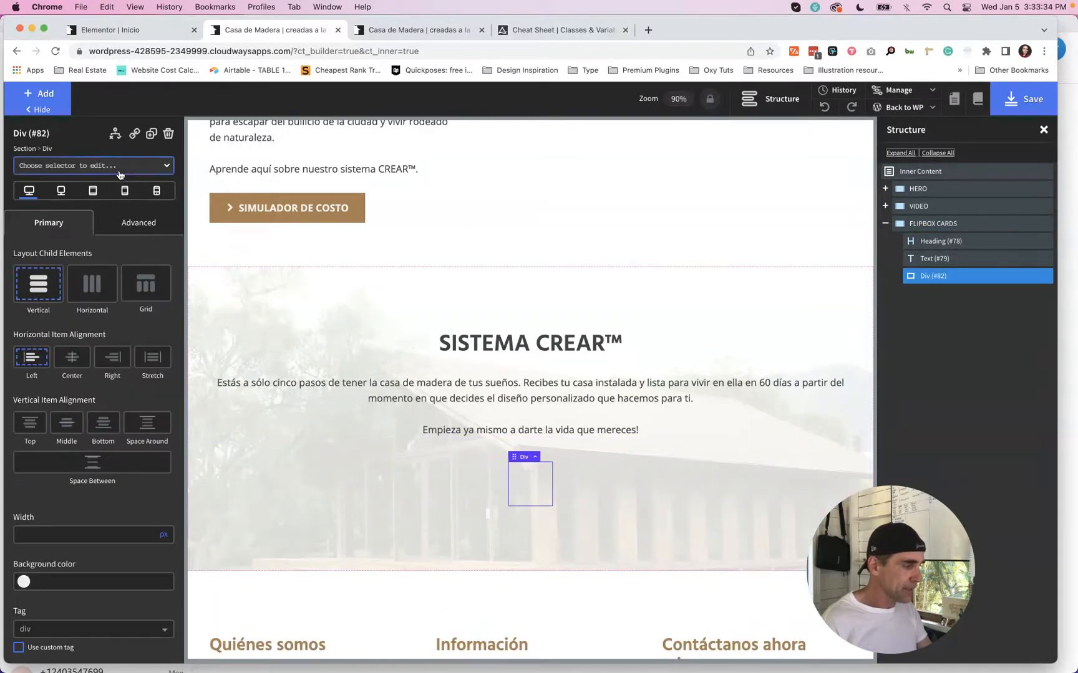
click(120, 167)
text(grid)
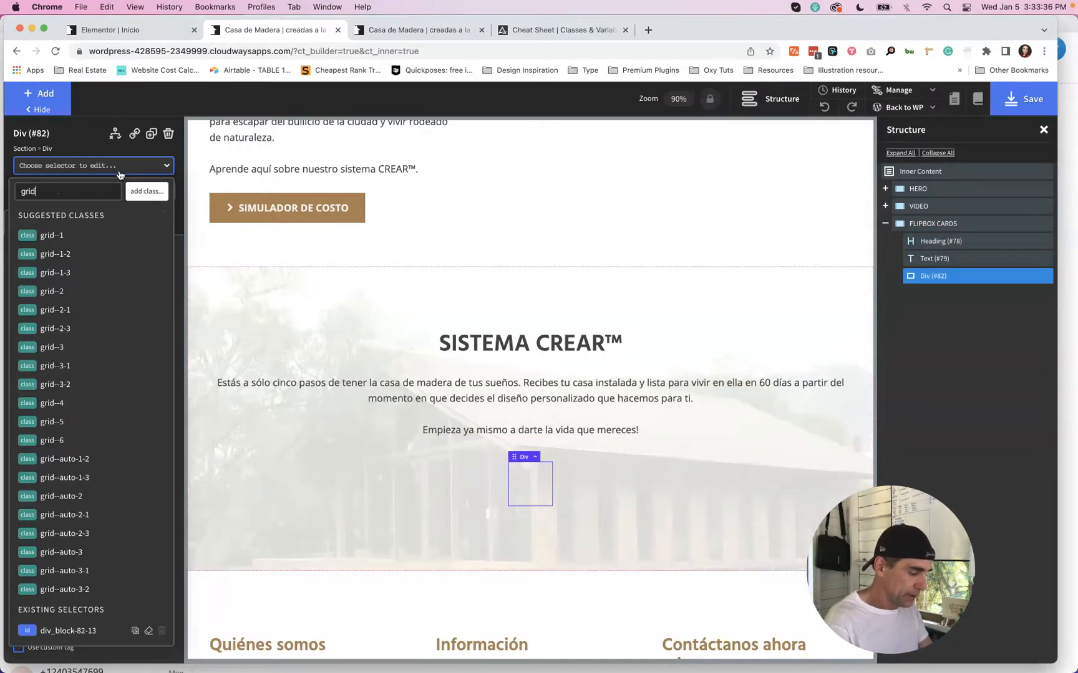
click(56, 347)
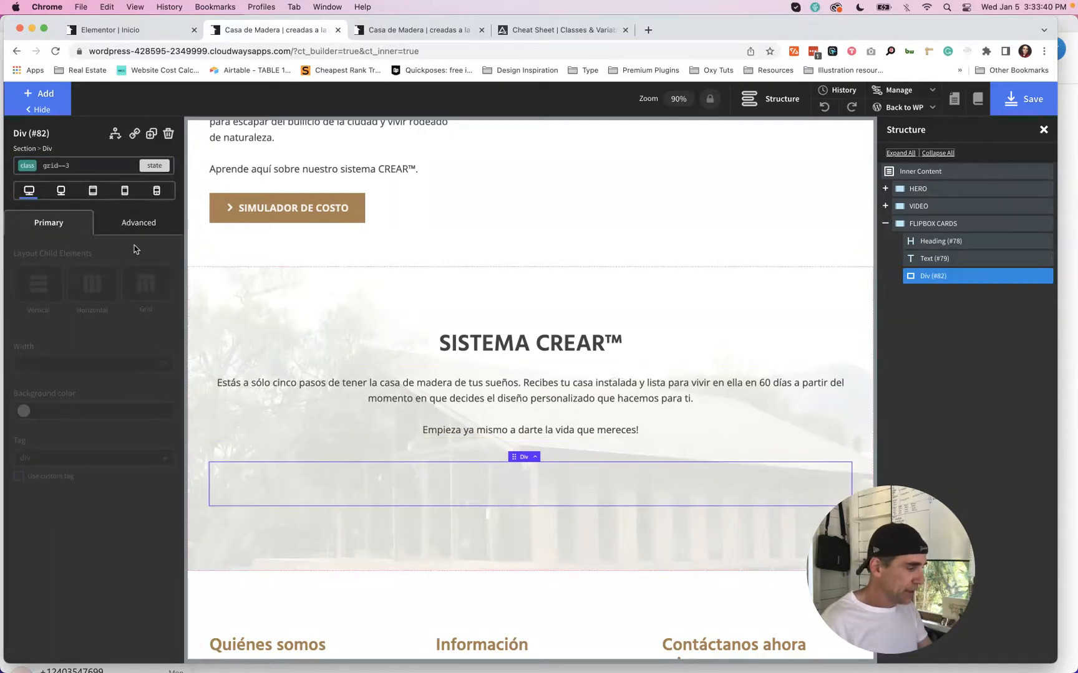
click(97, 167)
text(gap)
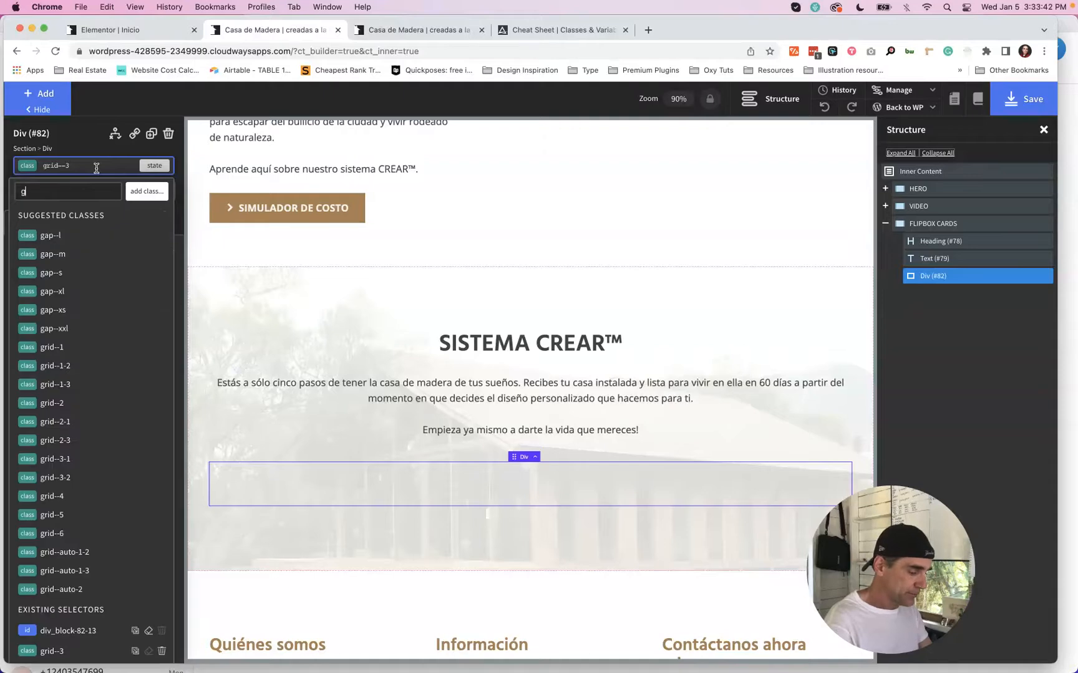
click(56, 237)
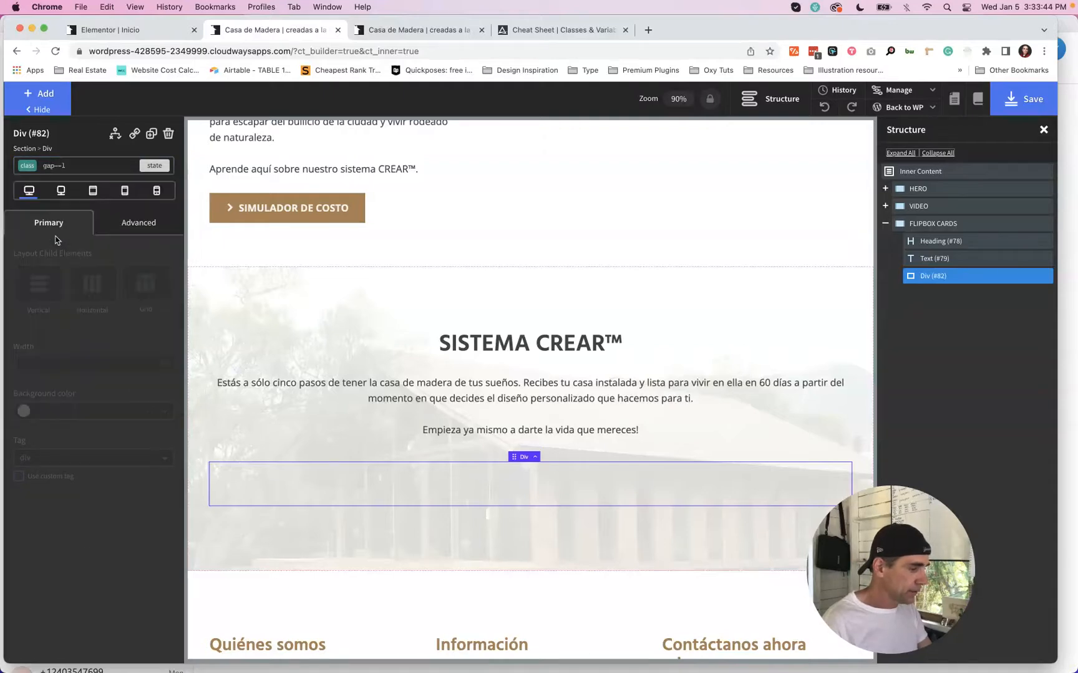
Step: Add a div inside the three-column grid div and assign it a new class named flipbox
scroll(469, 390, down, 3)
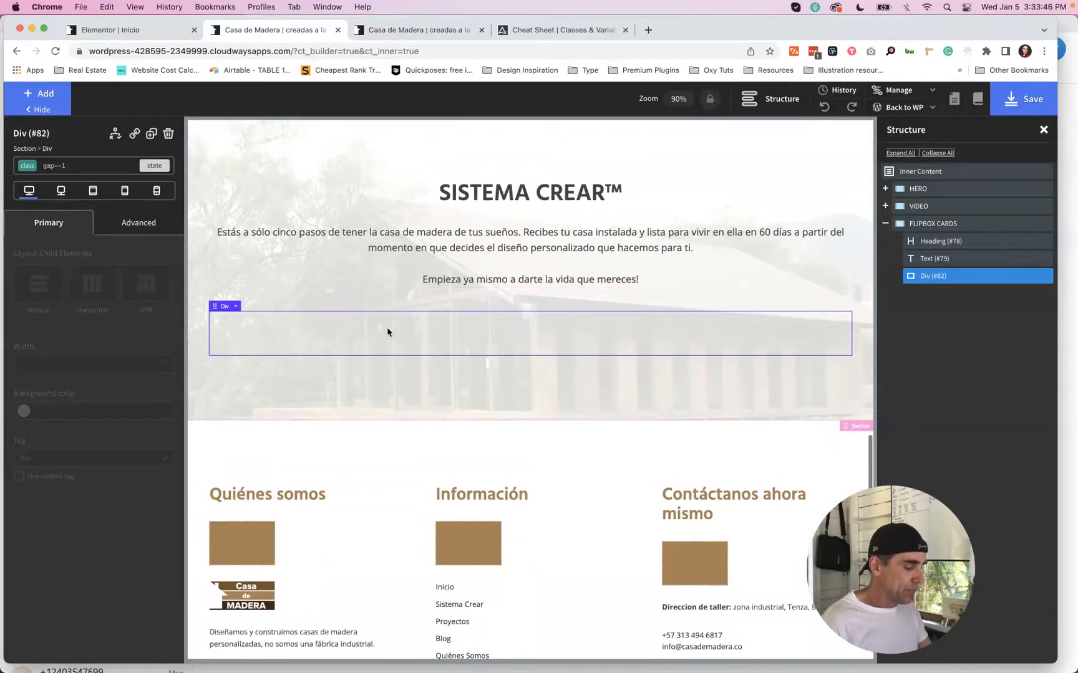
key(d)
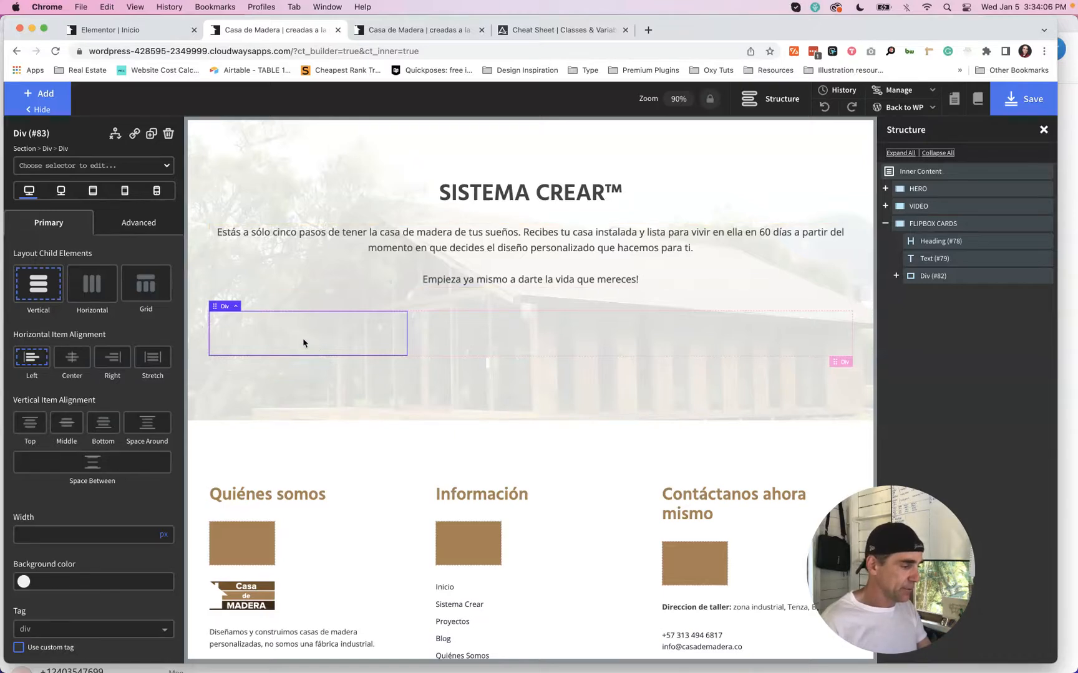
click(95, 166)
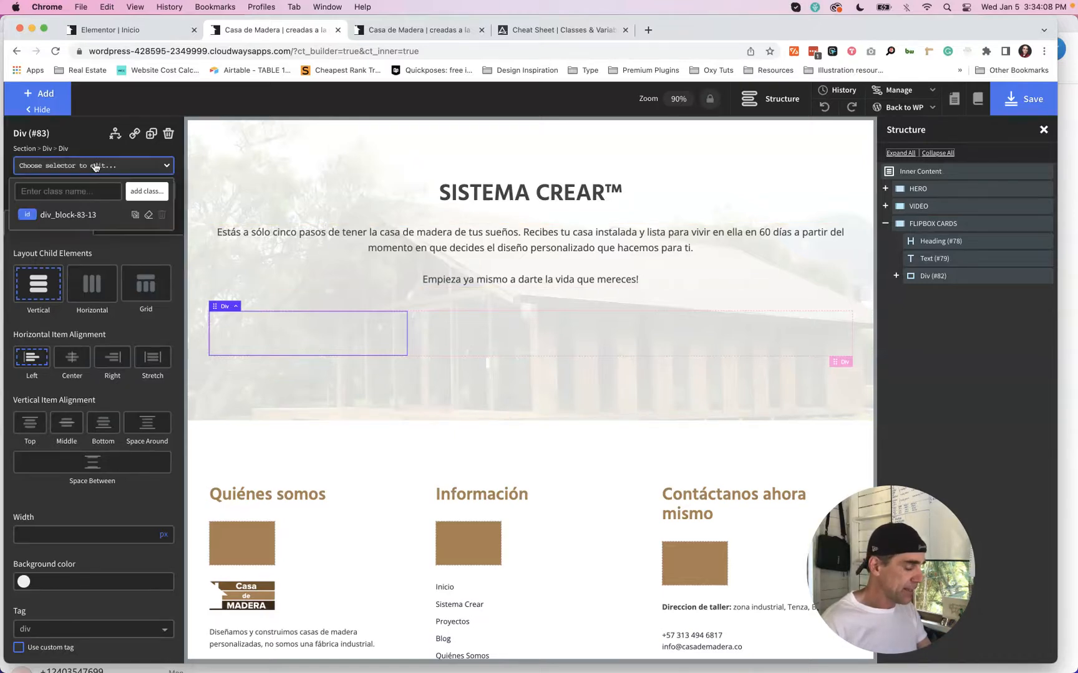
text(flipb)
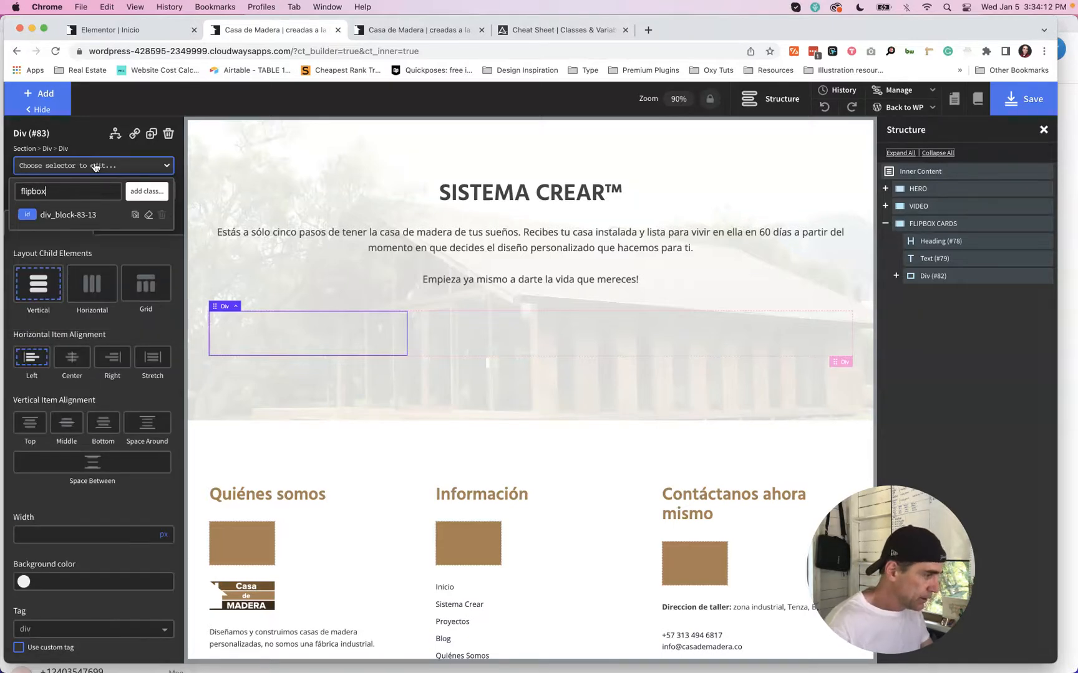
text(ox)
click(94, 166)
click(110, 172)
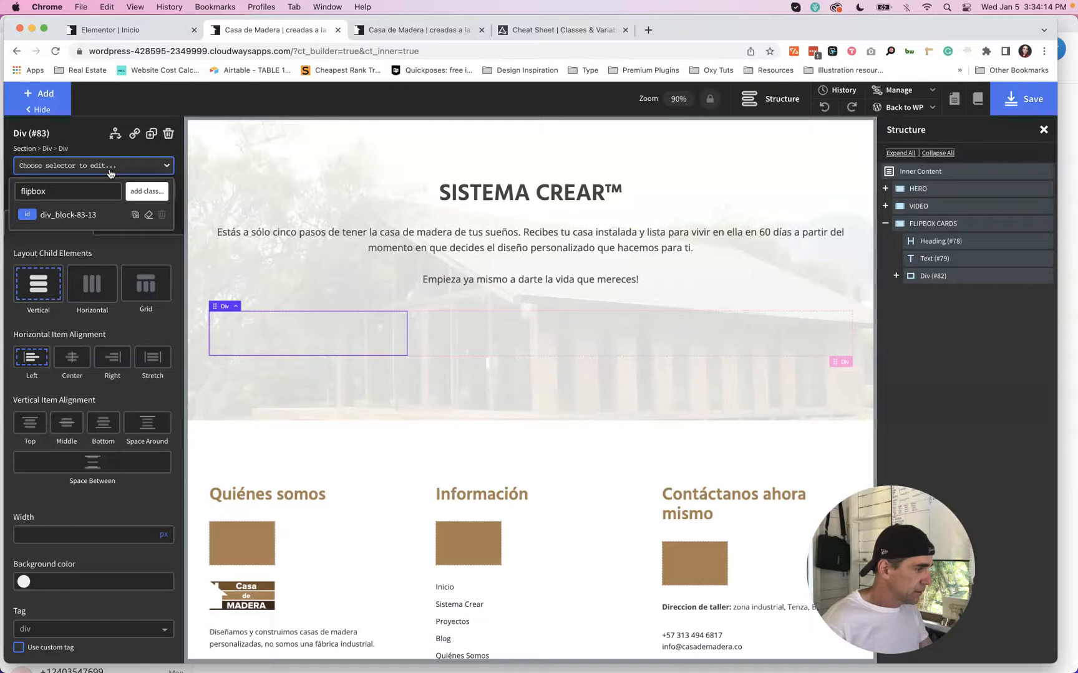
click(147, 190)
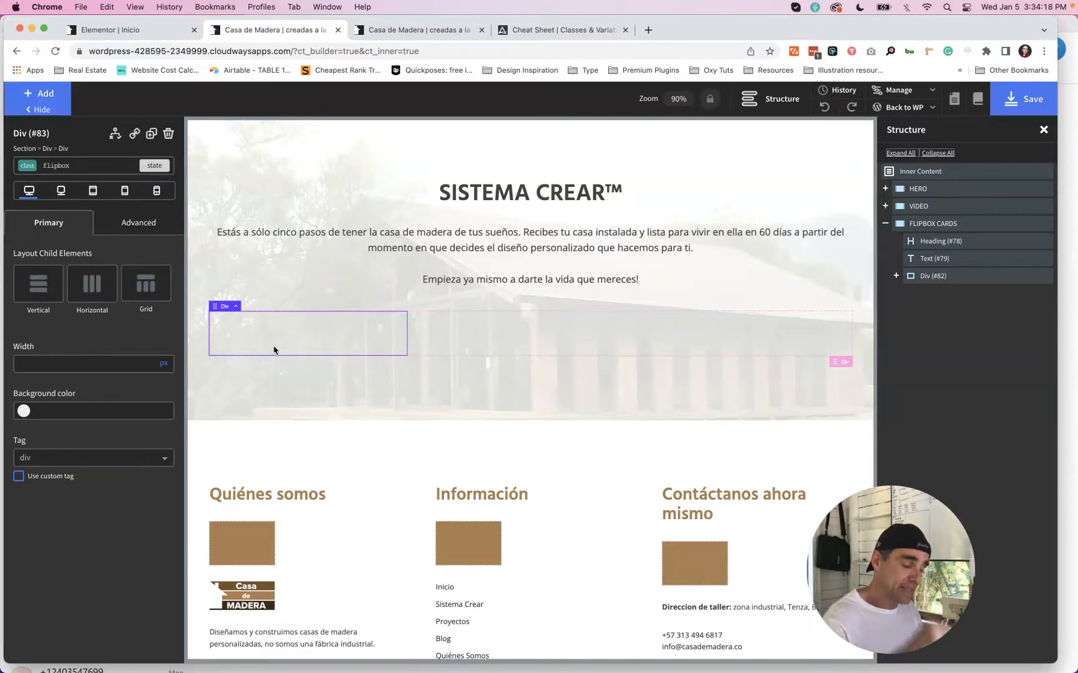
Step: Add a div inside the flipbox div and assign it a new class named flip-card
key(d)
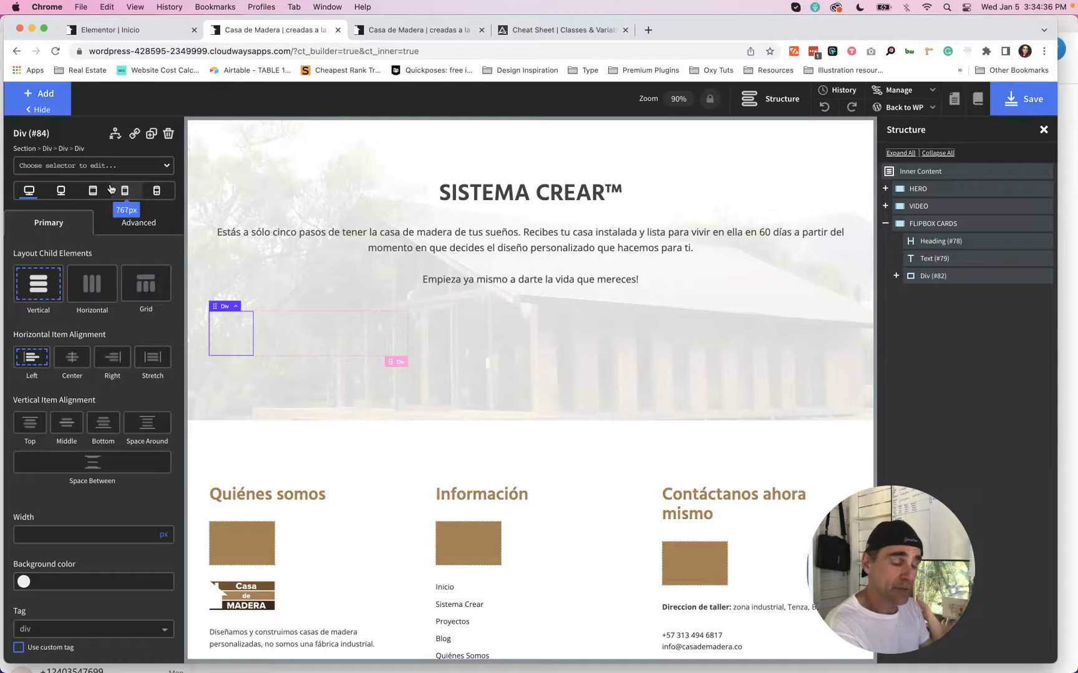
click(98, 168)
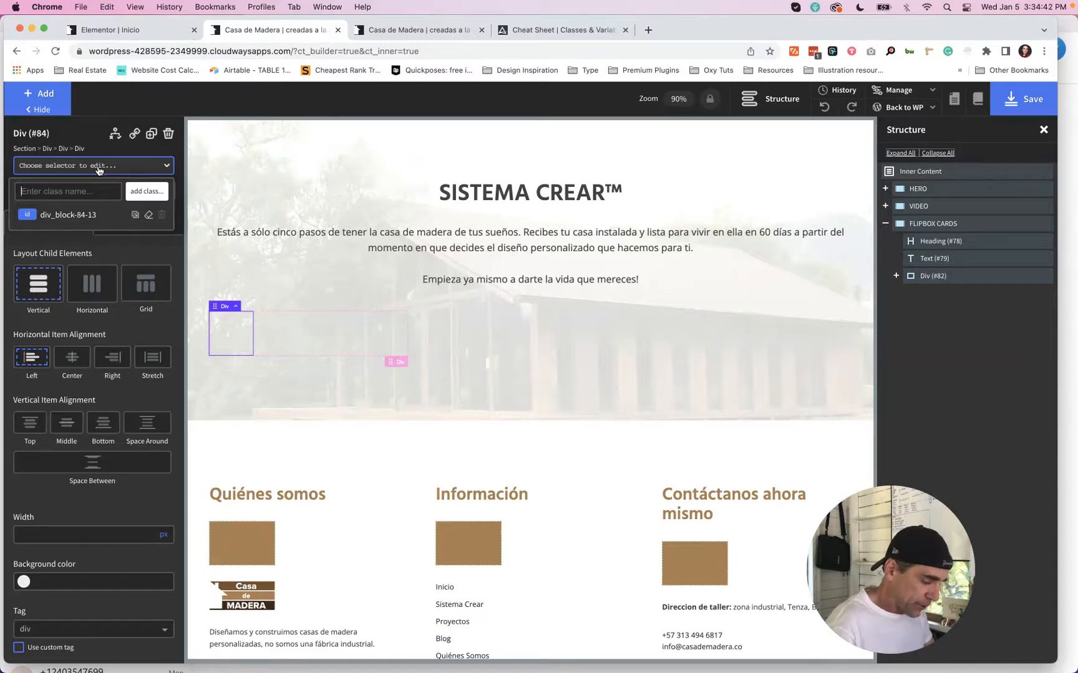
text(flip)
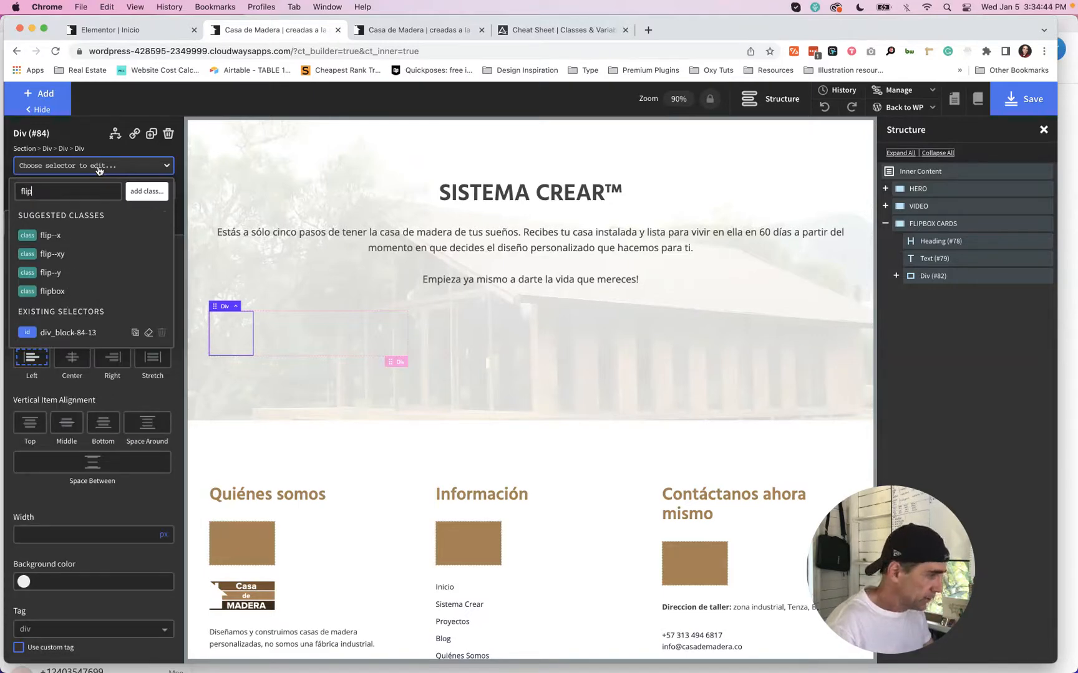
text(-c)
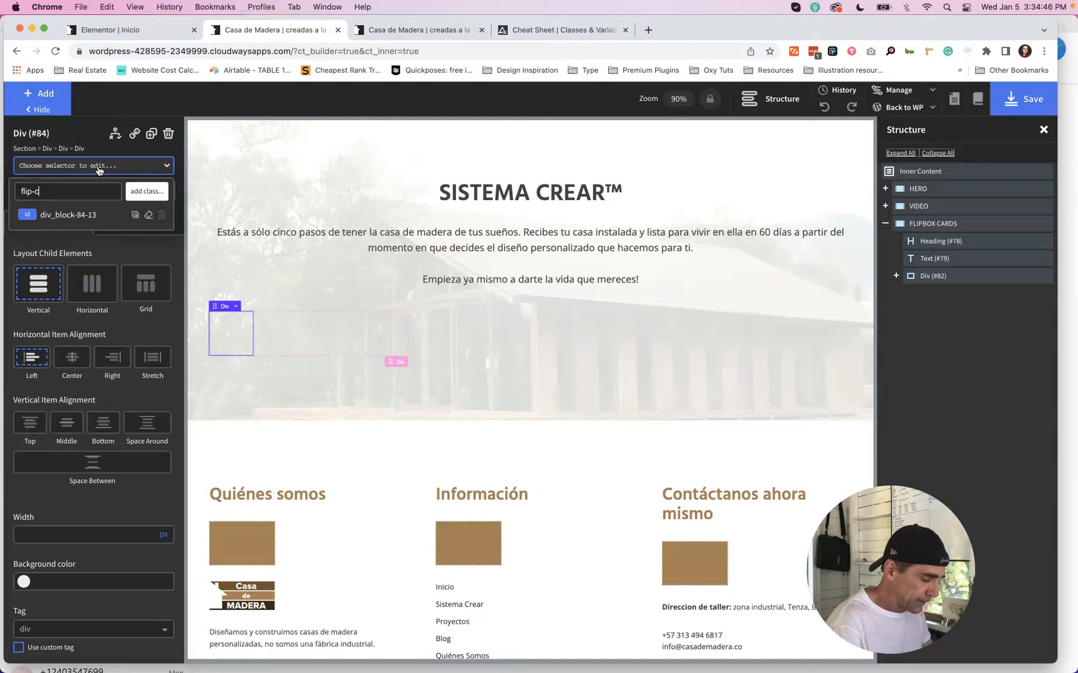
text(ard)
click(137, 193)
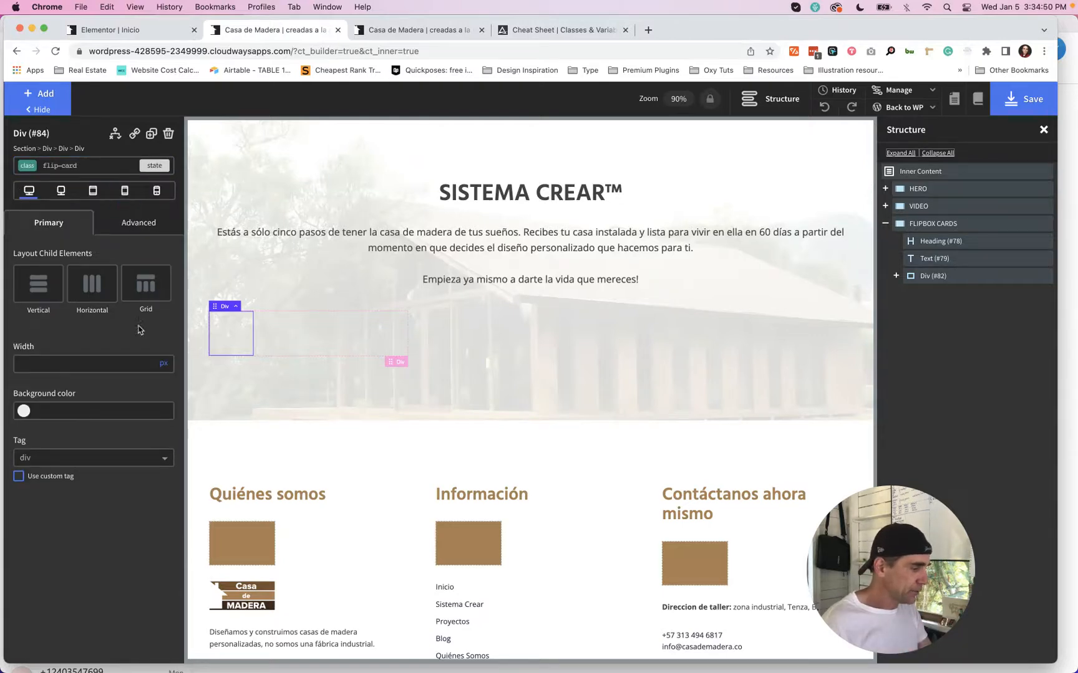
Step: Set the flip-card class width to 100%
click(135, 364)
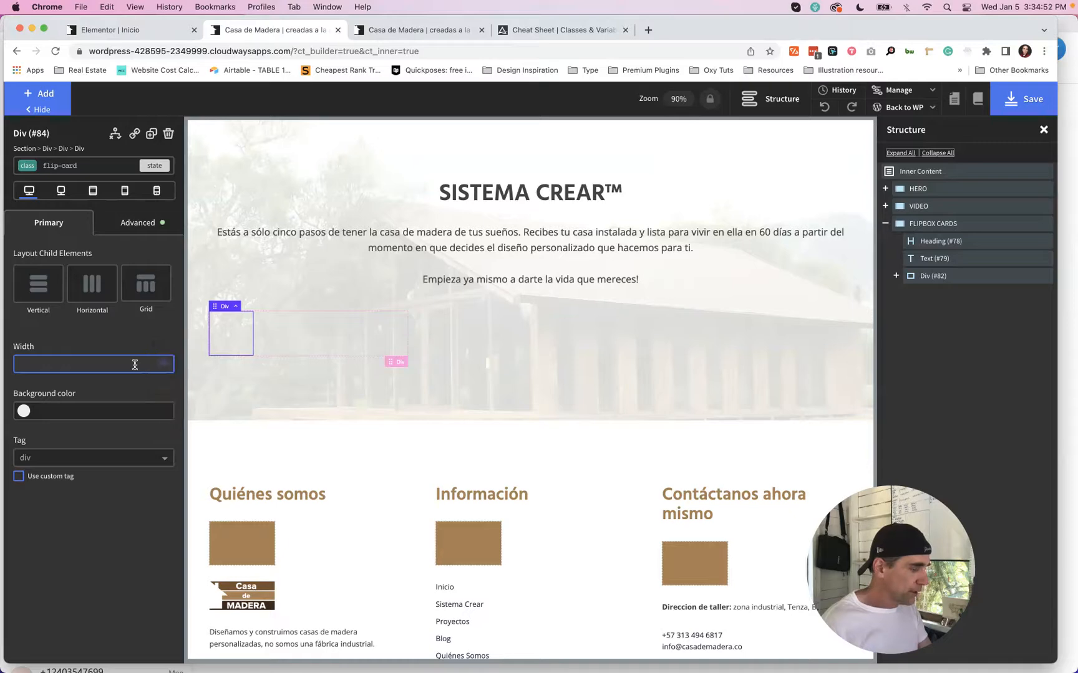
text(100)
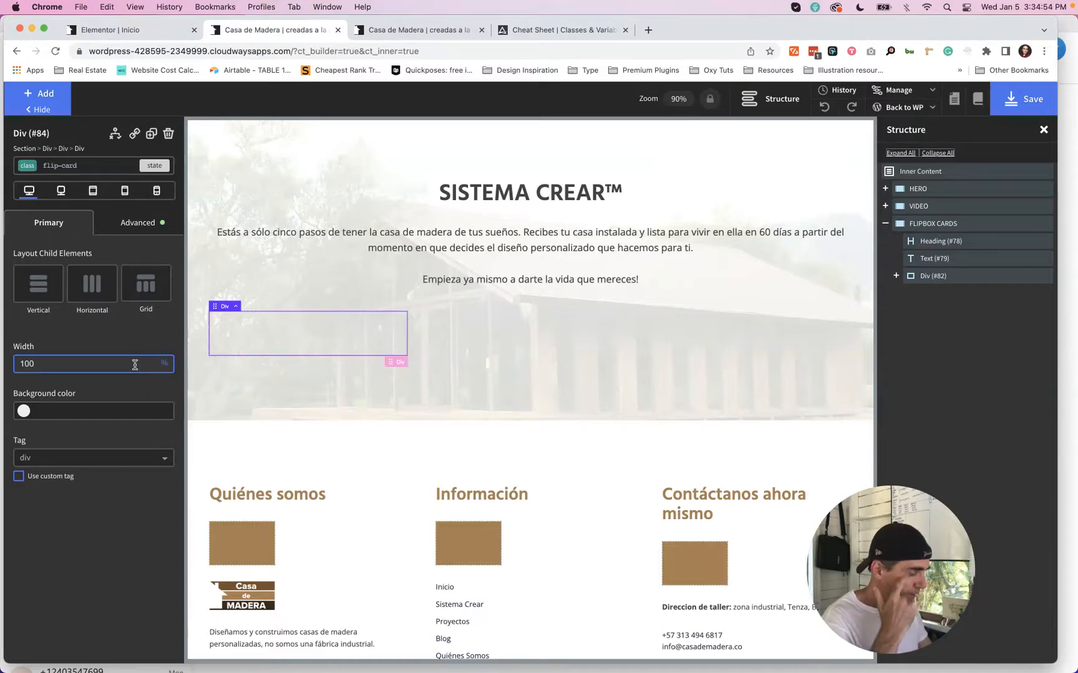
key(Return)
Step: Give the flip-card class a white #ffffff background color
click(127, 225)
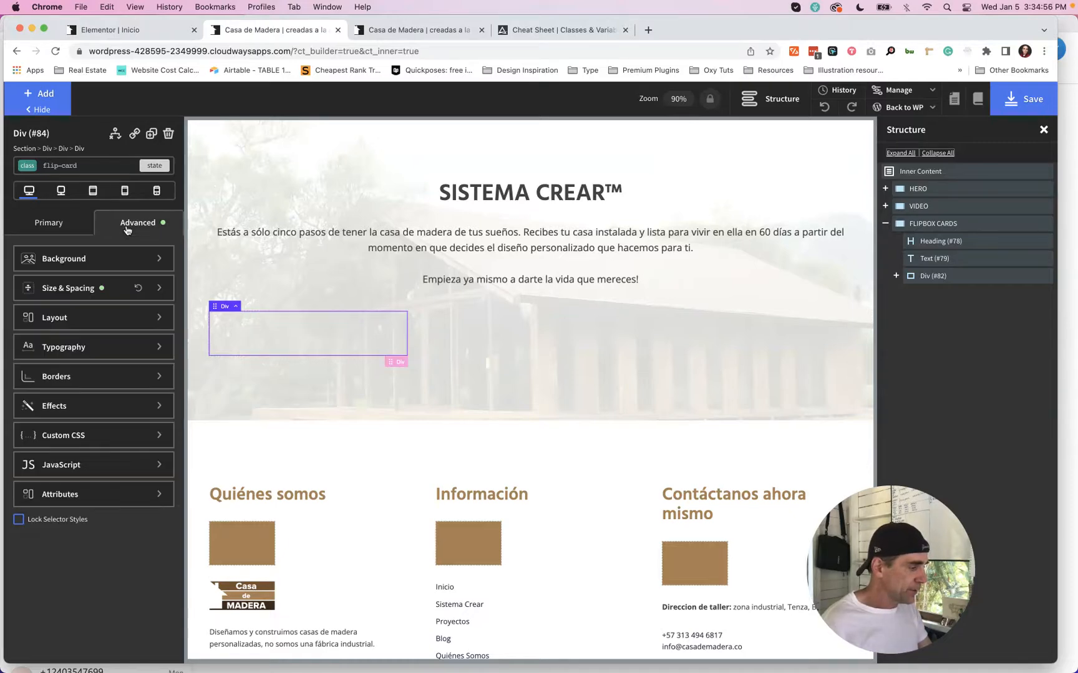
click(89, 261)
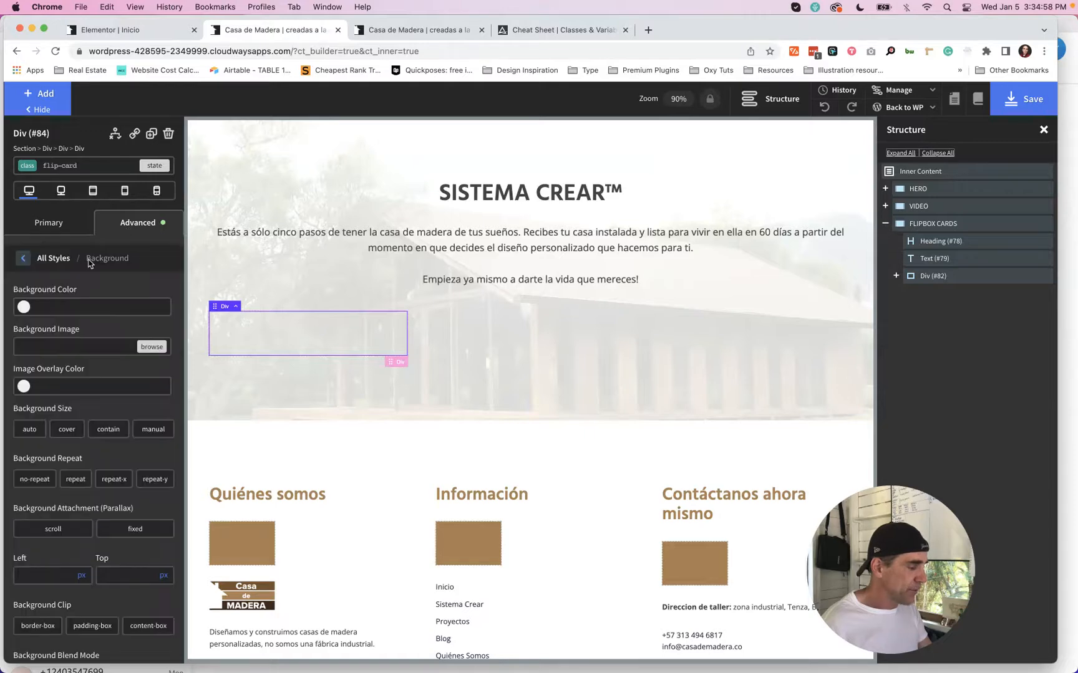
click(25, 308)
click(26, 383)
drag(26, 383, 5, 313)
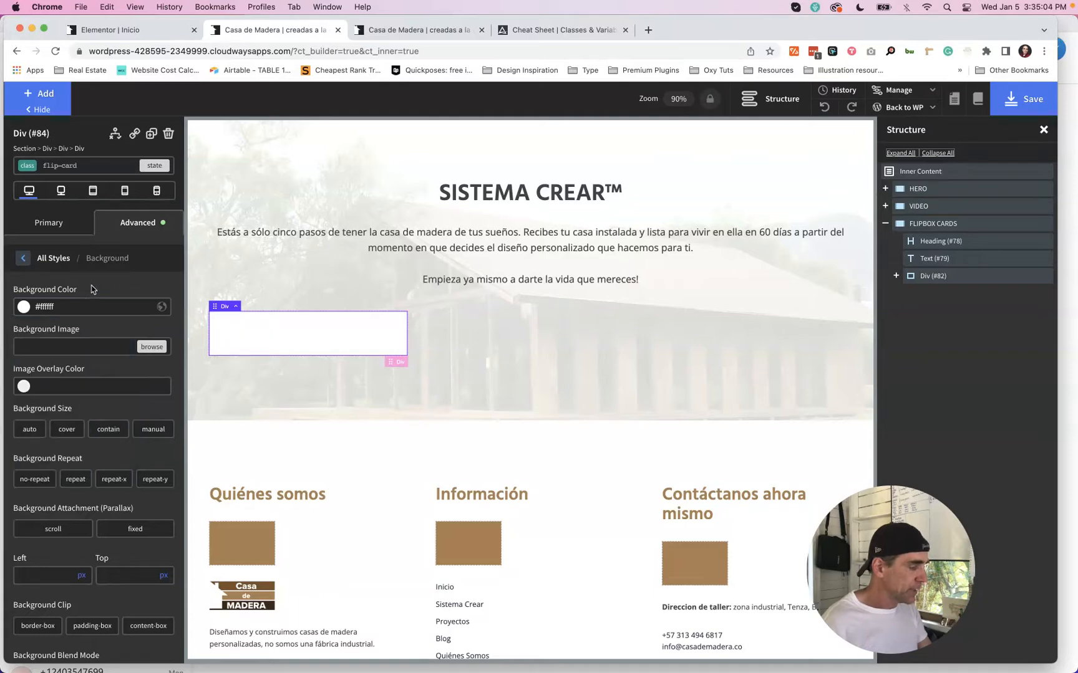
Step: Set the flip-card layout to flex in column direction, with items aligned to flex-start and content justified to center
click(126, 225)
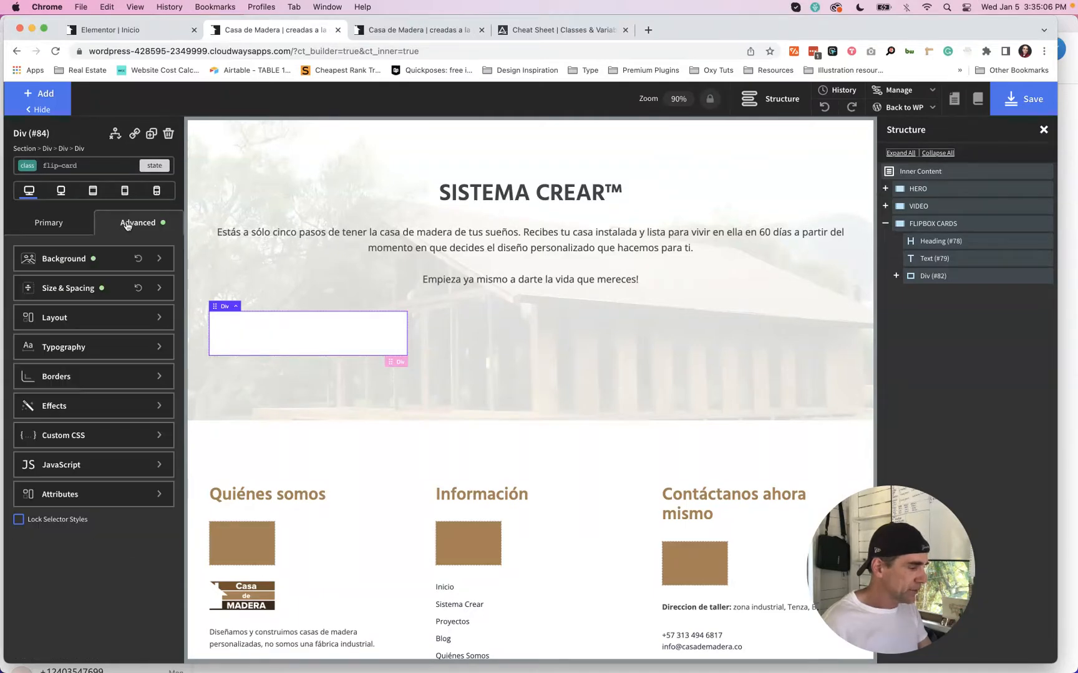
click(66, 319)
click(25, 313)
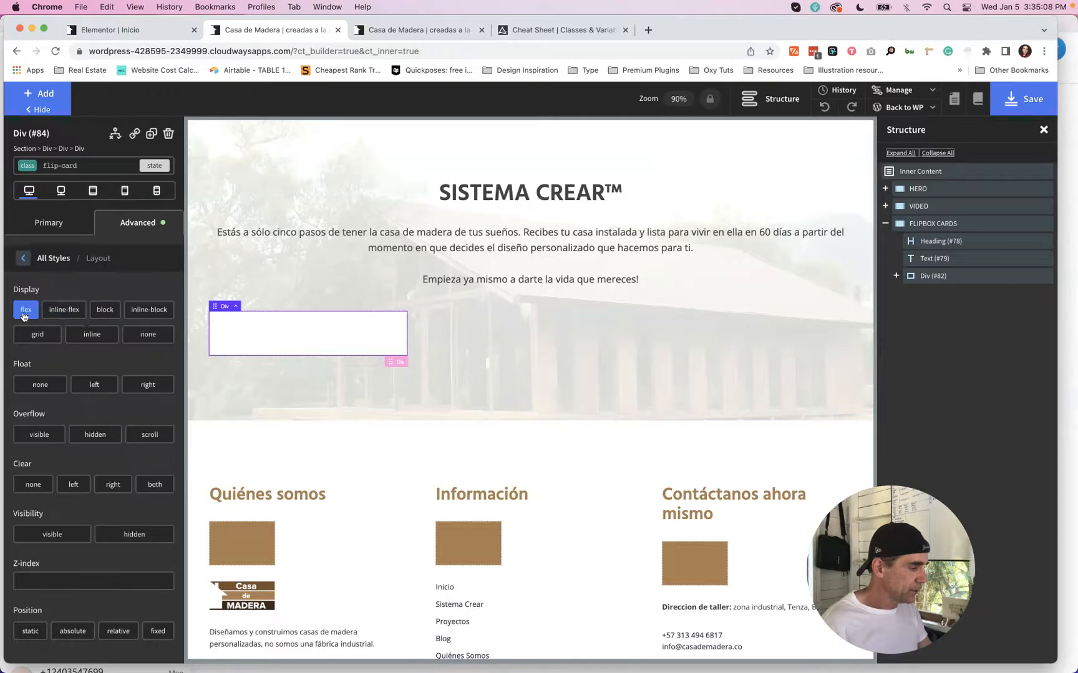
click(42, 398)
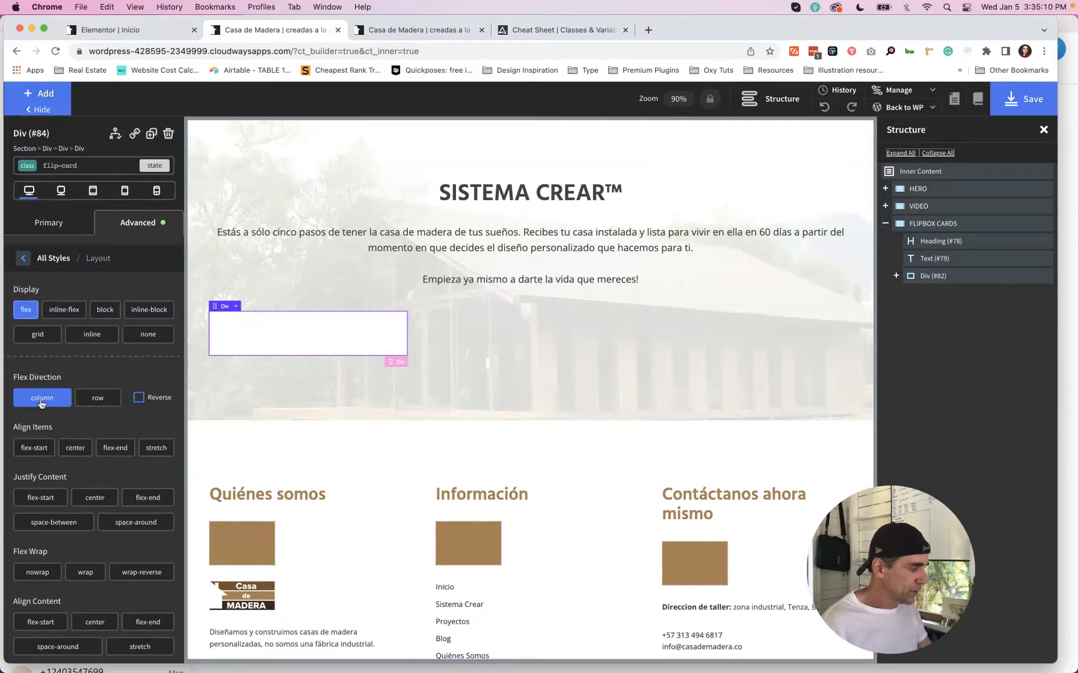
click(34, 451)
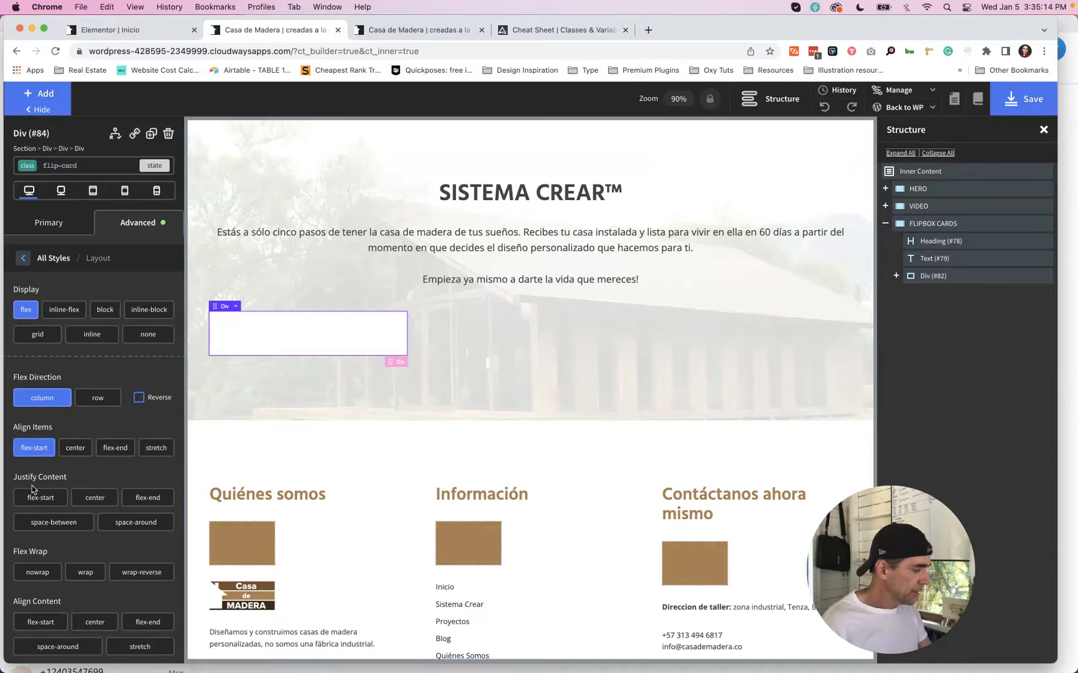
click(90, 499)
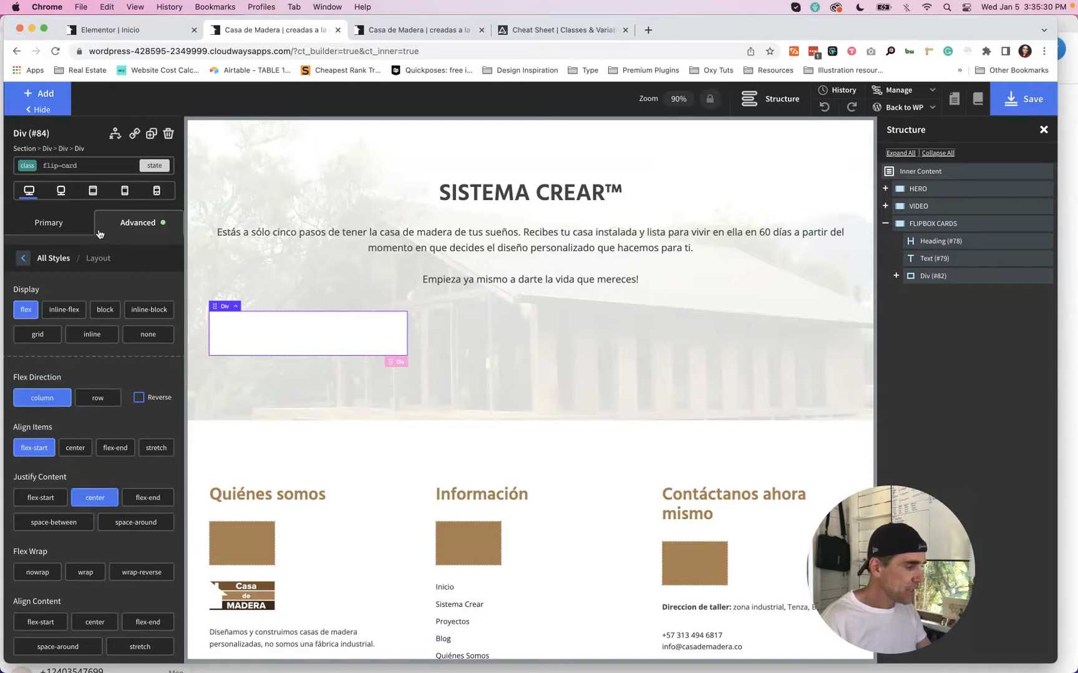
Step: Set the flip-card box shadow color to semi-transparent black, rgba(0,0,0,0.45)
click(129, 226)
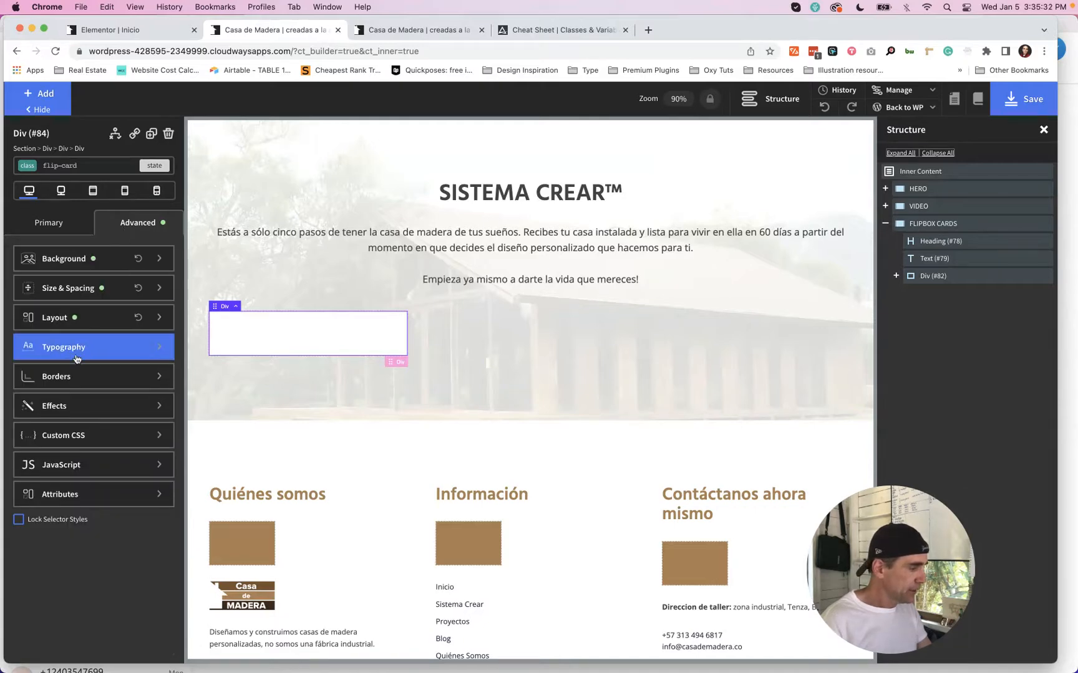
click(74, 404)
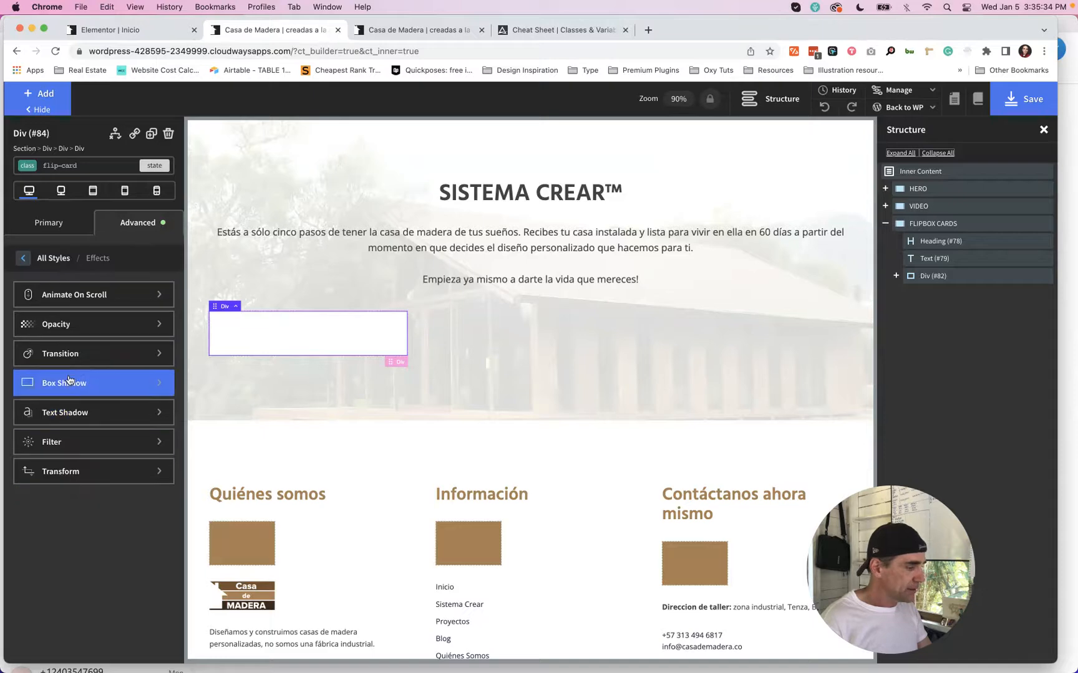
click(69, 385)
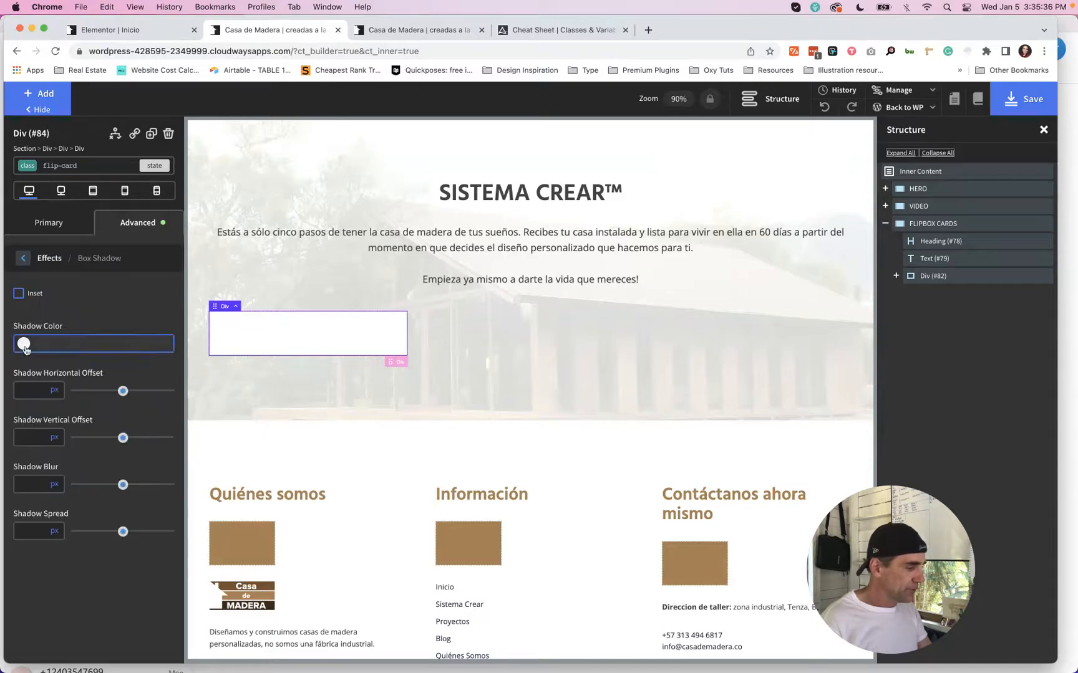
click(23, 344)
click(23, 441)
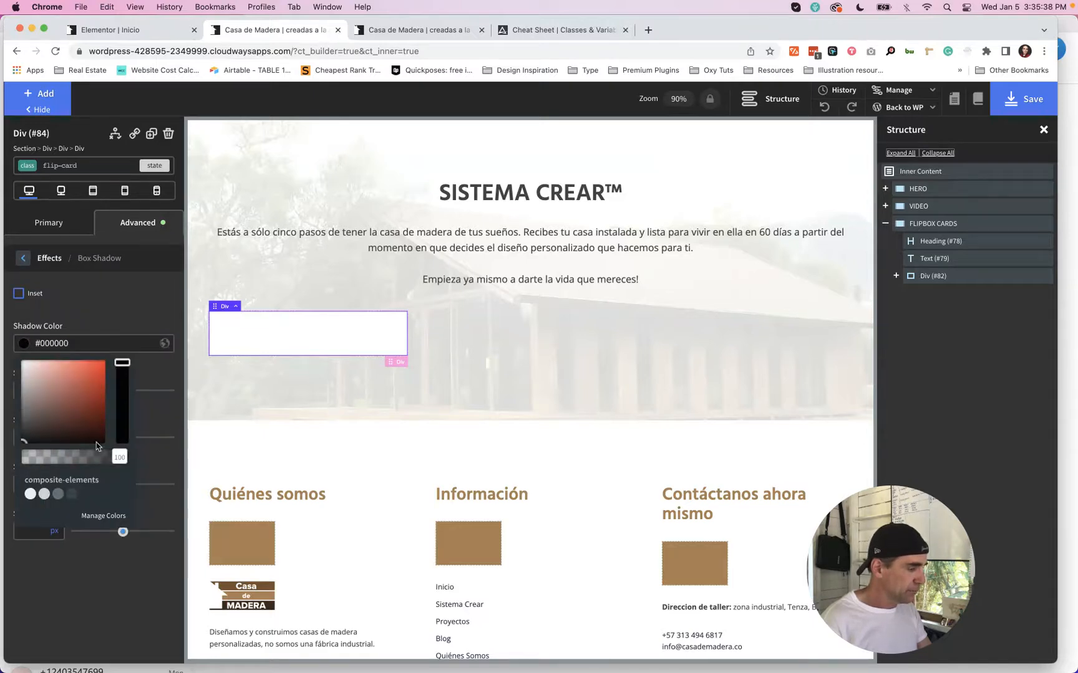
drag(120, 457, 70, 450)
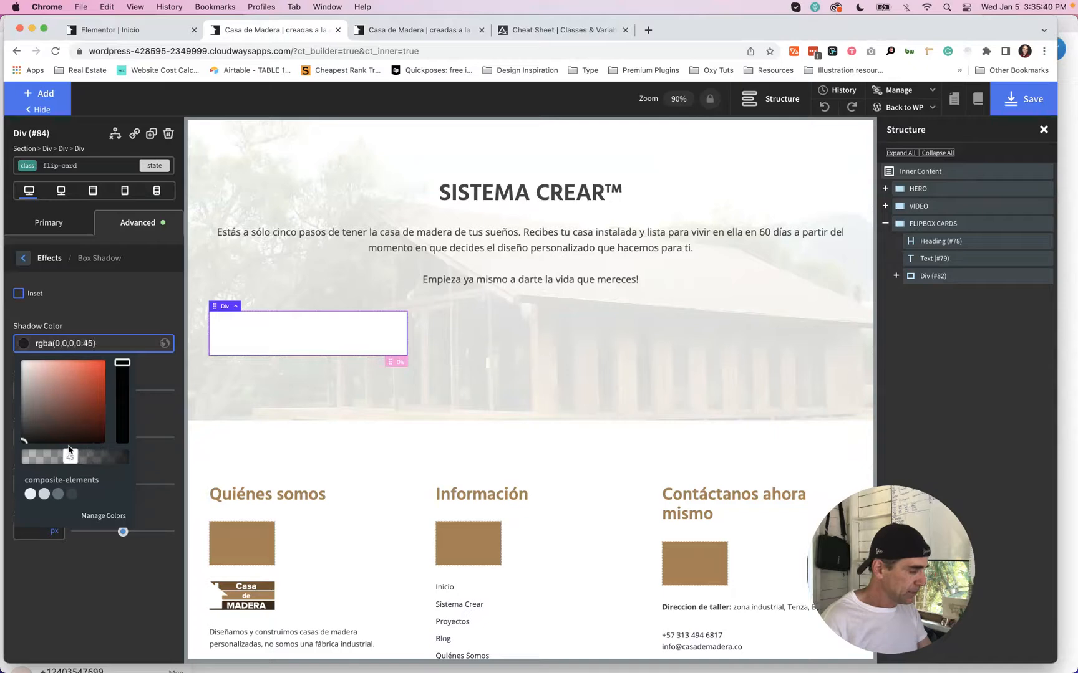
click(105, 319)
Step: Set the flip-card box shadow to 4 px horizontal offset, 4 px vertical offset and 5 px blur
click(28, 391)
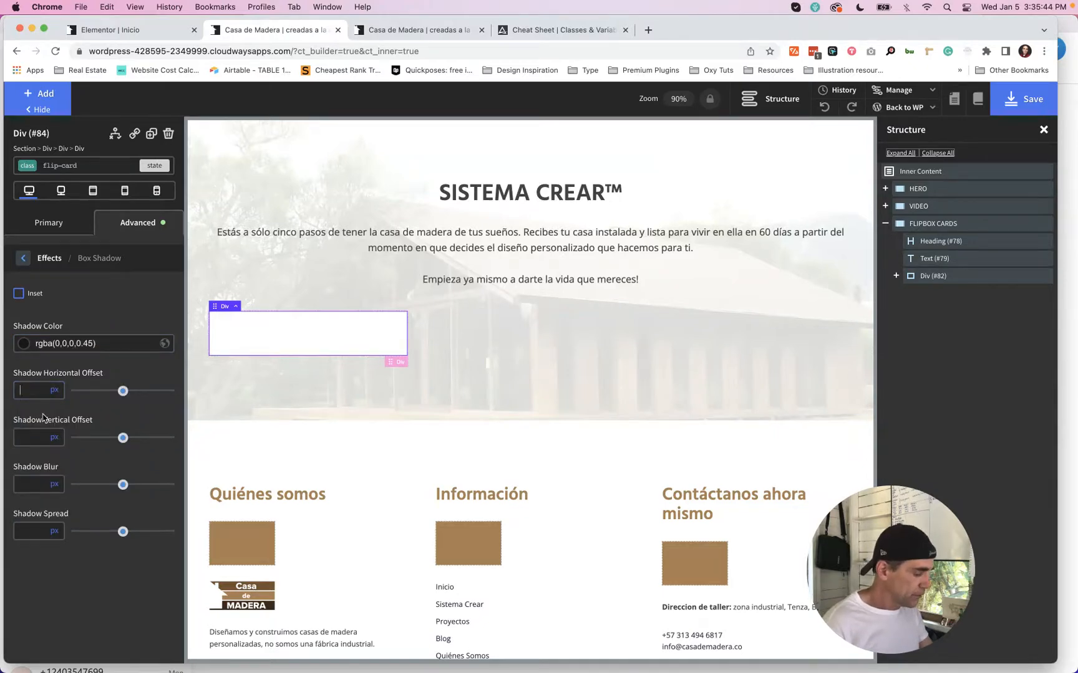
text(4)
click(30, 437)
text(4)
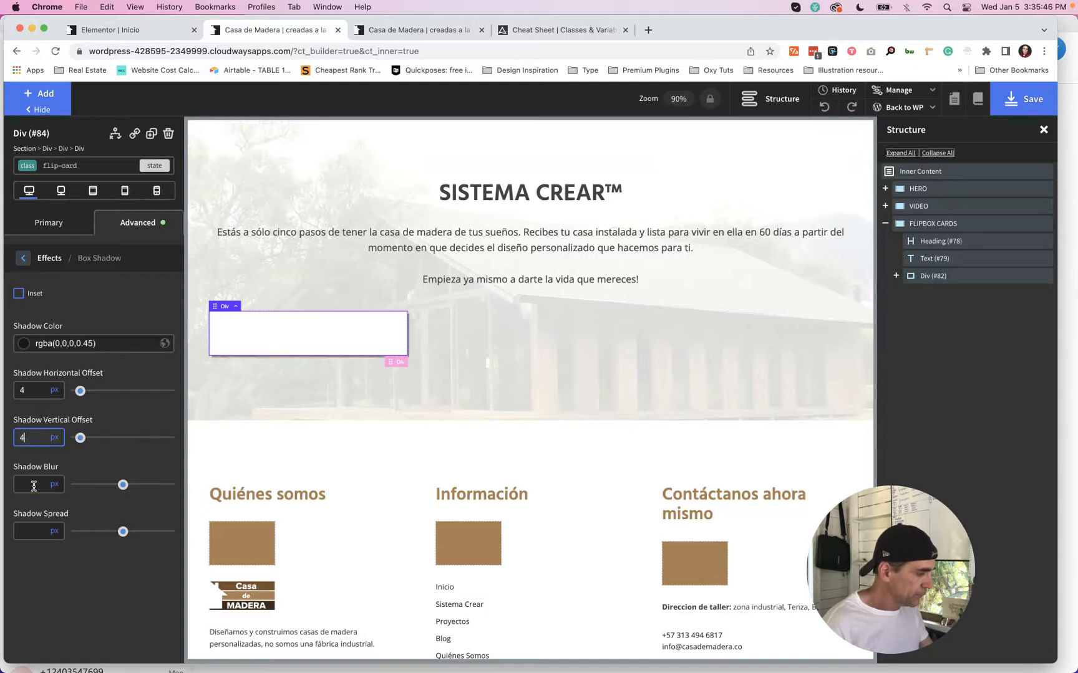
click(31, 489)
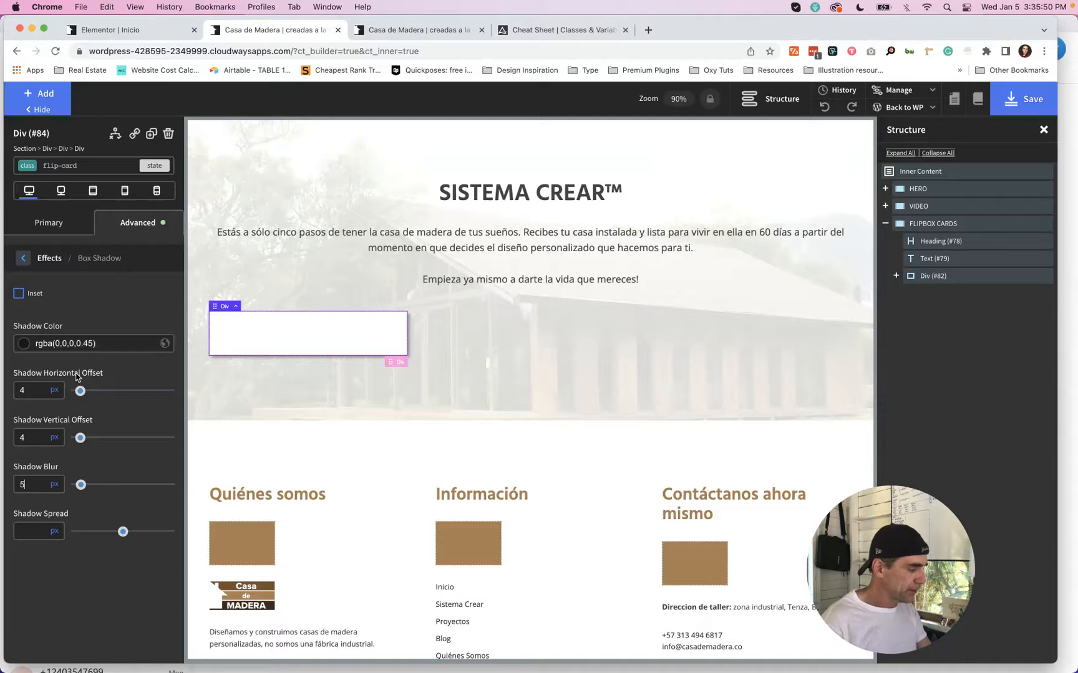
Step: Open the flip-card size and spacing settings, and copy the medium padding variable var(--space-m) from the Automatic.css cheat sheet
click(137, 230)
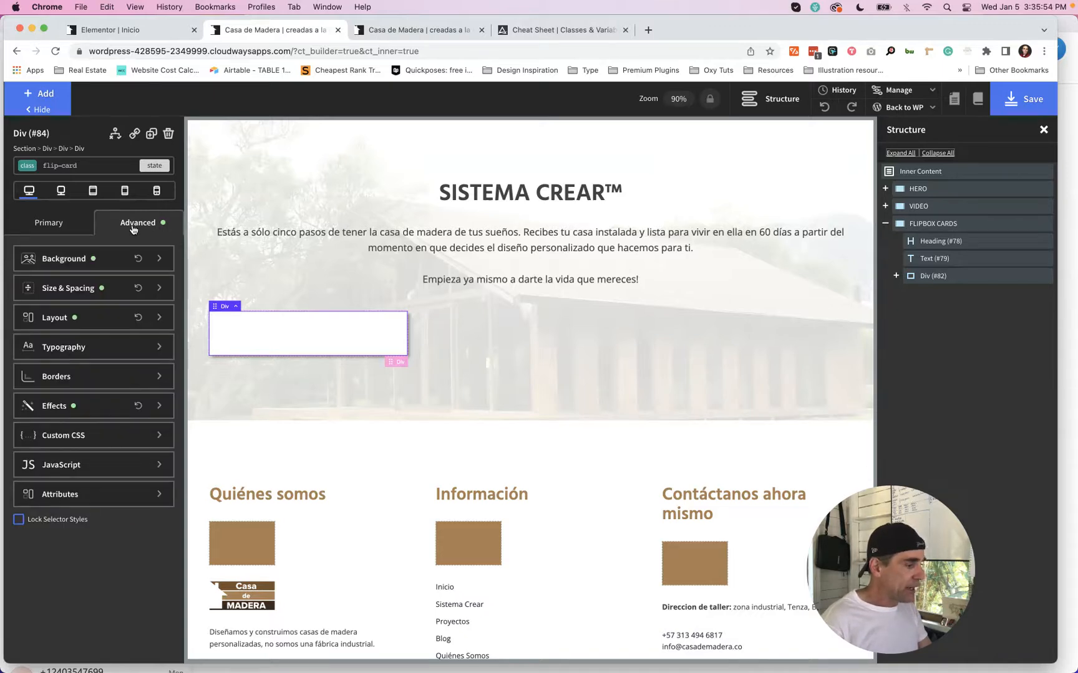
click(65, 293)
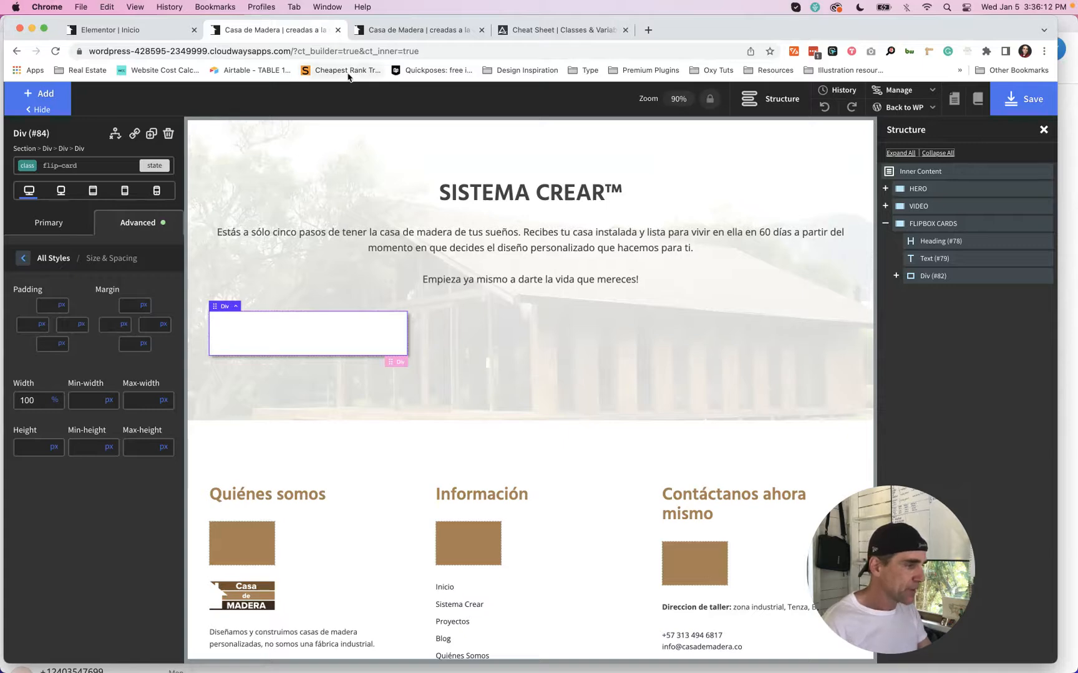
click(533, 32)
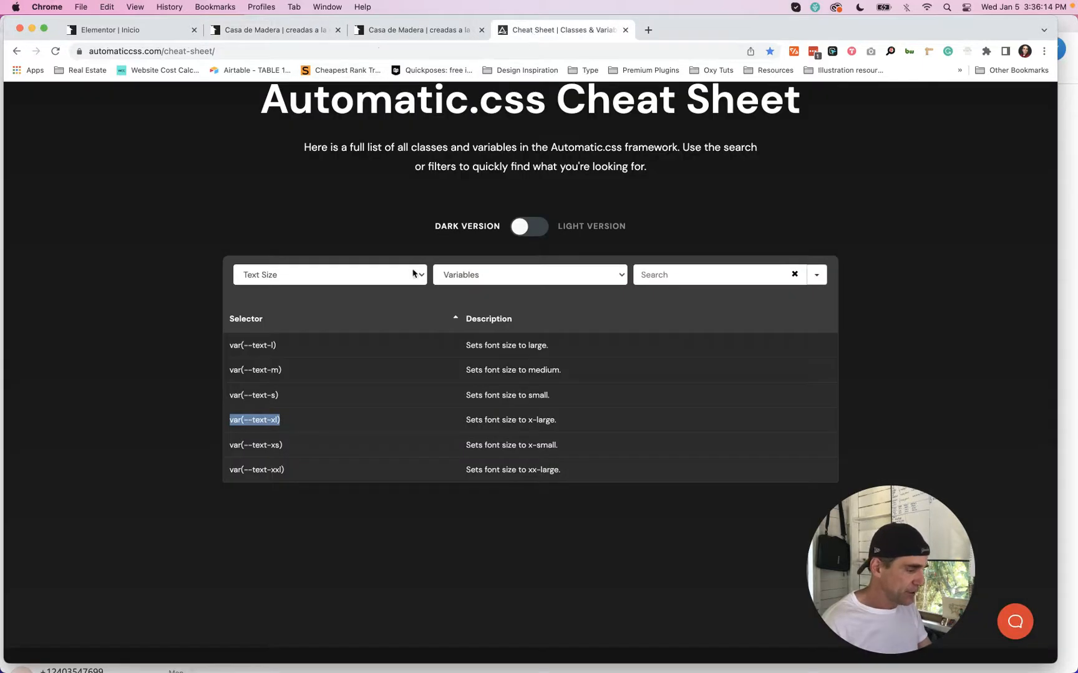
click(349, 414)
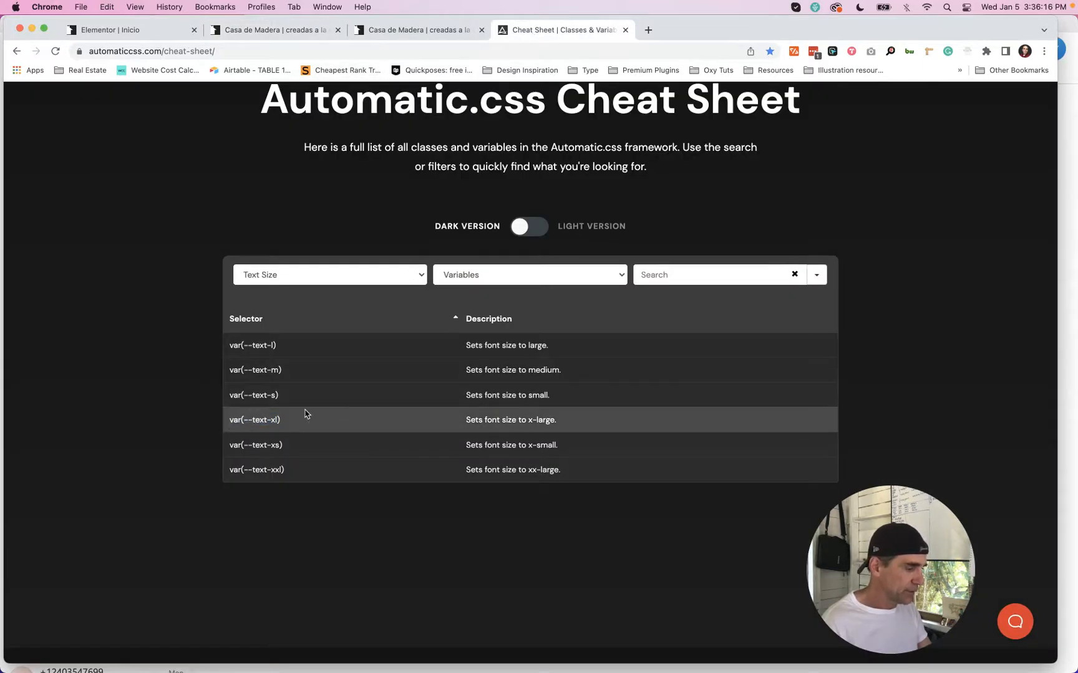
click(313, 278)
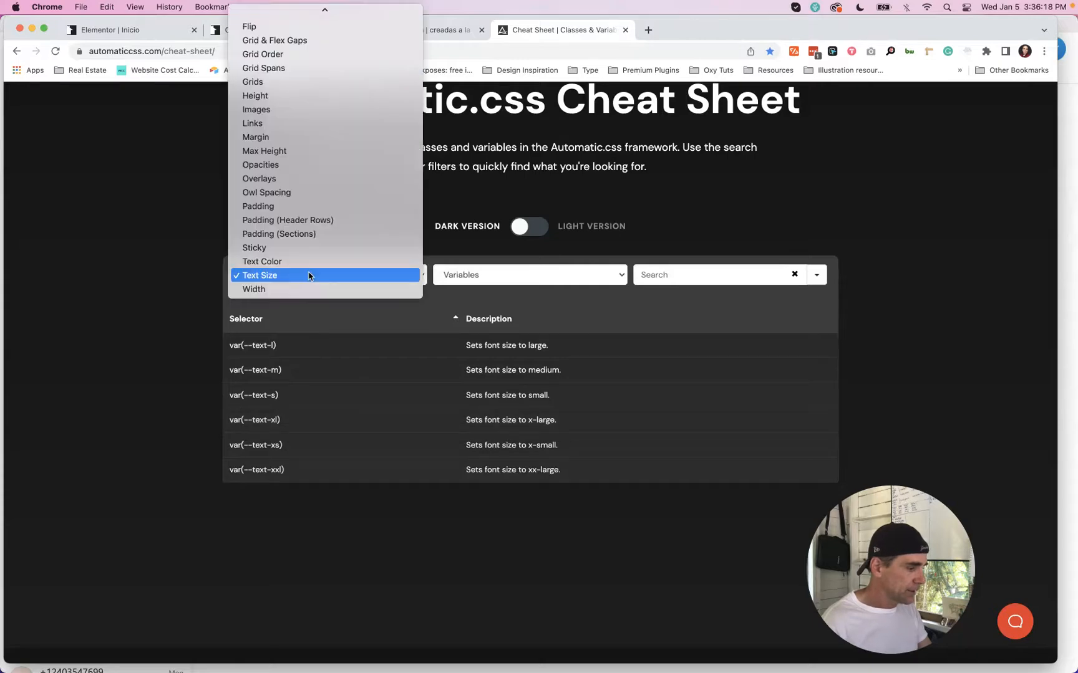
click(296, 208)
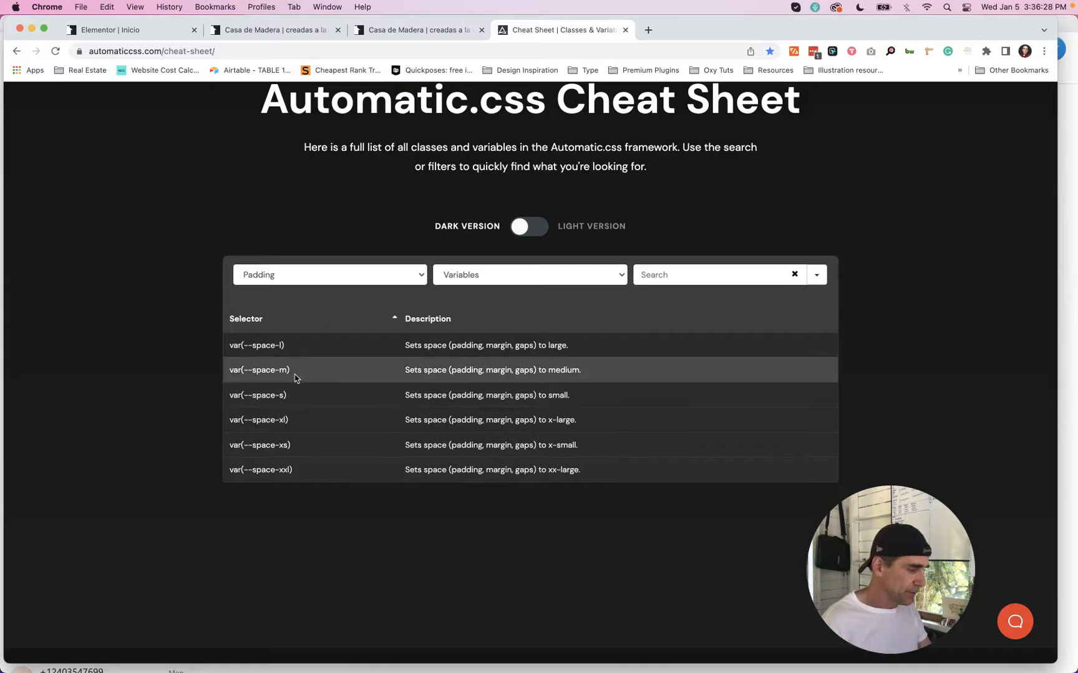
drag(291, 373, 227, 371)
key(super+c)
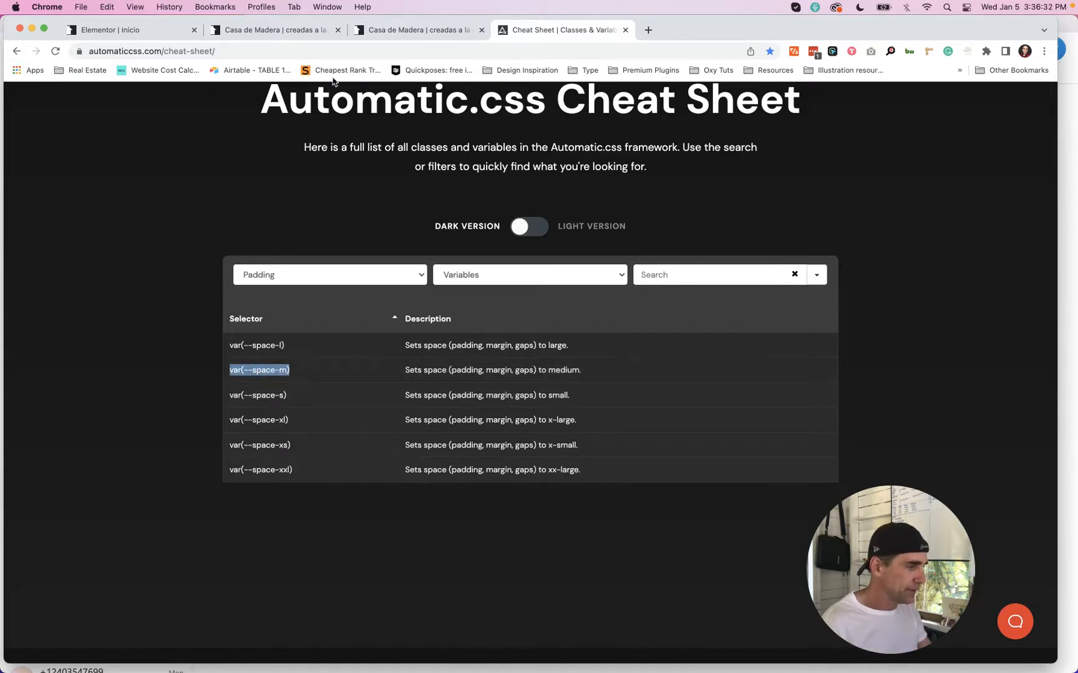
Step: Return to the Oxygen builder and apply var(--space-m) as padding on all four sides of the flip-card
click(279, 31)
click(59, 305)
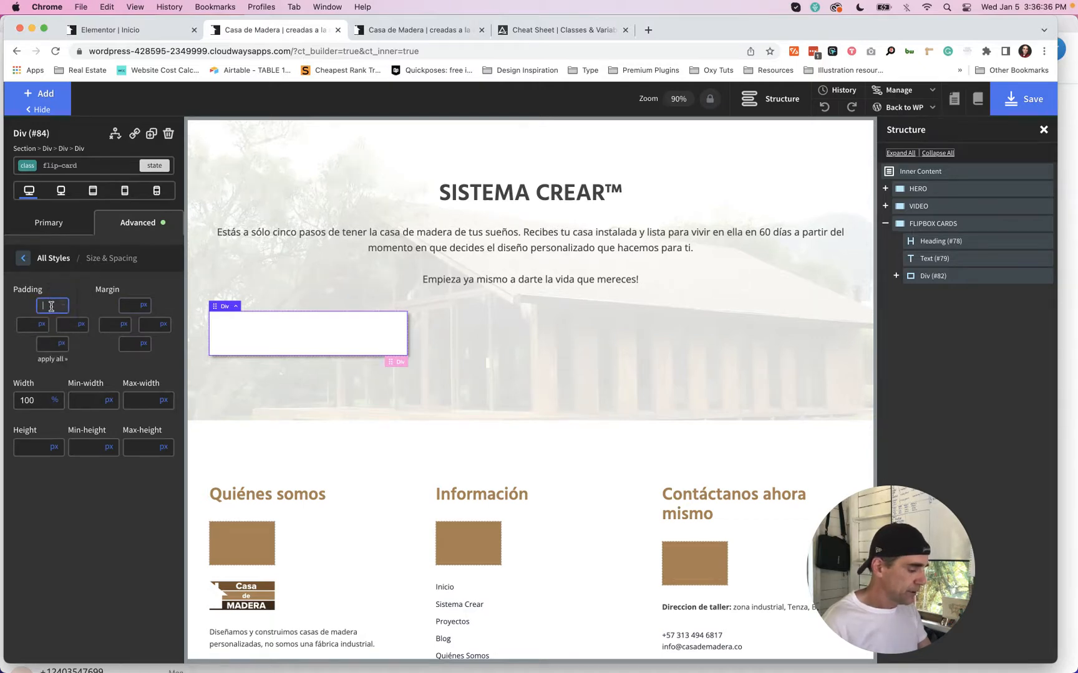
key(super+v)
click(55, 360)
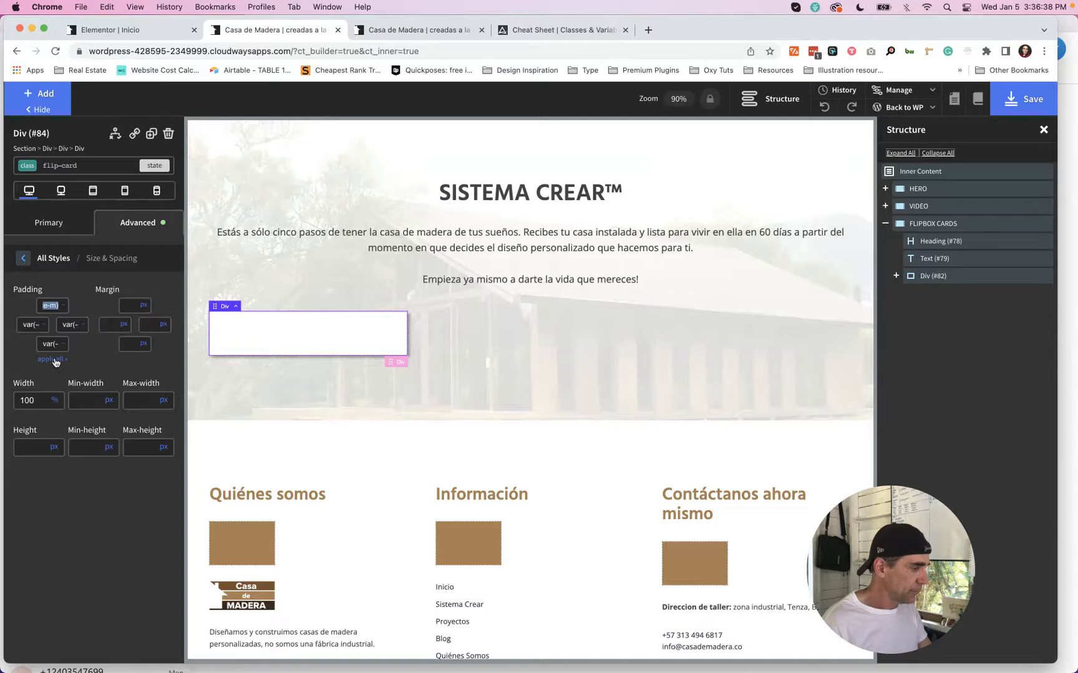
Step: Change the flip-card's left and right padding to var(--space-s)
click(28, 324)
key(Right)
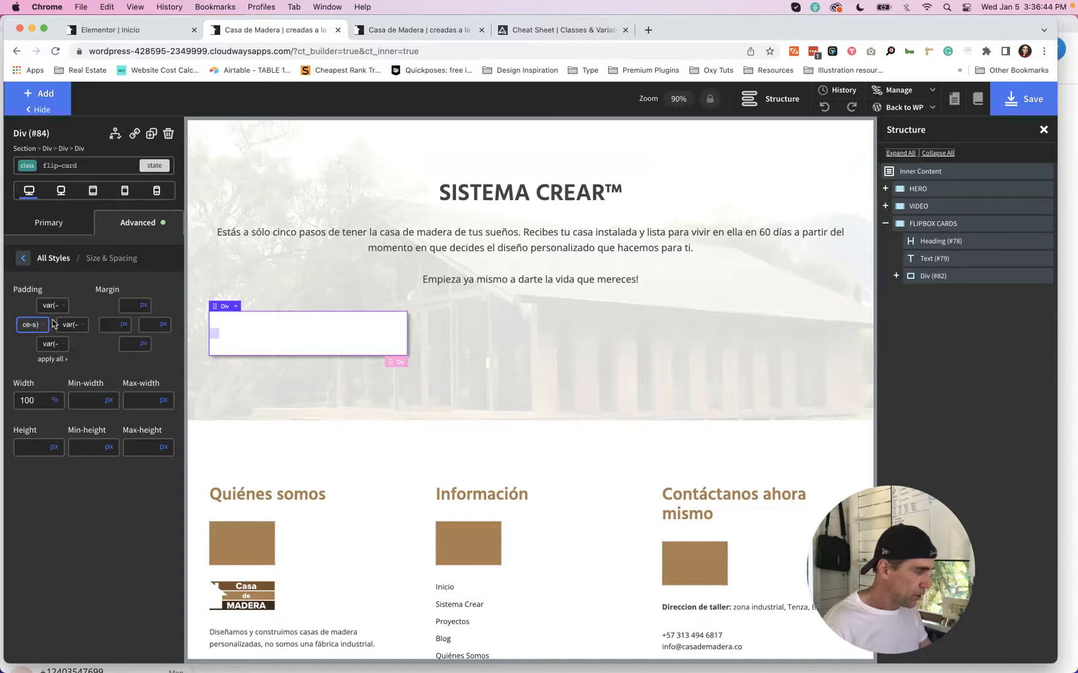
click(72, 324)
key(Right)
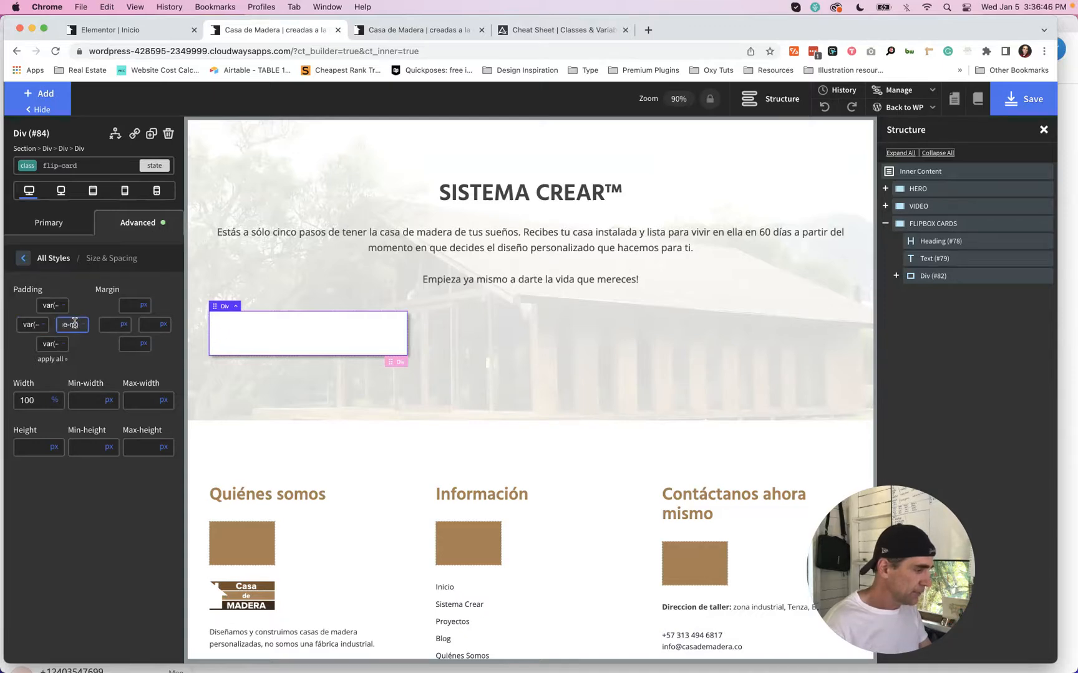
text(s)
click(263, 318)
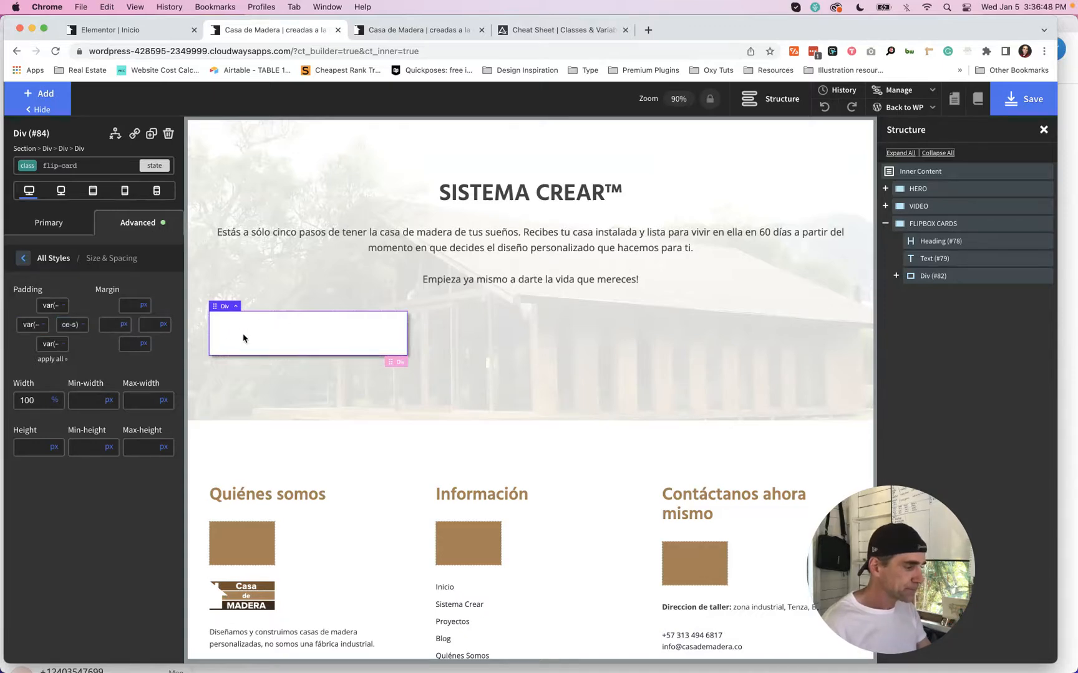
Step: Switch to the Elementor page and measure the height of the Cotizar card with the page ruler
click(54, 453)
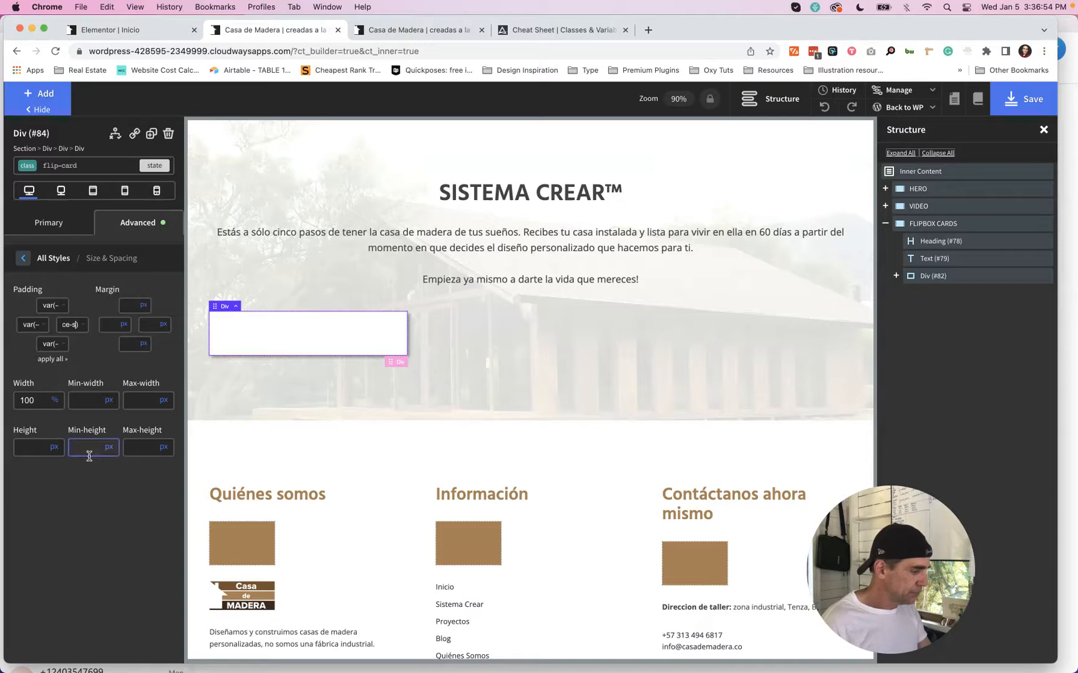
click(141, 29)
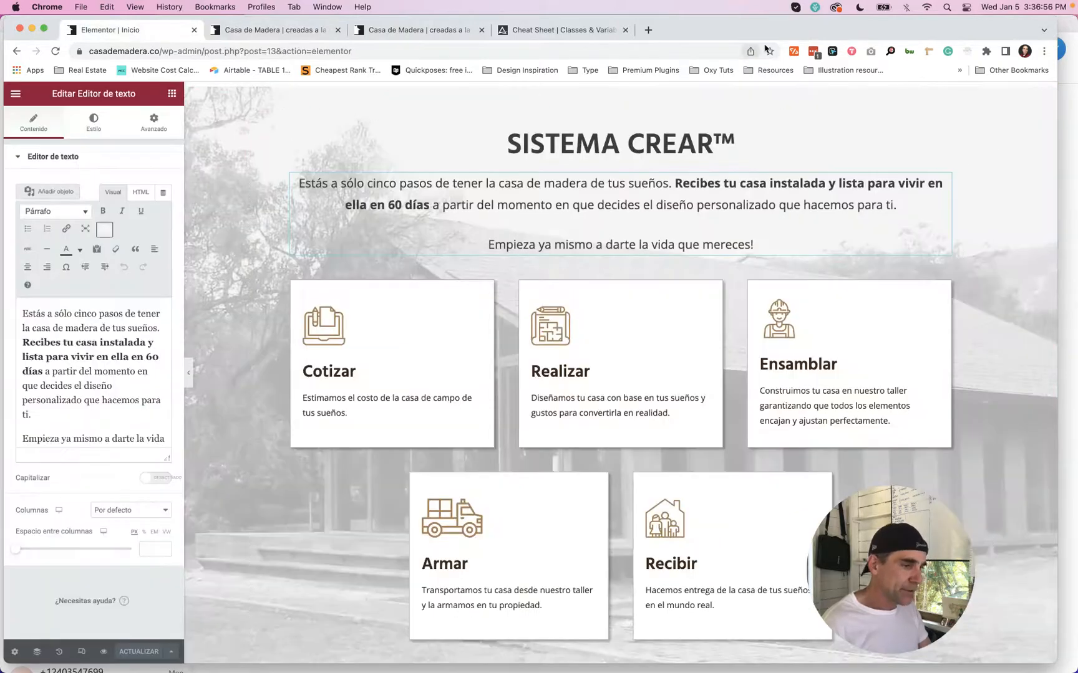
click(929, 51)
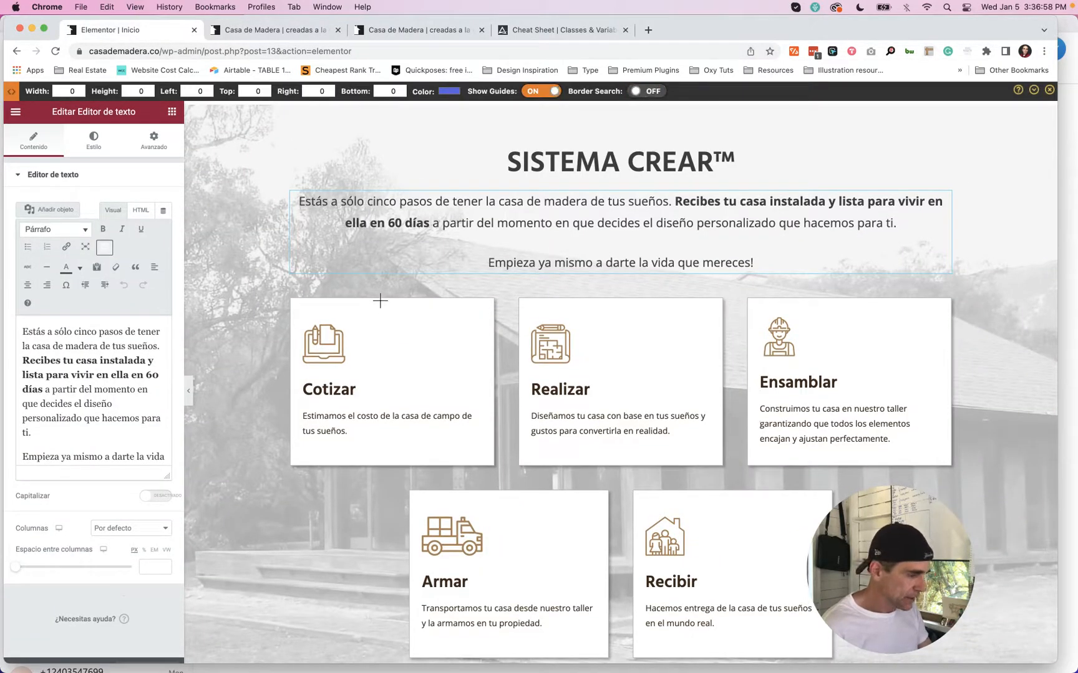
drag(380, 299, 441, 465)
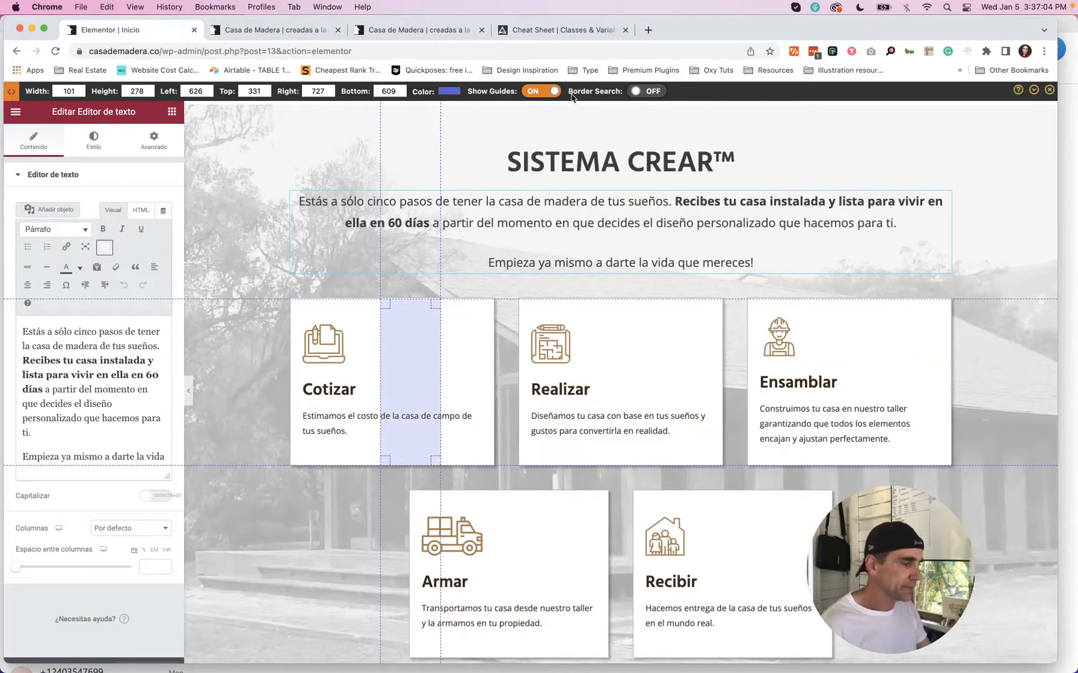
click(929, 53)
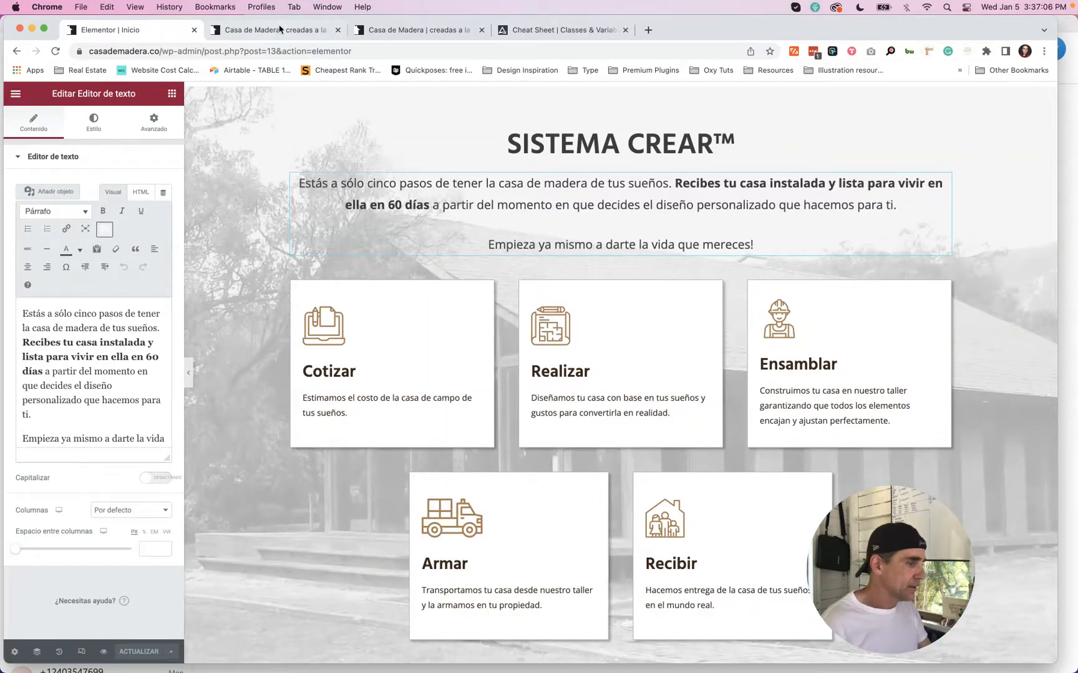
Step: Return to the Oxygen builder and set the flip-card's height to 28 rem
key(ctrl+Tab)
click(55, 447)
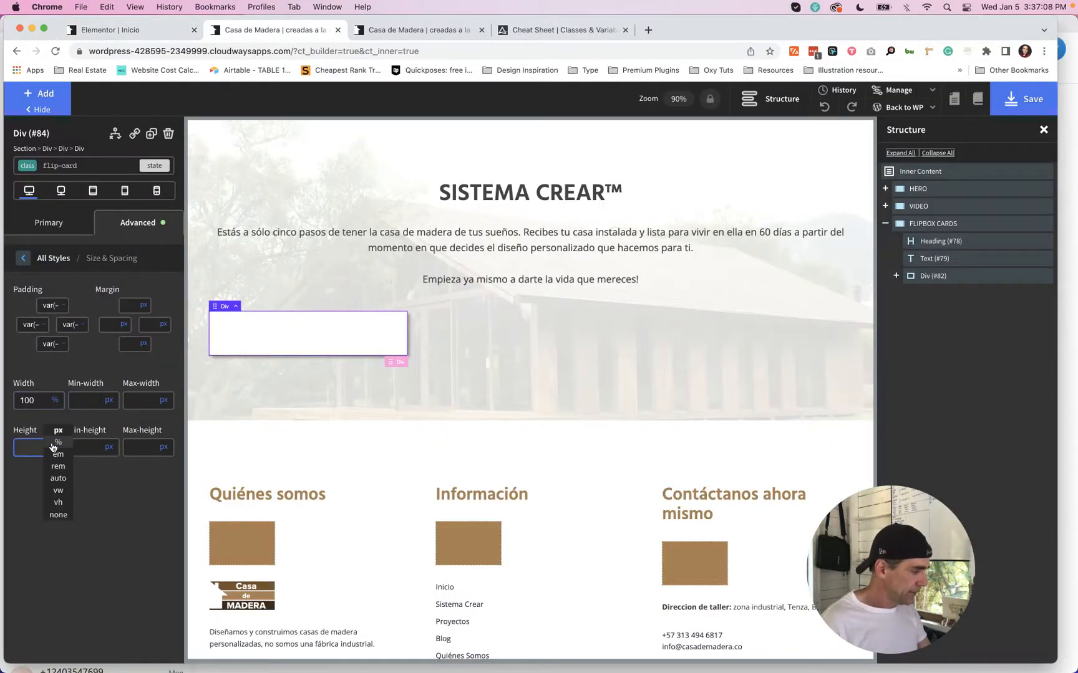
click(62, 468)
click(34, 444)
text(2)
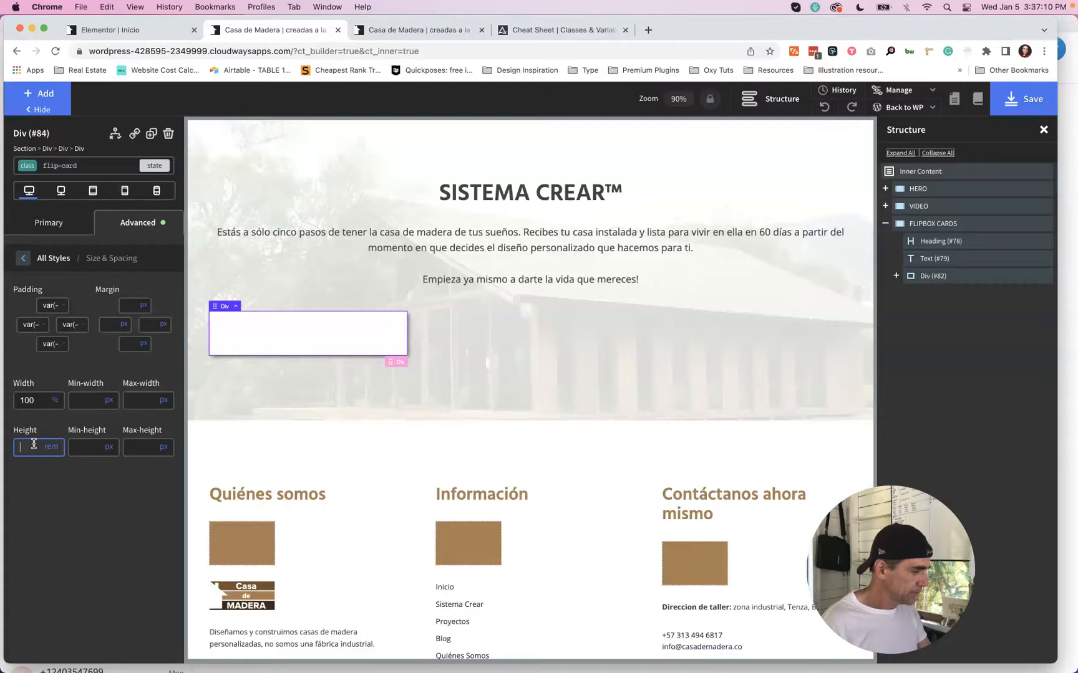
text(8)
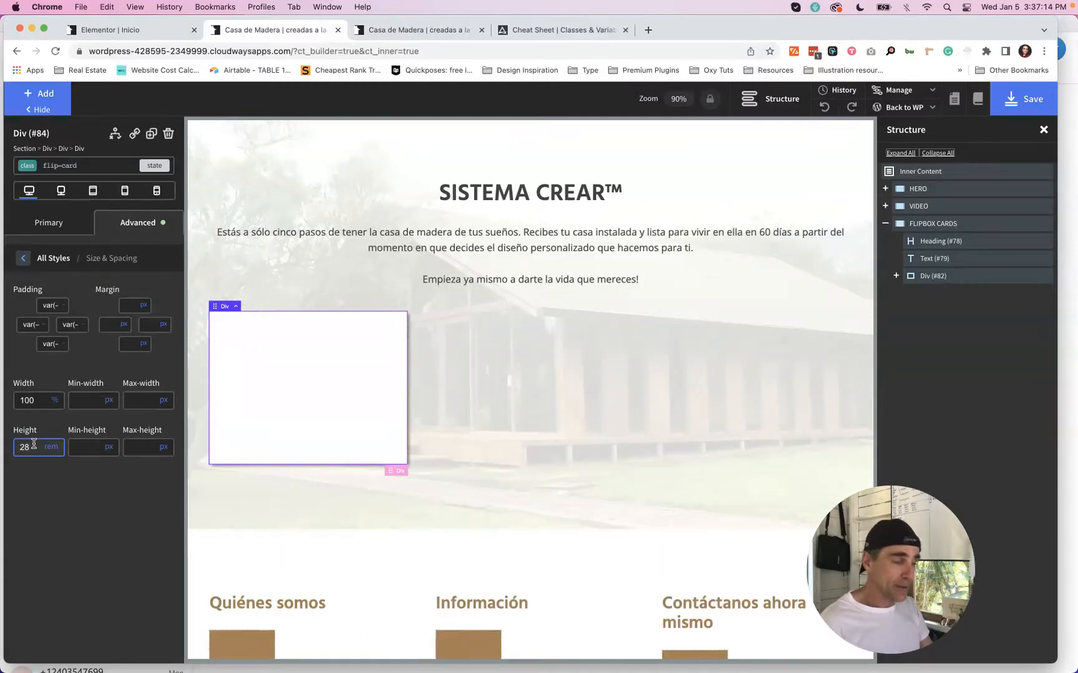
Step: Add the class flipbox__front to the card div, and make flip-card the class being edited again
click(87, 167)
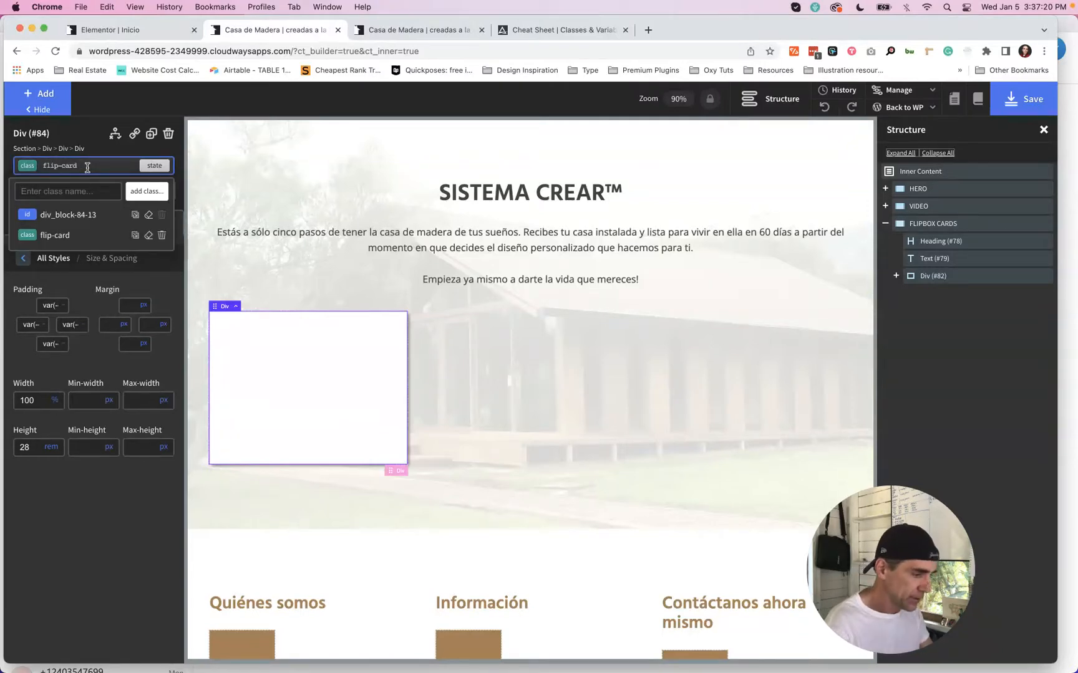
text(f)
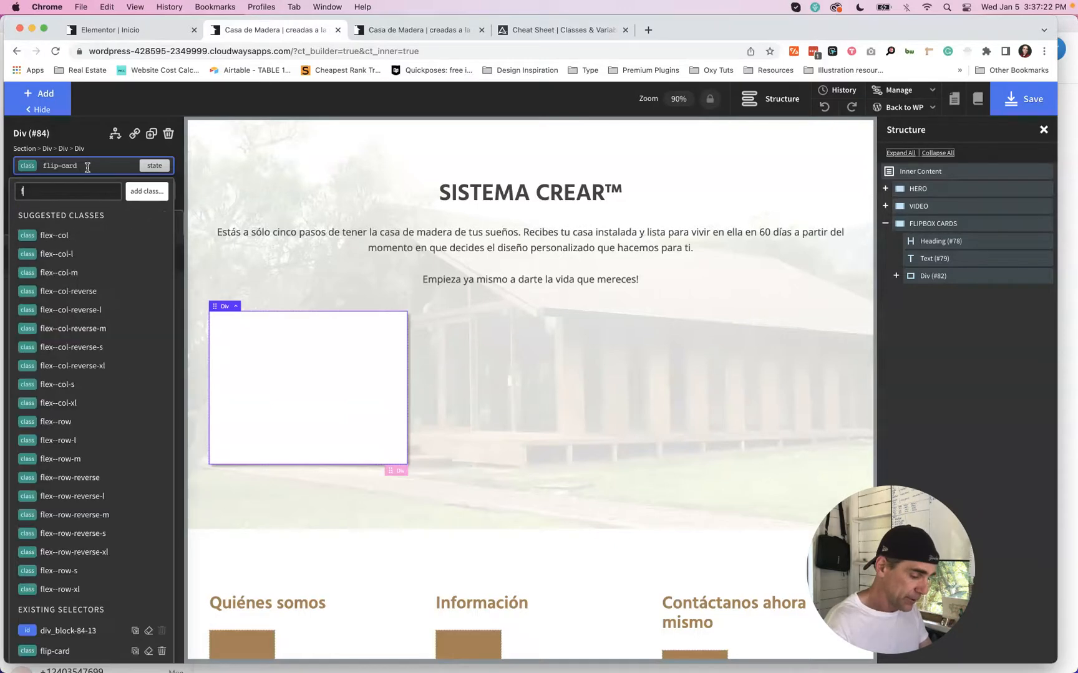
text(lip)
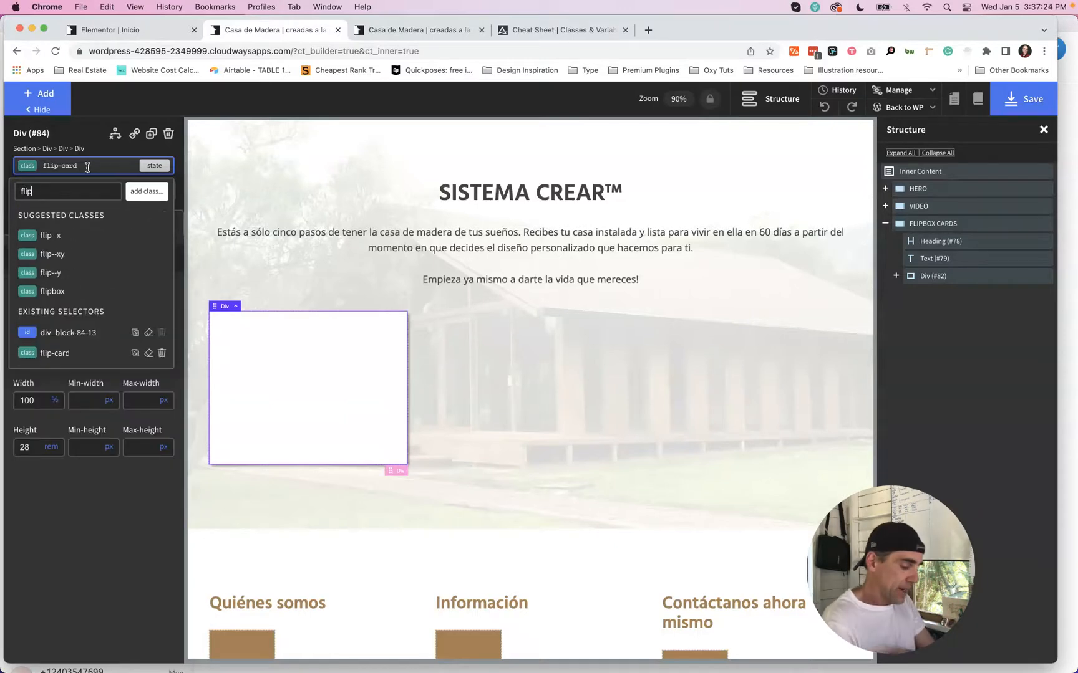
text(box)
text(_)
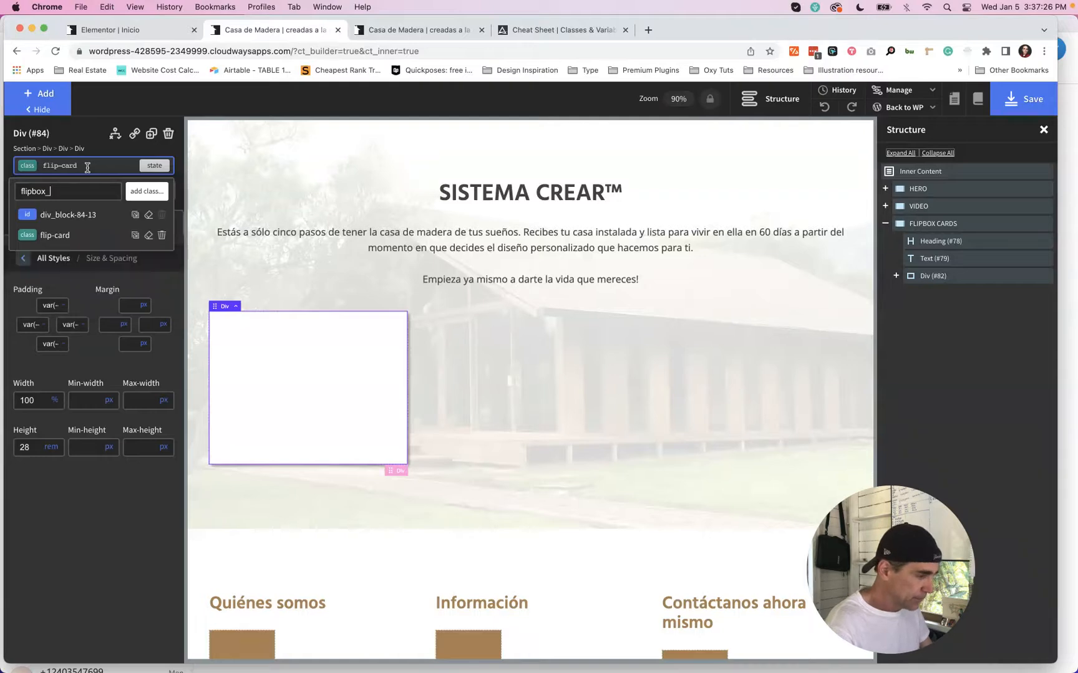
text(_fr)
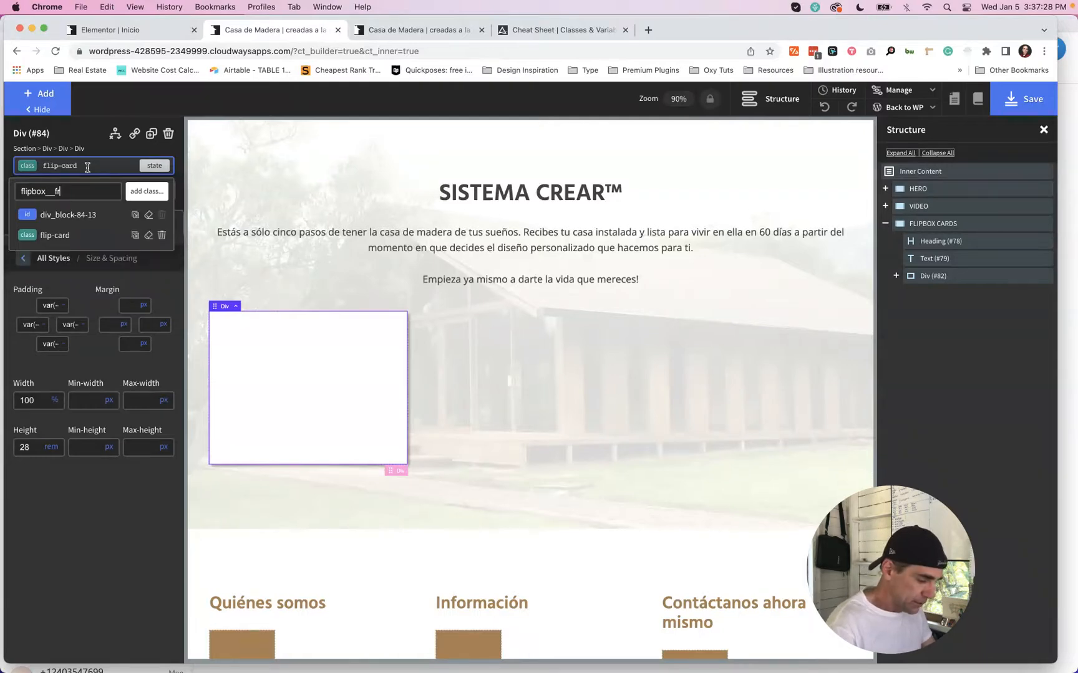
text(ont)
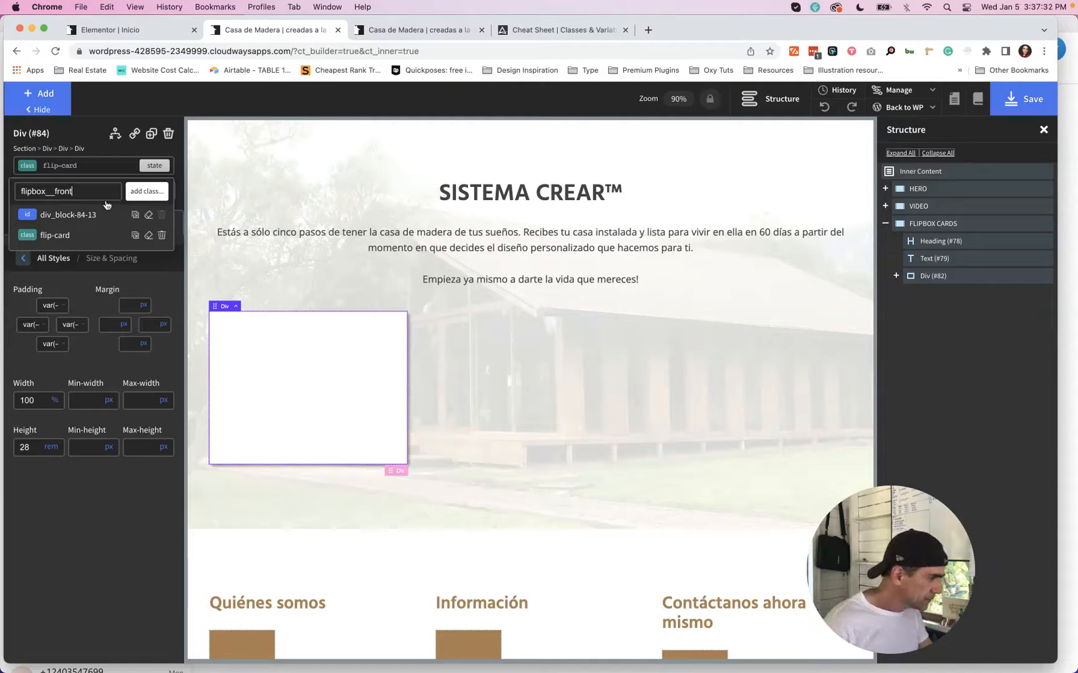
click(147, 191)
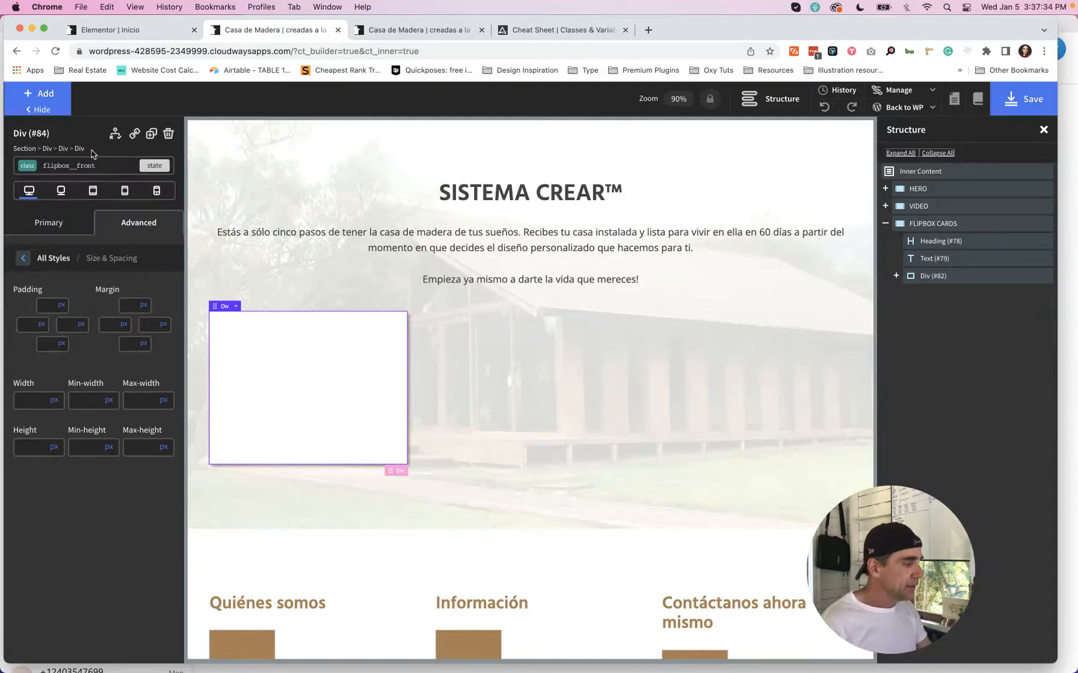
click(106, 165)
click(69, 232)
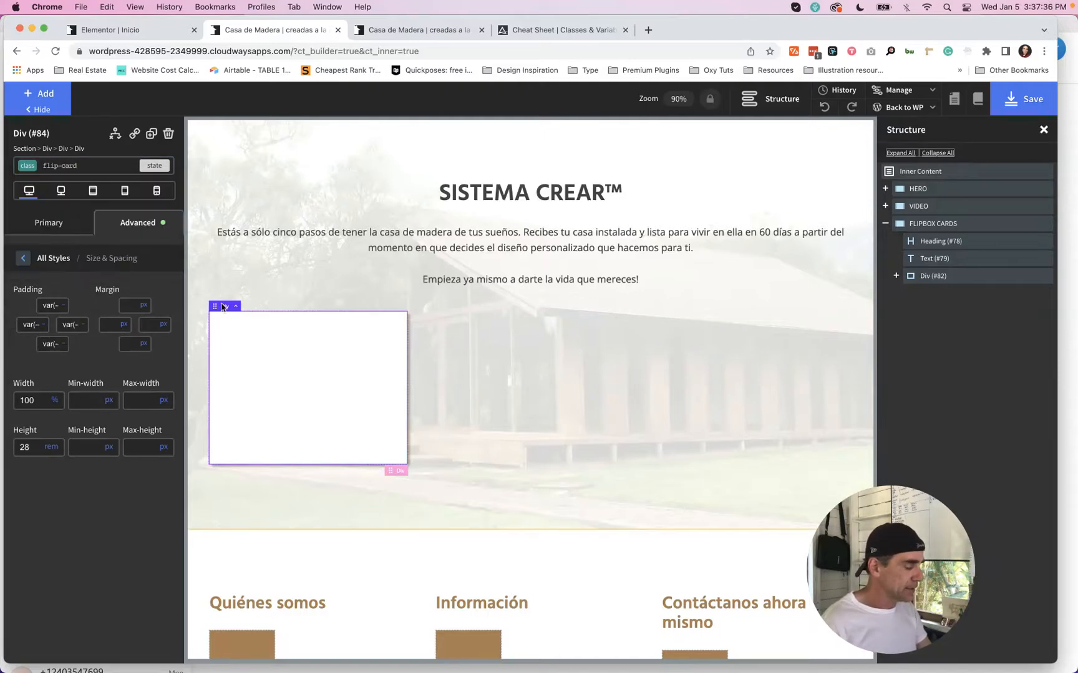
Step: Duplicate the card div and remove the flipbox__front class from the copy
scroll(274, 365, down, 2)
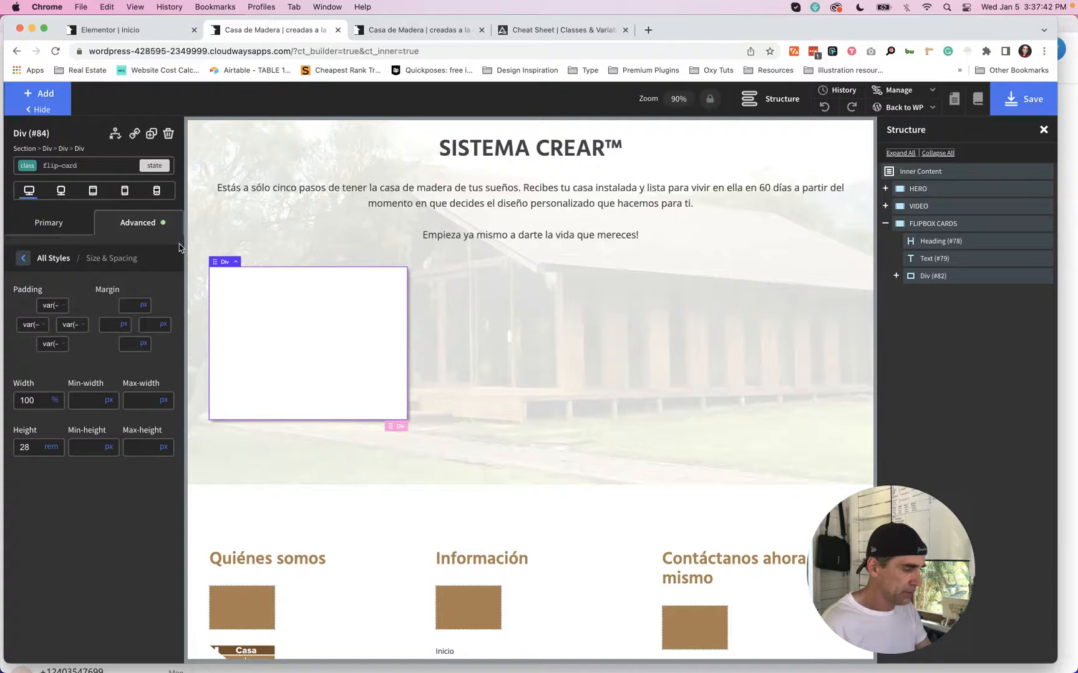
key(super+d)
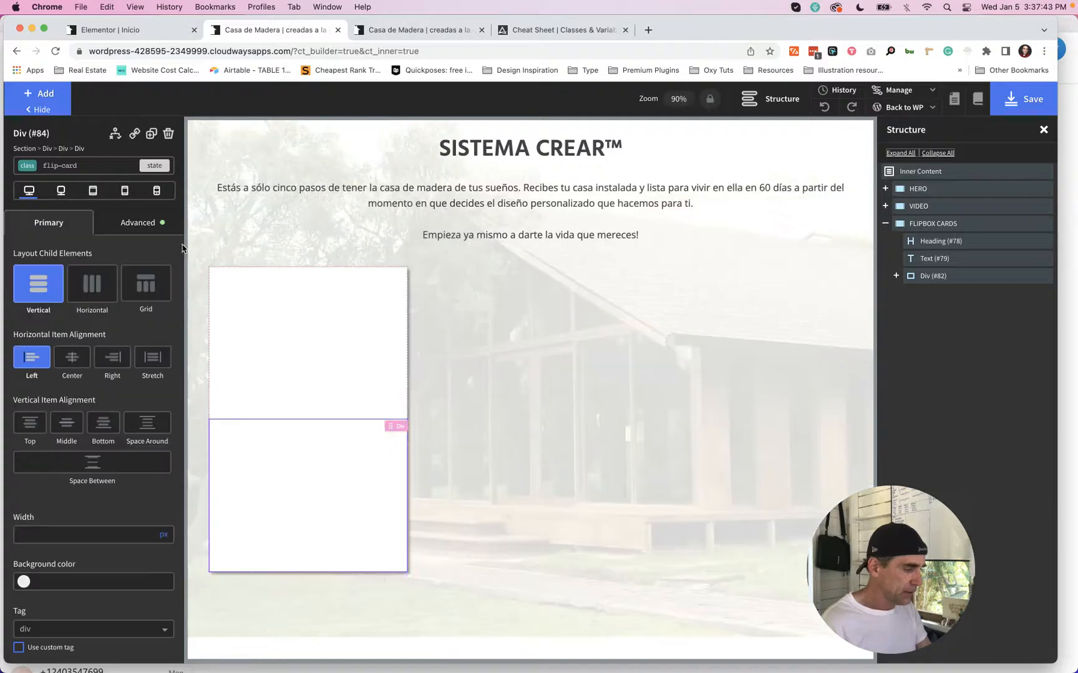
click(94, 166)
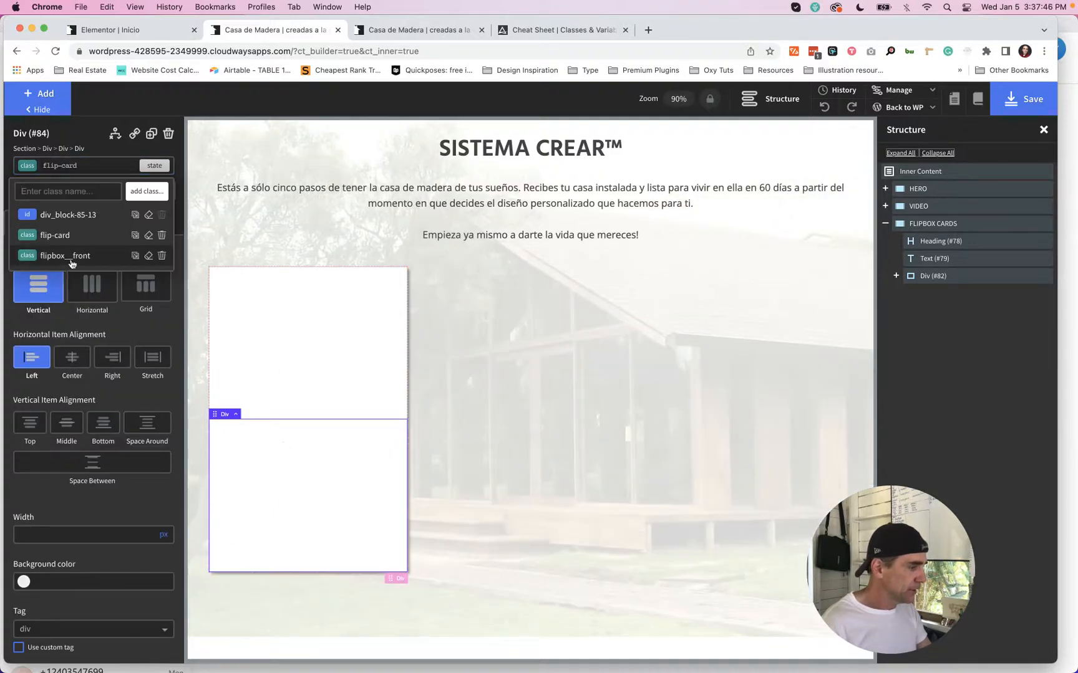
click(161, 256)
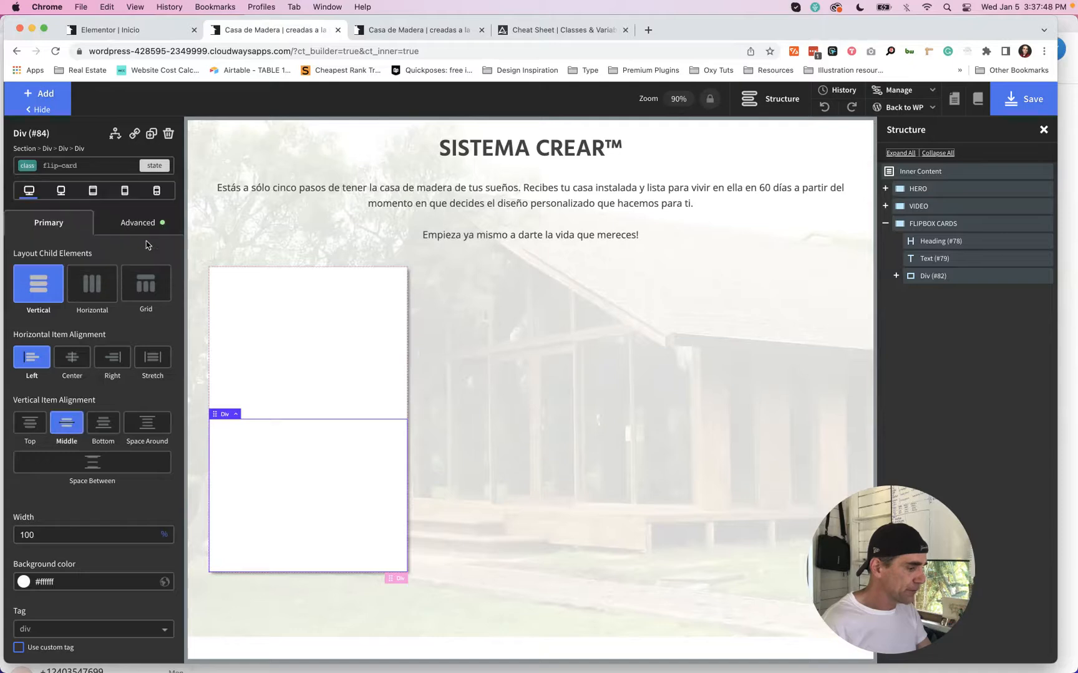
Step: Add the class flipbox__back to the duplicated card div
click(98, 166)
text(fl)
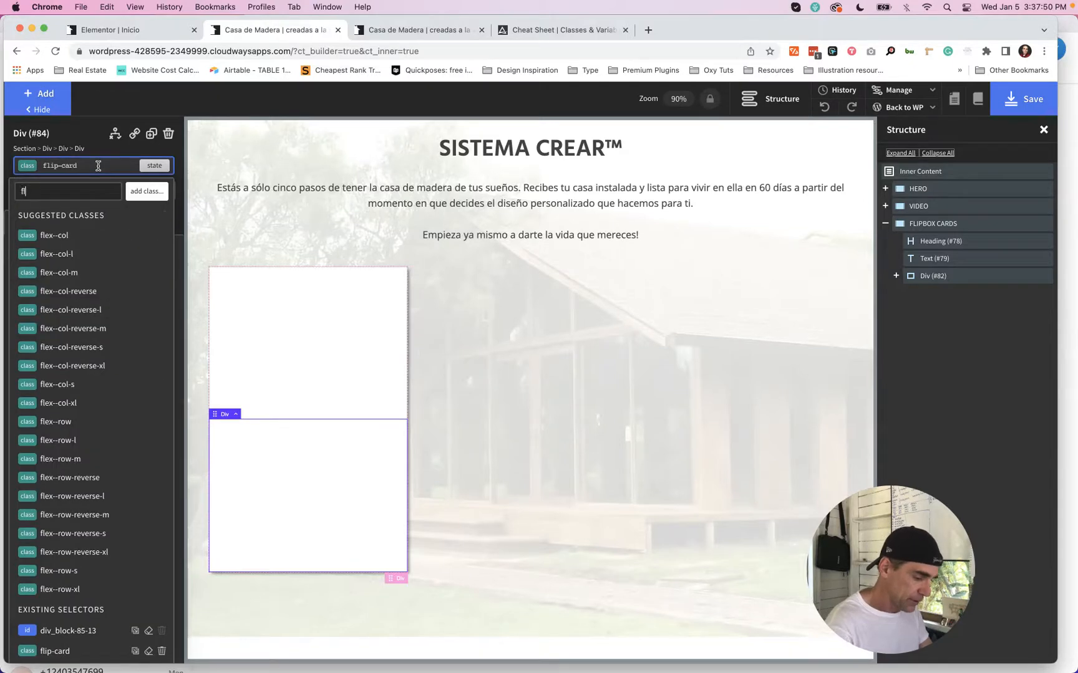
text(ip)
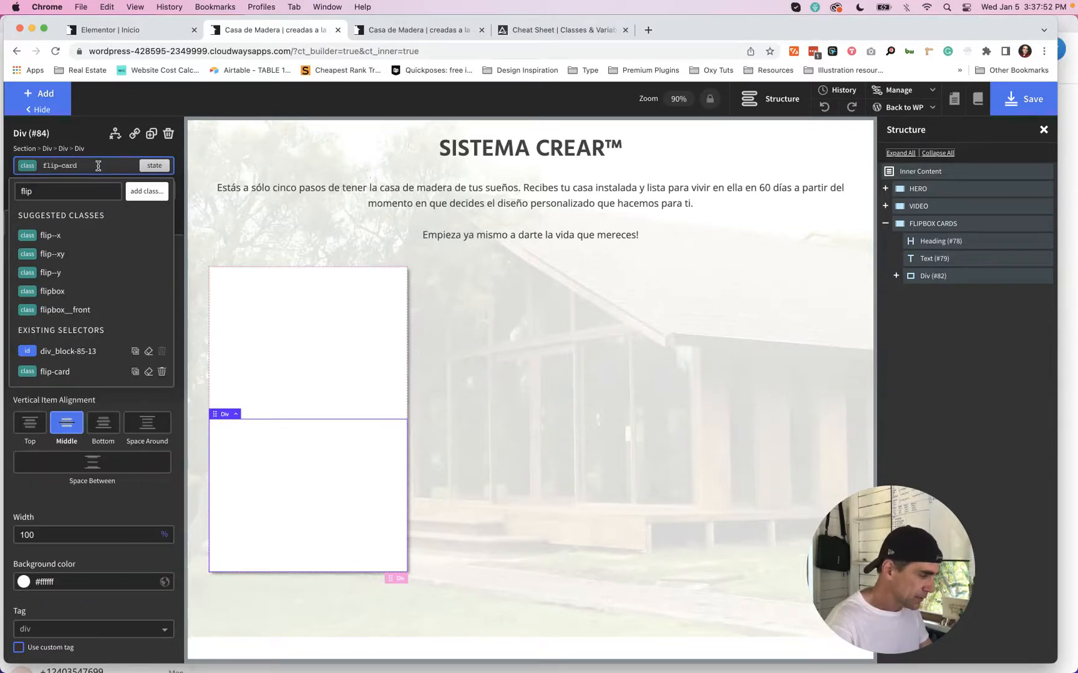
text(bo)
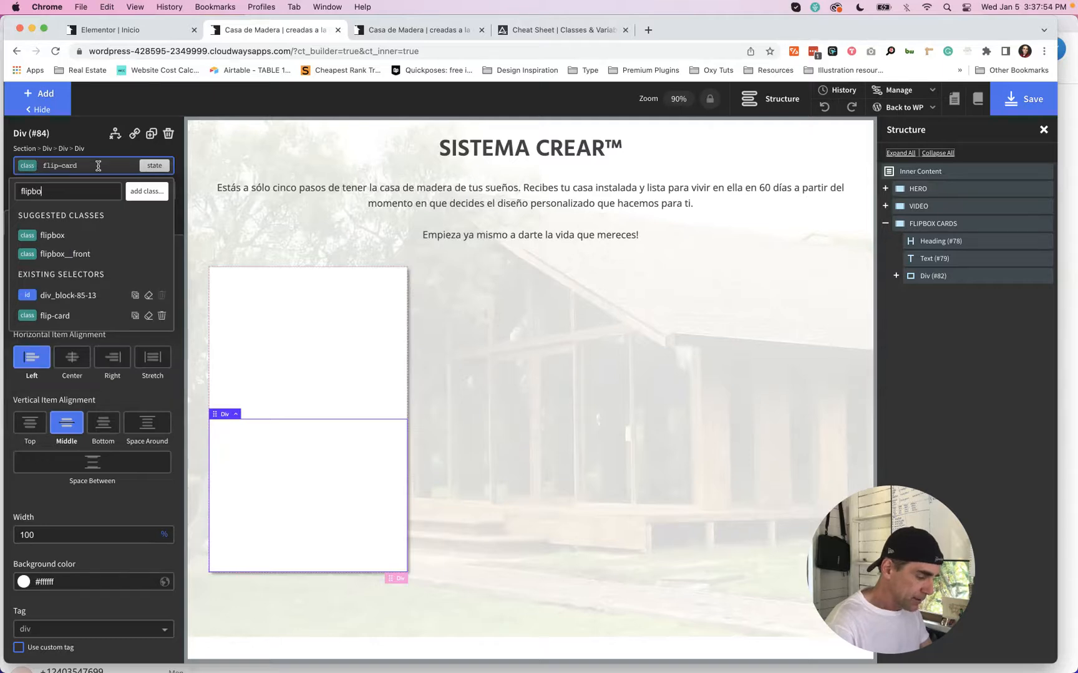
text(x__)
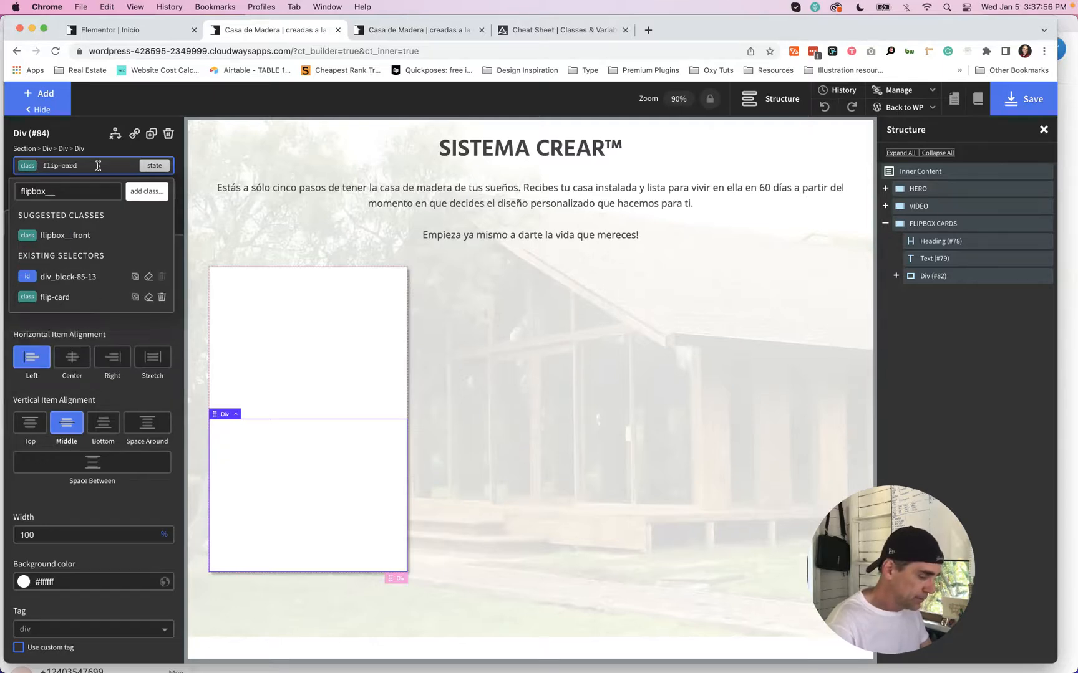
text(back)
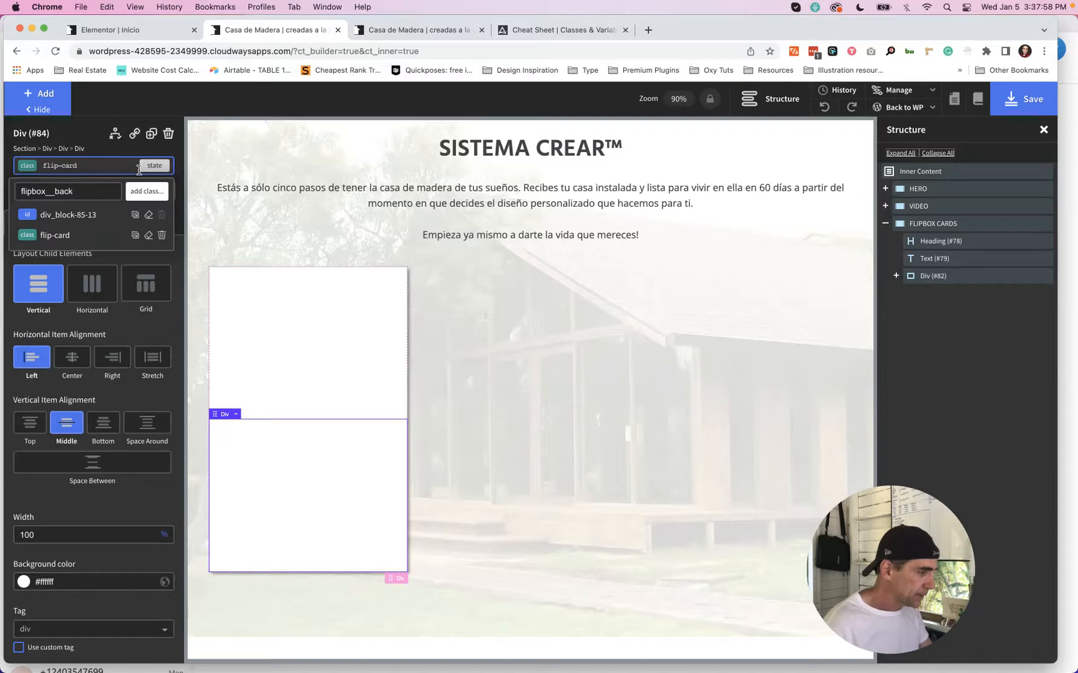
click(145, 196)
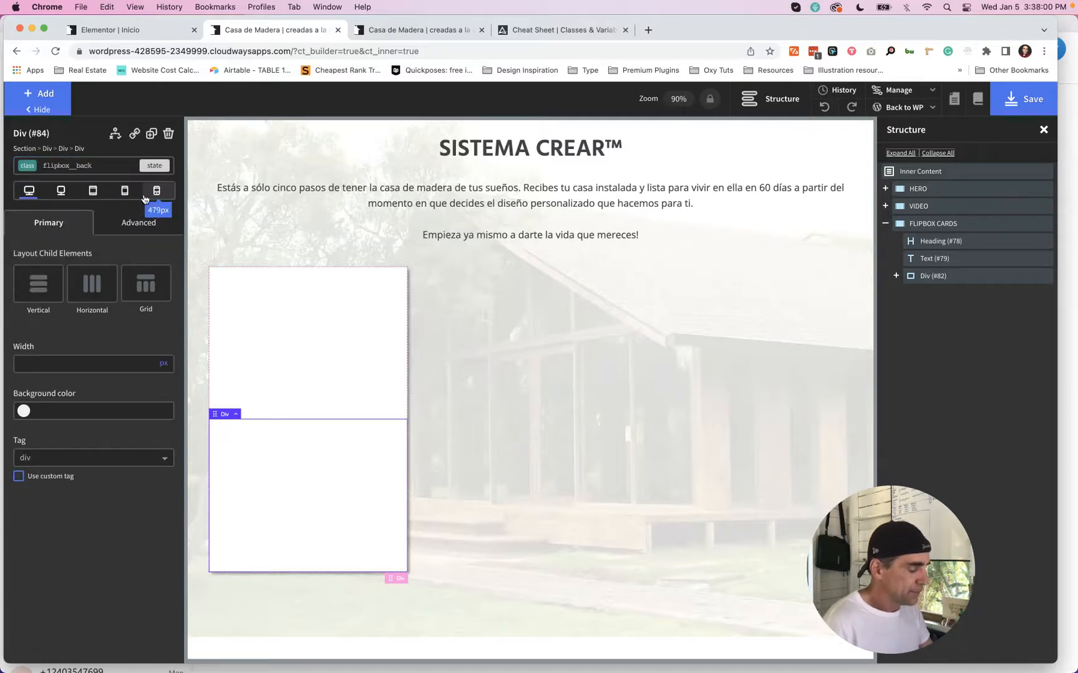
Step: Check the card contents on the Elementor page, then add an icon, a heading and a text element inside the front card div in Oxygen
click(290, 333)
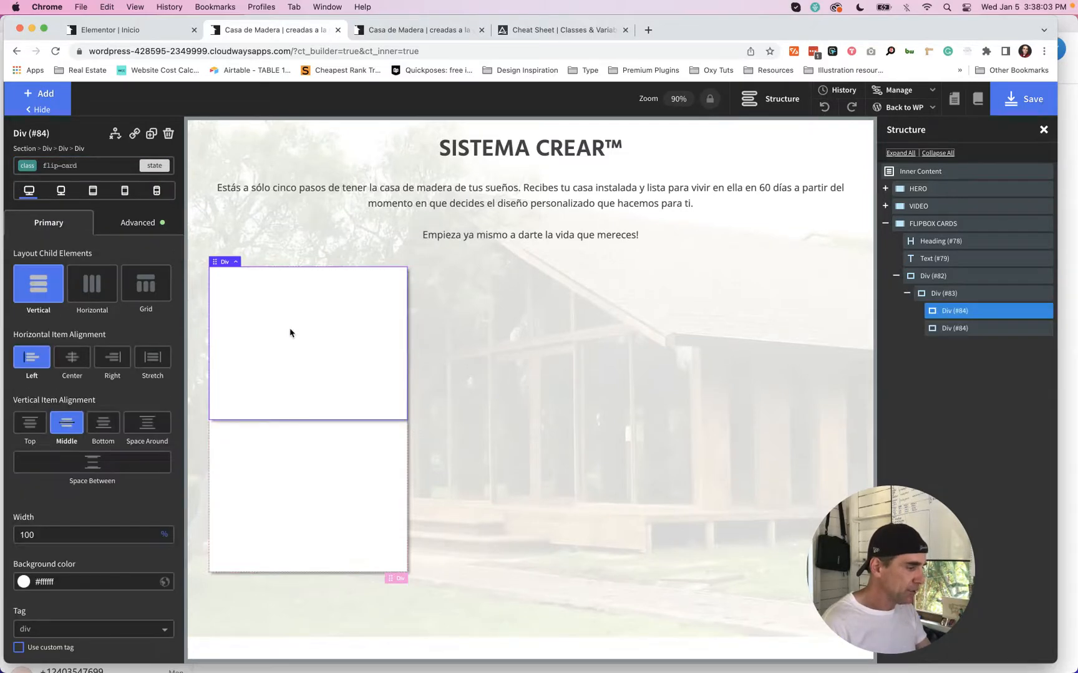
click(133, 33)
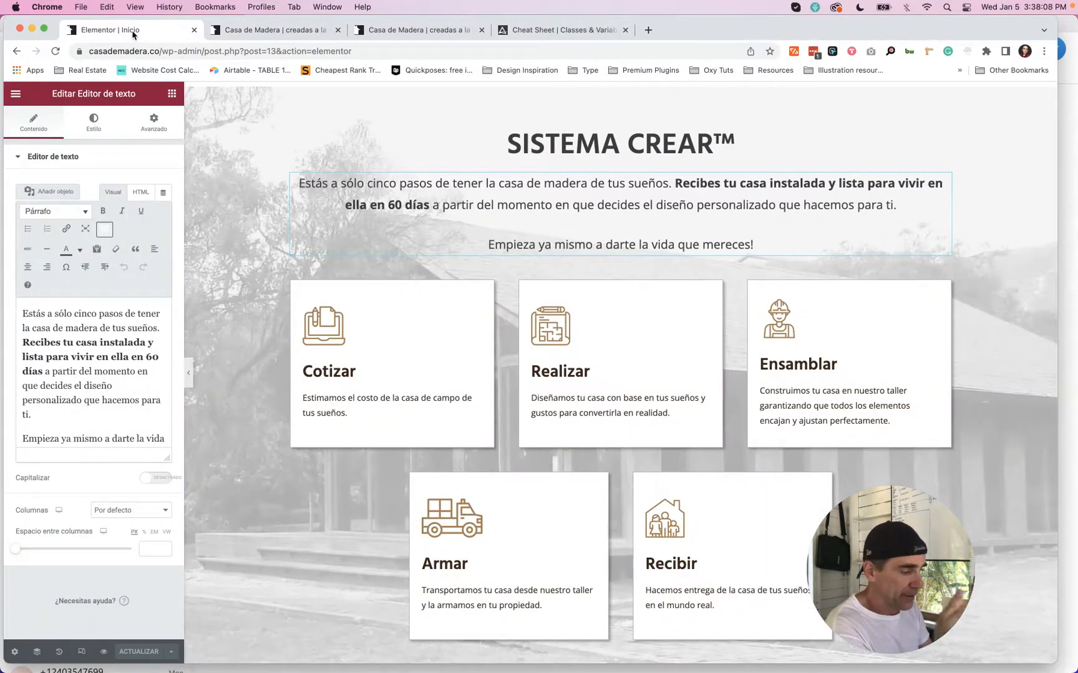
click(275, 30)
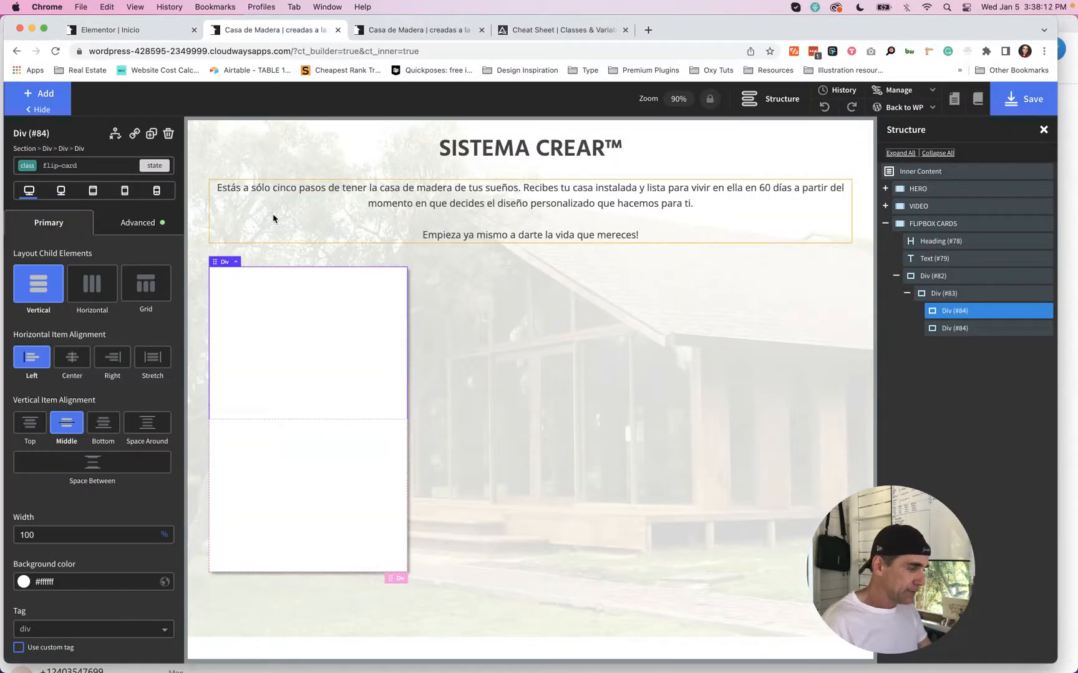
key(shift+i)
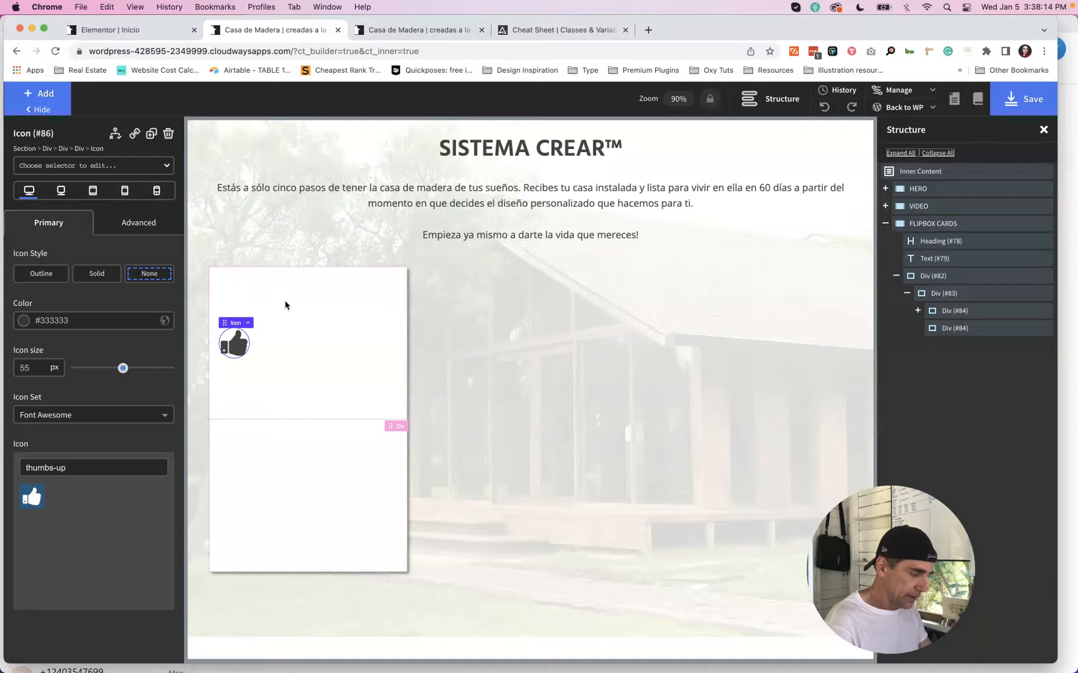
key(shift+h)
key(shift+t)
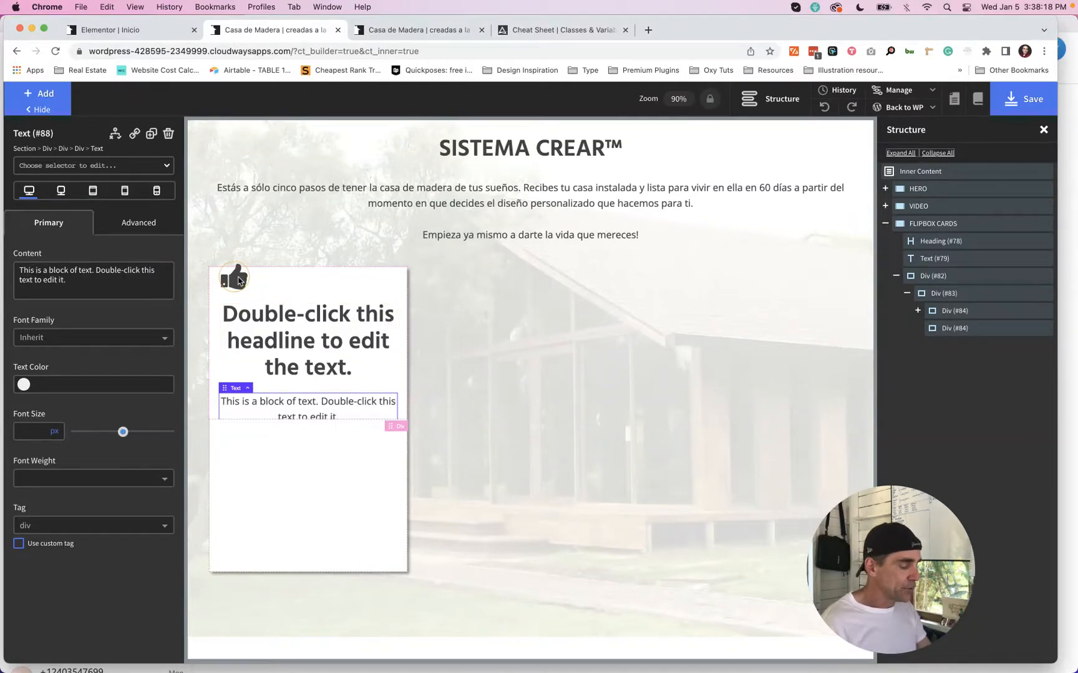
Step: Add the class flip-card-icon to the icon in the front card div
click(239, 282)
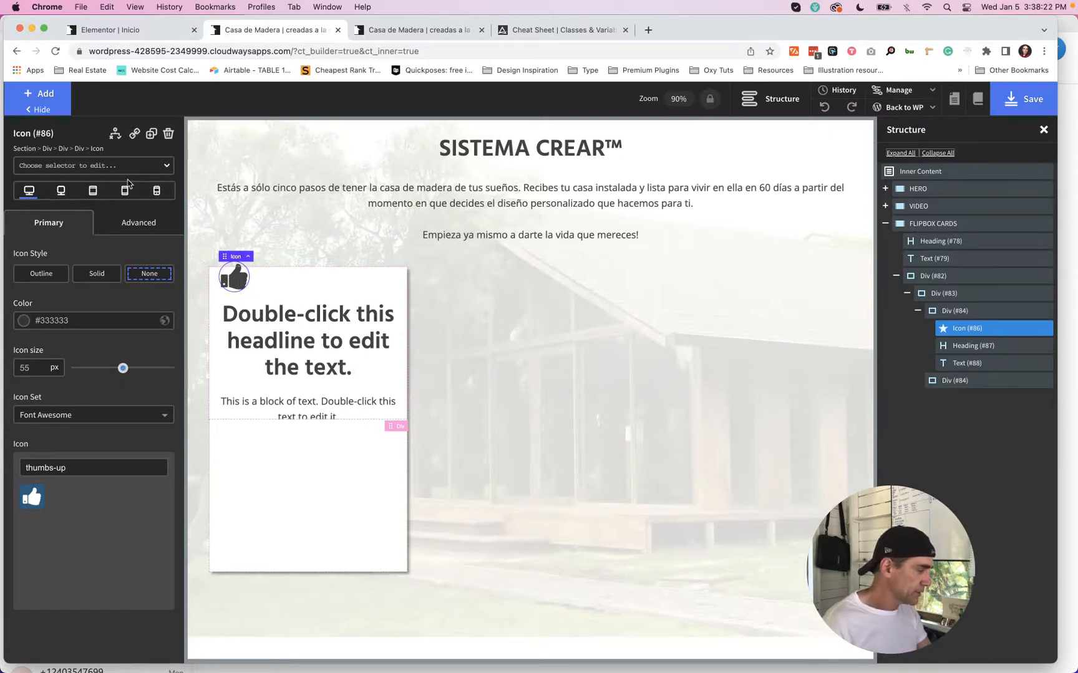
click(113, 166)
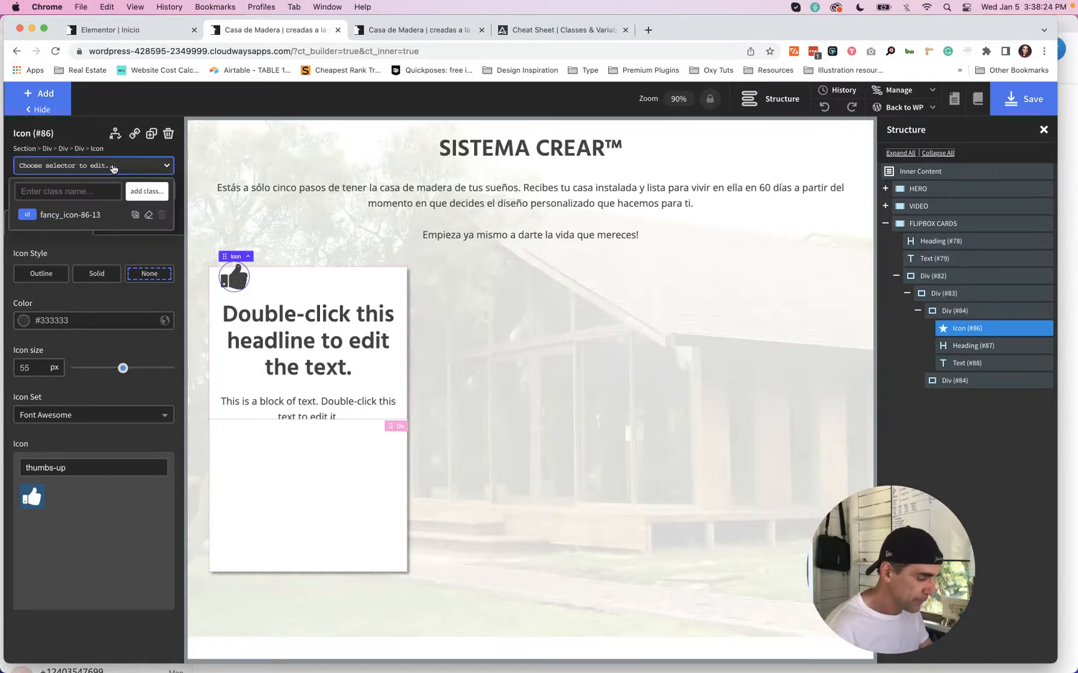
text(flip-ca)
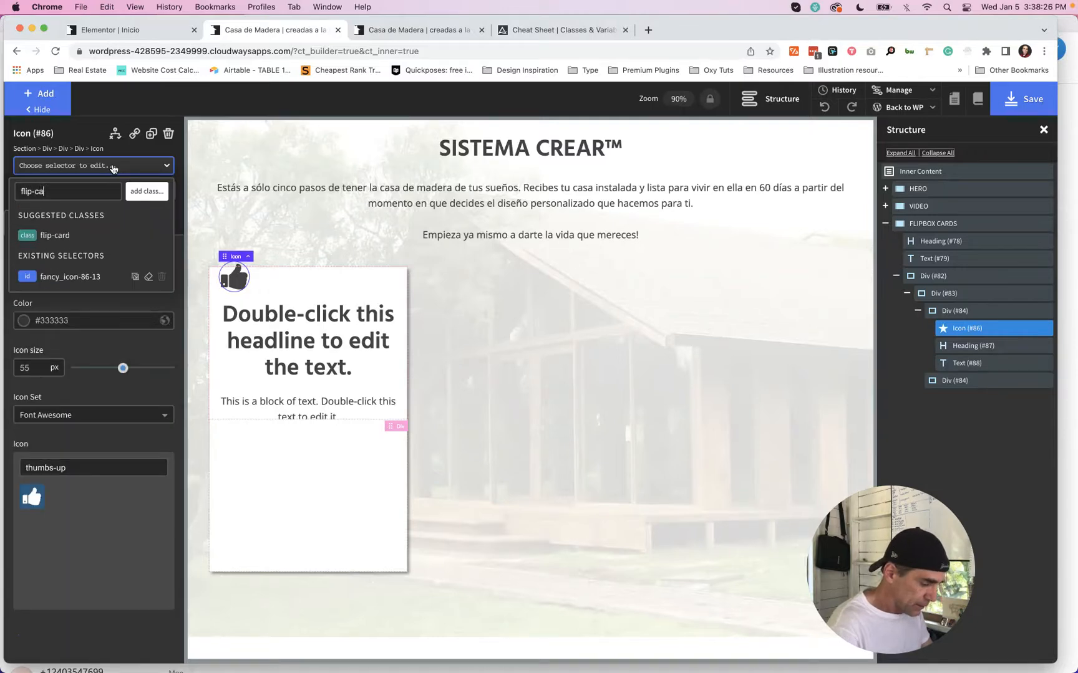
text(rd-icon)
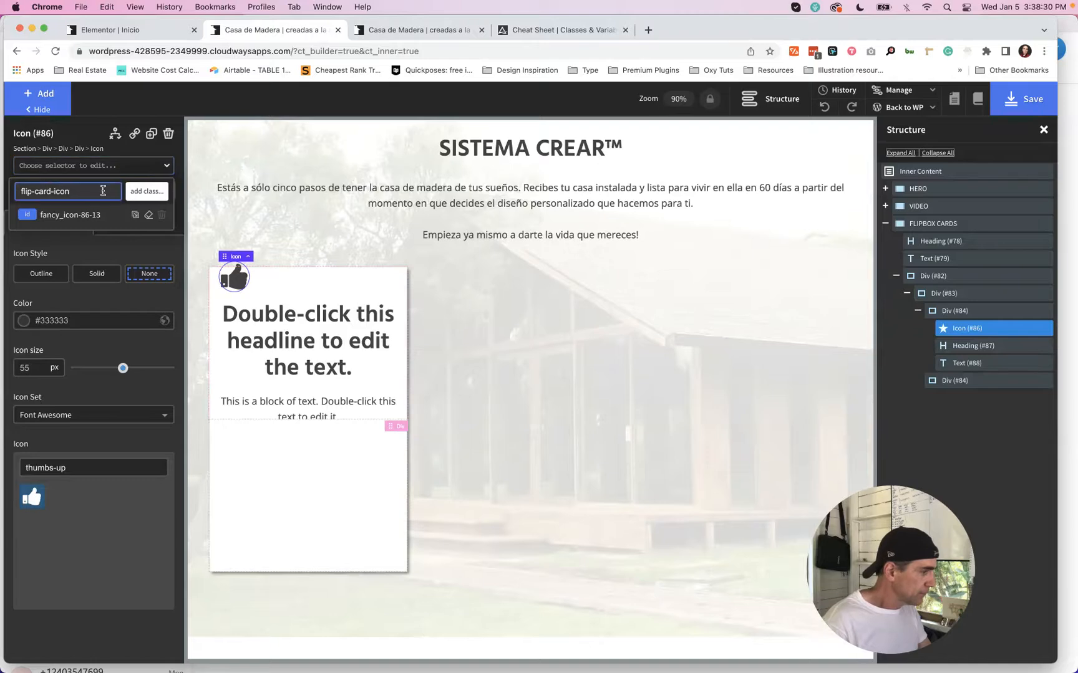
click(130, 195)
Step: Add the class flip-card-header to the heading in the front card div
click(331, 343)
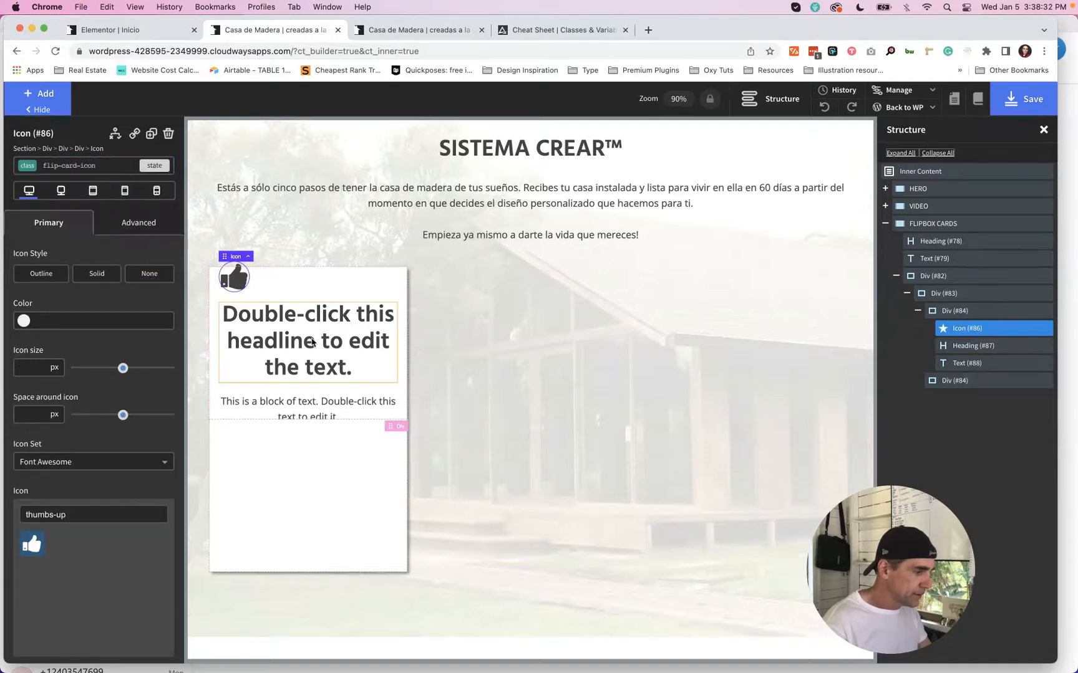
click(84, 166)
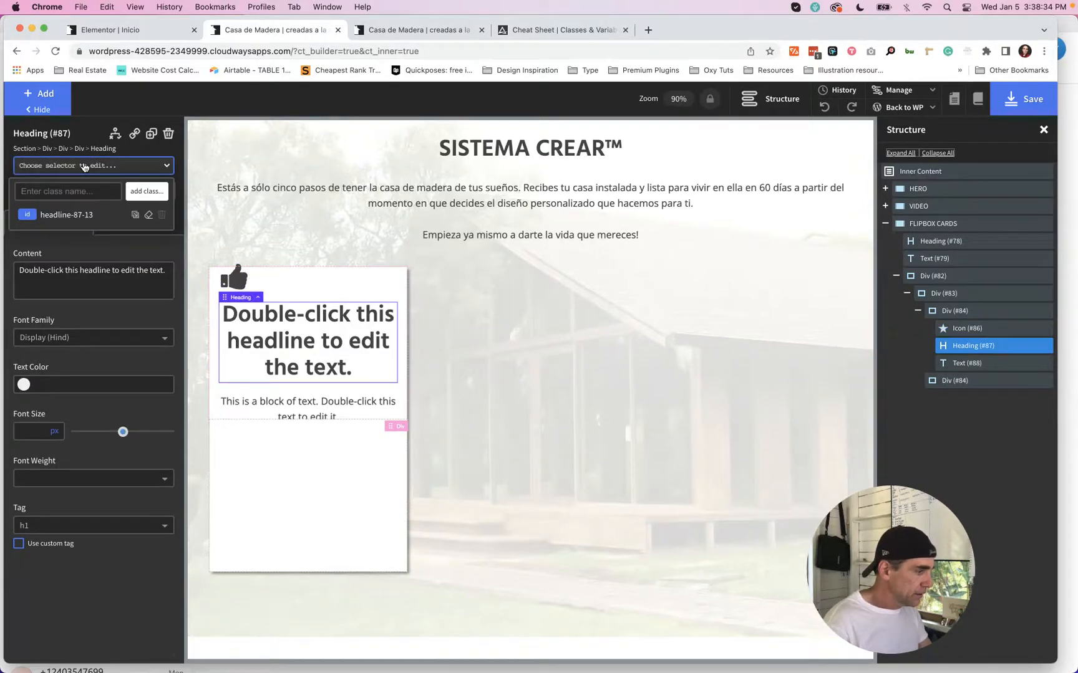
text(flip-c)
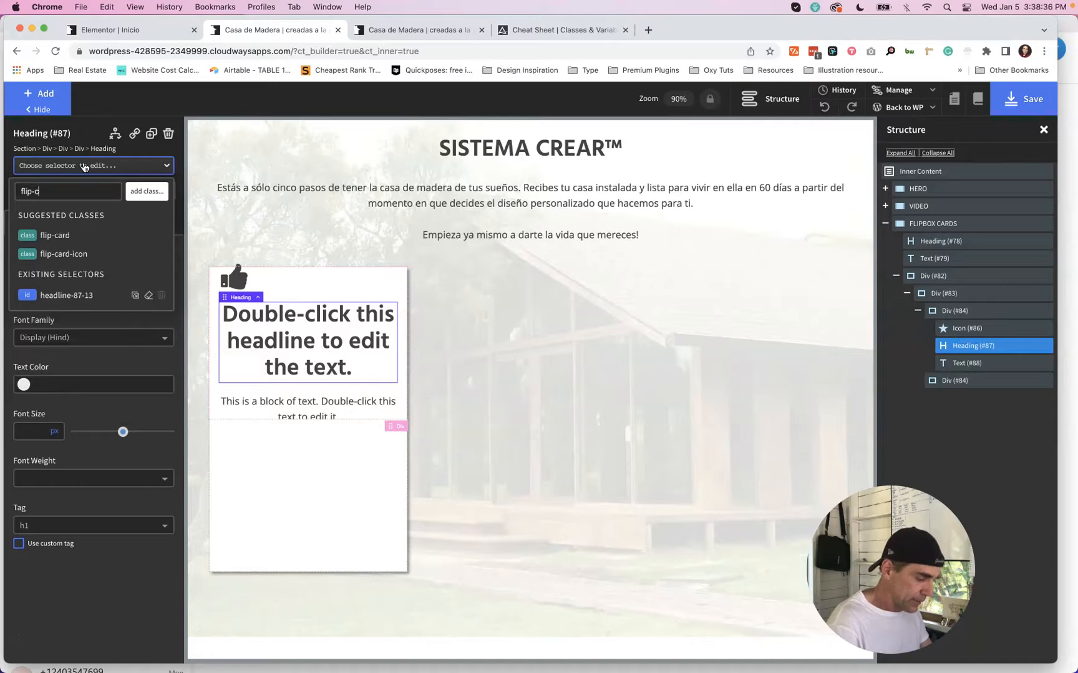
text(ard-he)
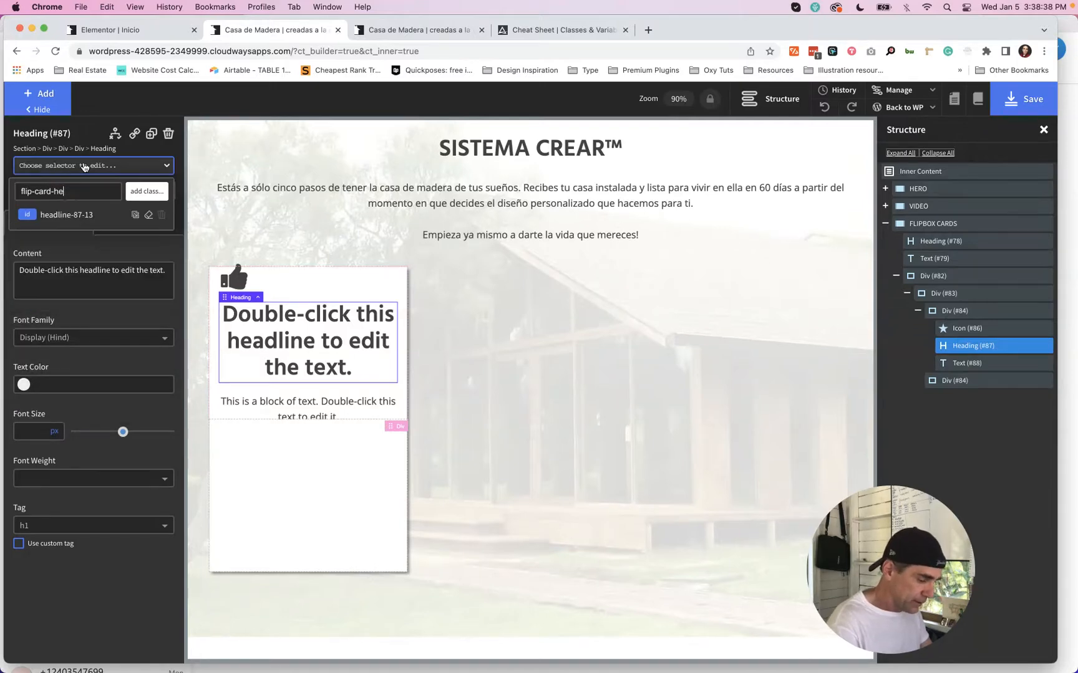
text(ader)
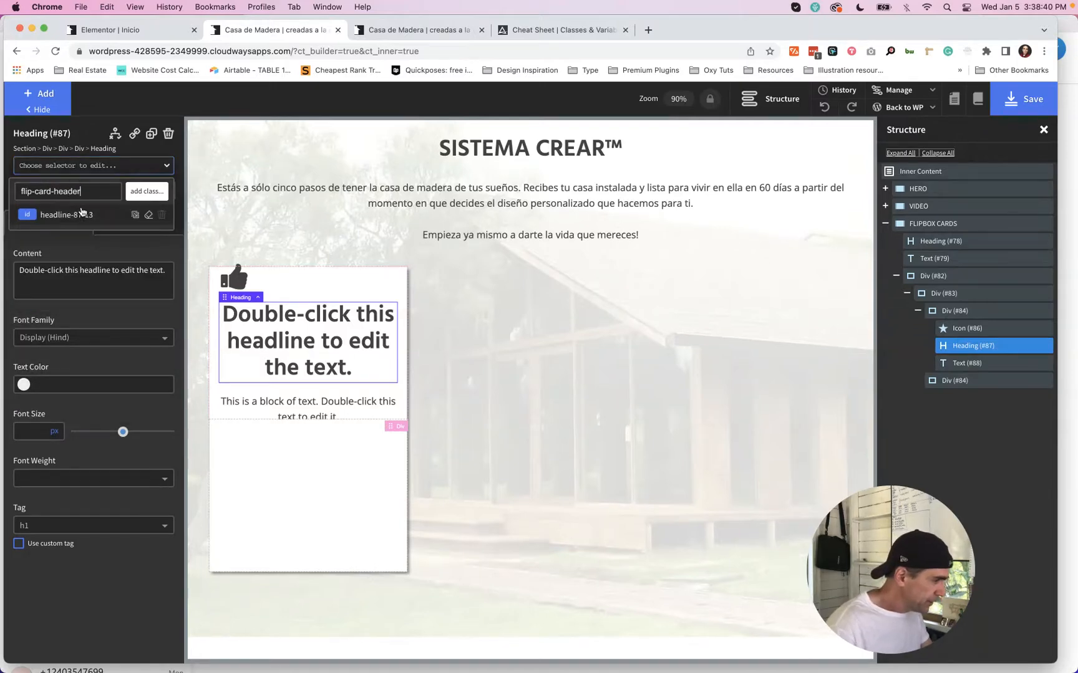
click(146, 191)
Step: Add the class flip-card-text to the text element in the front card div
click(316, 412)
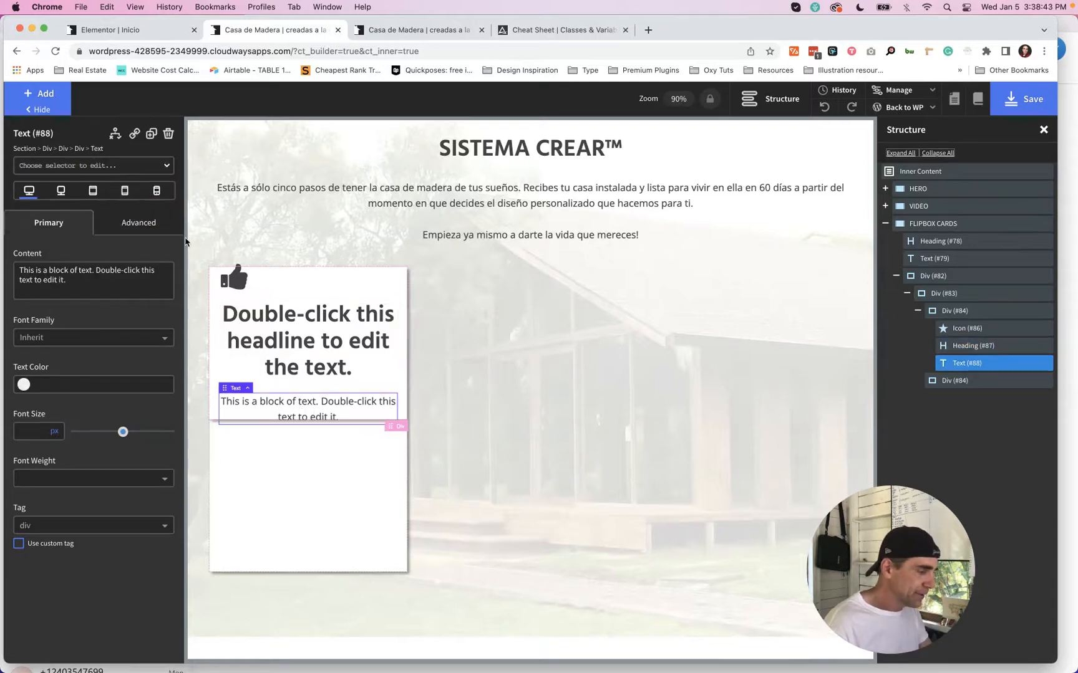
click(91, 166)
text(flip)
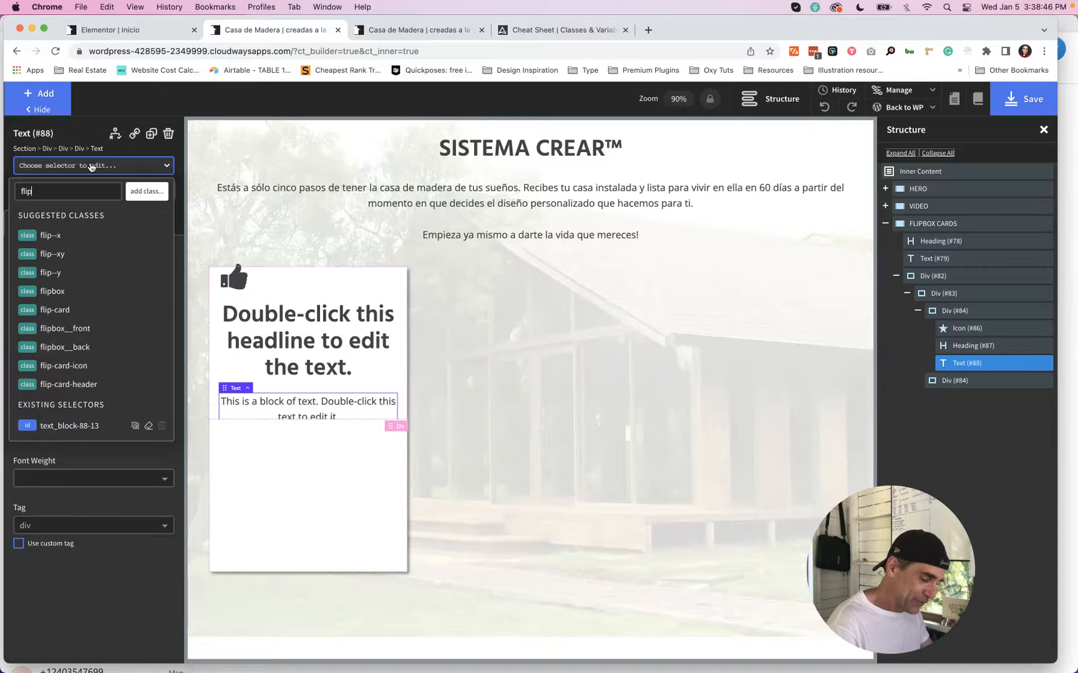
text(-card)
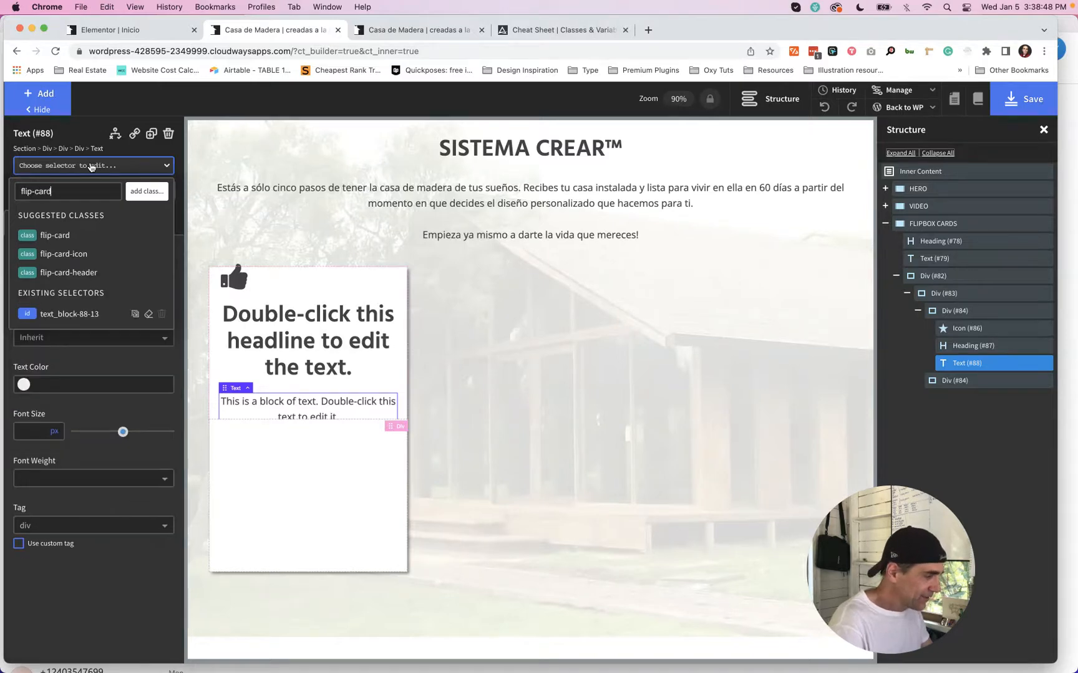
text(-tex)
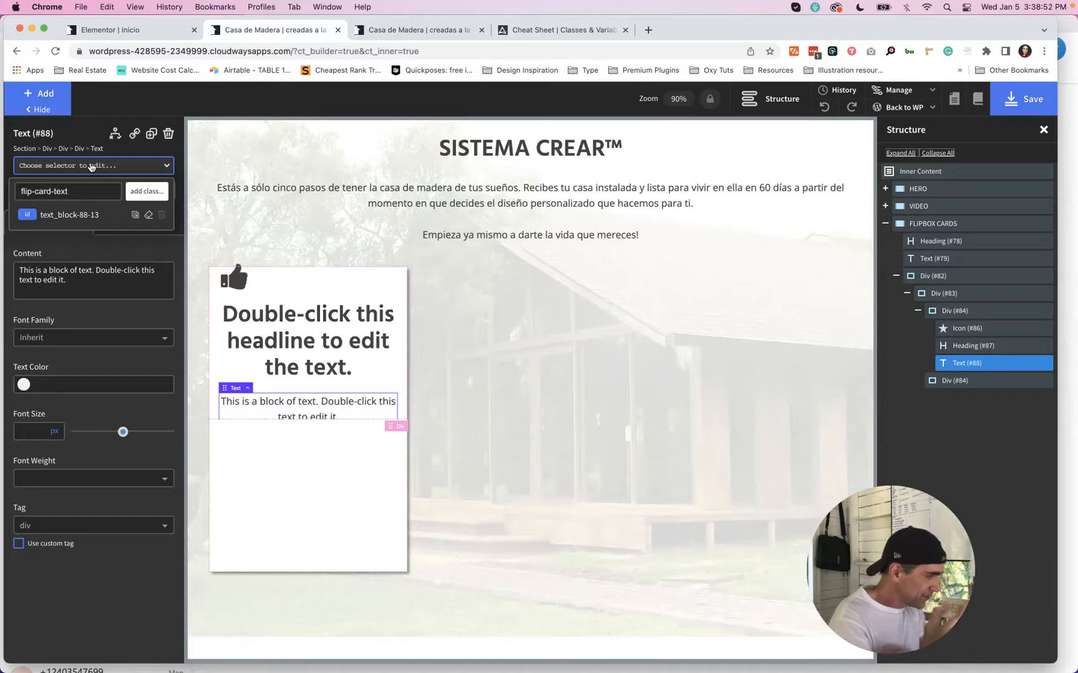
text(t)
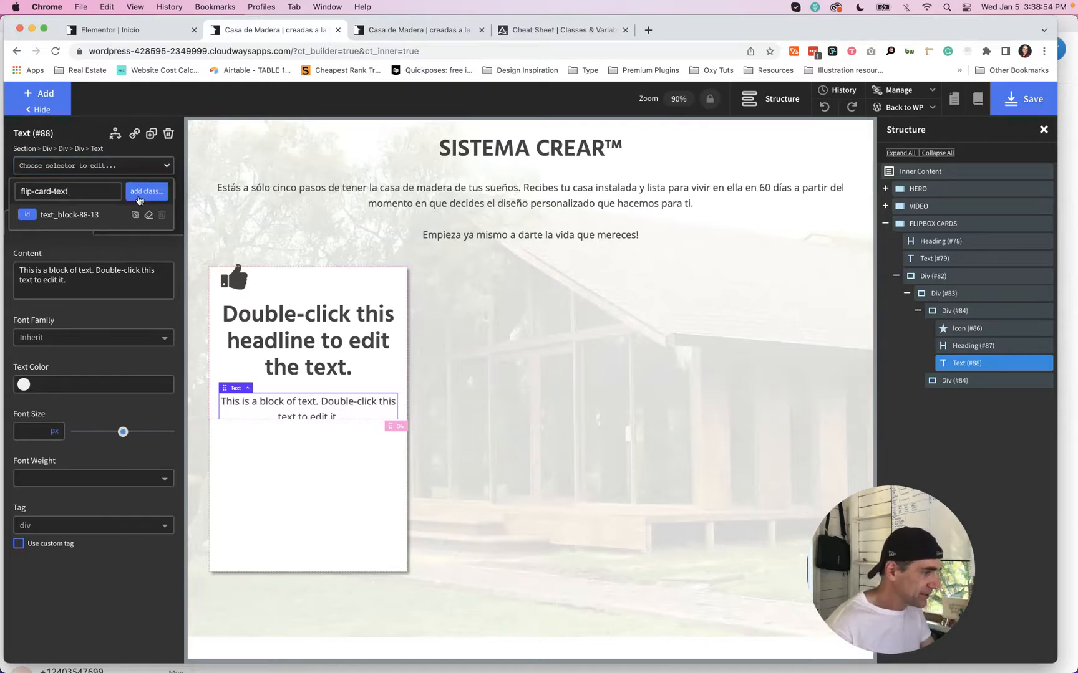
click(140, 195)
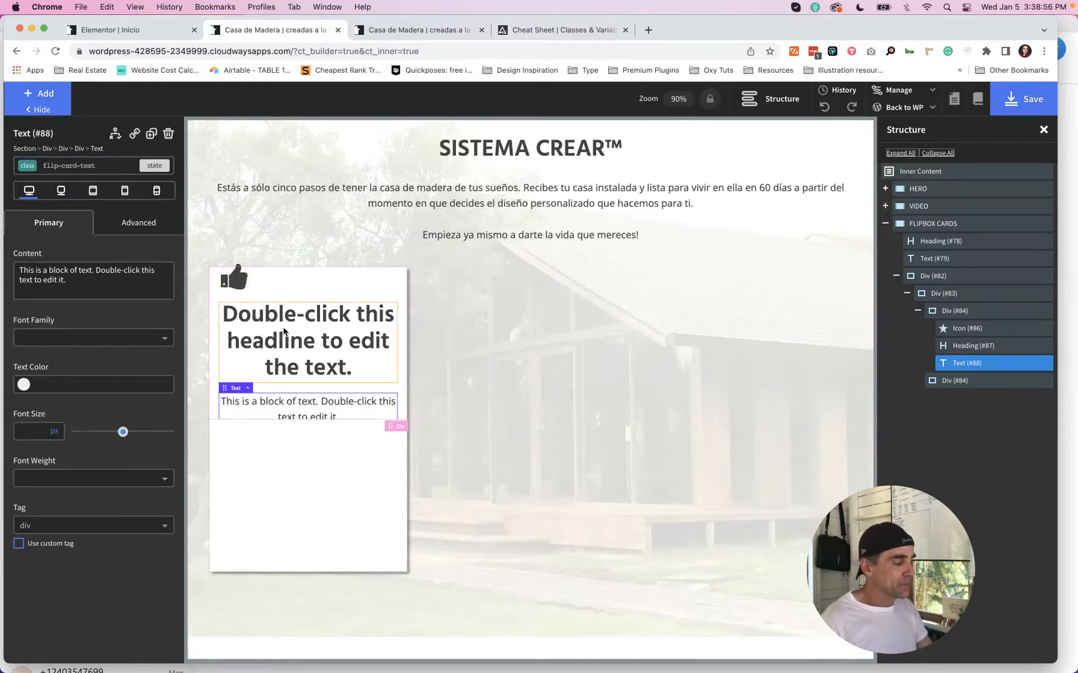
Step: Replace the card's thumbs-up icon with Laptop-Pencil-Paper from the Construction icon set, matching the first card on the Elementor page
click(234, 280)
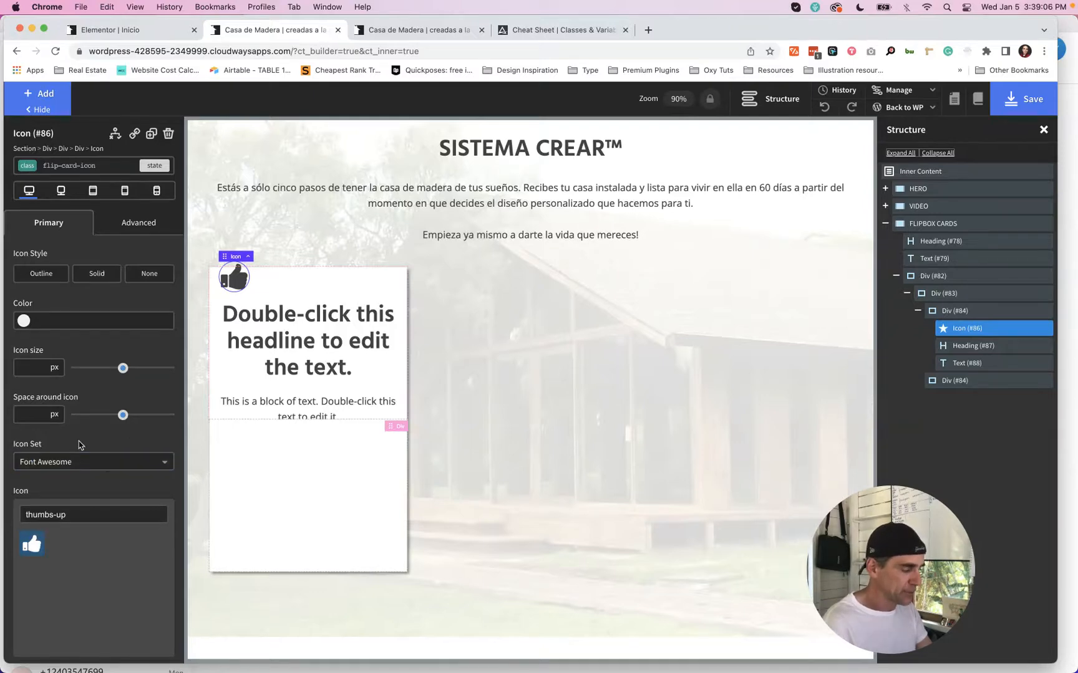
click(69, 462)
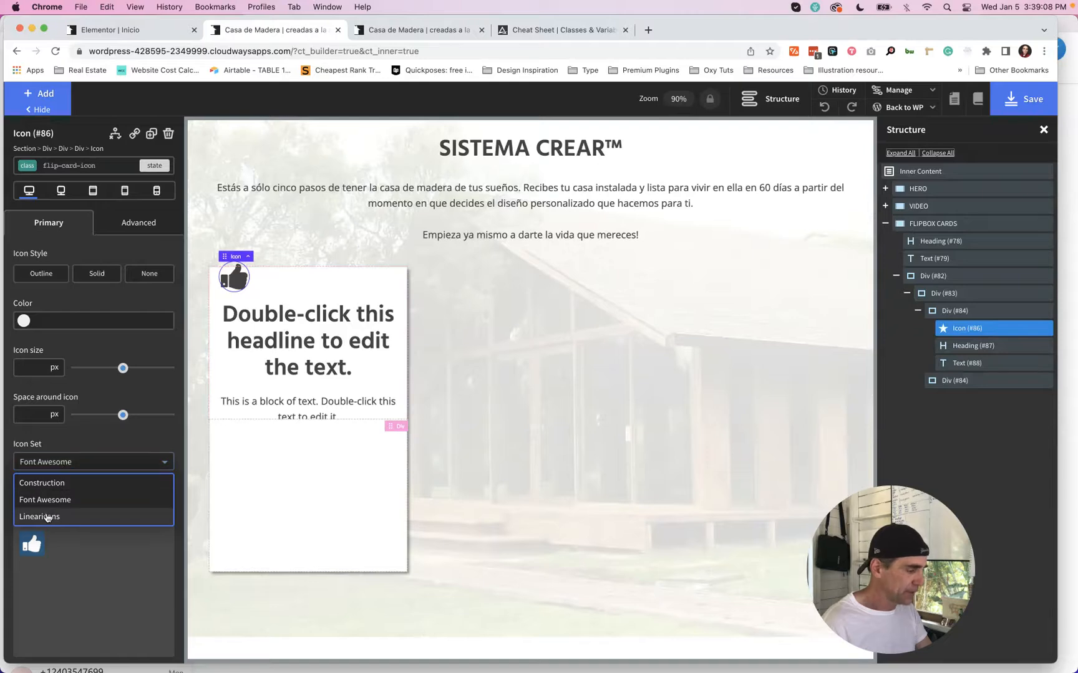
click(44, 484)
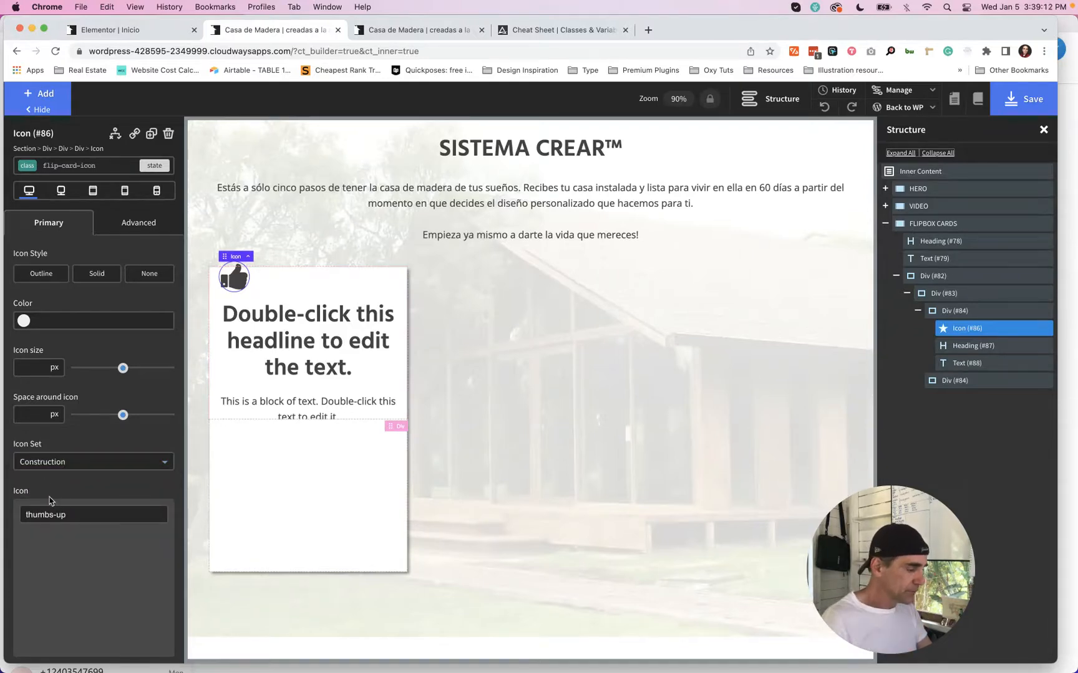
click(65, 513)
key(super+a)
key(BackSpace)
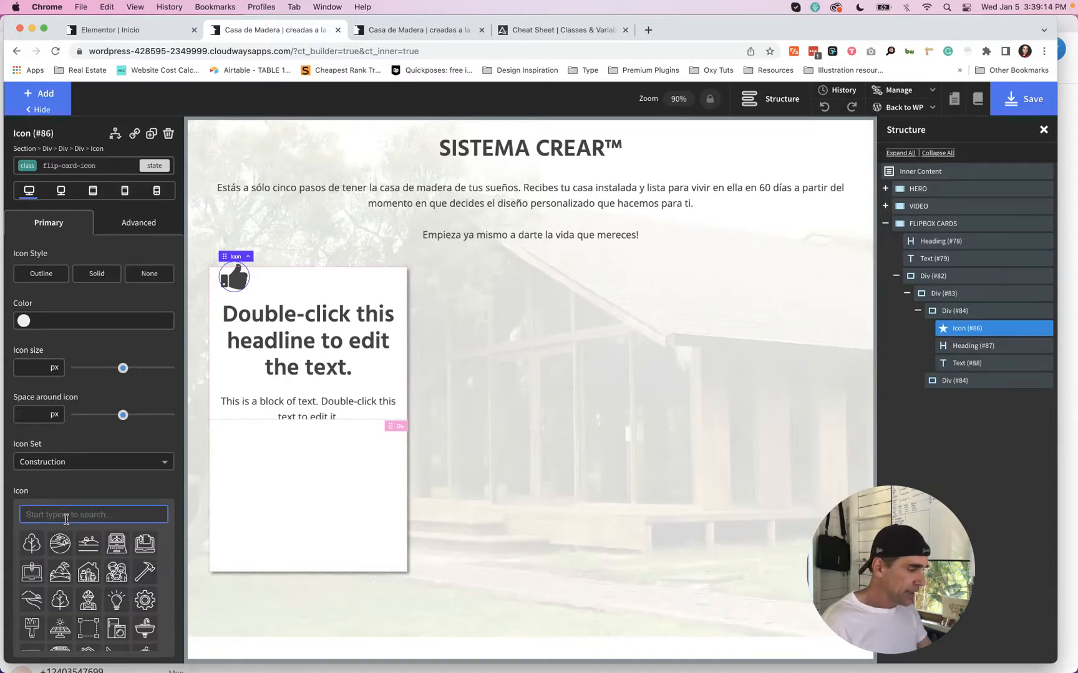
key(super+1)
key(super+2)
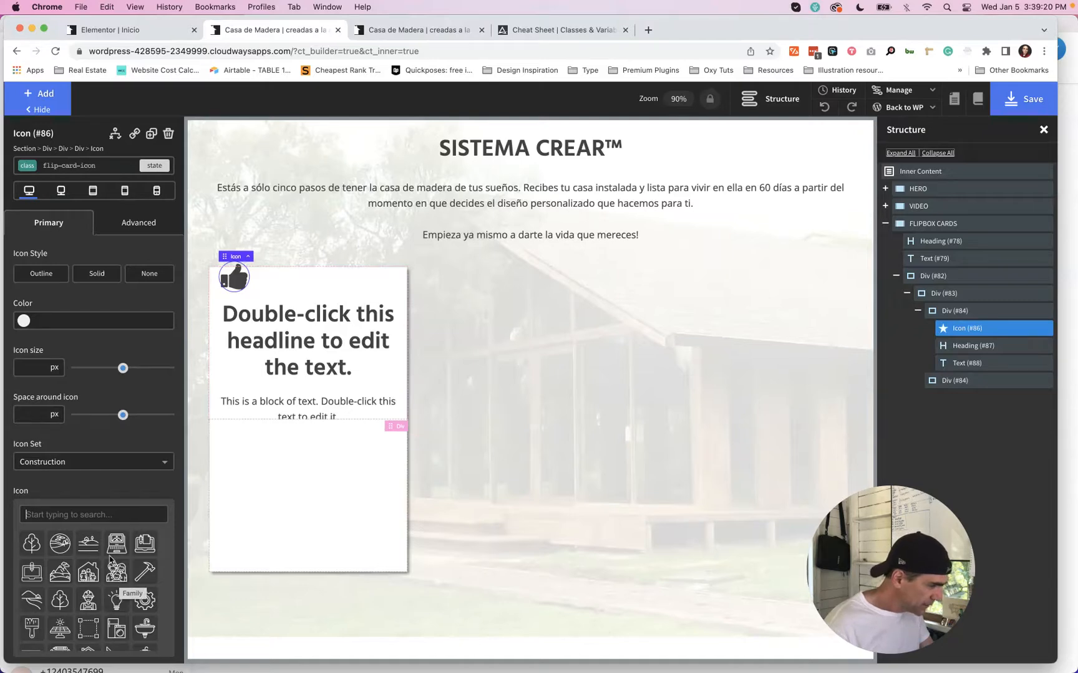
click(139, 547)
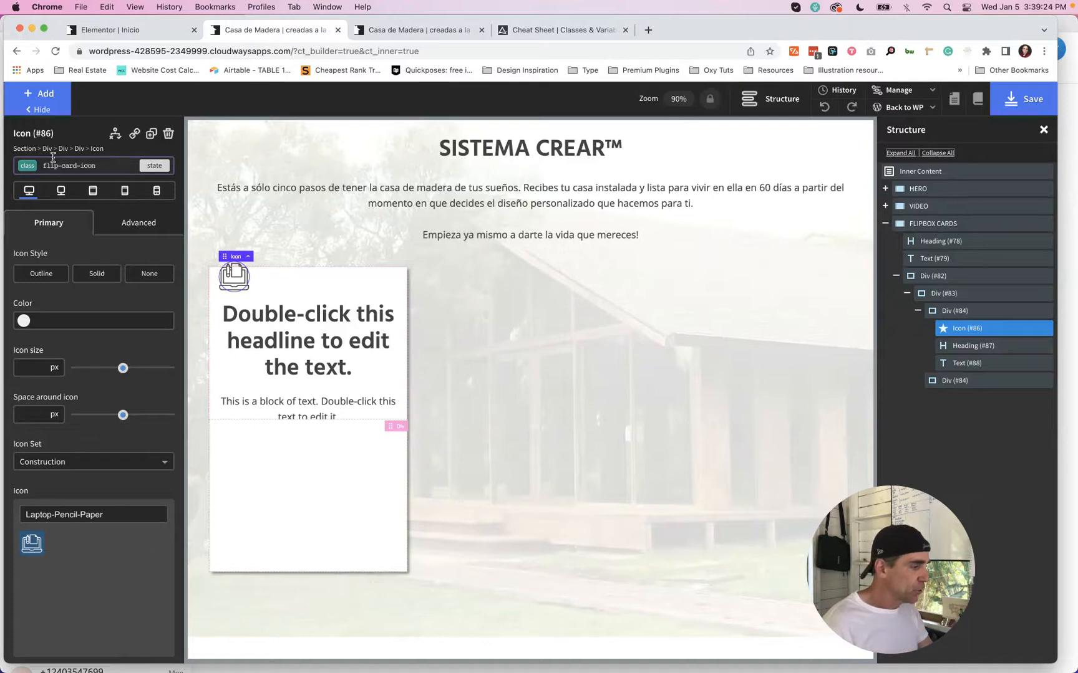
Step: Set the flip-card-icon class's color to var(--accent) and its icon size to 75 px
click(61, 319)
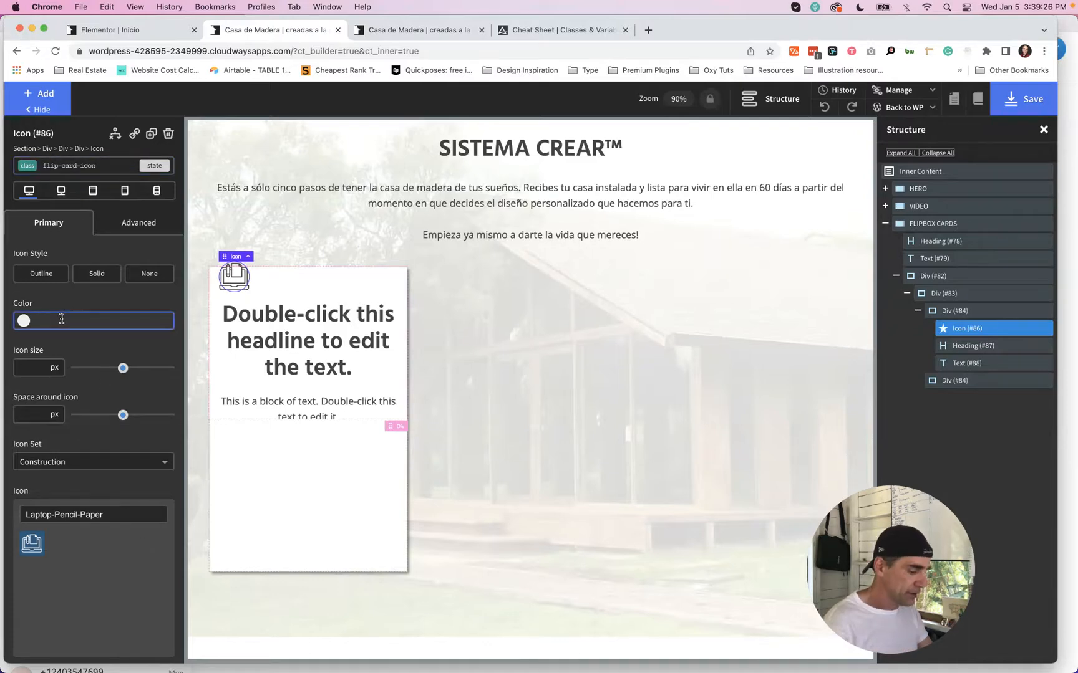
text(var()
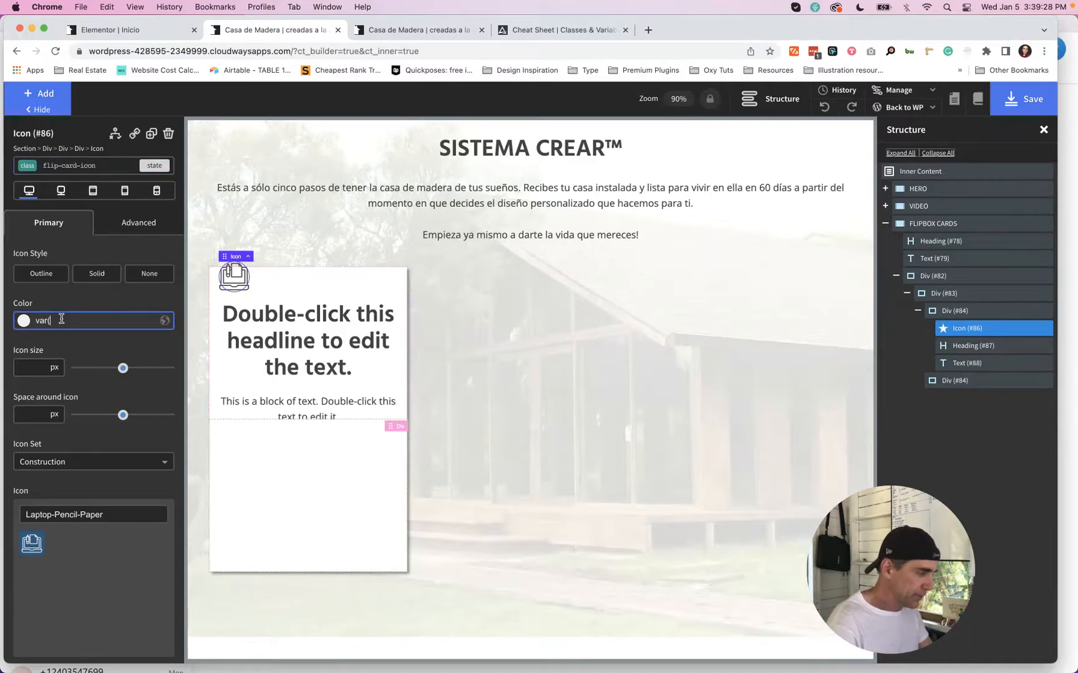
text(--a)
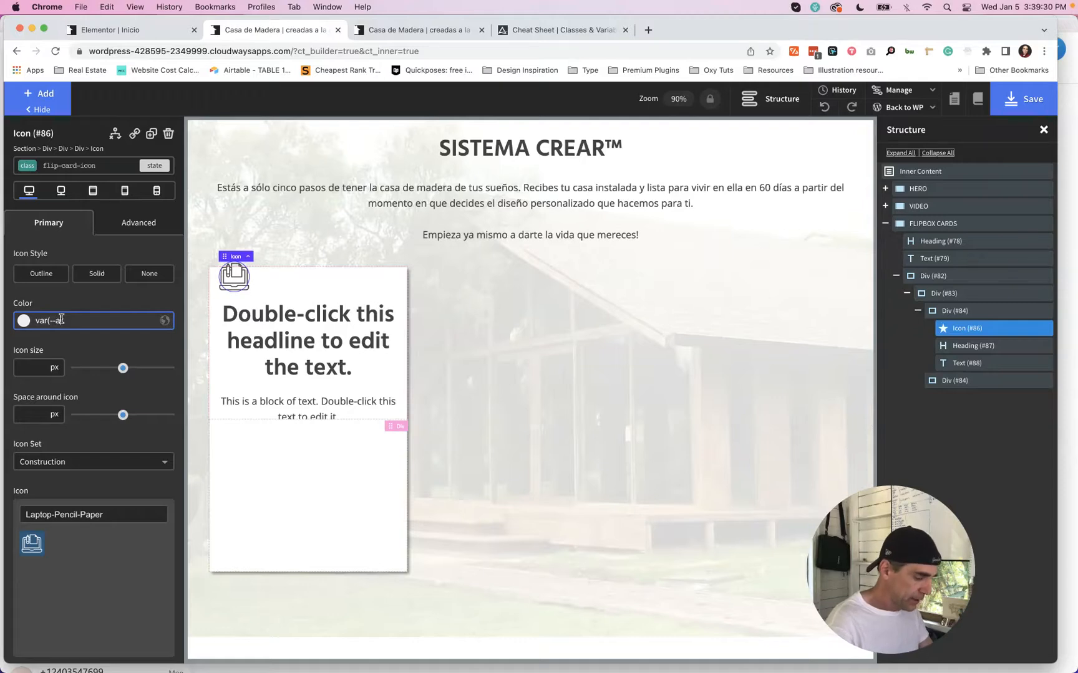
text(ccent))
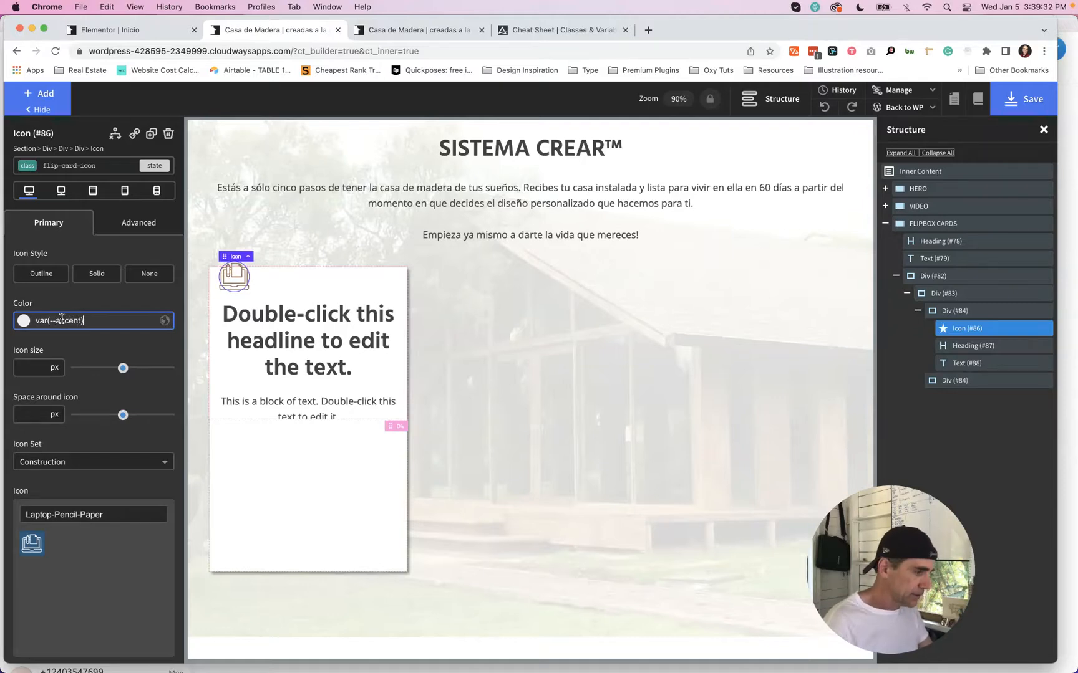
click(30, 367)
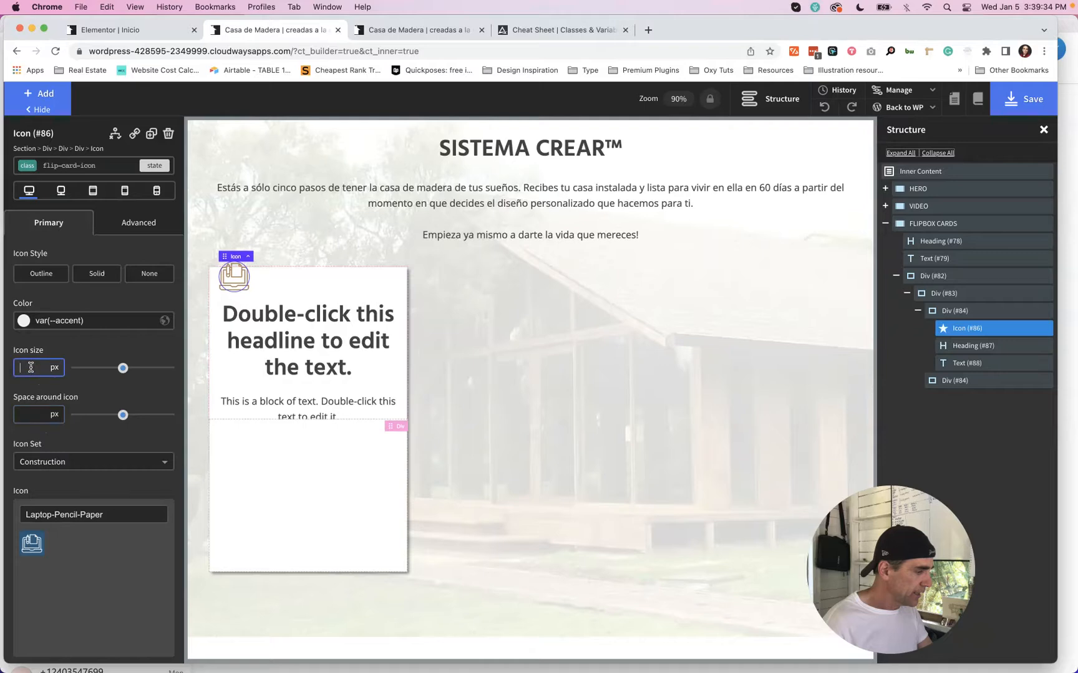
text(75)
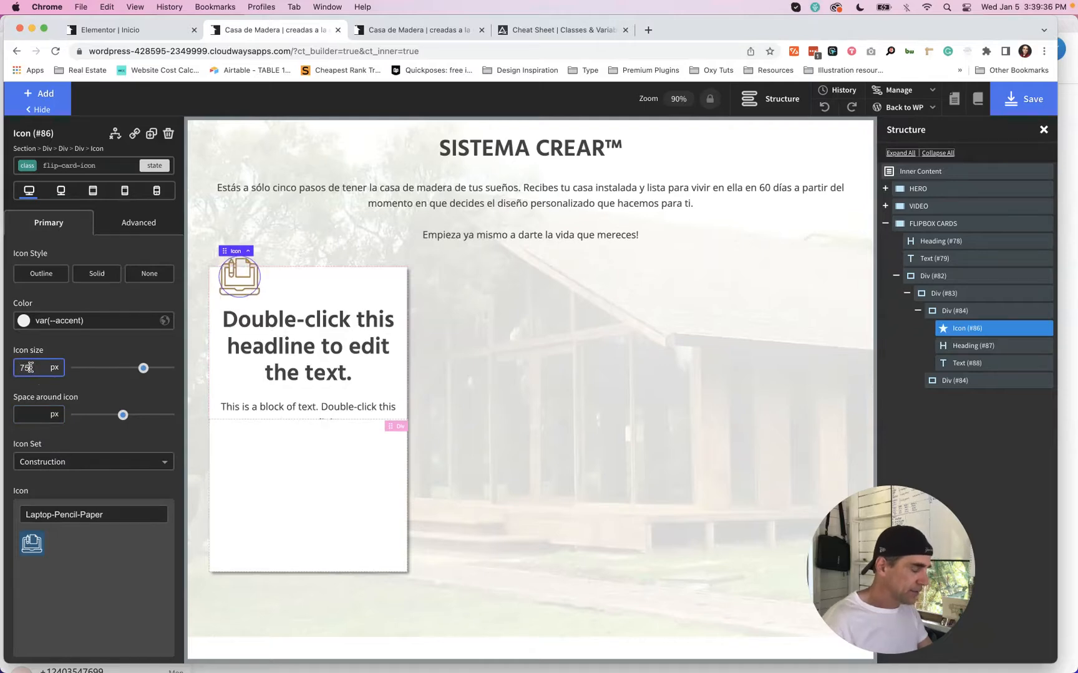
Step: Change the card heading's tag to H3 and left-align the text of its flip-card-header class
click(299, 344)
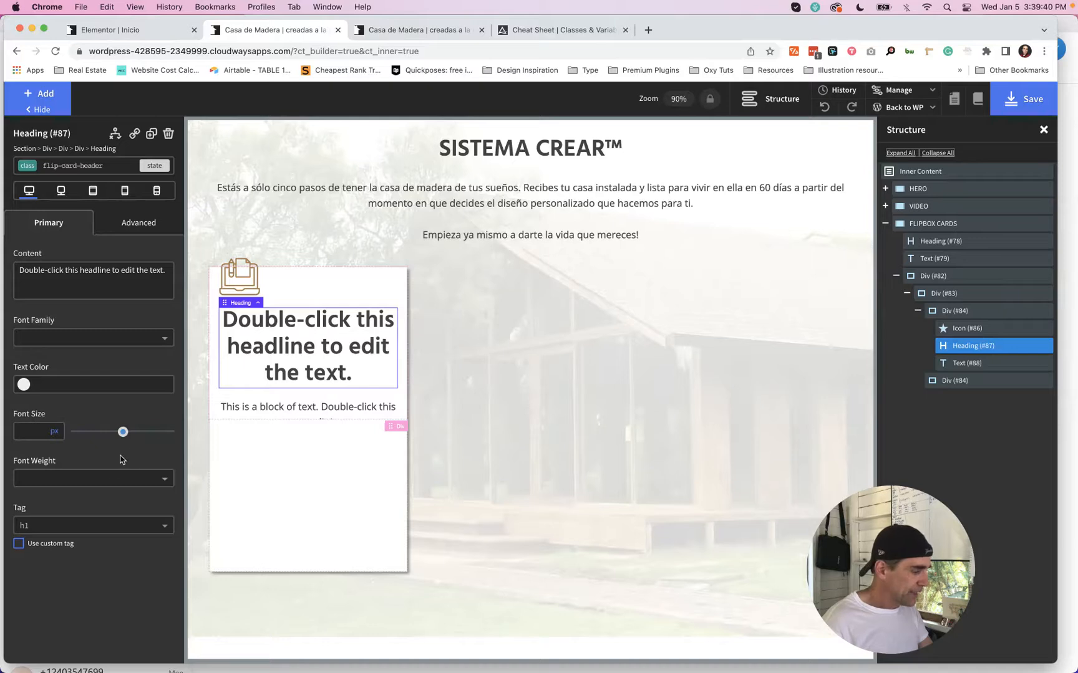
click(111, 526)
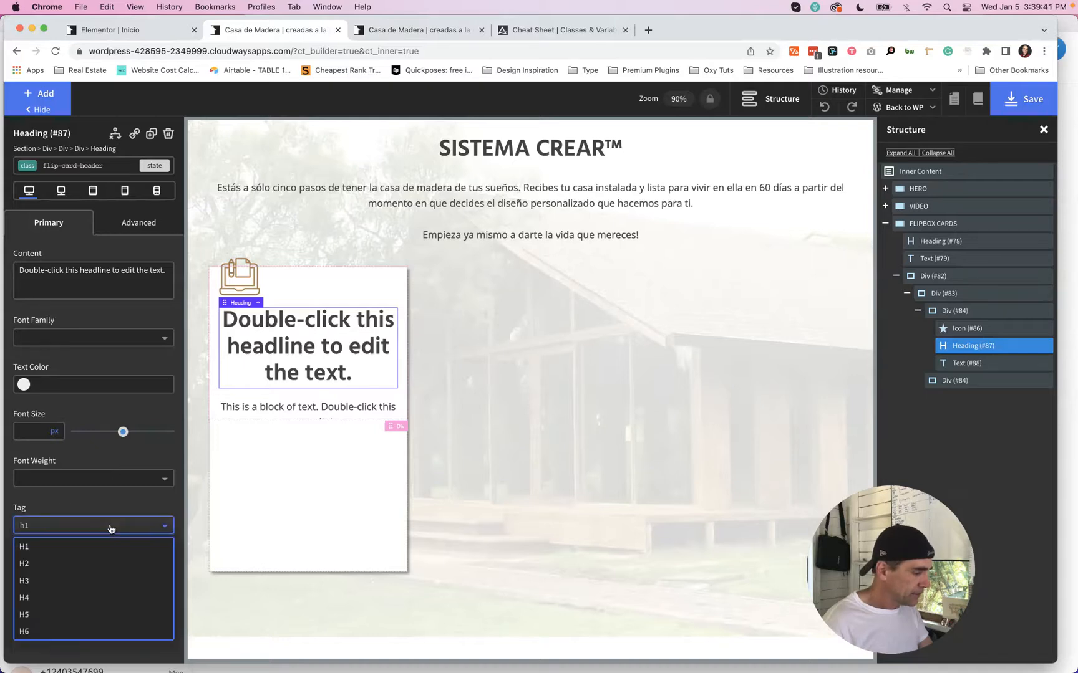
click(80, 580)
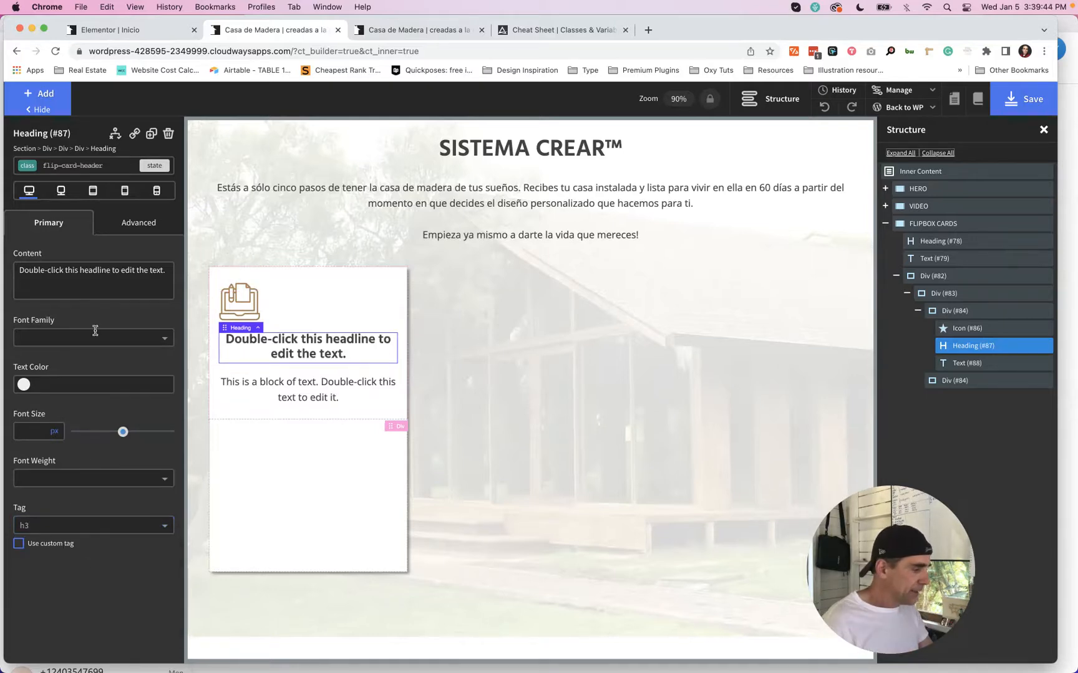
click(130, 227)
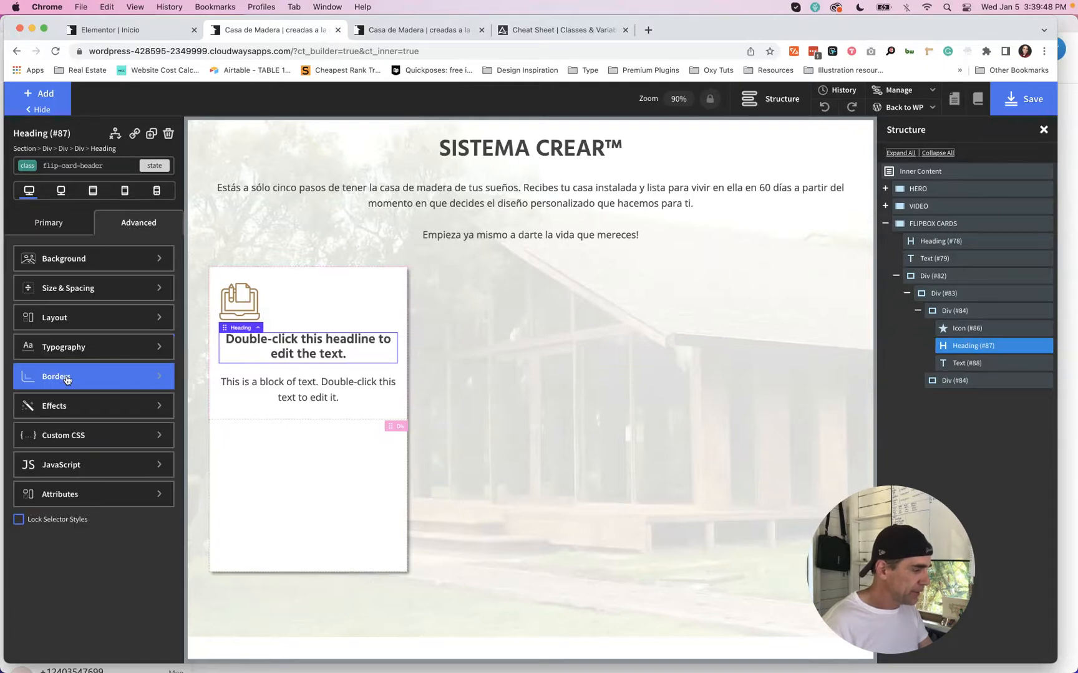
click(65, 346)
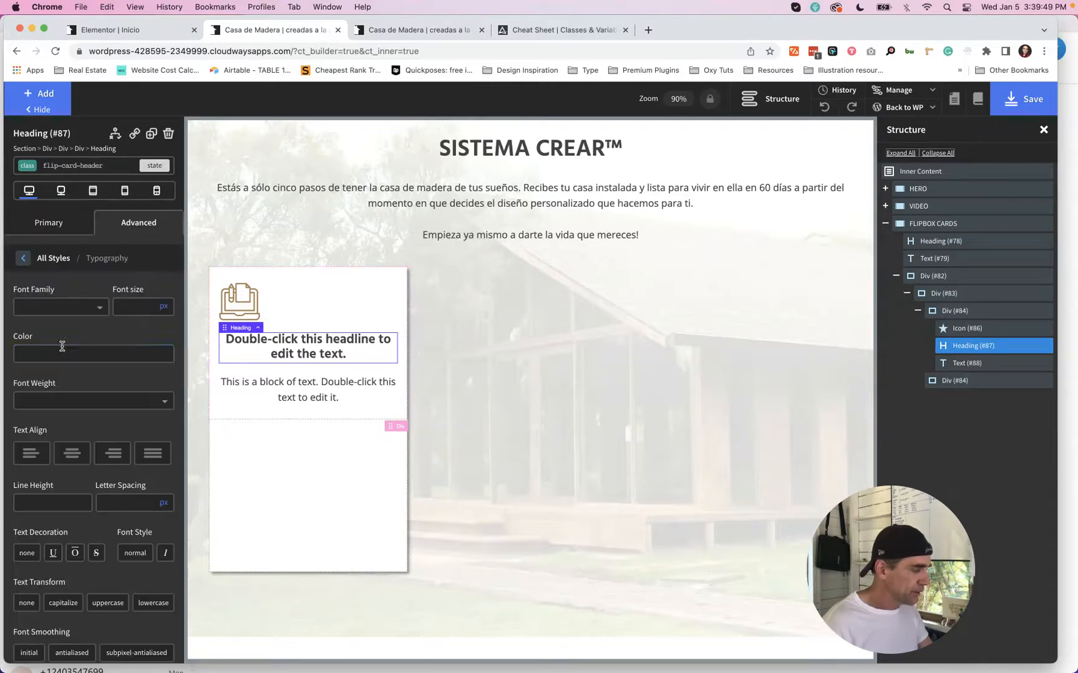
click(30, 455)
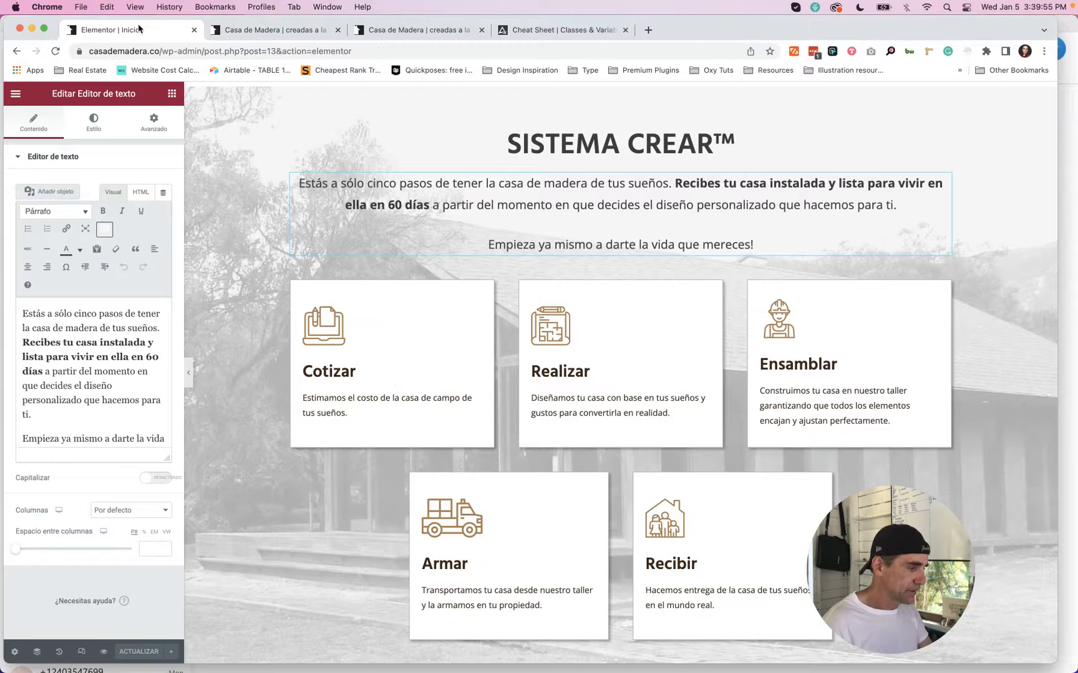
Step: Copy the title Cotizar from the first Elementor flip box and replace the Oxygen front card heading's placeholder text with it
click(140, 28)
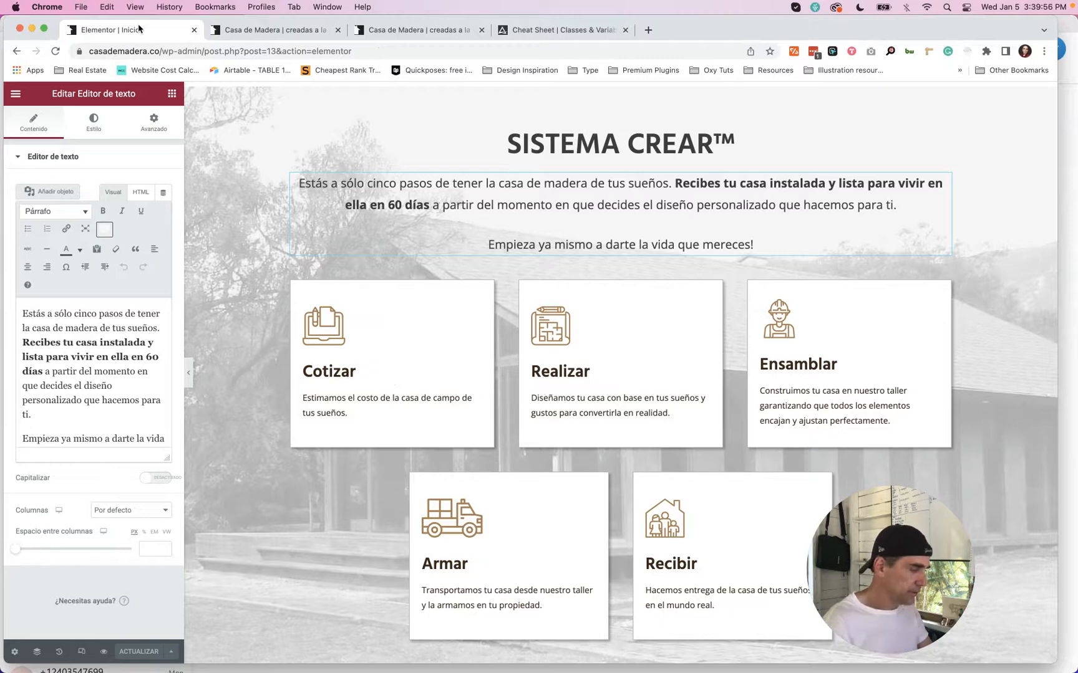
scroll(374, 380, up, 2)
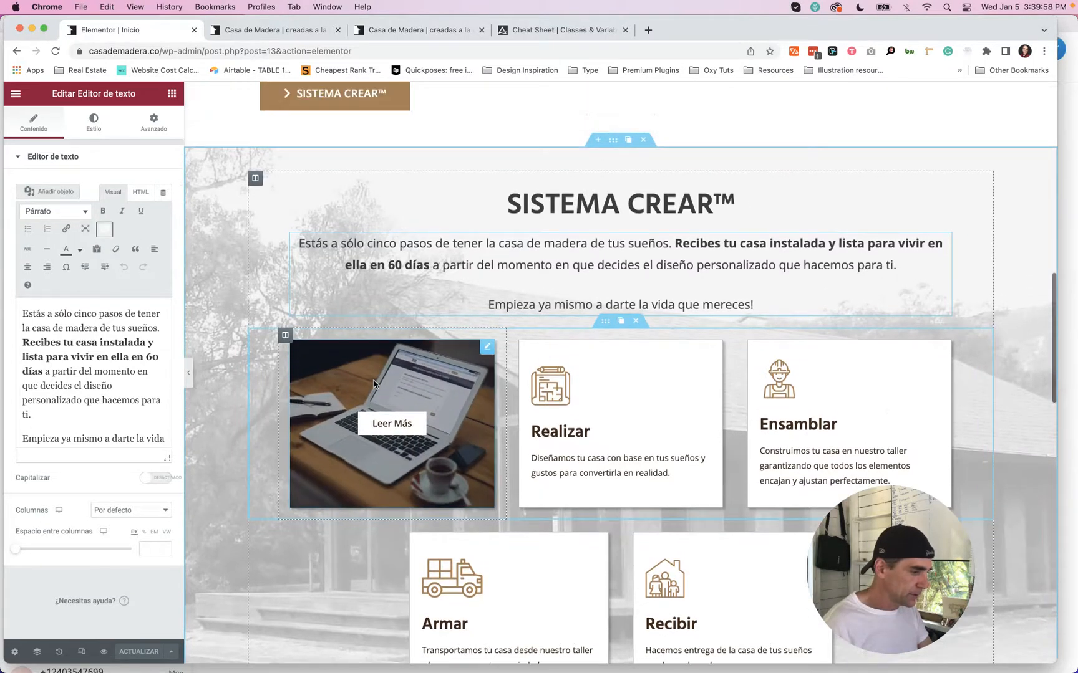
click(374, 383)
scroll(374, 383, down, 3)
double_click(52, 375)
key(cmd+c)
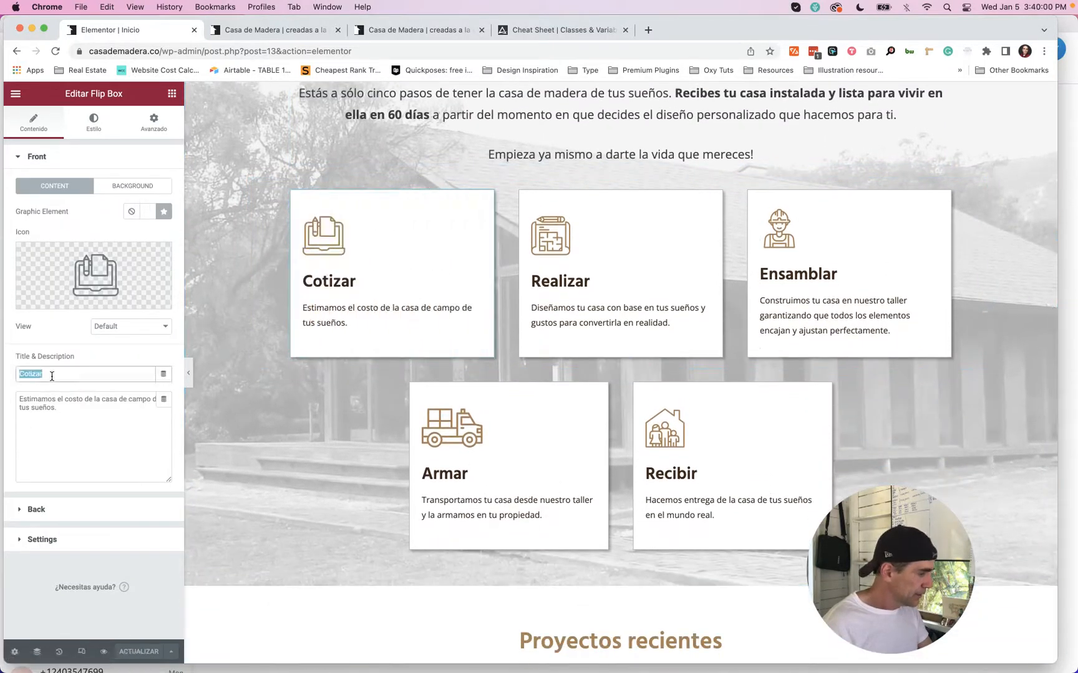
key(ctrl+Tab)
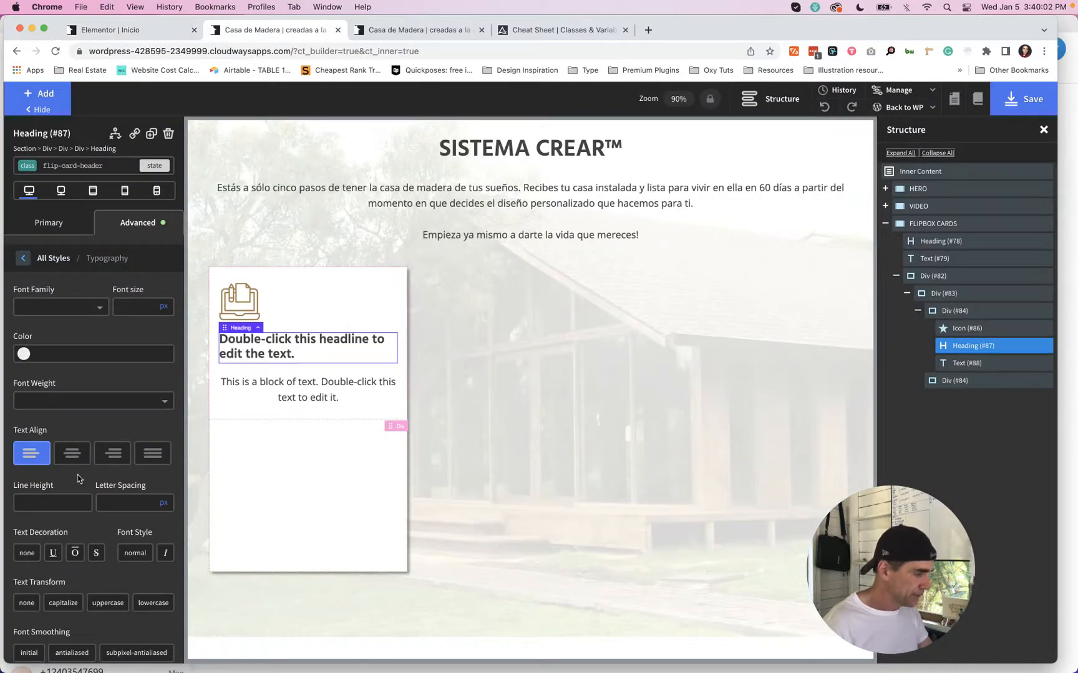
double_click(267, 353)
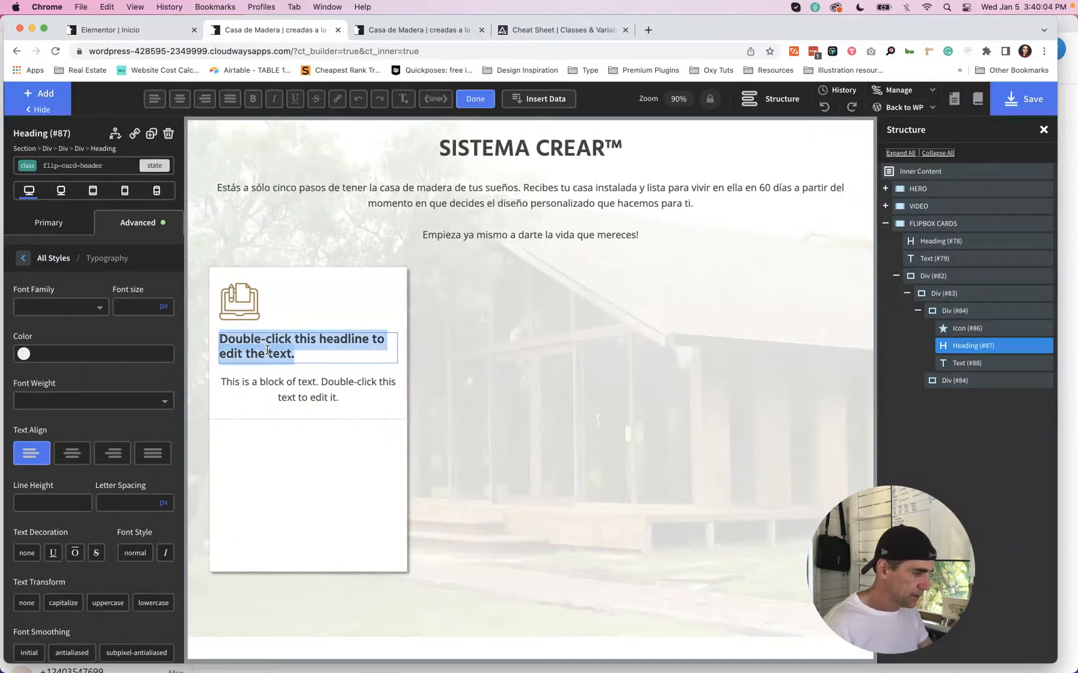
key(cmd+v)
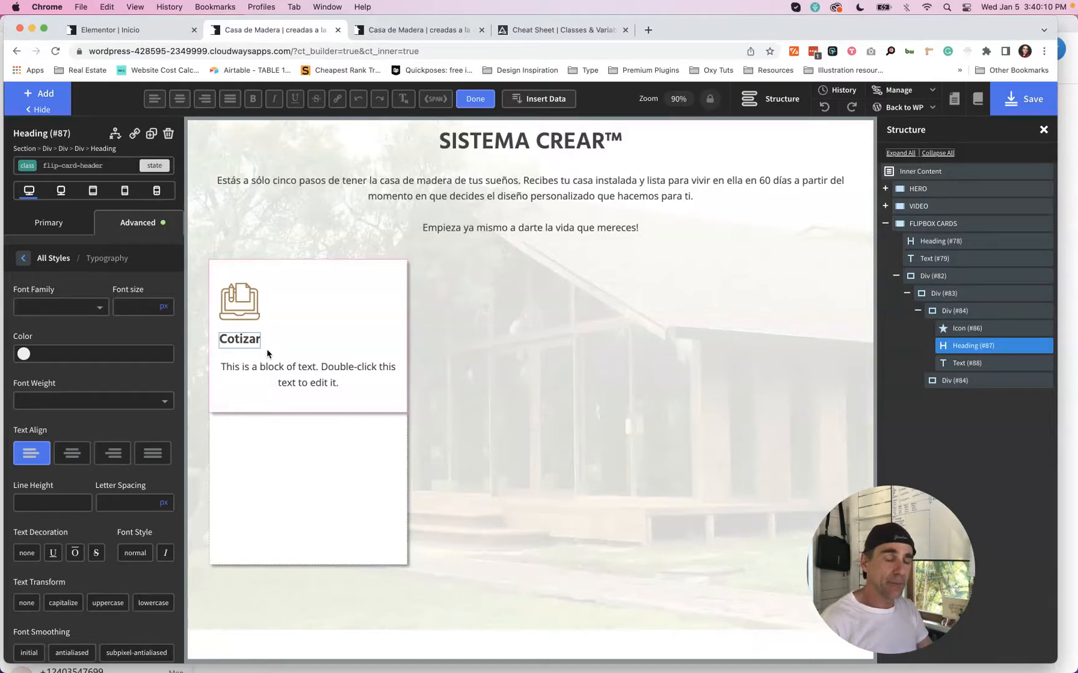
Step: Set the flip-card-header class's font size to var(--text-xl) with the unit set to none
click(147, 308)
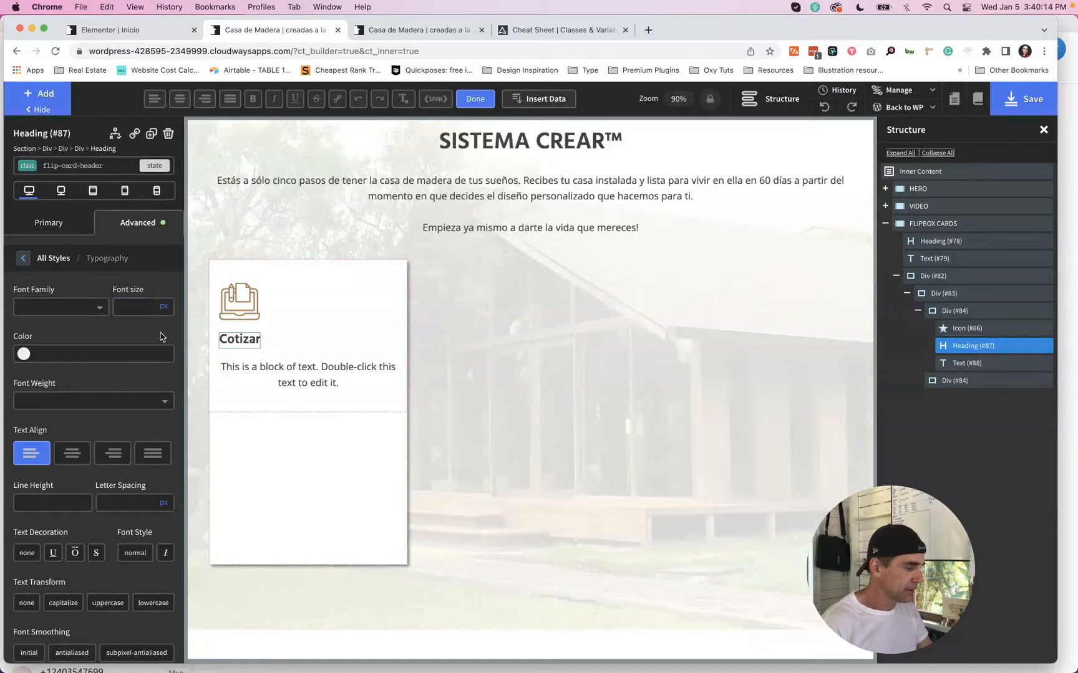
mouse_move(164, 306)
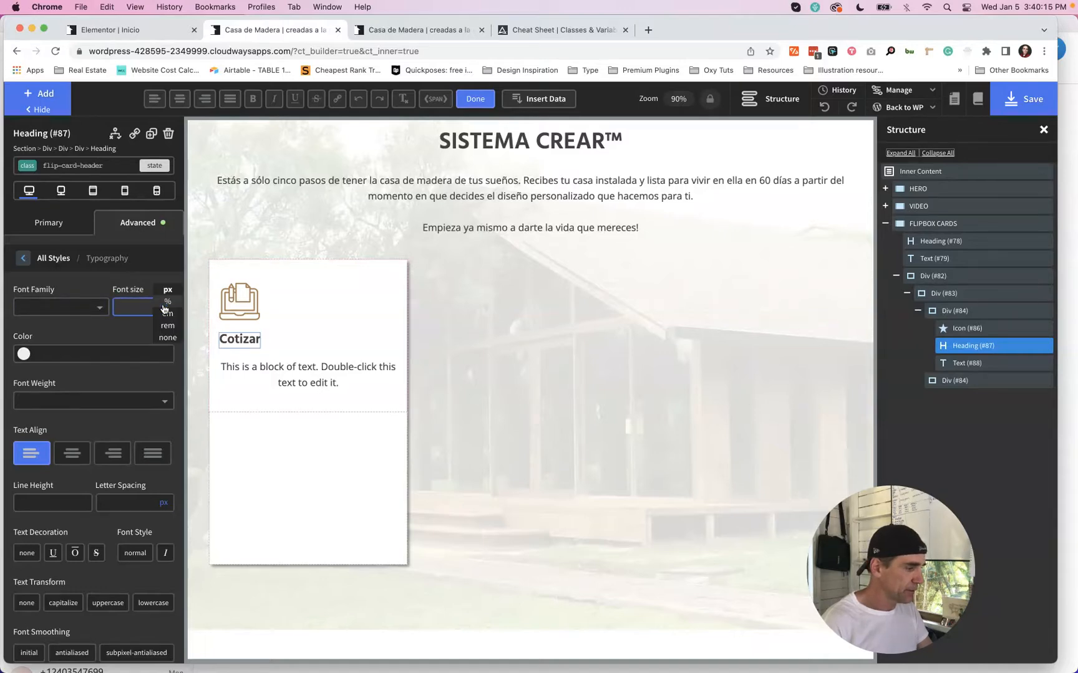
click(167, 338)
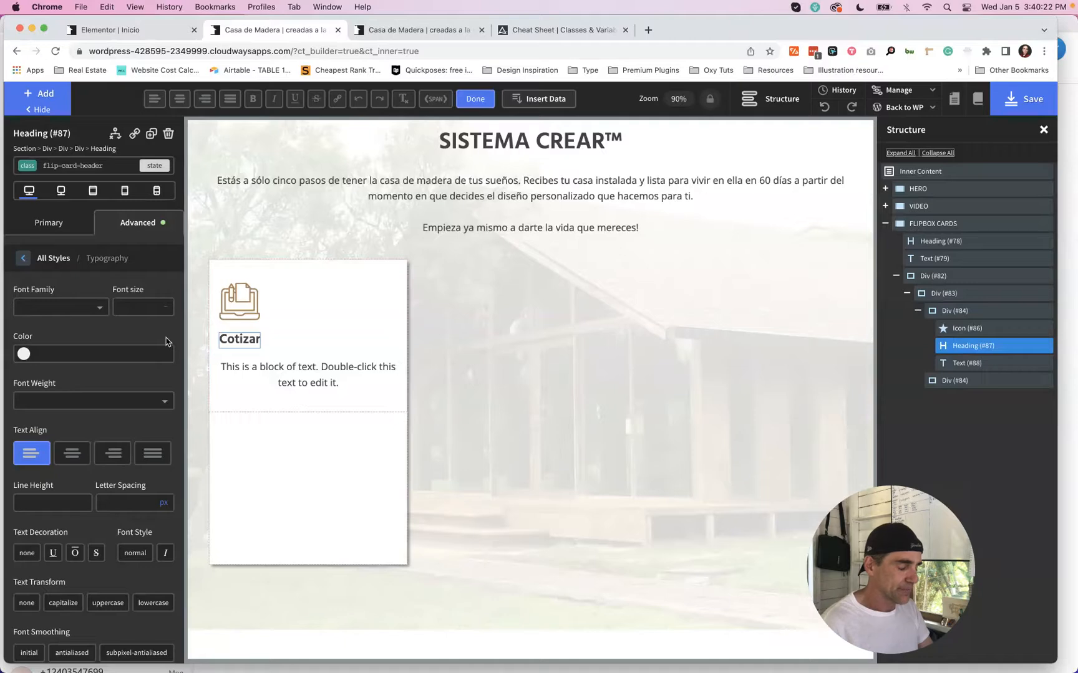
click(139, 308)
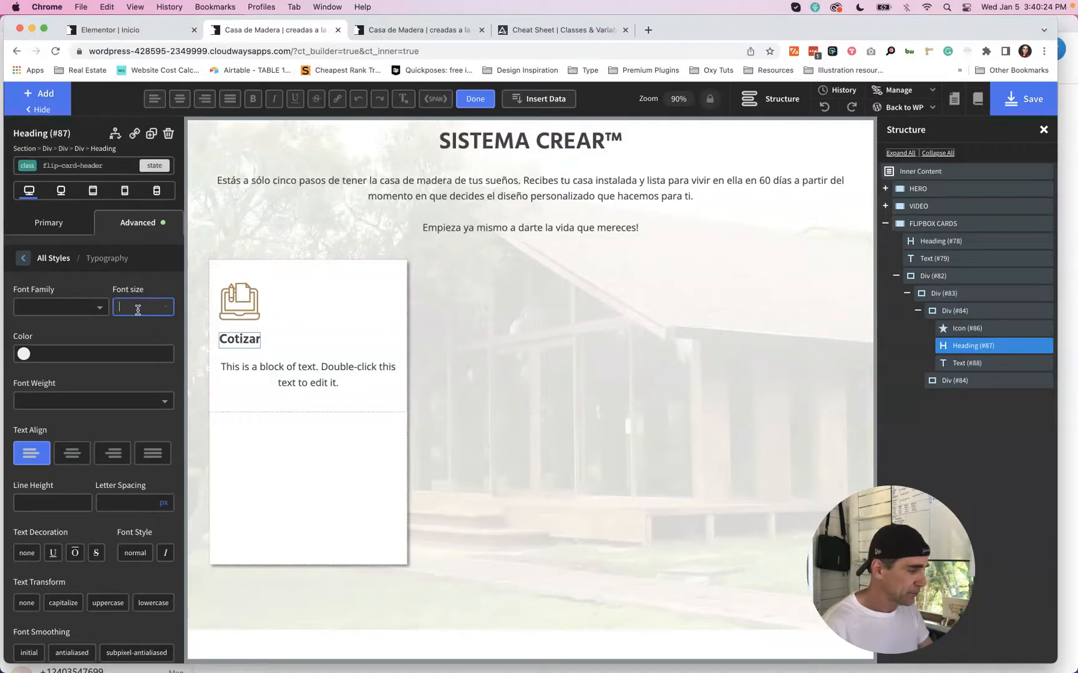
text(var()
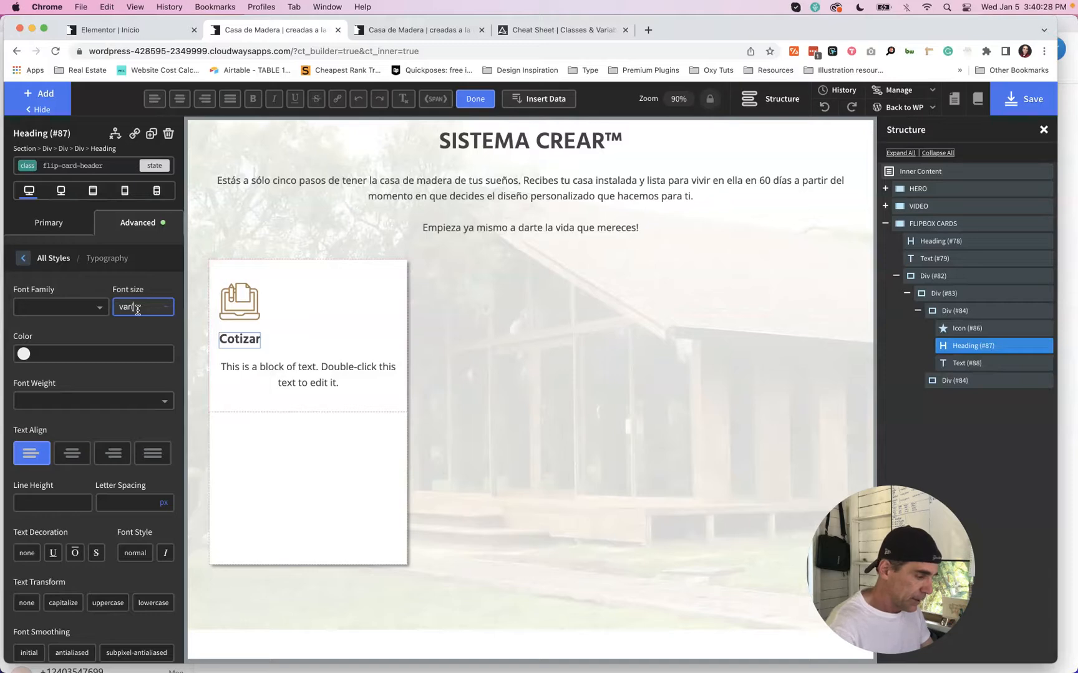
text(--)
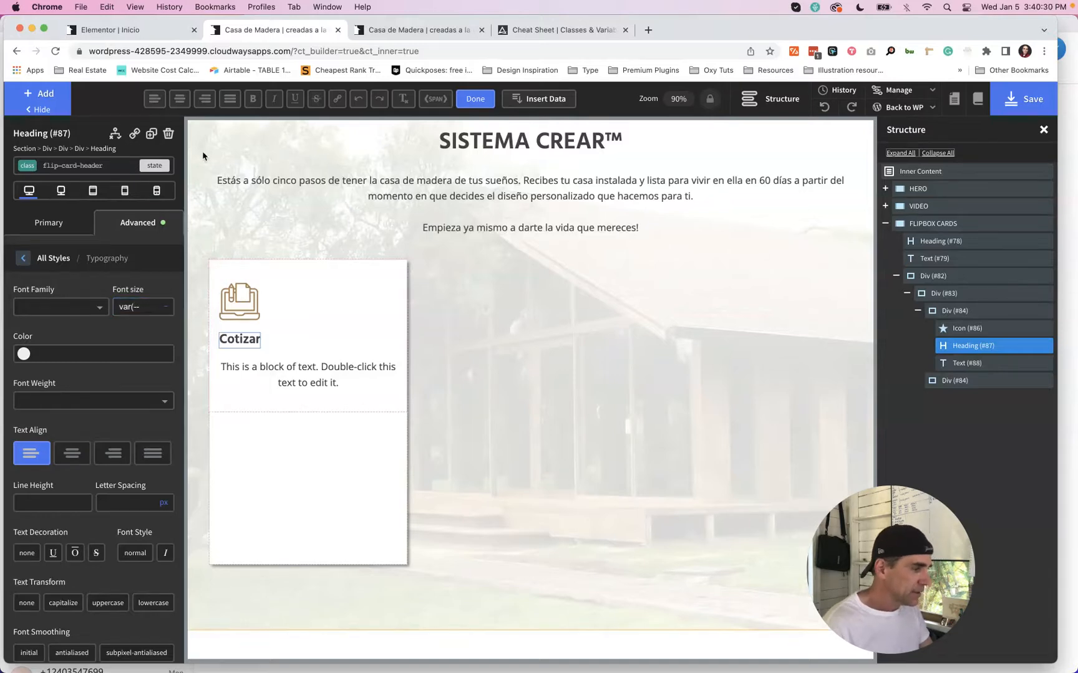
text(text)
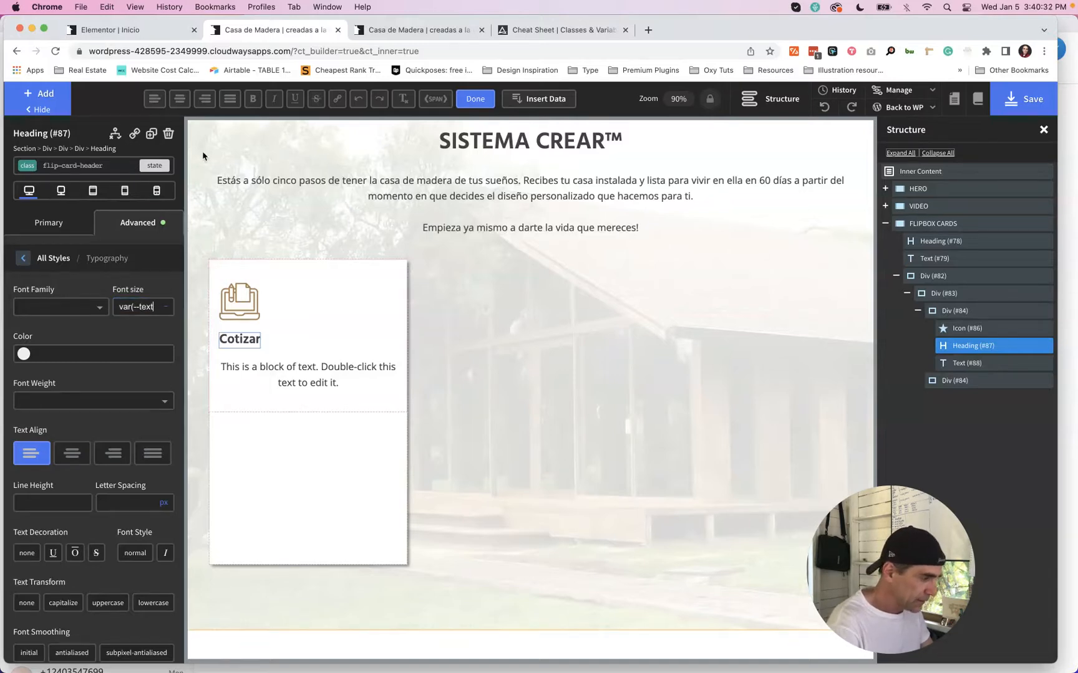
text(-xl))
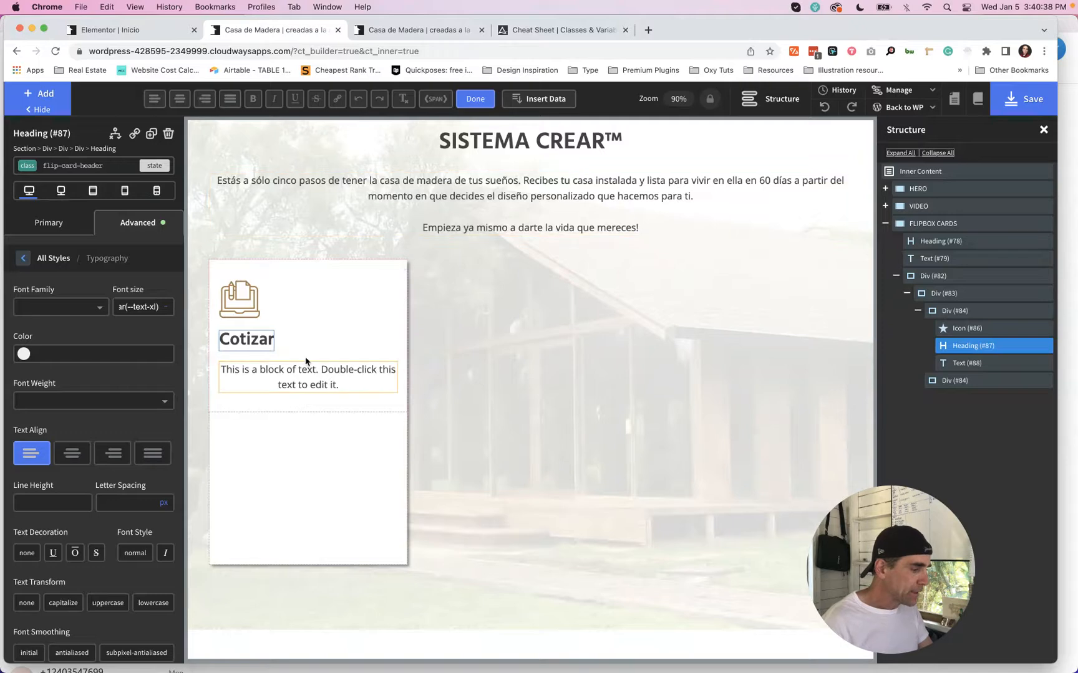
Step: Left-align the text of the front card's flip-card-text class
click(299, 376)
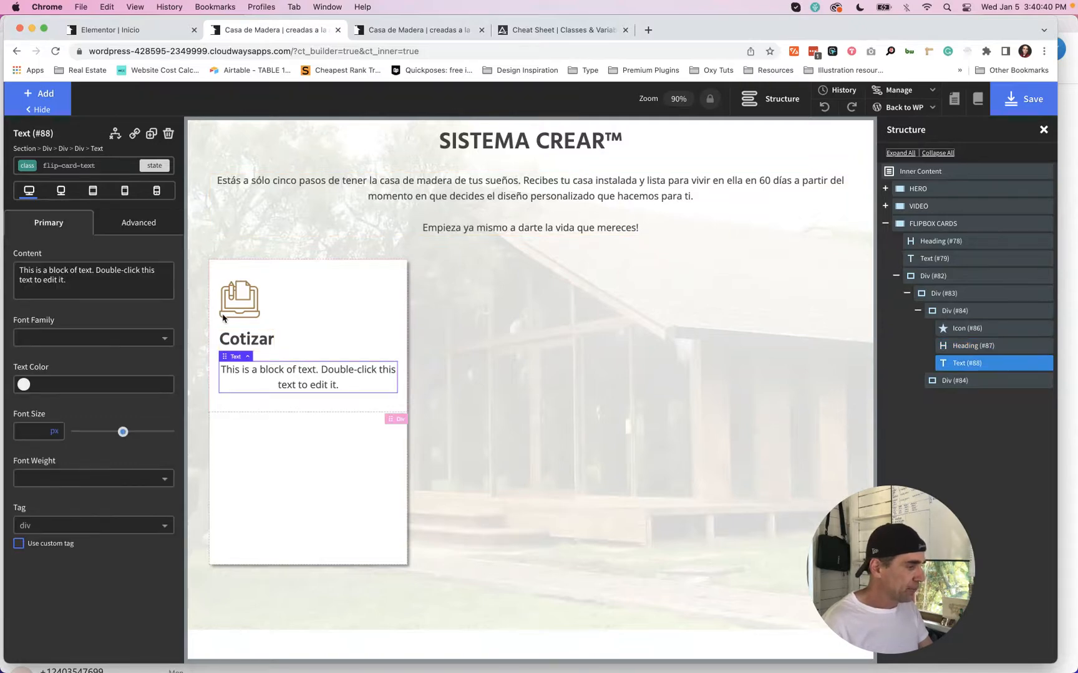
click(130, 227)
click(64, 348)
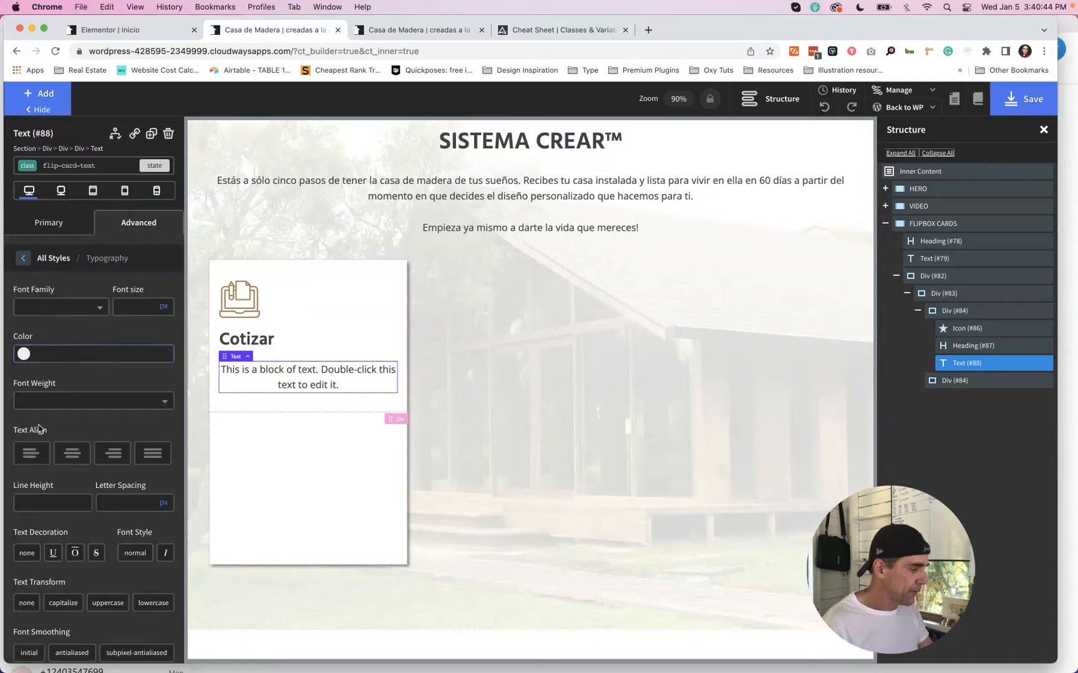
click(28, 461)
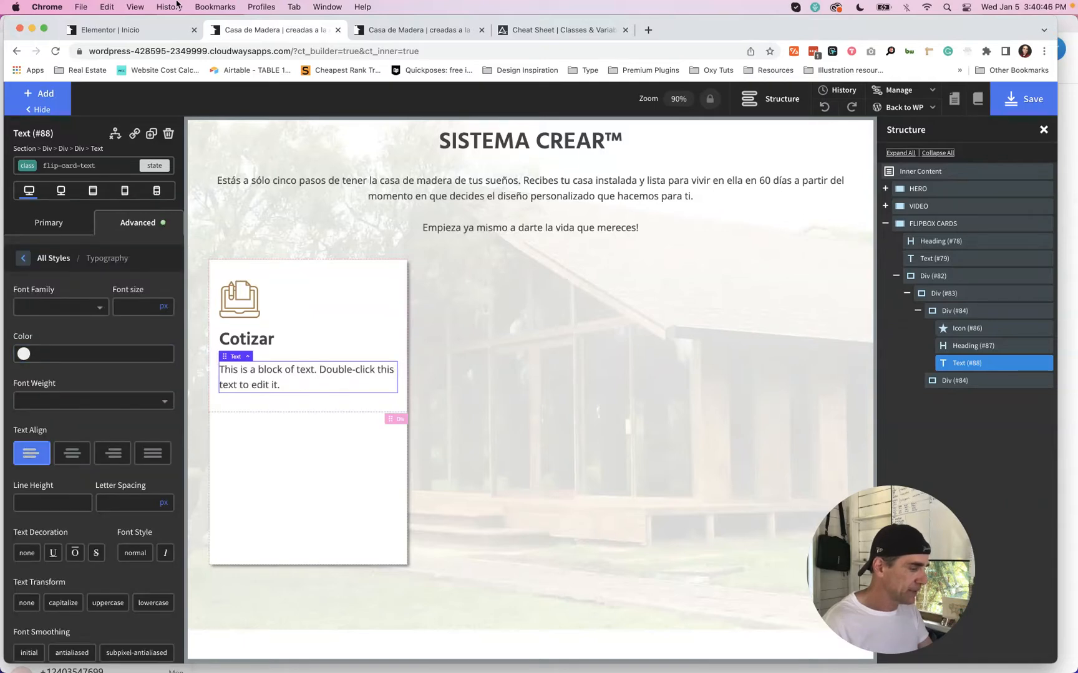
Step: Copy the Cotizar description from the Elementor flip box and replace the Oxygen card's placeholder text with "Estimamos el costo de la casa de campo de tus sueños."
click(142, 30)
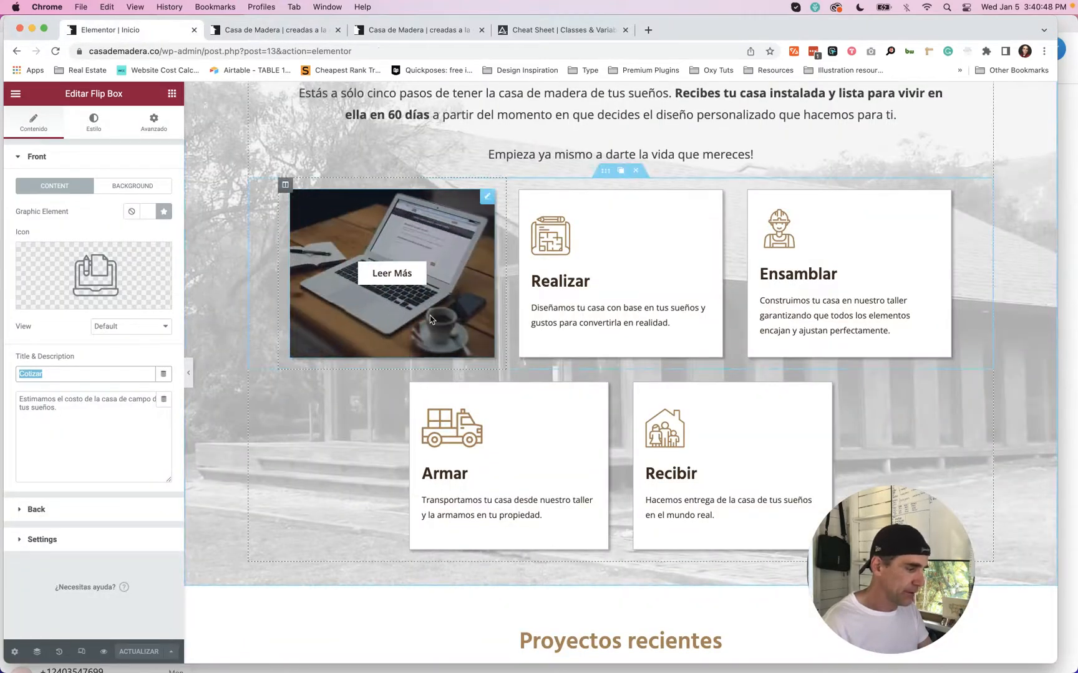
triple_click(66, 409)
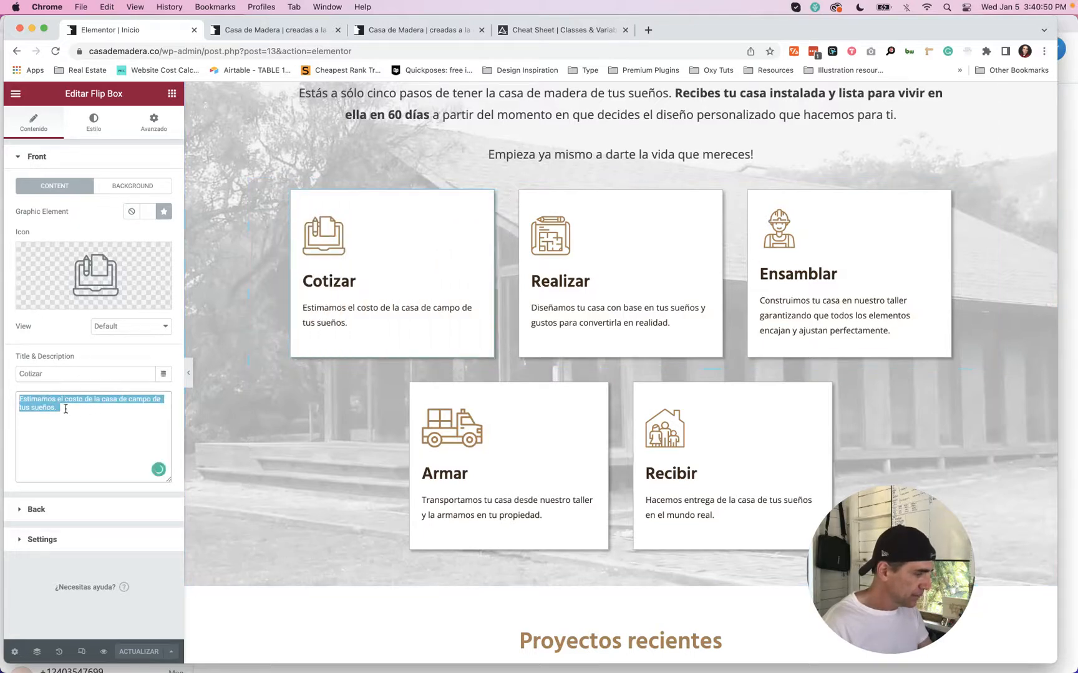
key(super+c)
key(ctrl+Tab)
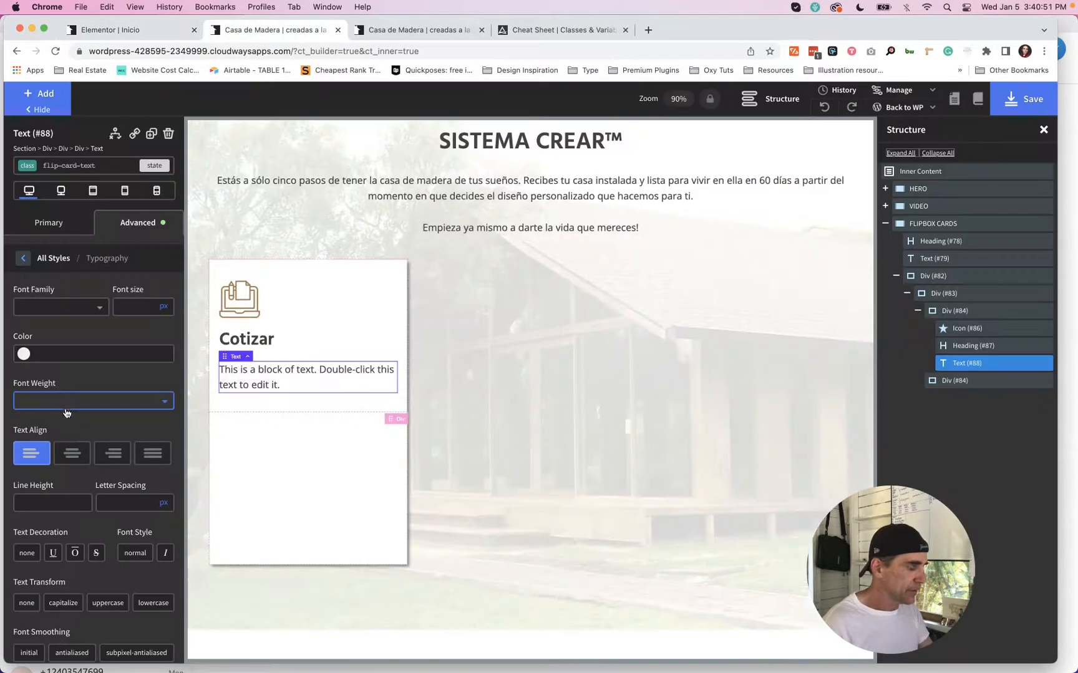
double_click(259, 378)
key(super+v)
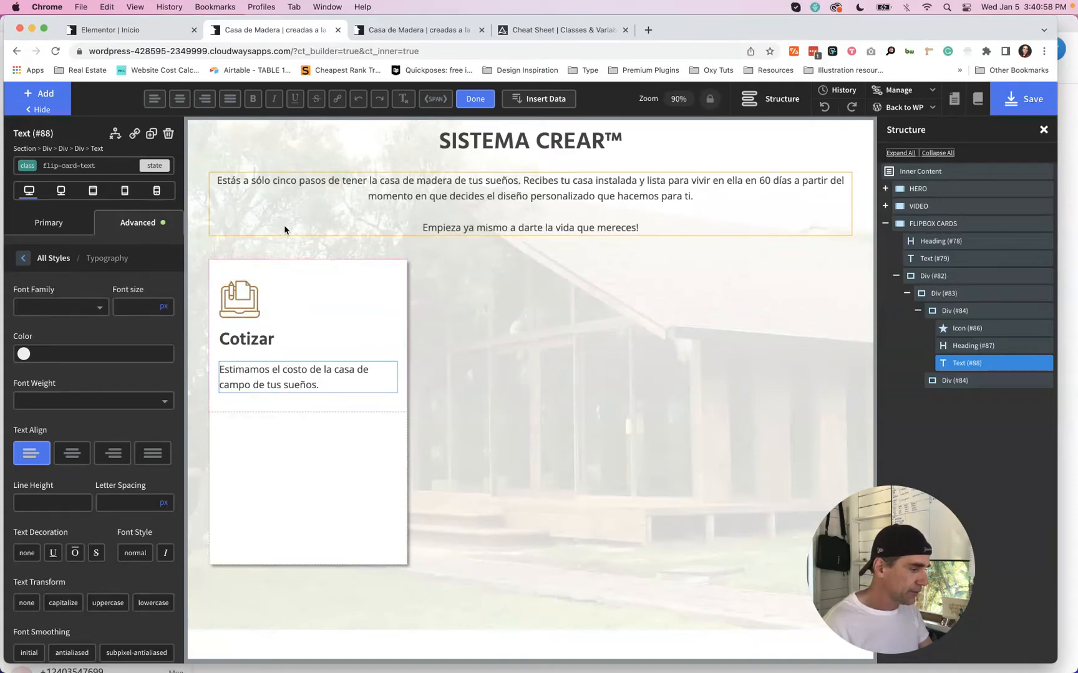
text(xz)
key(super+alt+Left)
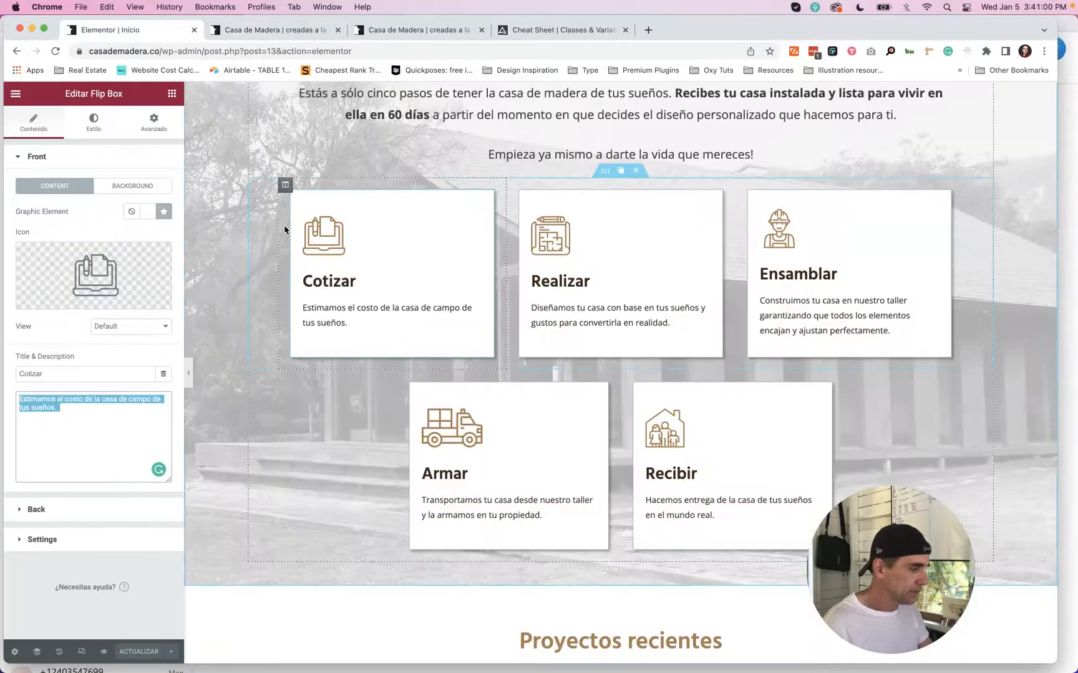
key(super+alt+Right)
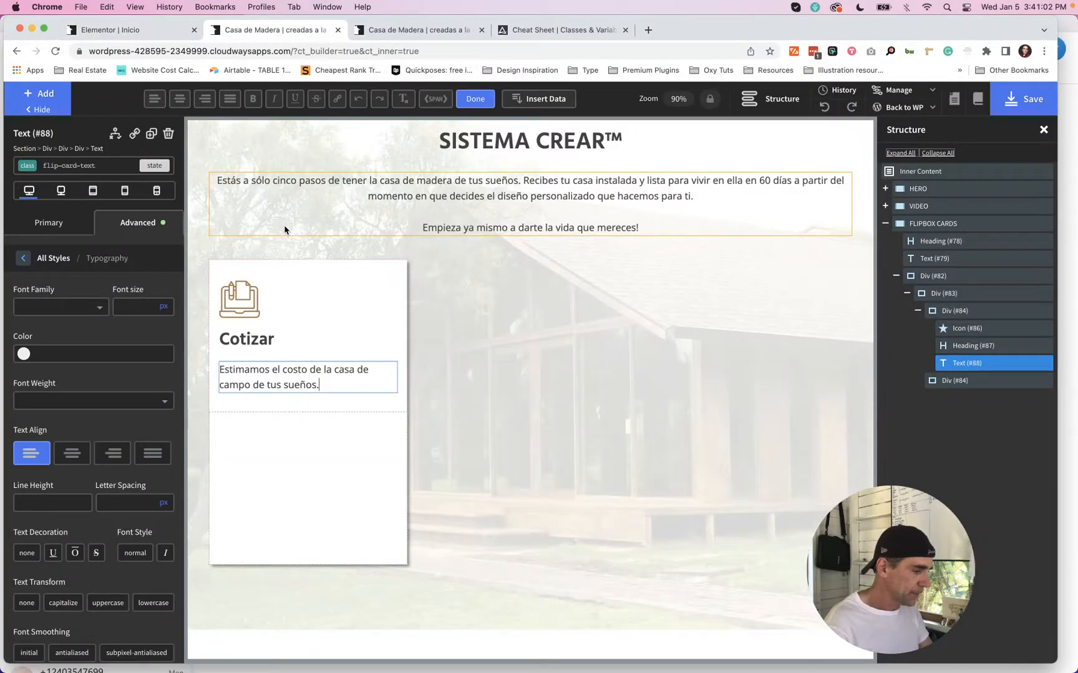
Step: Select the back card div and switch its styling target from the flipbox__back class to its ID, div_block-85-13
click(342, 485)
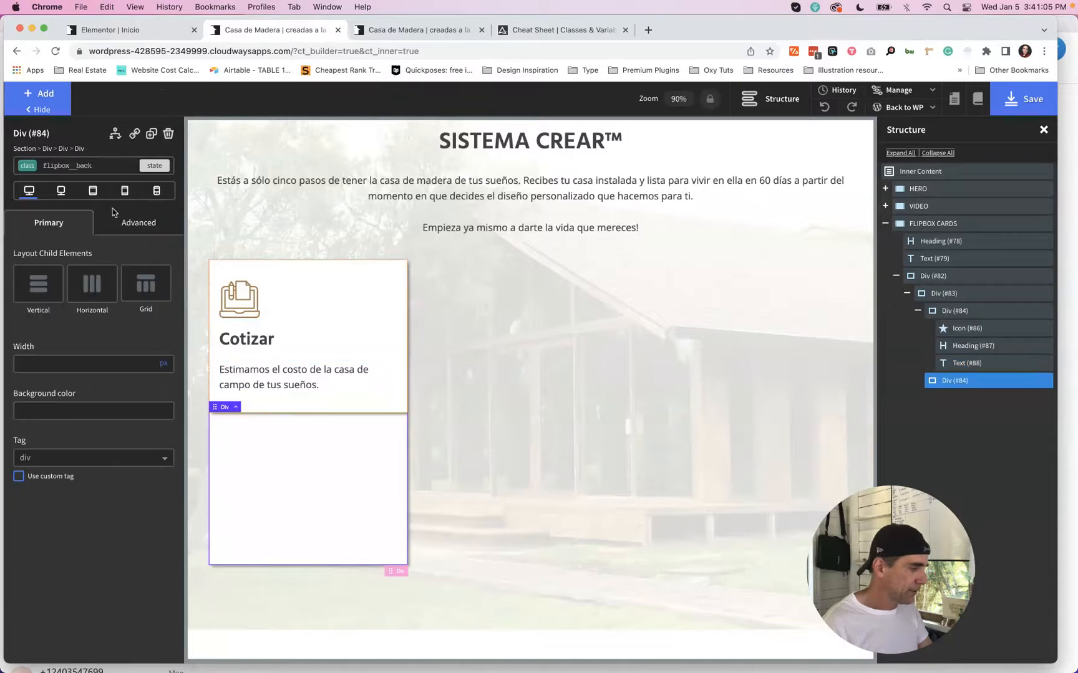
click(103, 165)
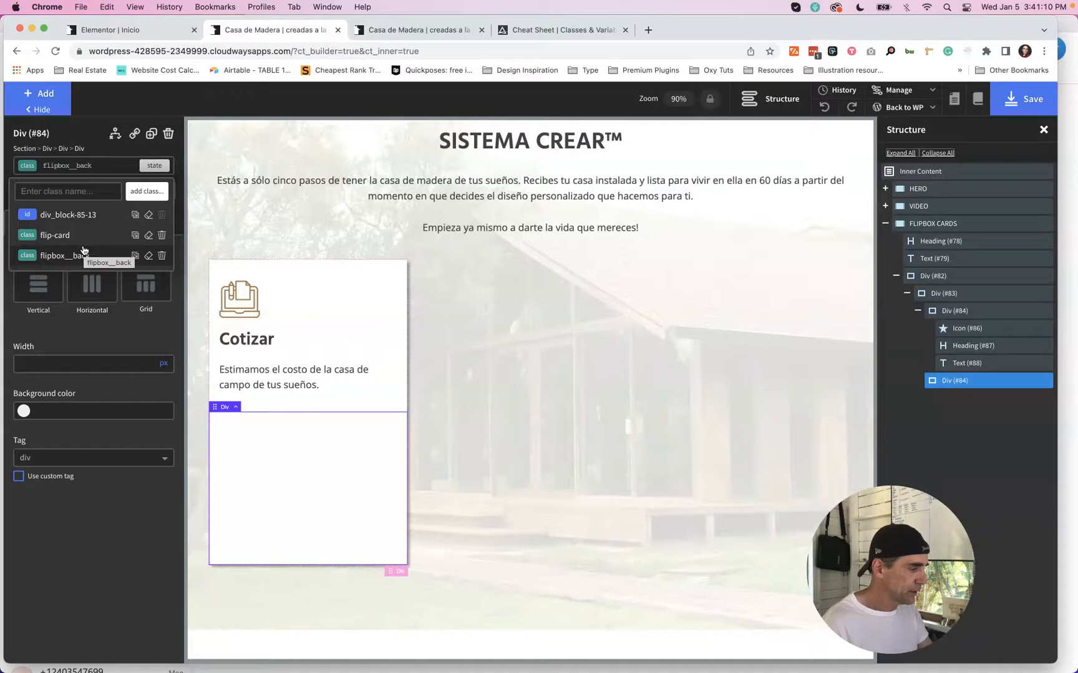
click(83, 192)
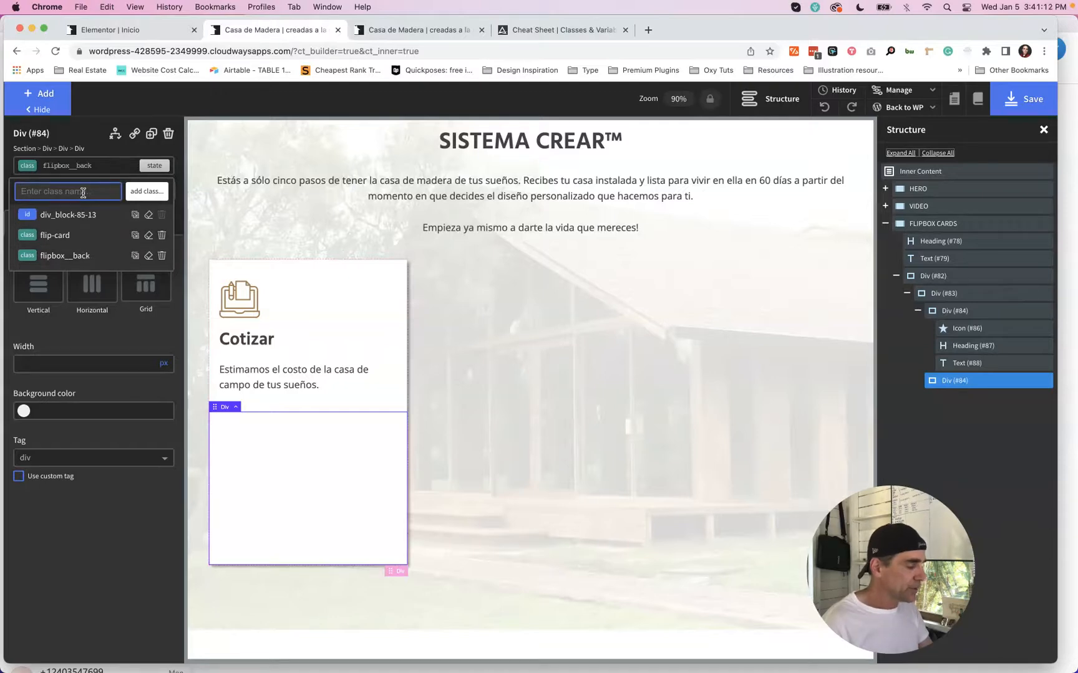
click(71, 215)
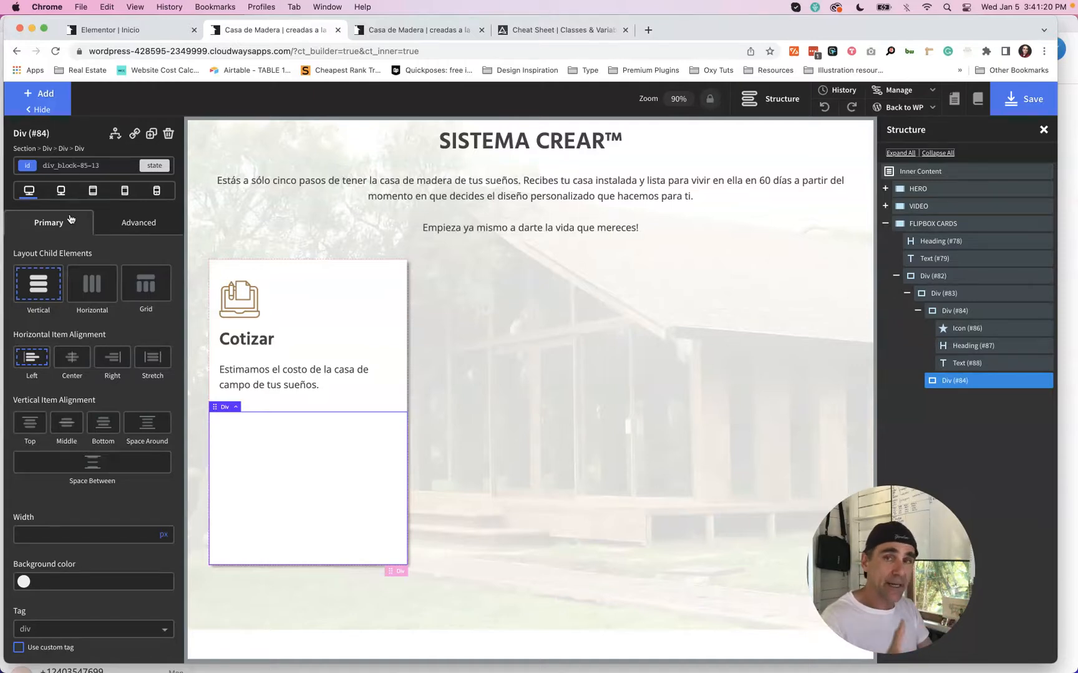
Step: Set the back card div's background image to Casa-de-Madera-House-Simulator.jpg from the media library, matching the back of the Elementor card
click(145, 225)
key(ctrl+shift+Tab)
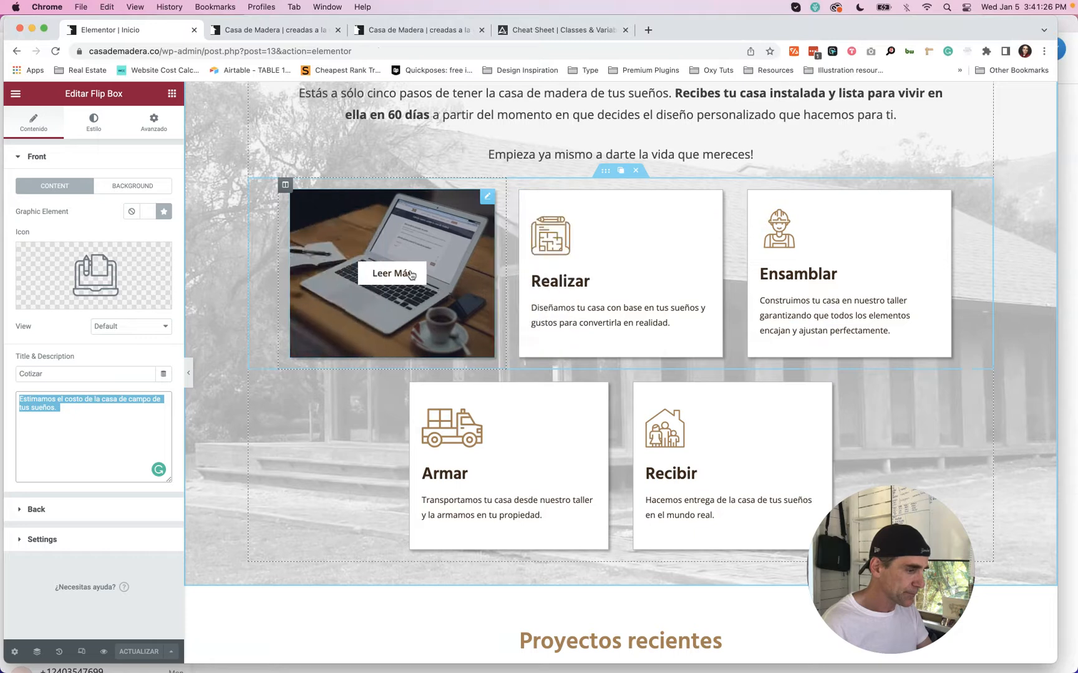
key(ctrl+Tab)
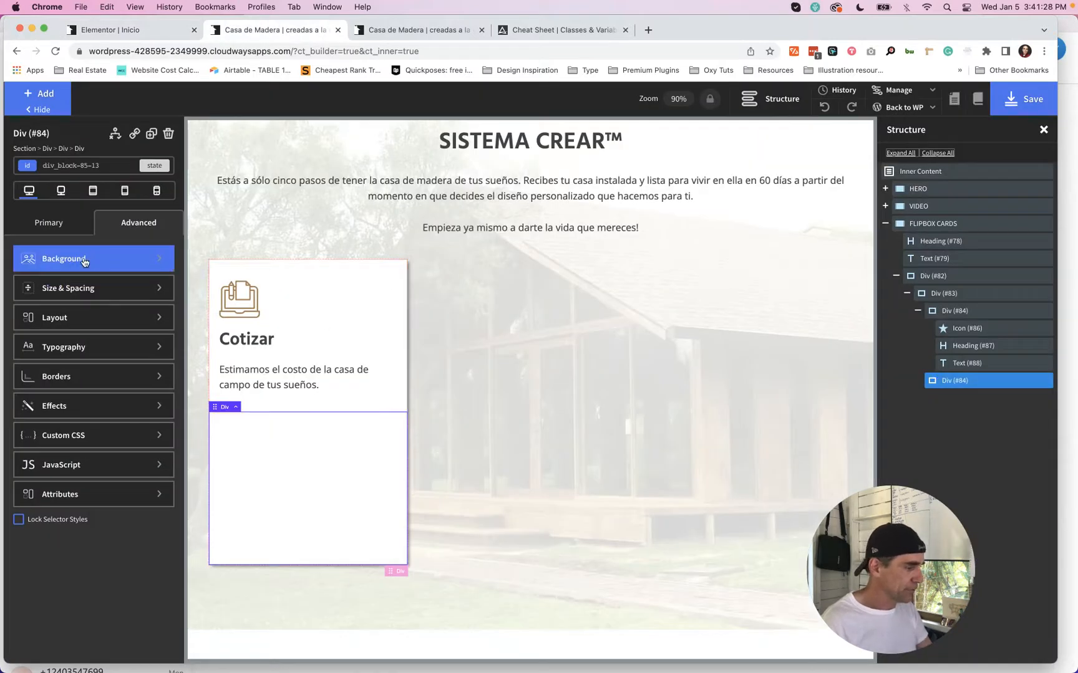
click(88, 166)
click(83, 258)
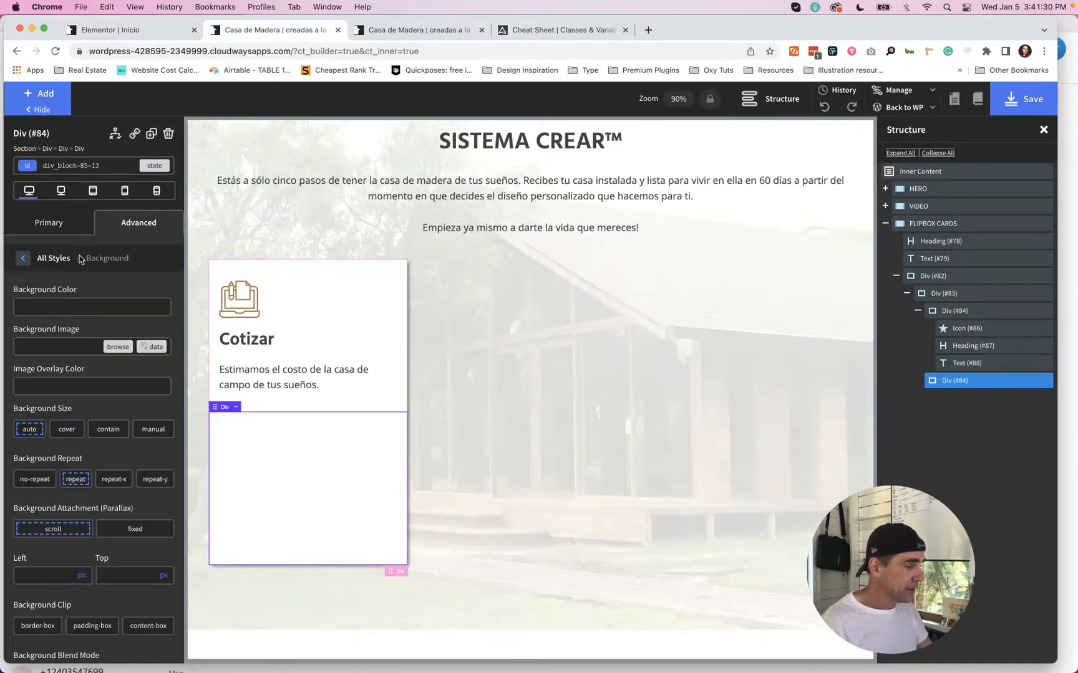
click(37, 308)
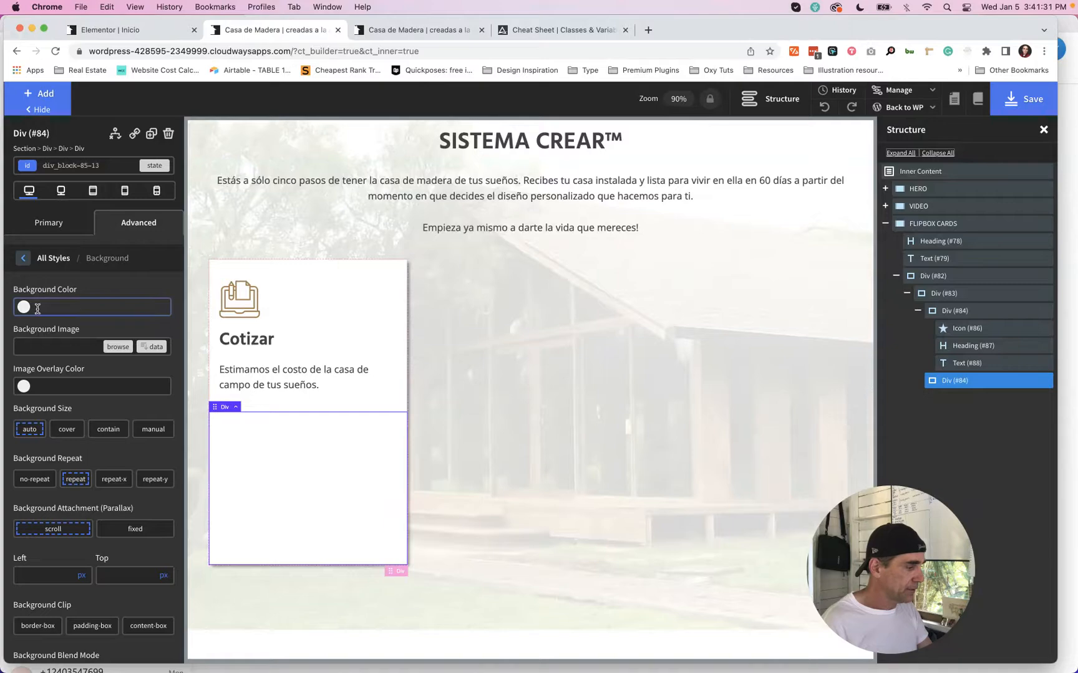
click(116, 347)
scroll(113, 354, up, 15)
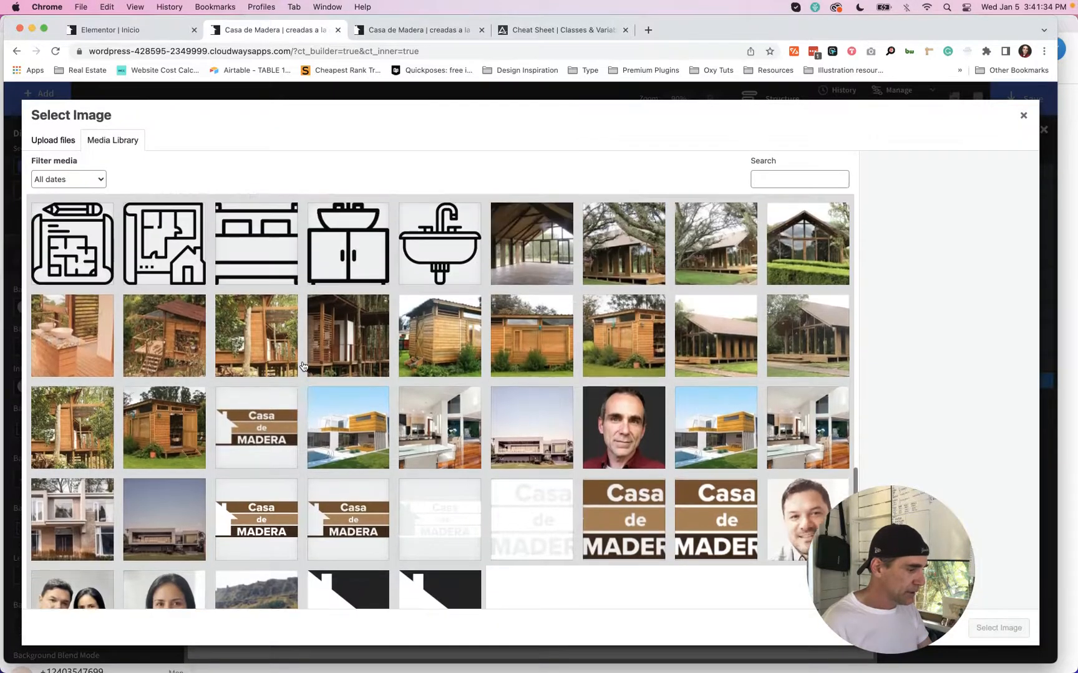
scroll(304, 367, down, 5)
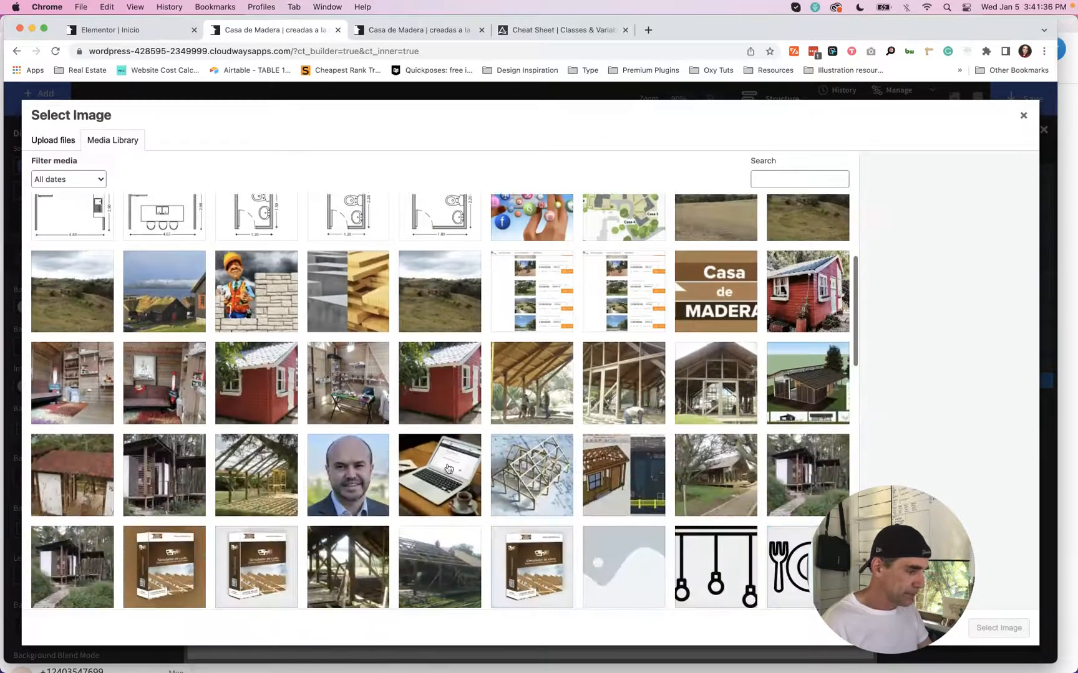
click(446, 469)
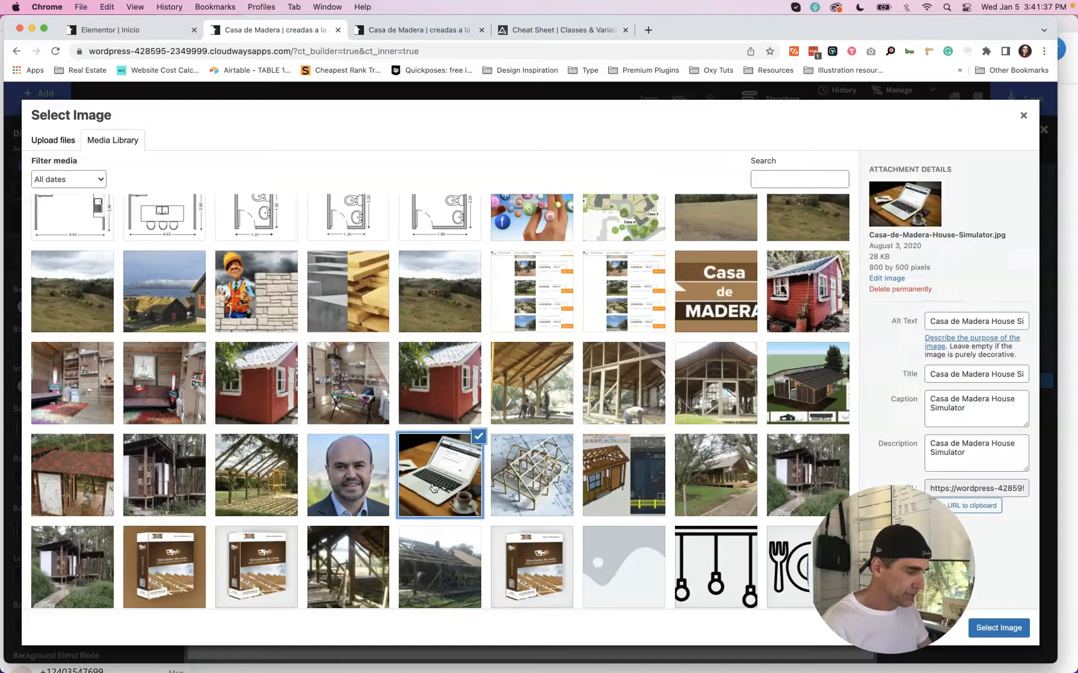
click(992, 629)
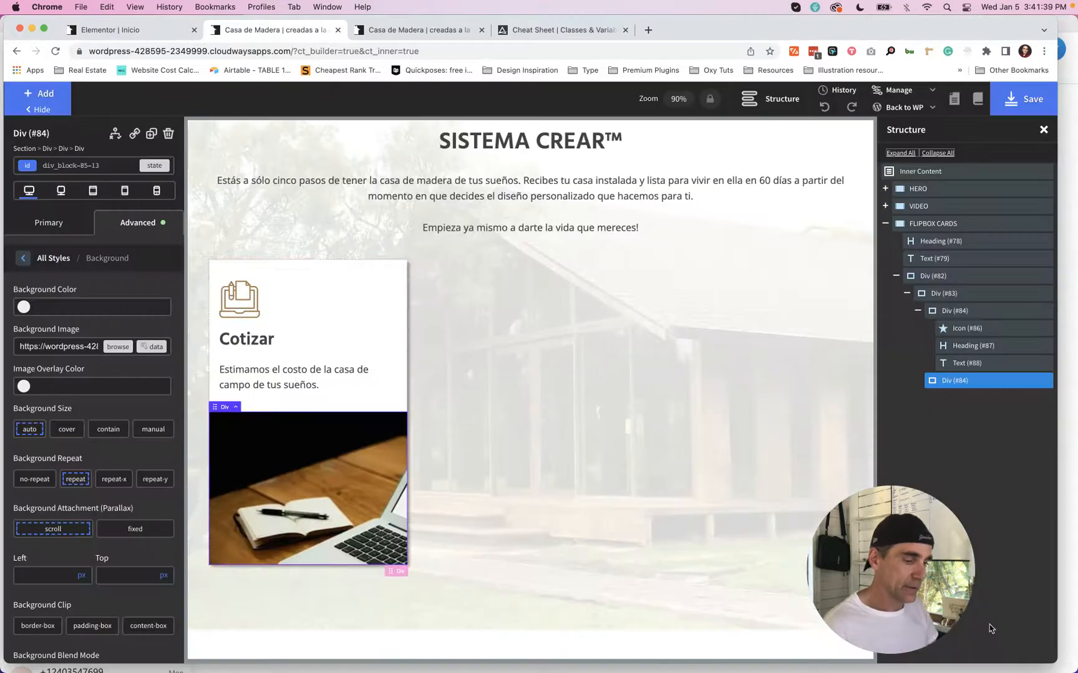
Step: Set the back card's background image to cover size with no-repeat, positioned at 50% left and 50% top
click(63, 430)
click(34, 479)
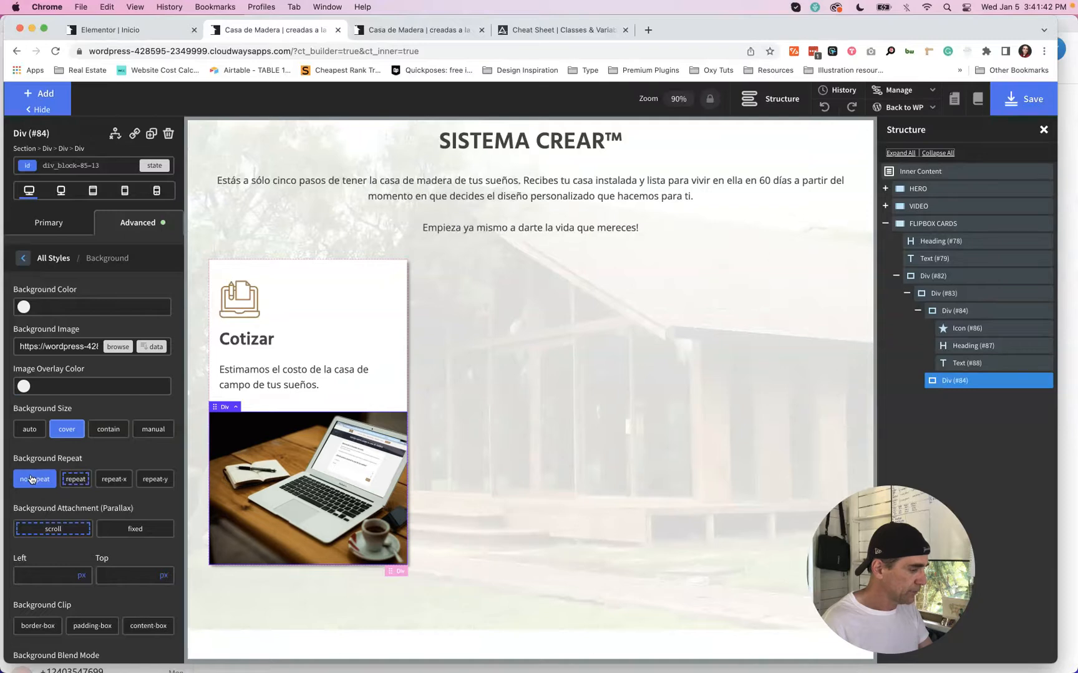
scroll(75, 499, down, 2)
click(81, 509)
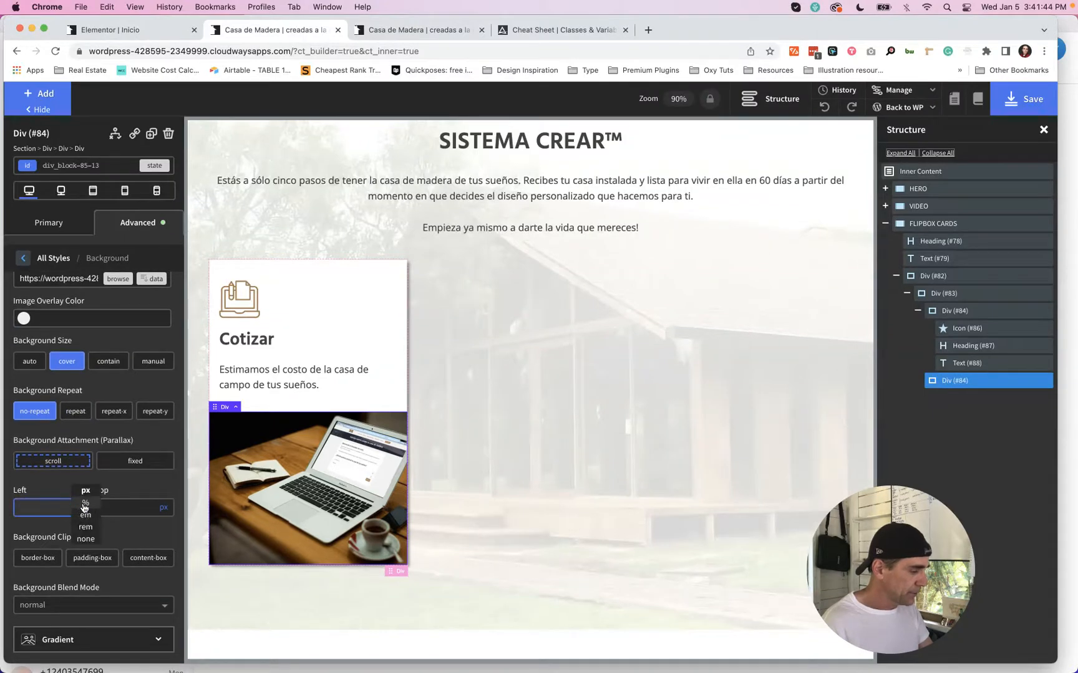
click(83, 505)
click(50, 506)
text(5)
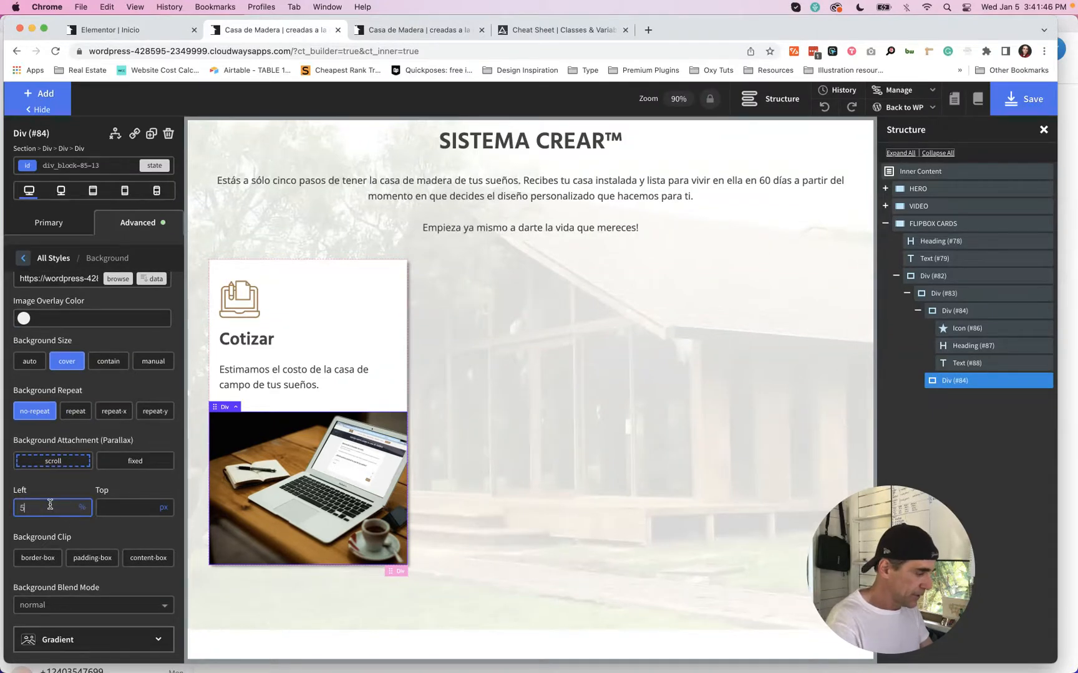
text(0)
click(164, 507)
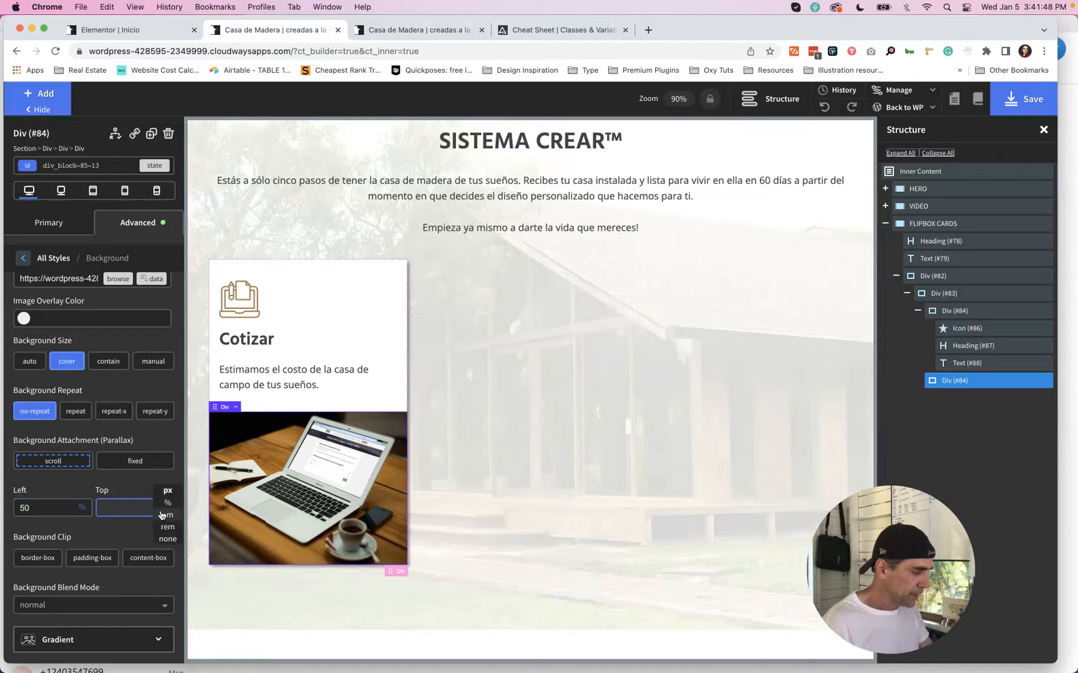
click(167, 503)
click(114, 508)
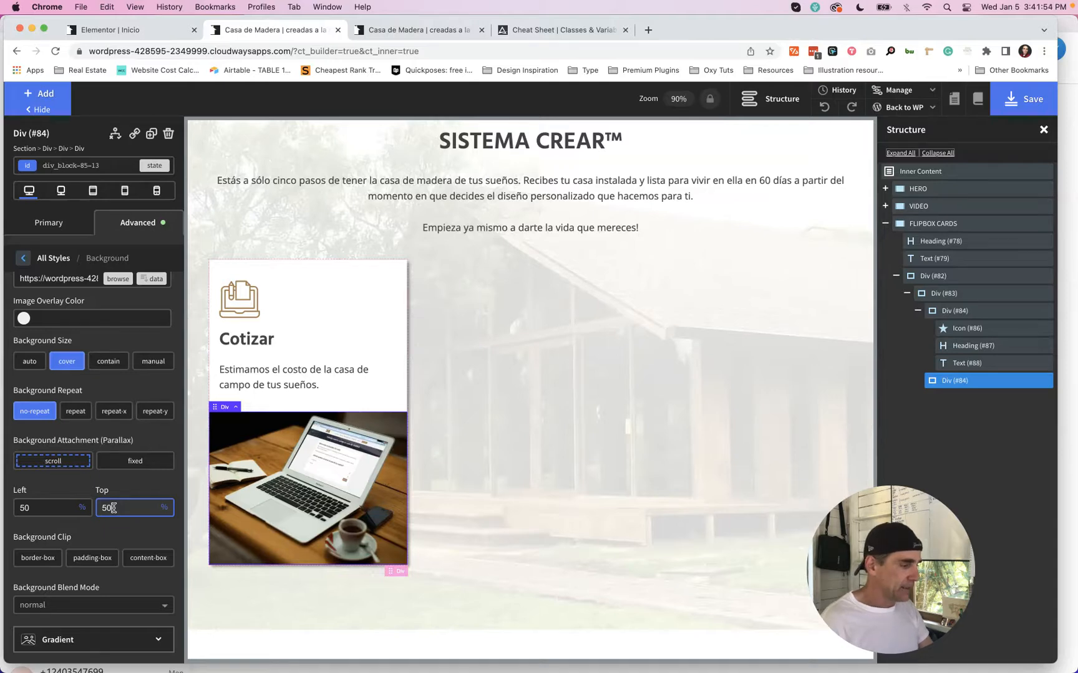
Step: Add a button inside the back card div and assign it the btn--white class
key(ctrl+shift+Tab)
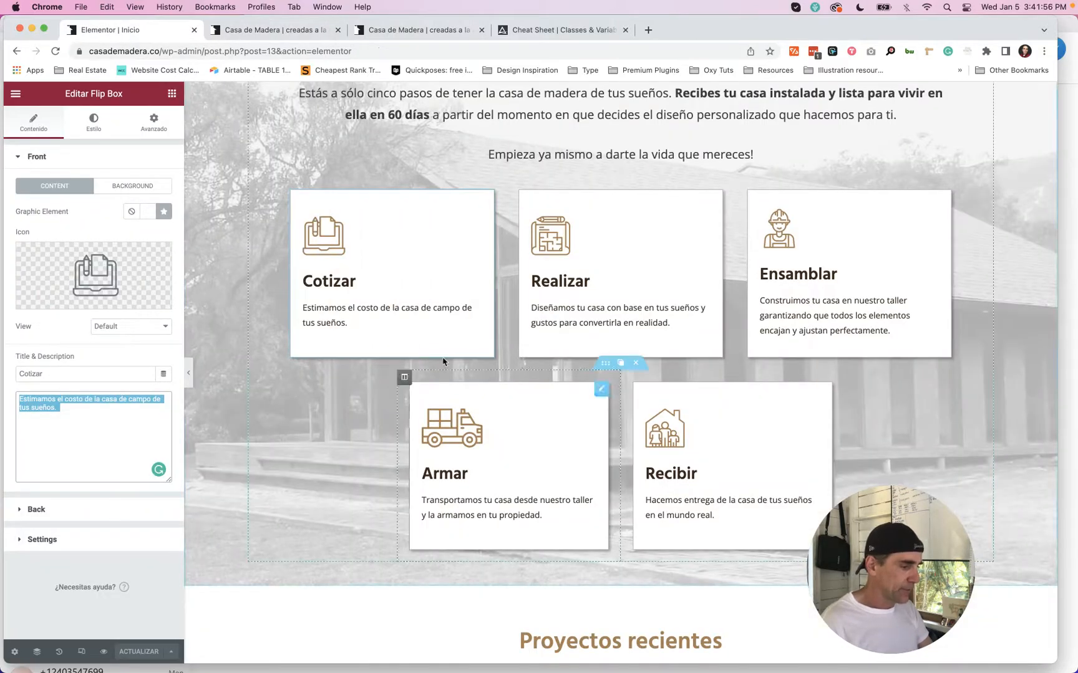
key(ctrl+Tab)
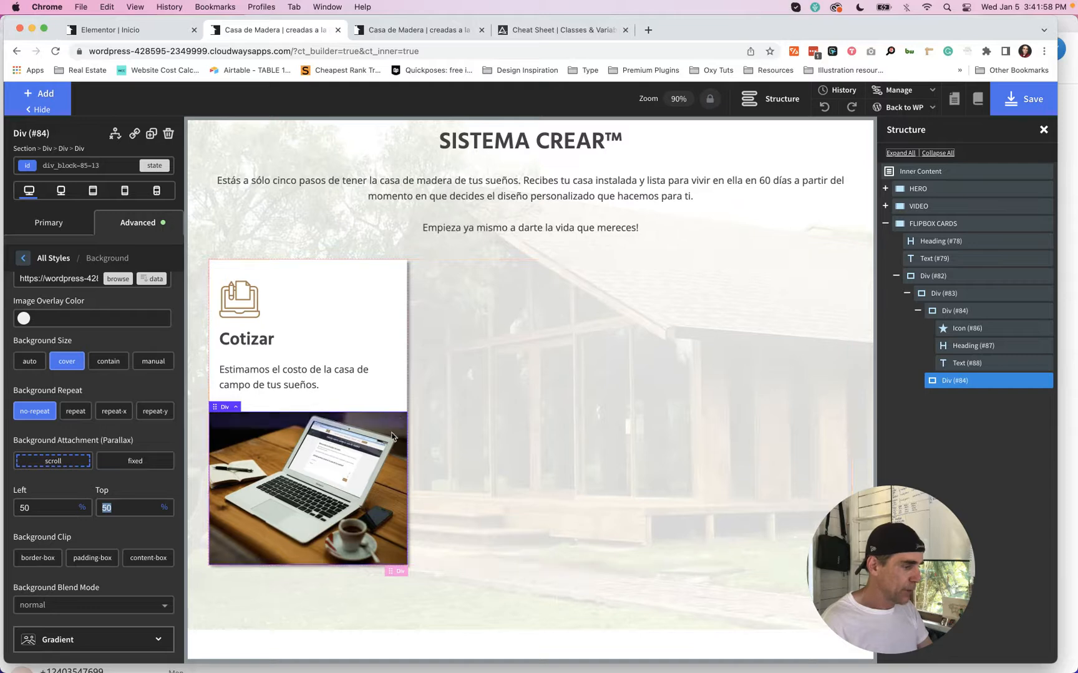
click(314, 465)
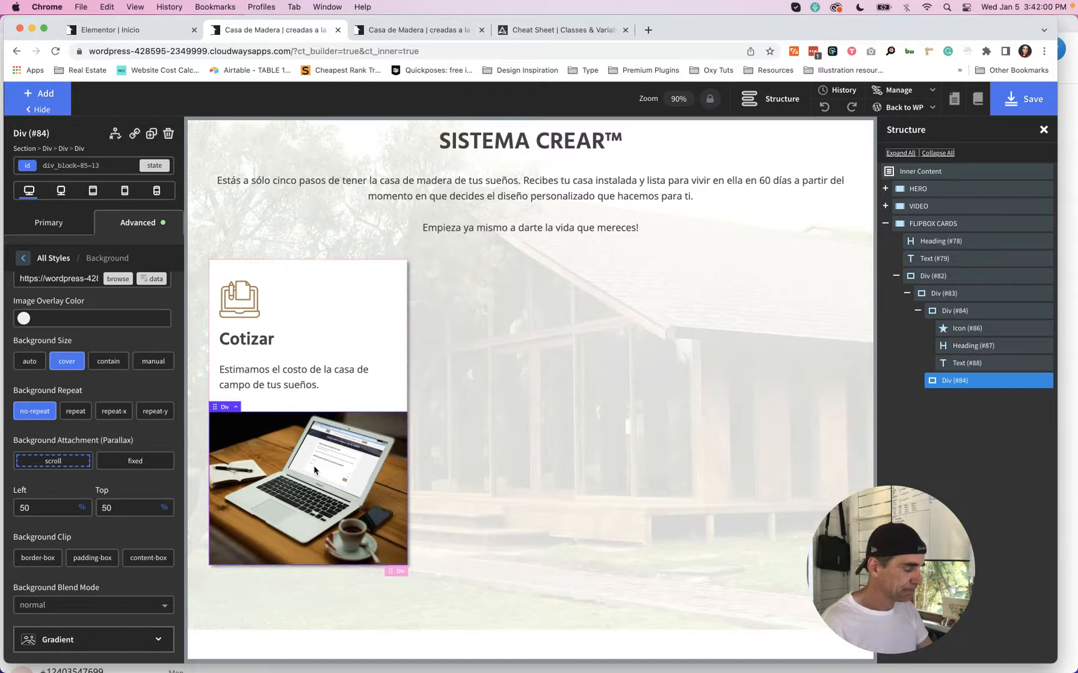
click(107, 163)
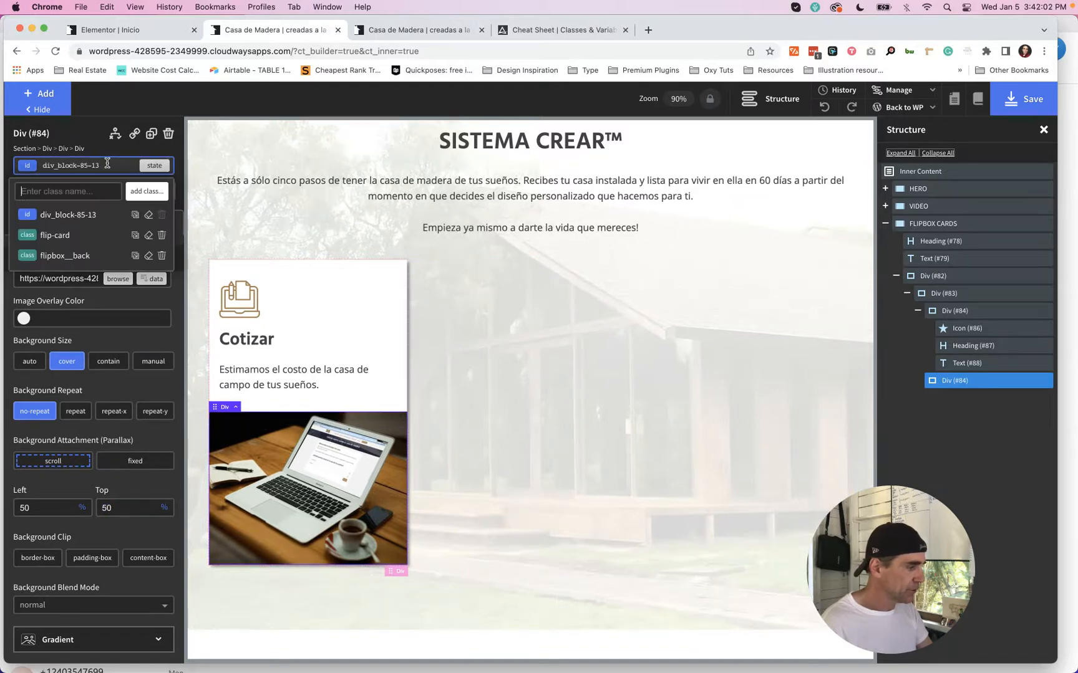
click(107, 163)
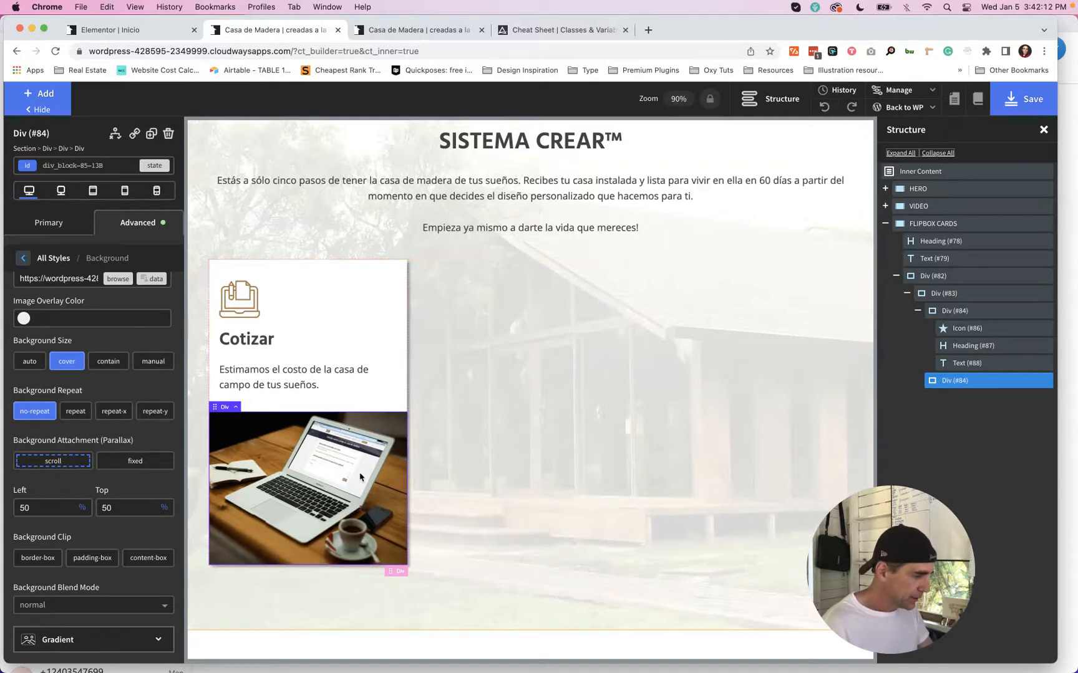
key(b)
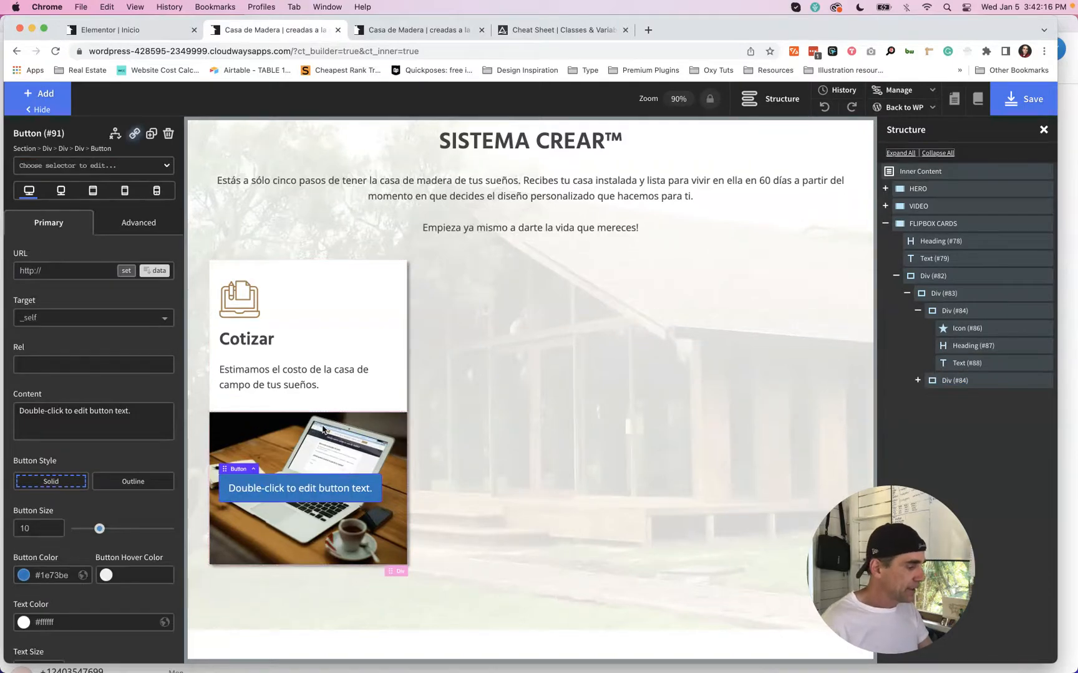
click(114, 166)
text(btn)
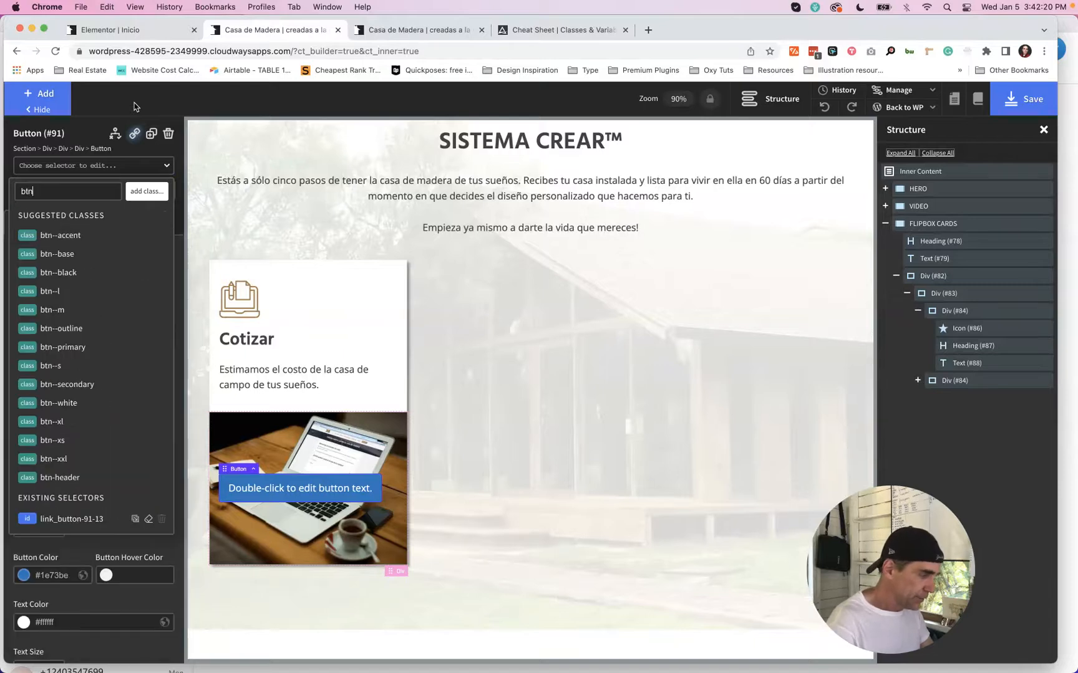
click(75, 404)
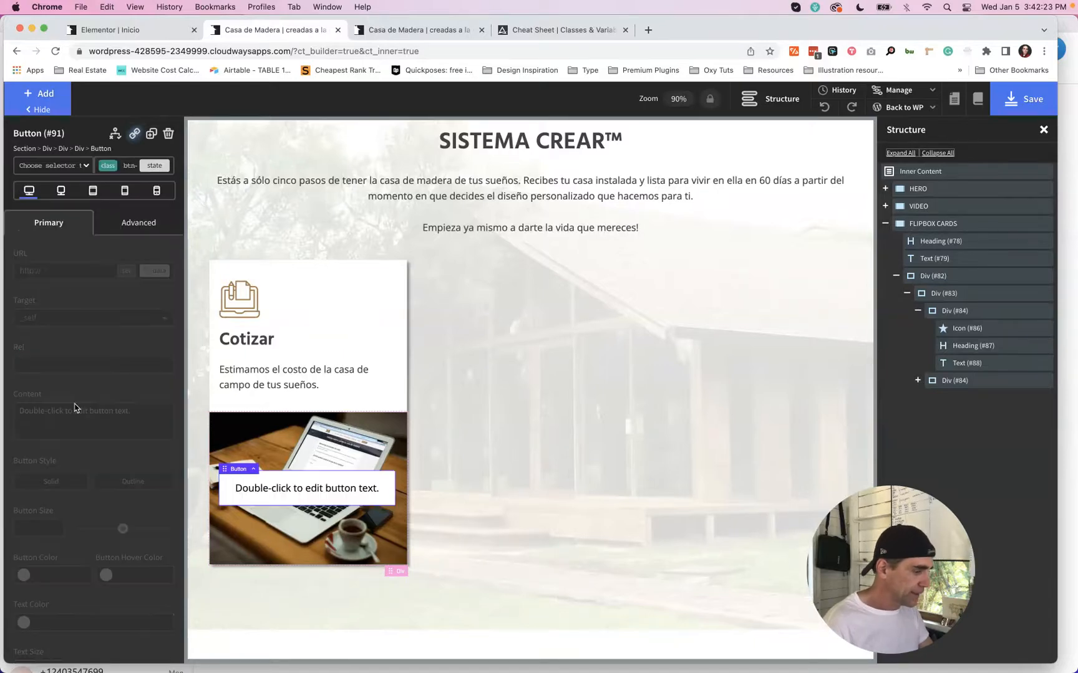
Step: Replace the back card button's placeholder text with "Leer Más"
double_click(290, 491)
text(Le)
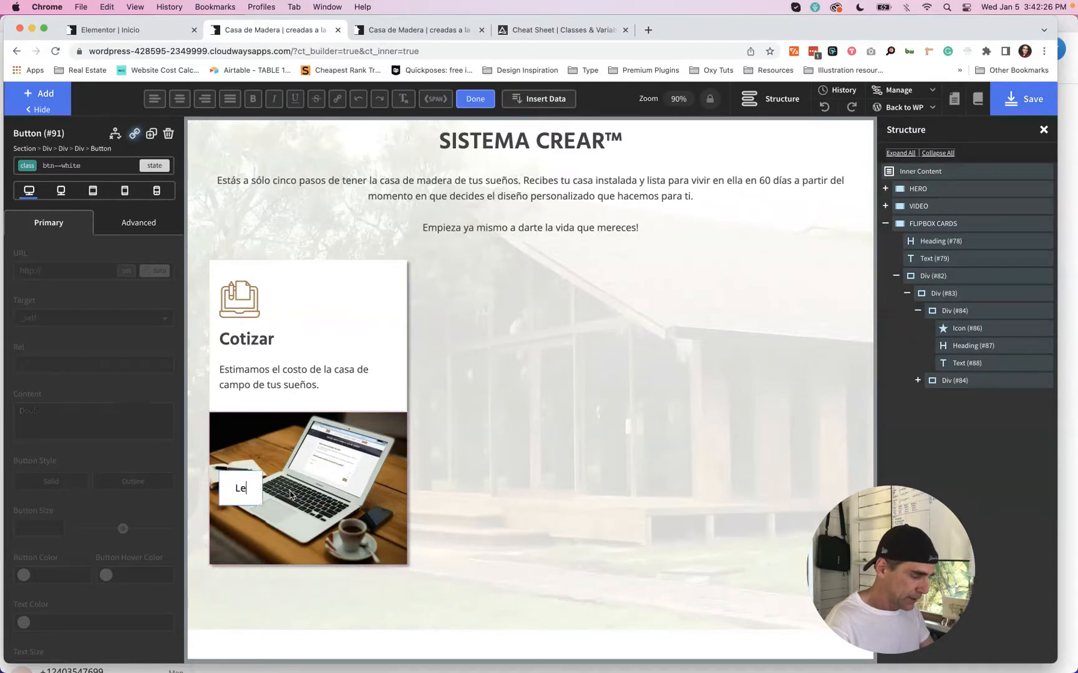
text(er M)
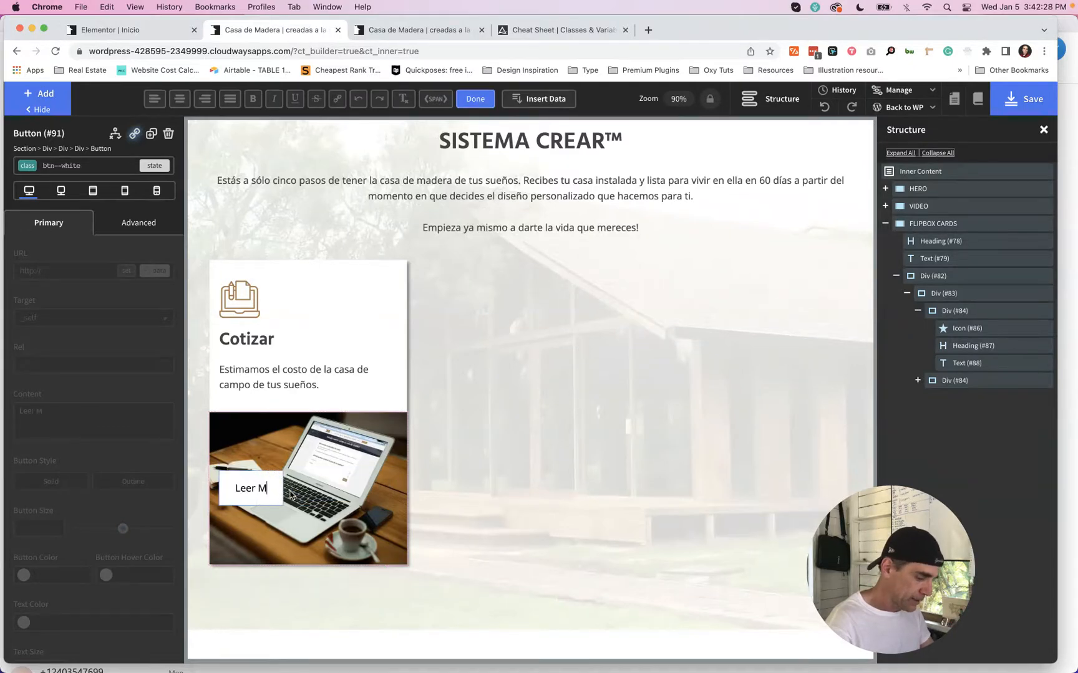
text(ás)
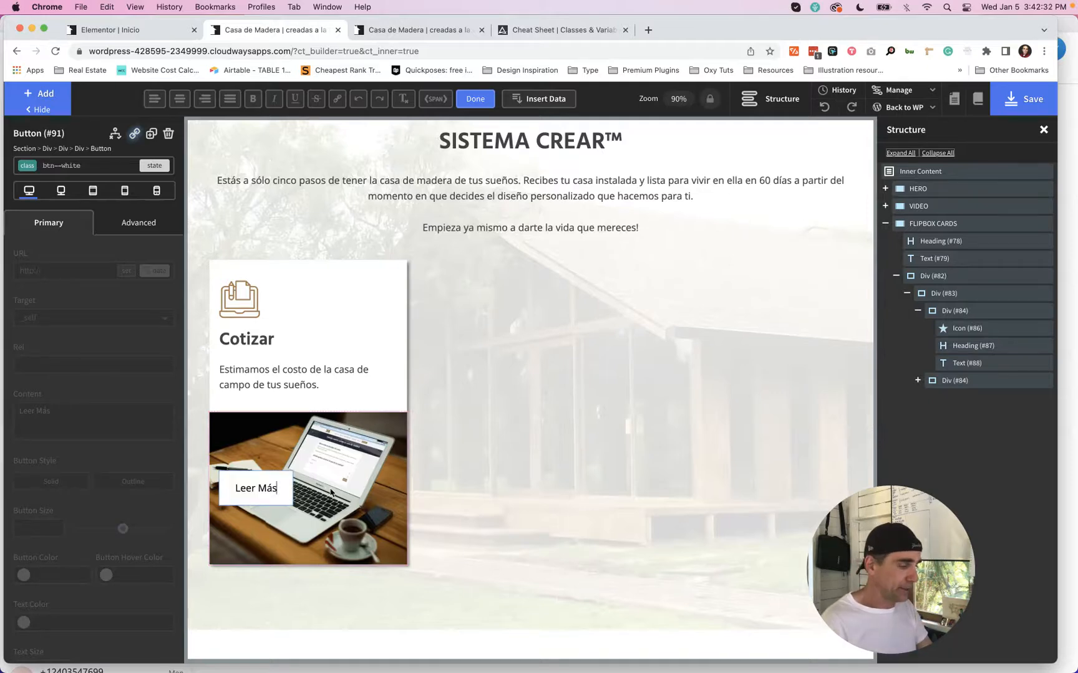
Step: Center the back card div's child elements horizontally through its ID styling
click(312, 458)
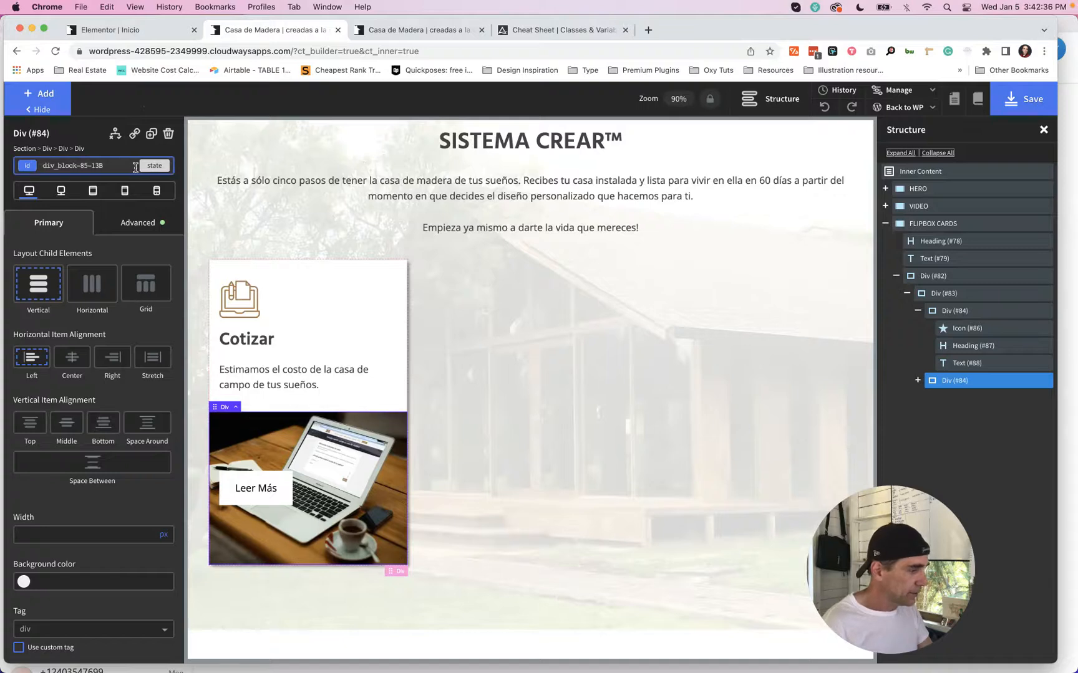
click(71, 361)
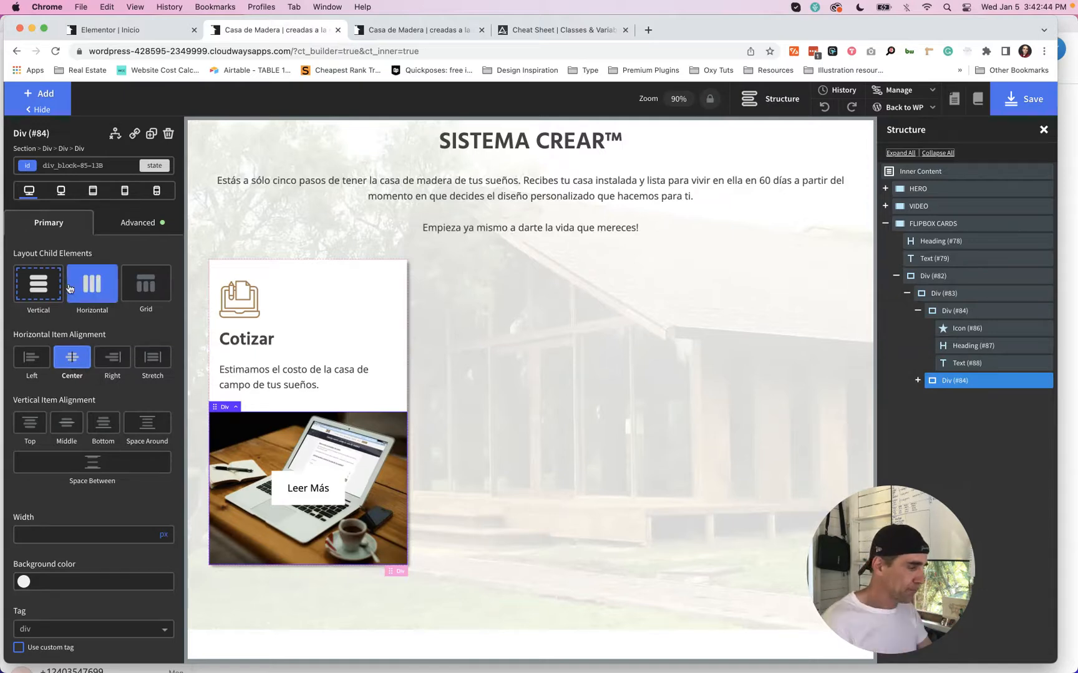
click(82, 167)
click(81, 167)
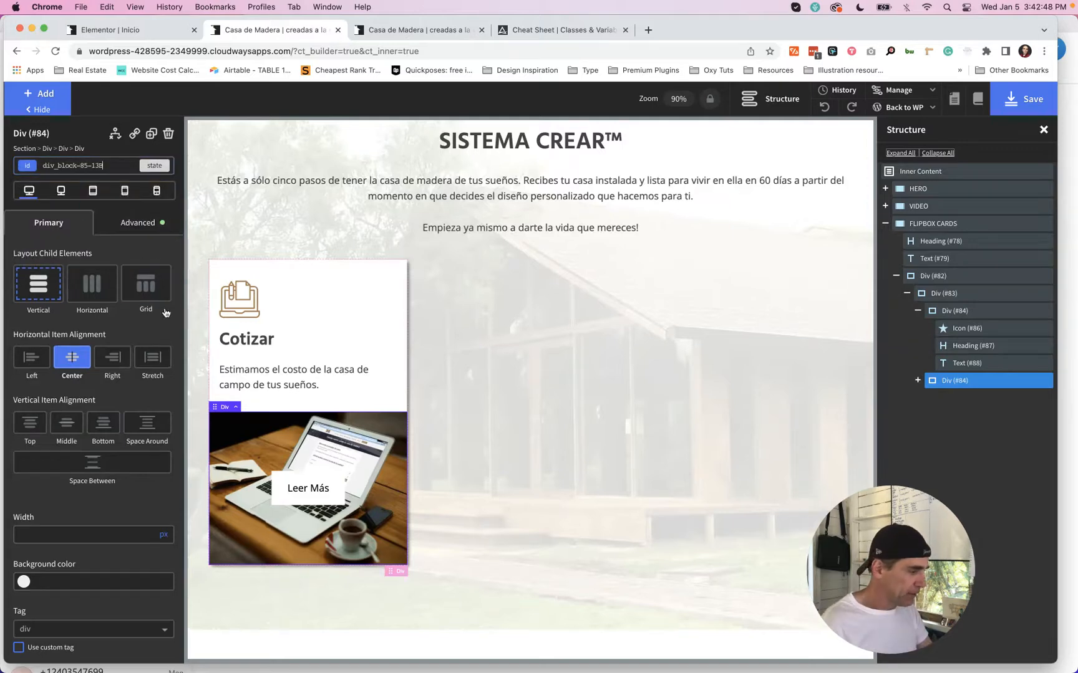
scroll(130, 506, down, 1)
scroll(130, 506, up, 1)
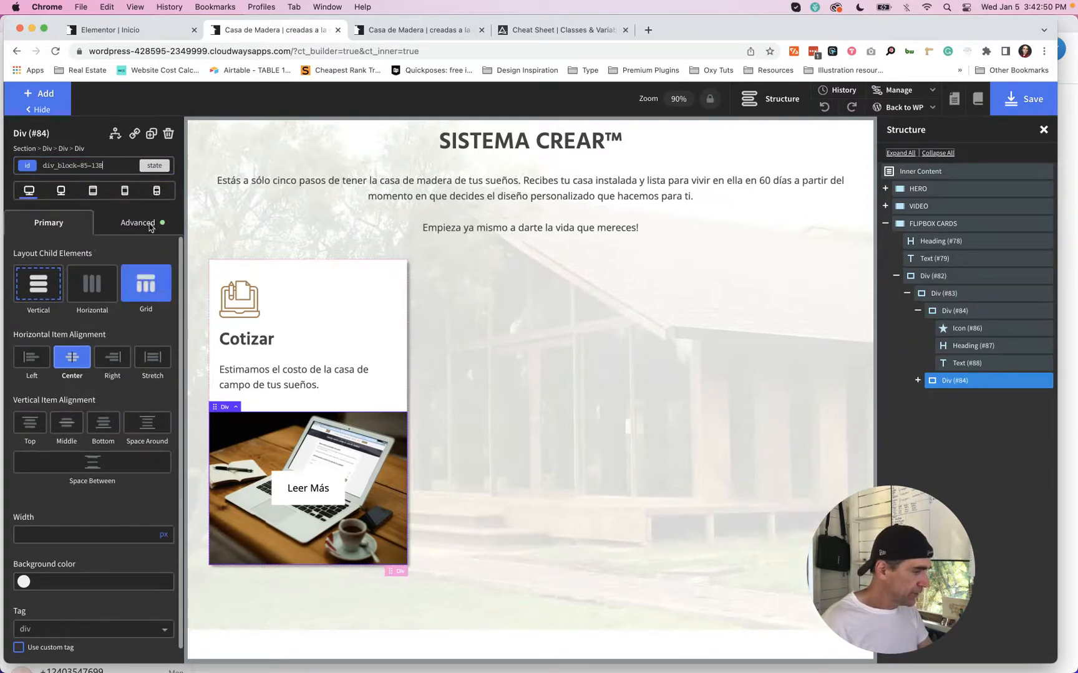
Step: Set the back card div's typography font weight to 600
click(138, 225)
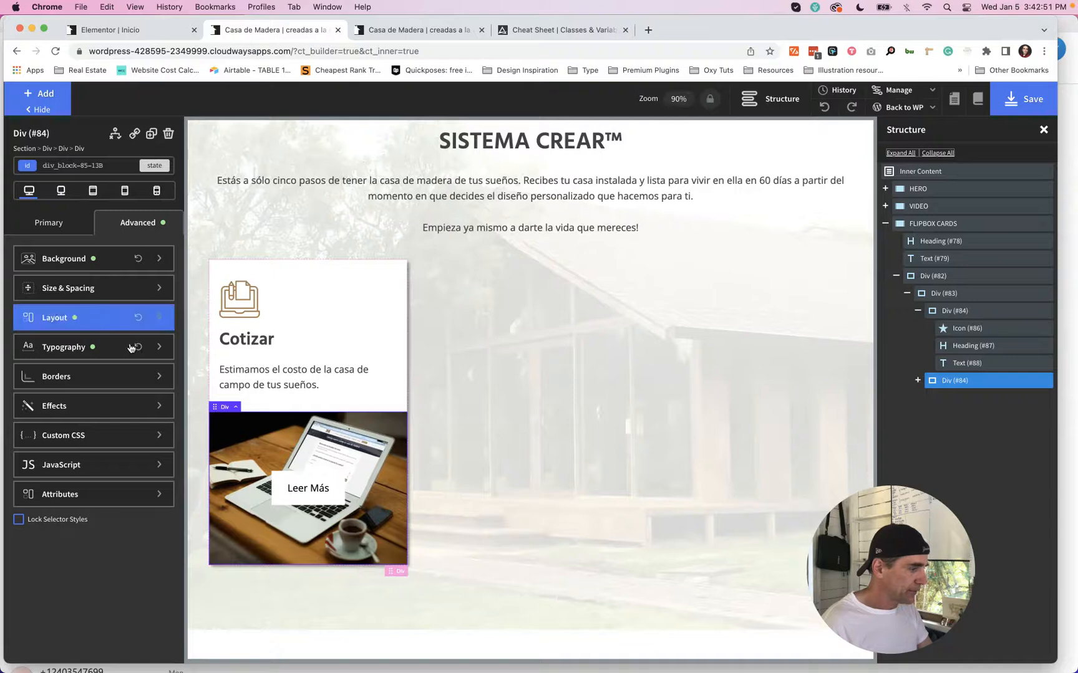
click(65, 345)
scroll(72, 477, down, 1)
click(68, 382)
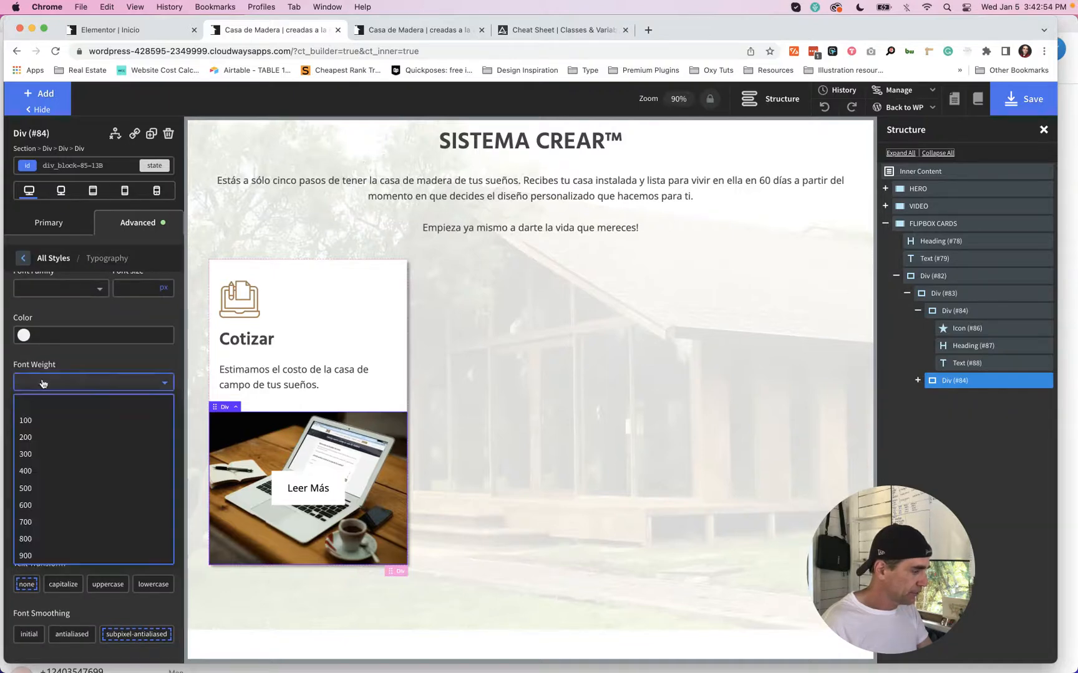
click(35, 504)
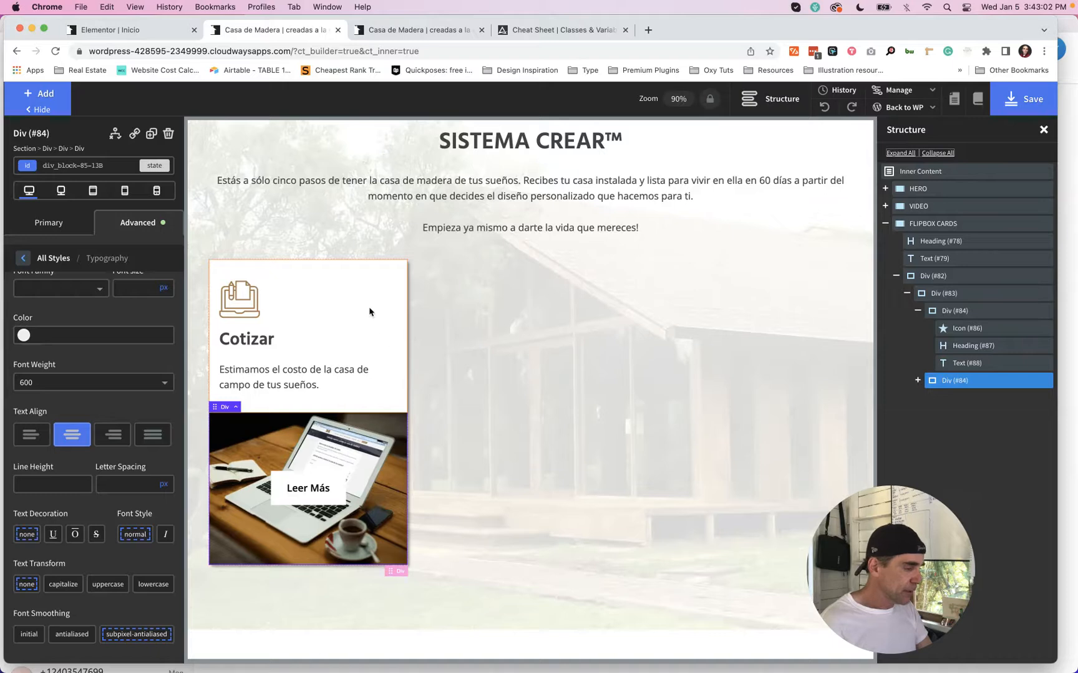
Step: Examine the classes assigned to the flipbox wrapper div and to its front and back child divs
click(917, 313)
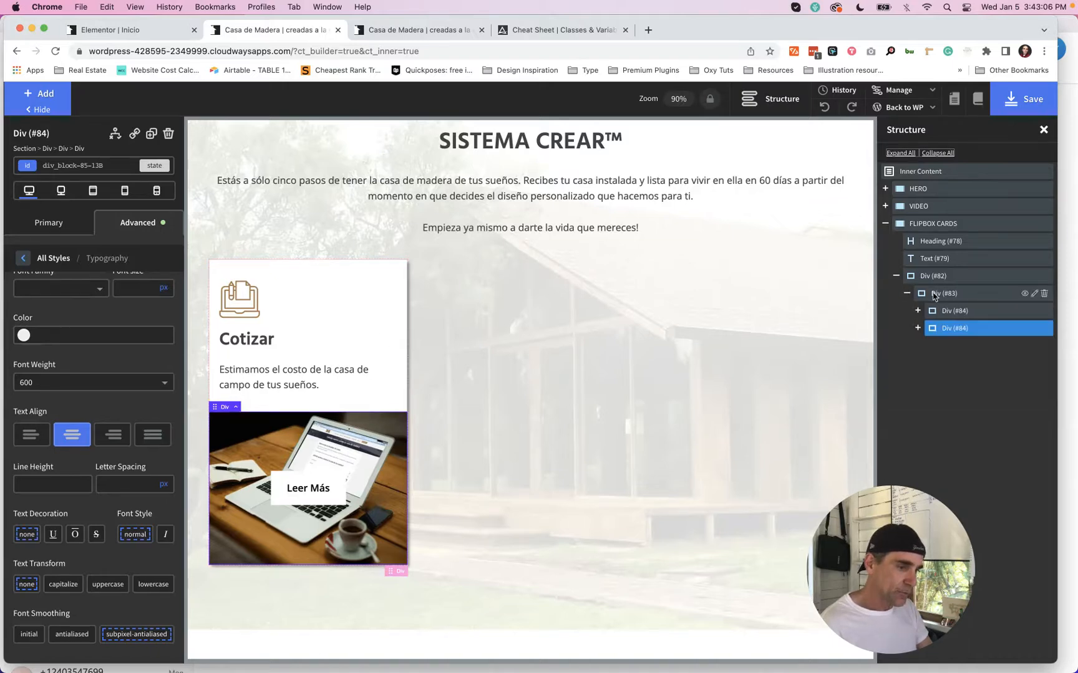
click(937, 294)
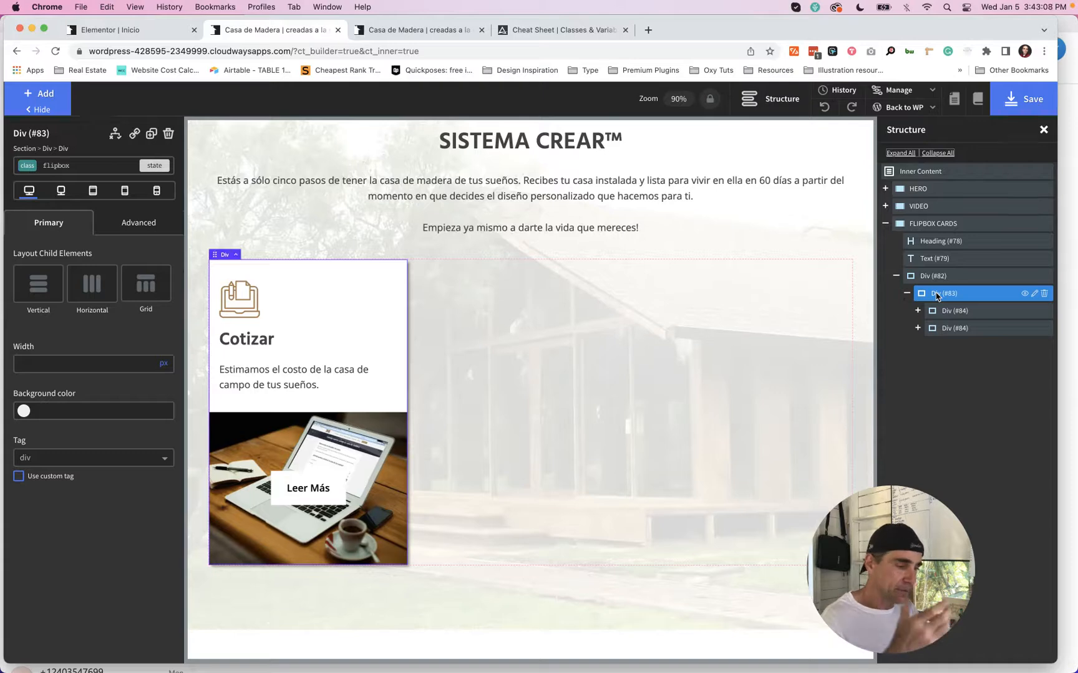
click(59, 166)
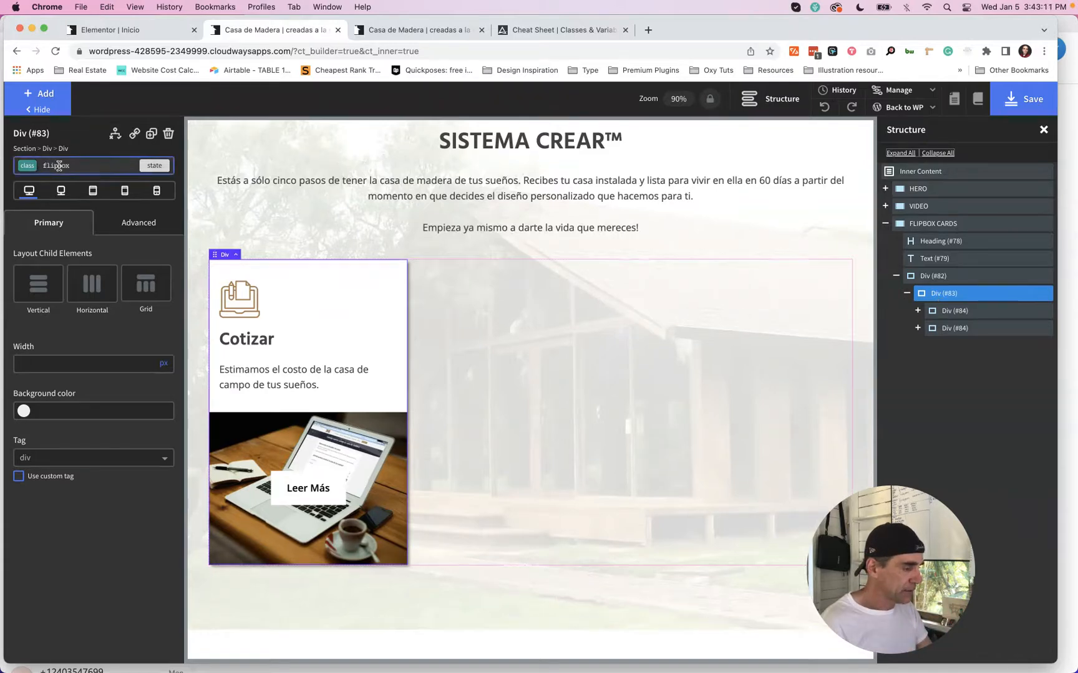
click(976, 315)
click(92, 167)
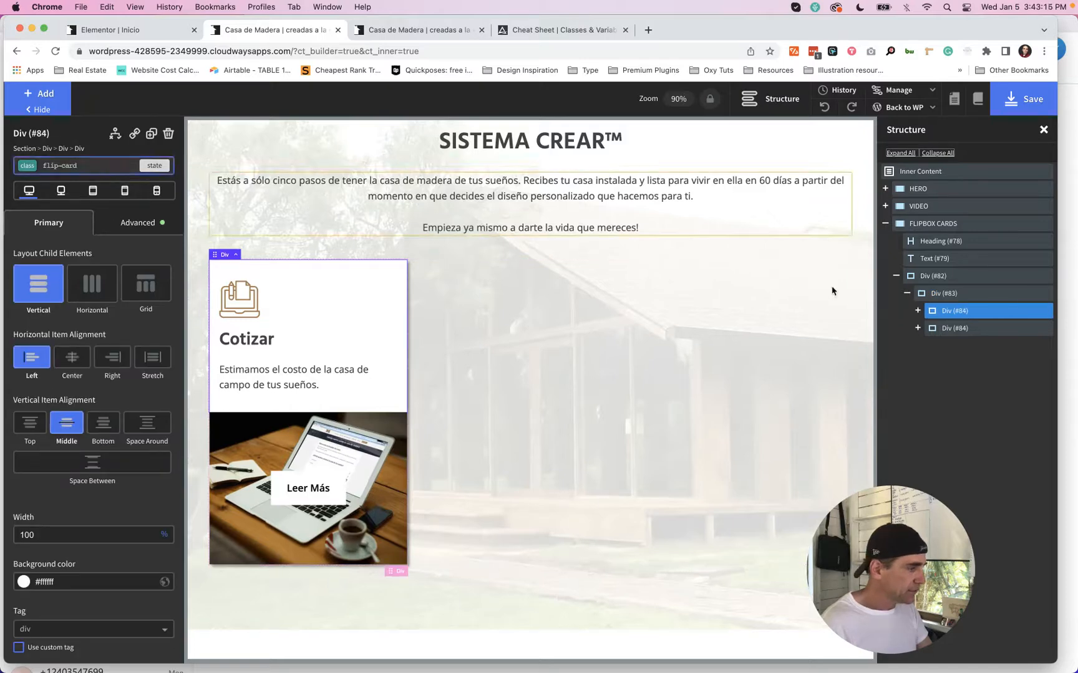
click(93, 165)
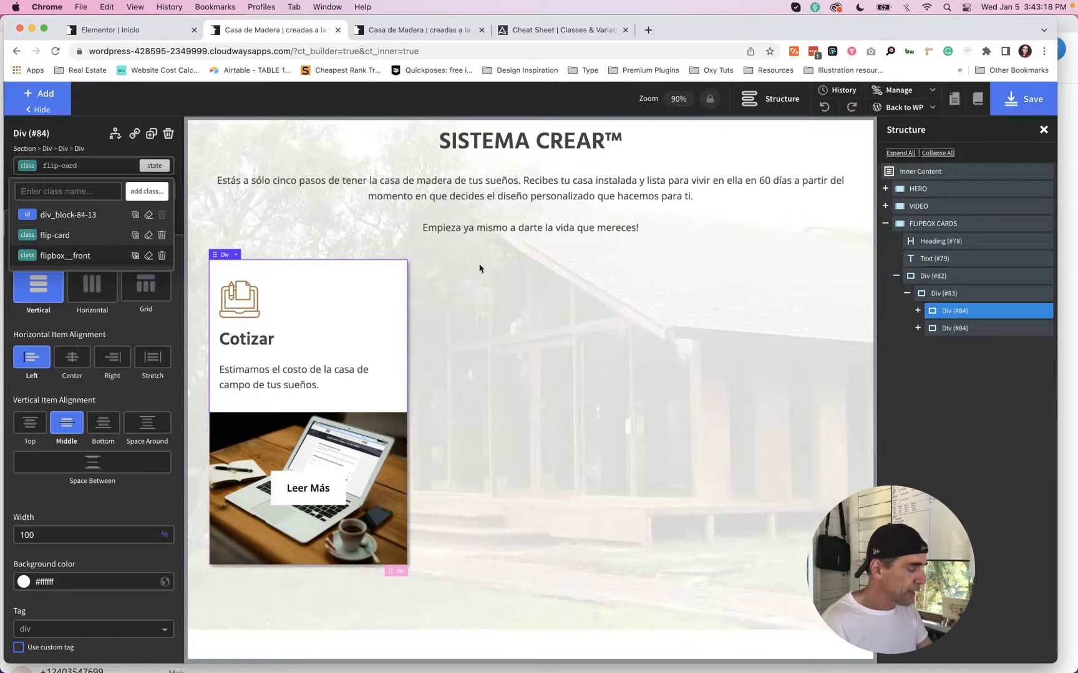
click(946, 328)
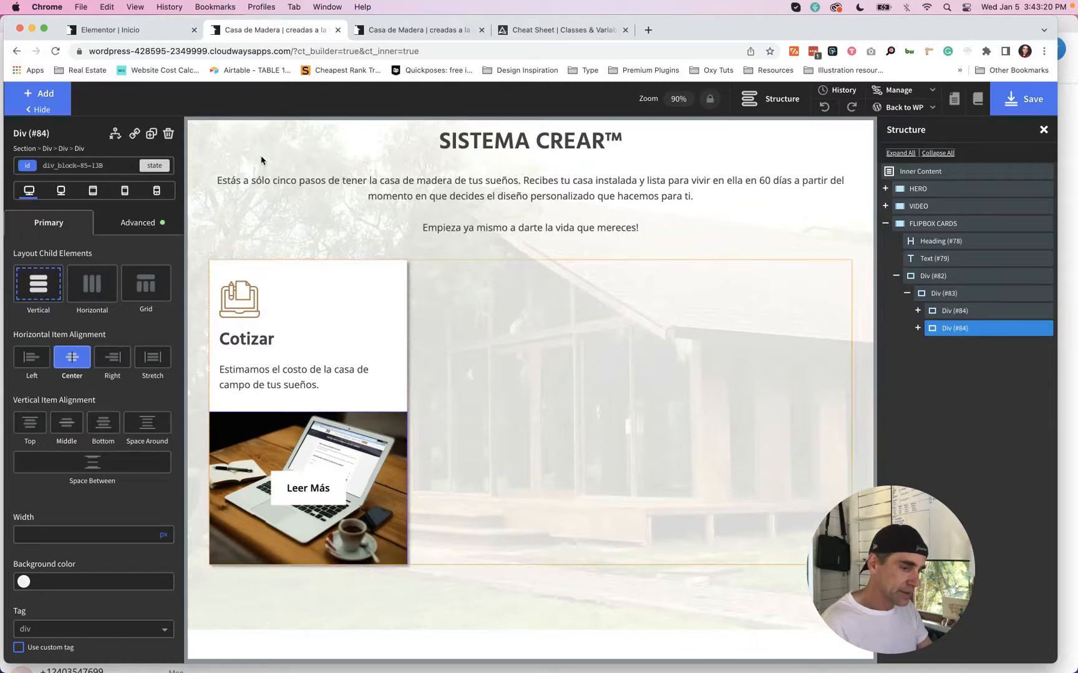
click(91, 165)
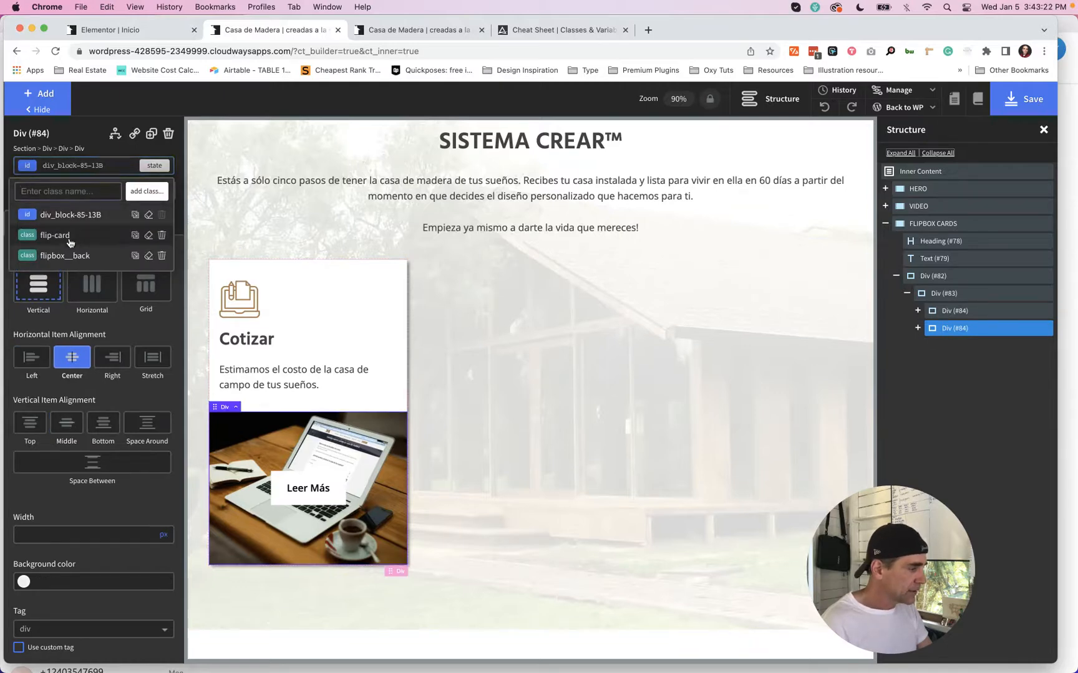
Step: Rename the div that holds the front and back cards as FLIPBOX FRONT BACK WRAPPER
click(943, 294)
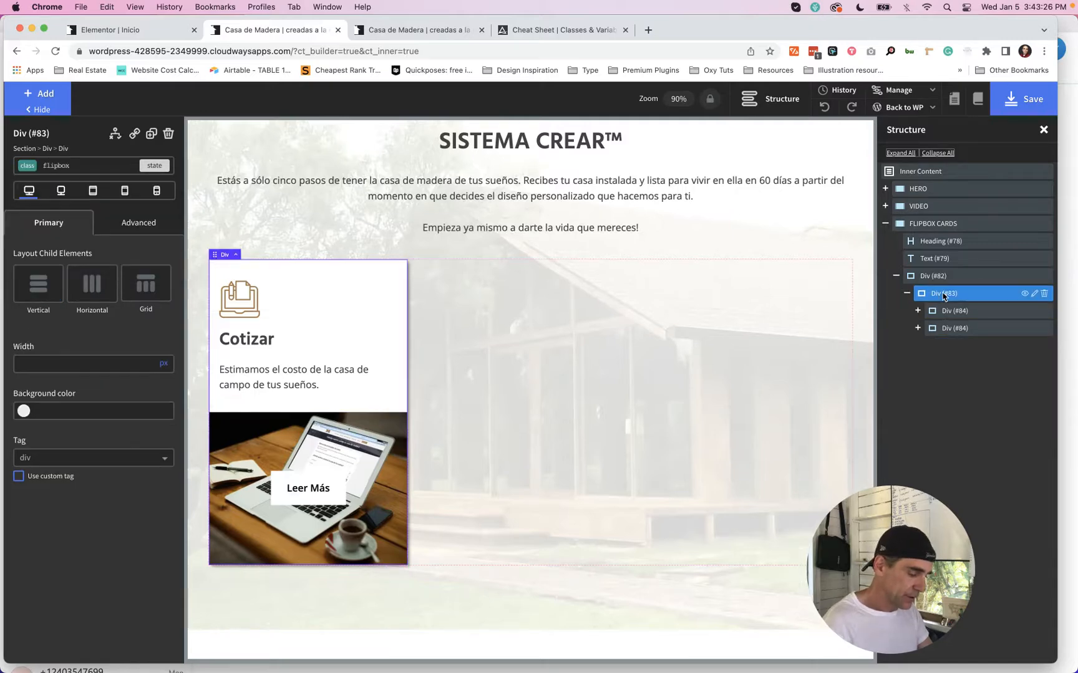
double_click(944, 295)
text(FLIPBOX FRONT BACK WRAPPER)
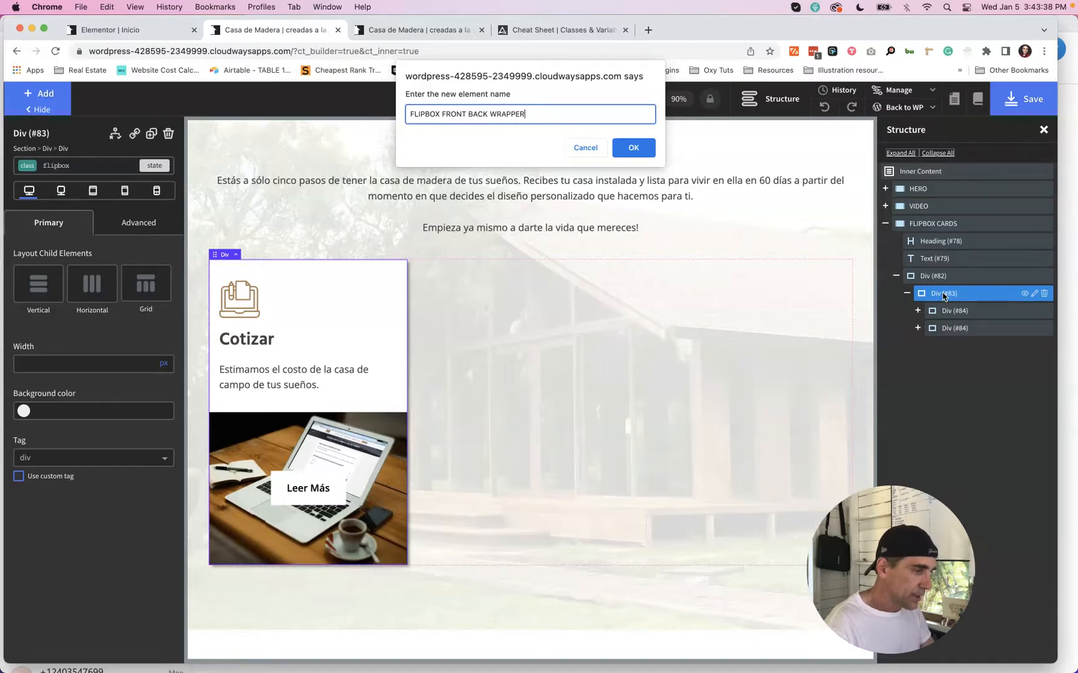
key(Return)
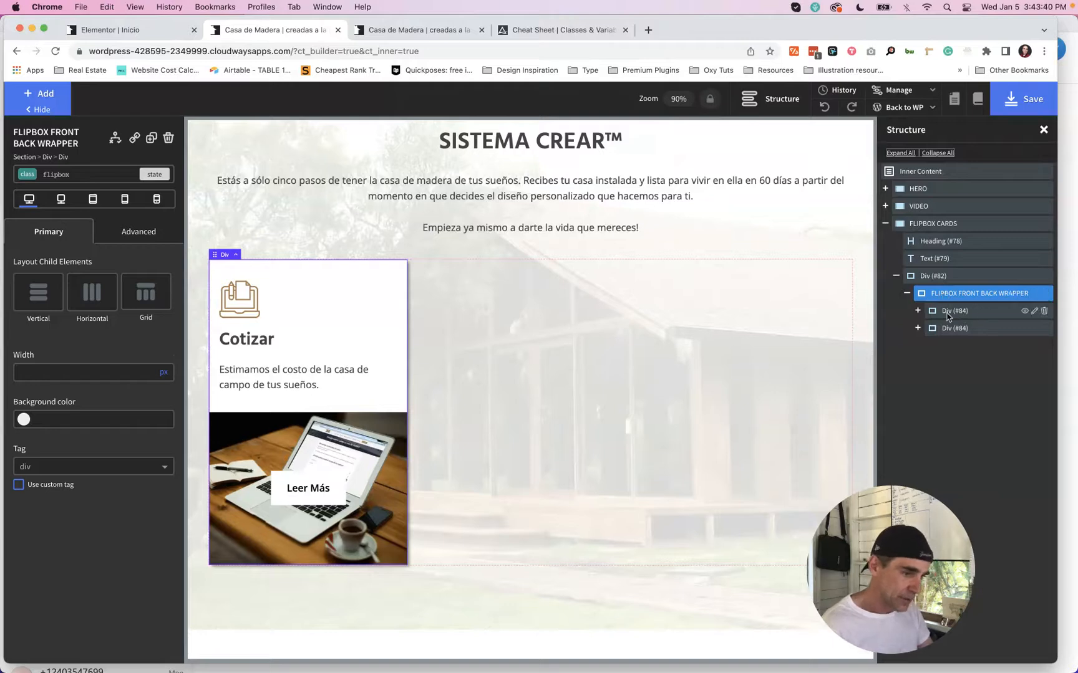
Step: Rename the first child div of FLIPBOX FRONT BACK WRAPPER as FLIPBOX FRONT
click(946, 315)
double_click(946, 314)
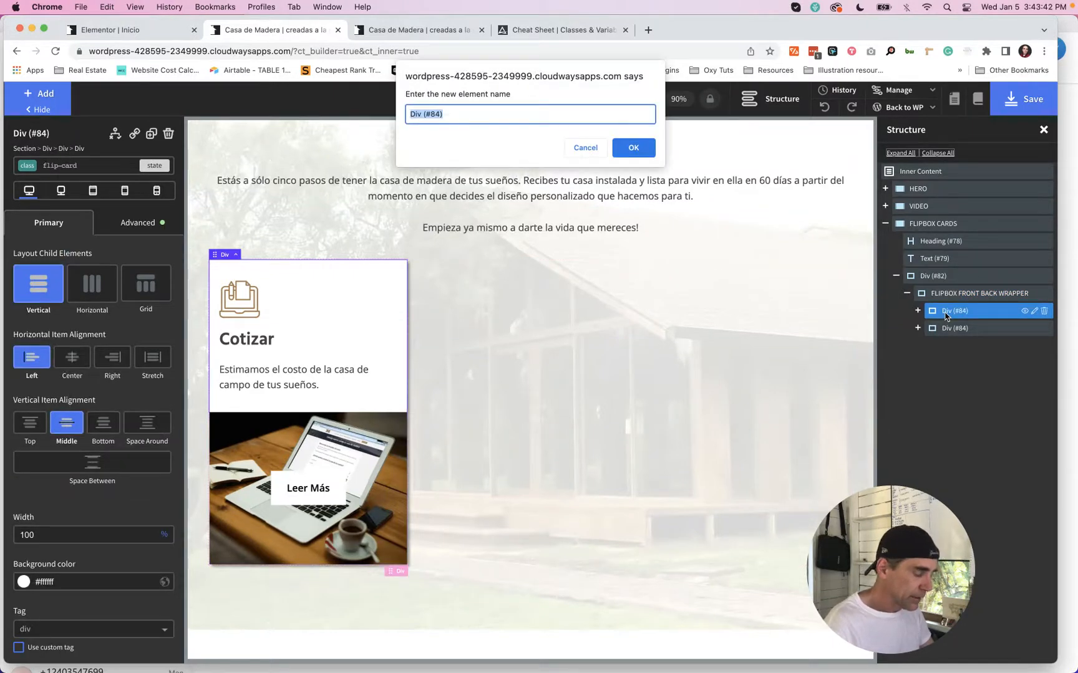
text(FLIPBOX FRONT)
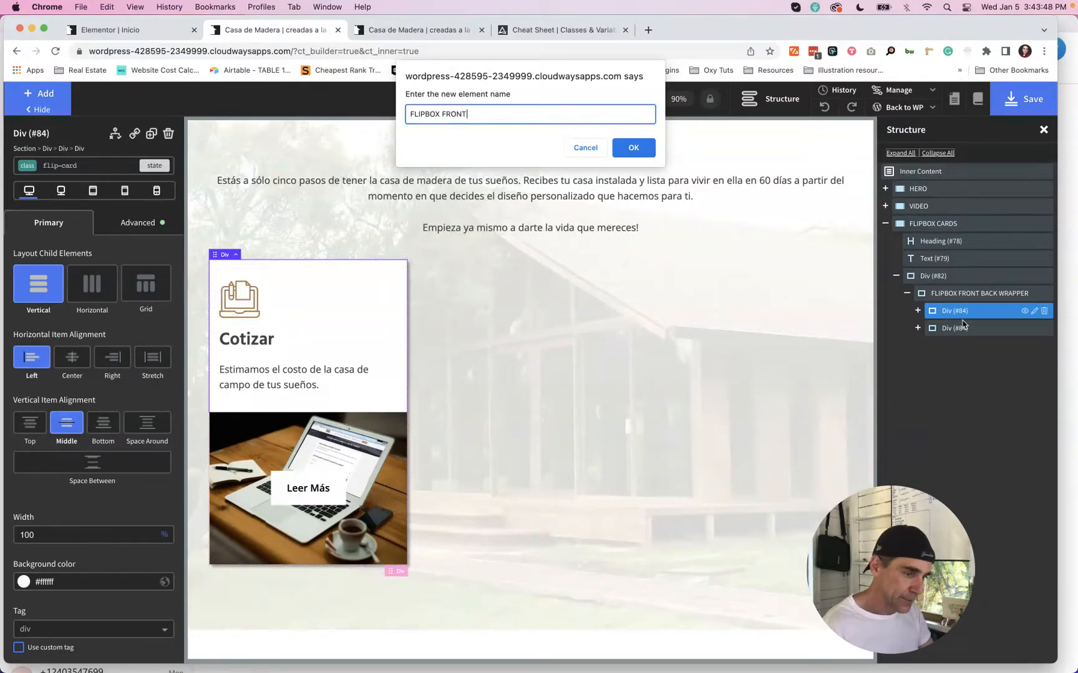
key(Return)
Step: Rename the second child div of FLIPBOX FRONT BACK WRAPPER as FLIPBOX BACK
click(952, 333)
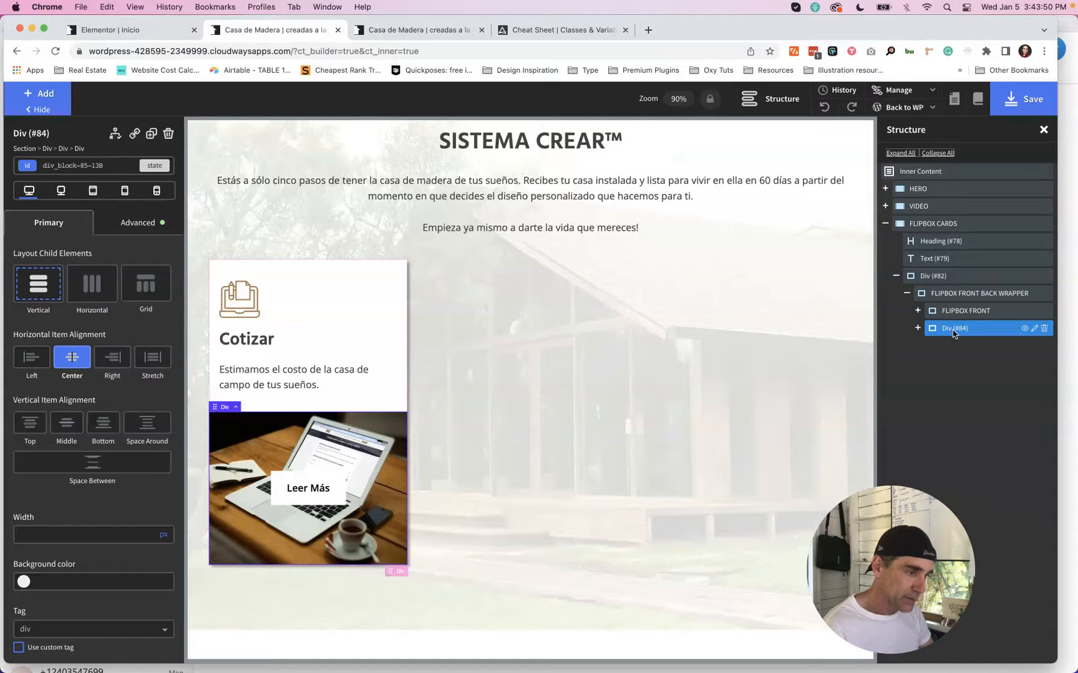
double_click(953, 333)
text(FLIPBOX BACK)
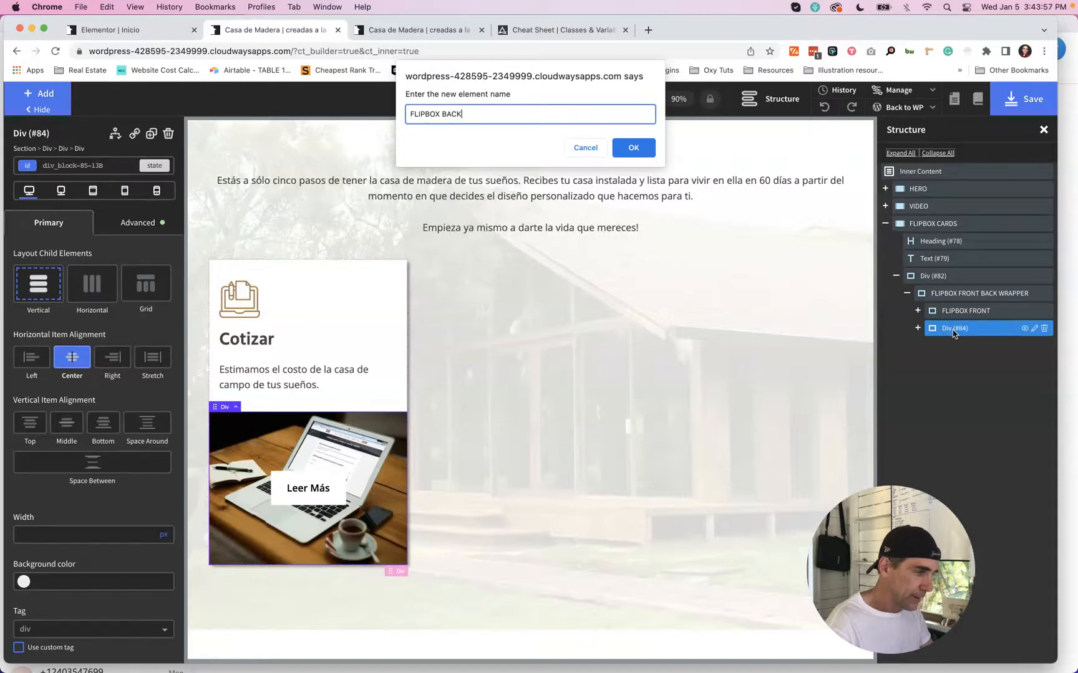
key(Return)
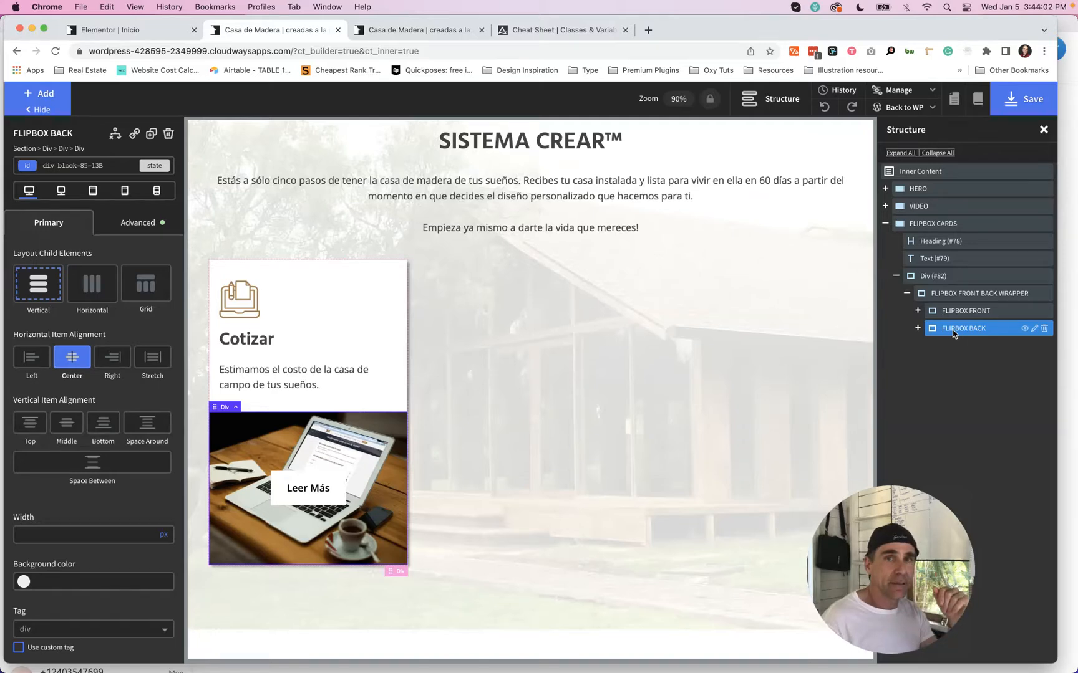
Step: Save the page and review the SISTEMA CREAR section on the reloaded front-end page
click(1023, 98)
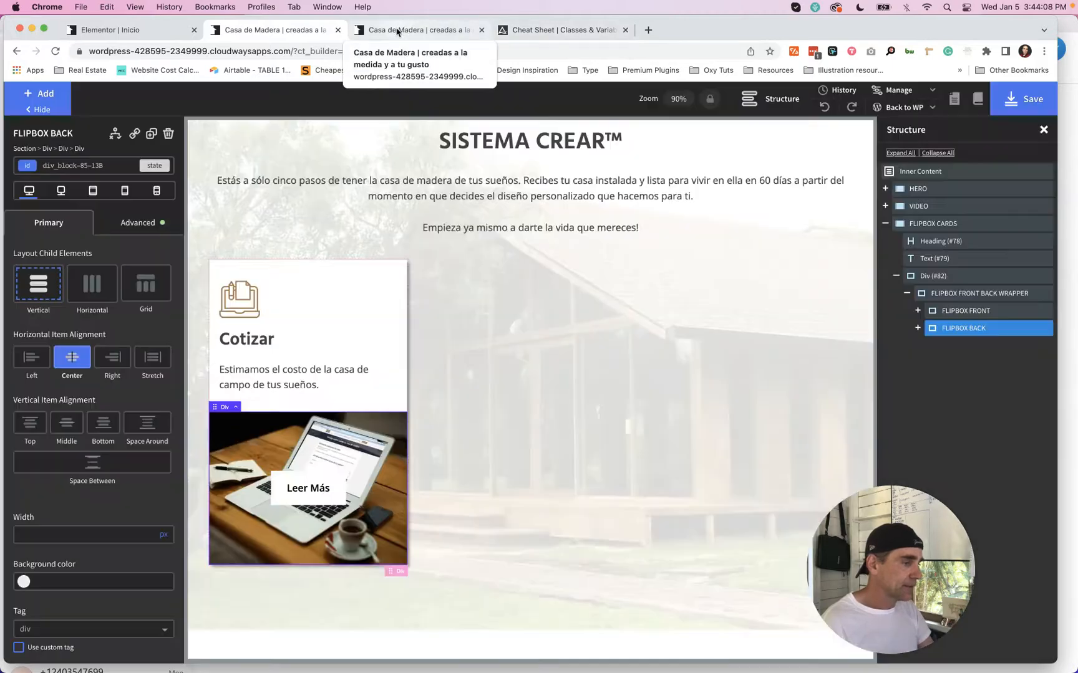
click(397, 32)
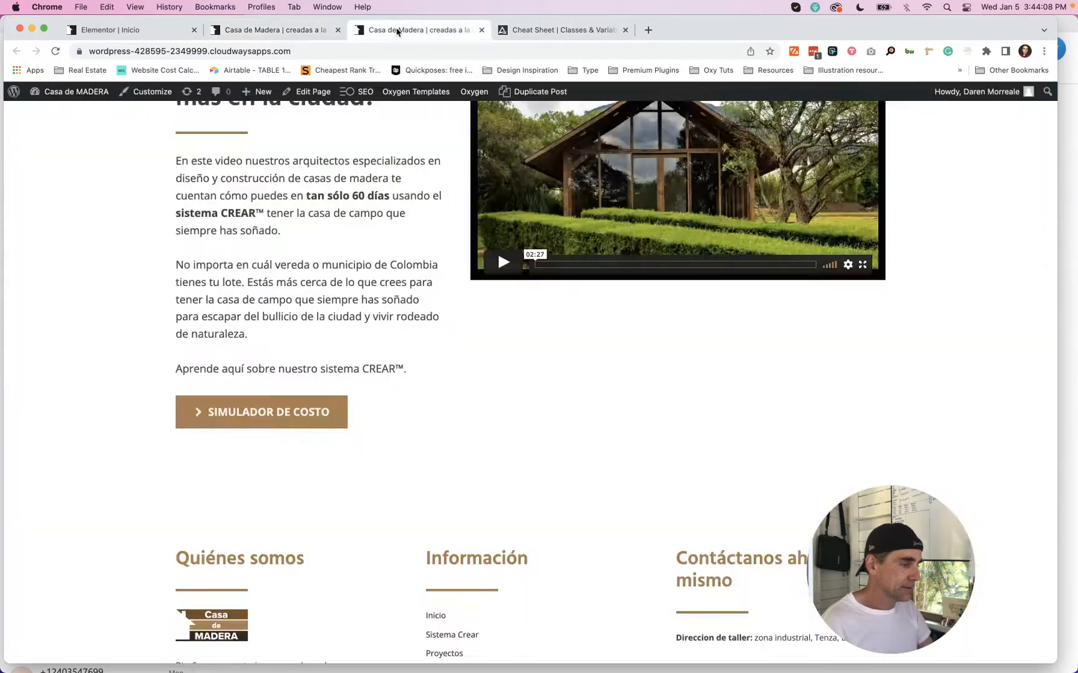
key(super+r)
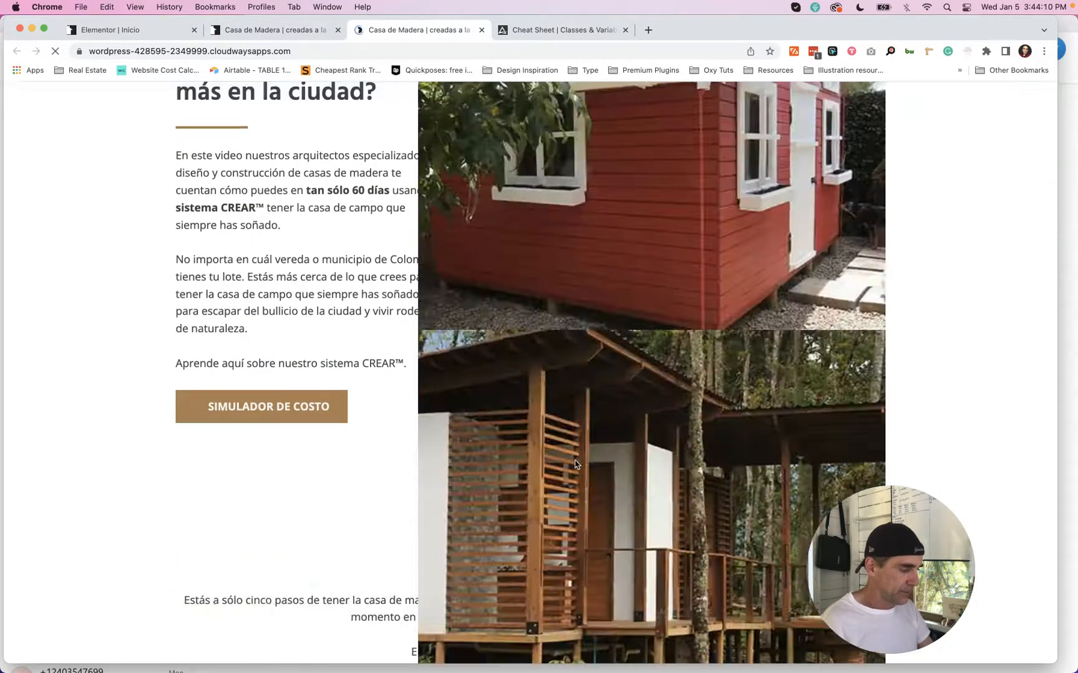
scroll(575, 464, down, 5)
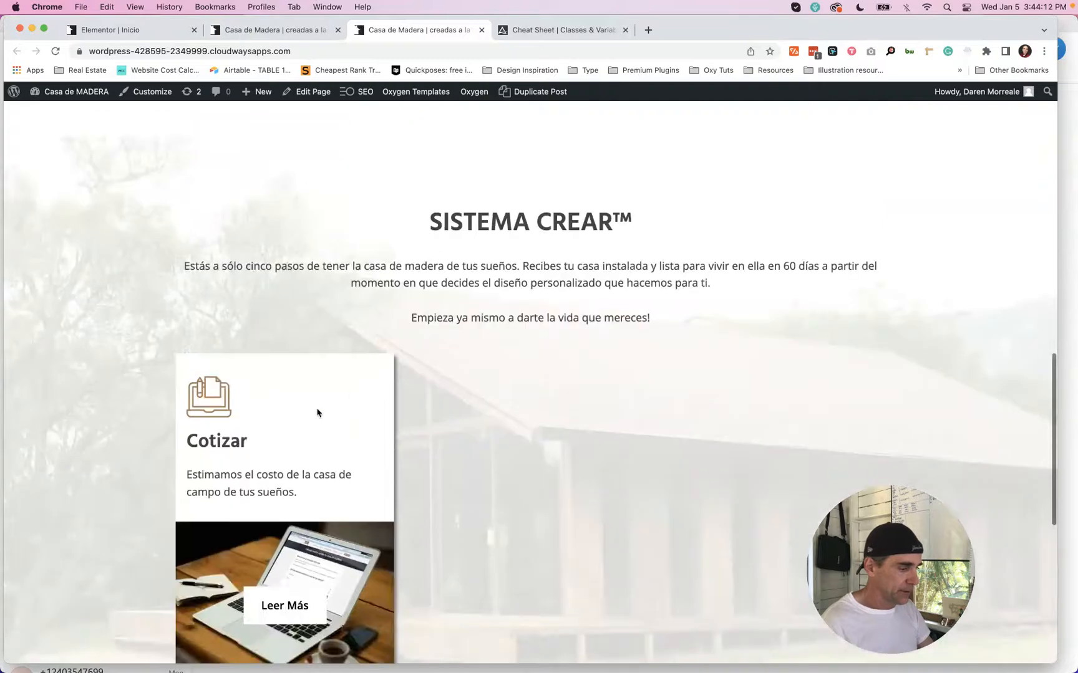
scroll(317, 413, down, 3)
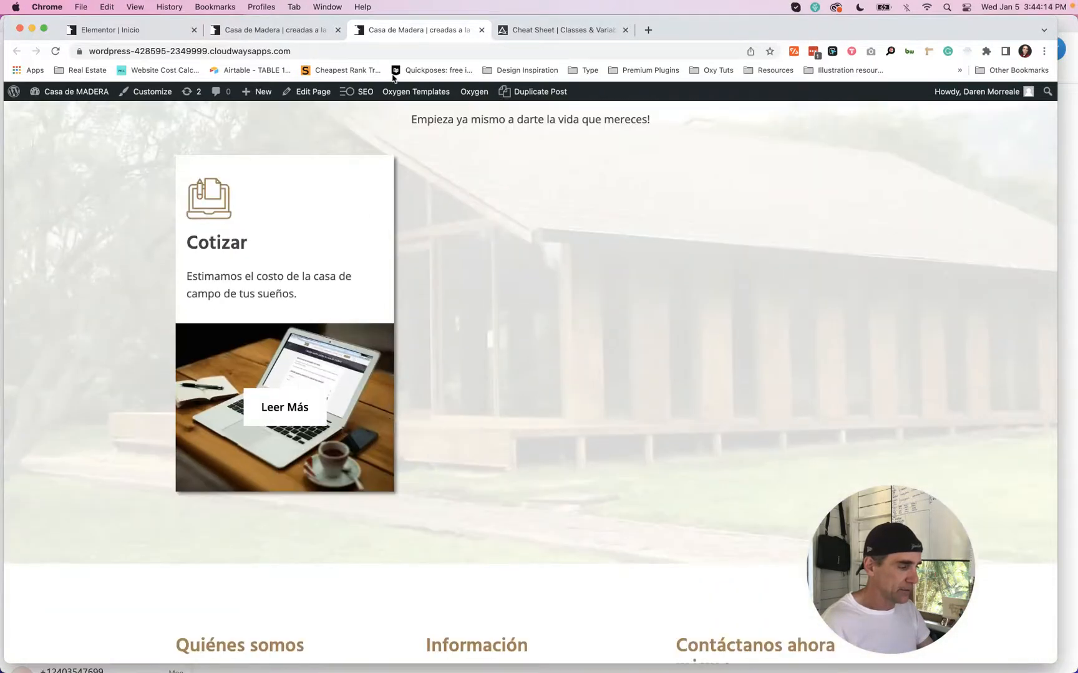
Step: Switch to WorkFlowy, copy the entire Flip Box CSS snippet, and review its body:not(.ng-scope) rules
click(274, 30)
key(super+Tab)
key(super+Tab)
key(super+Tab)
key(super+Tab)
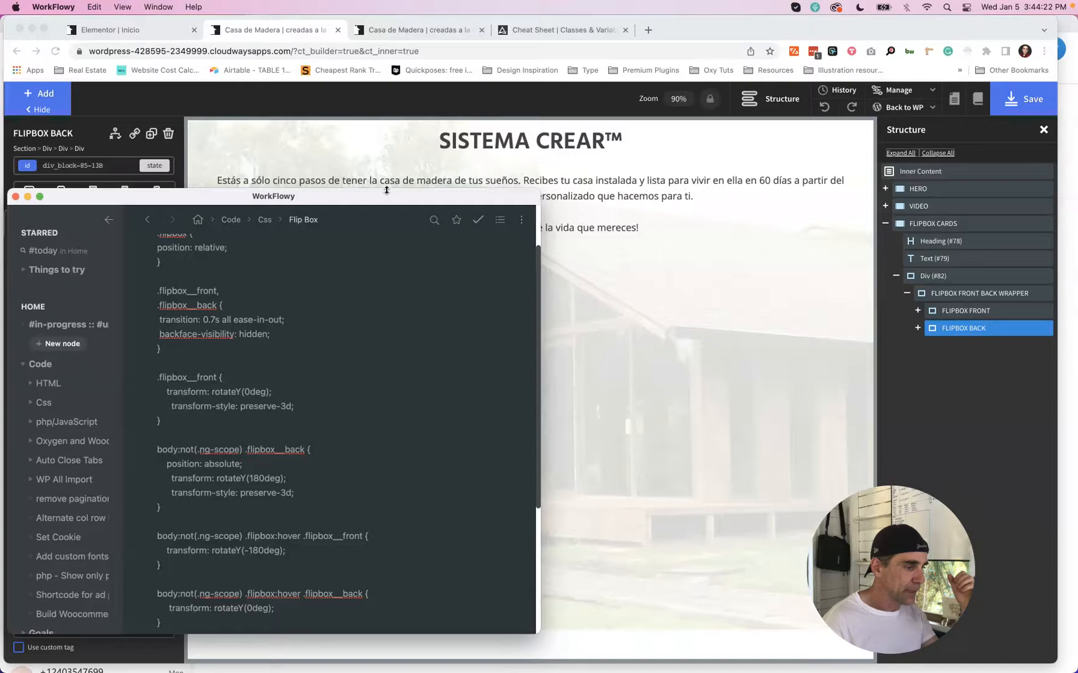
drag(387, 191, 386, 86)
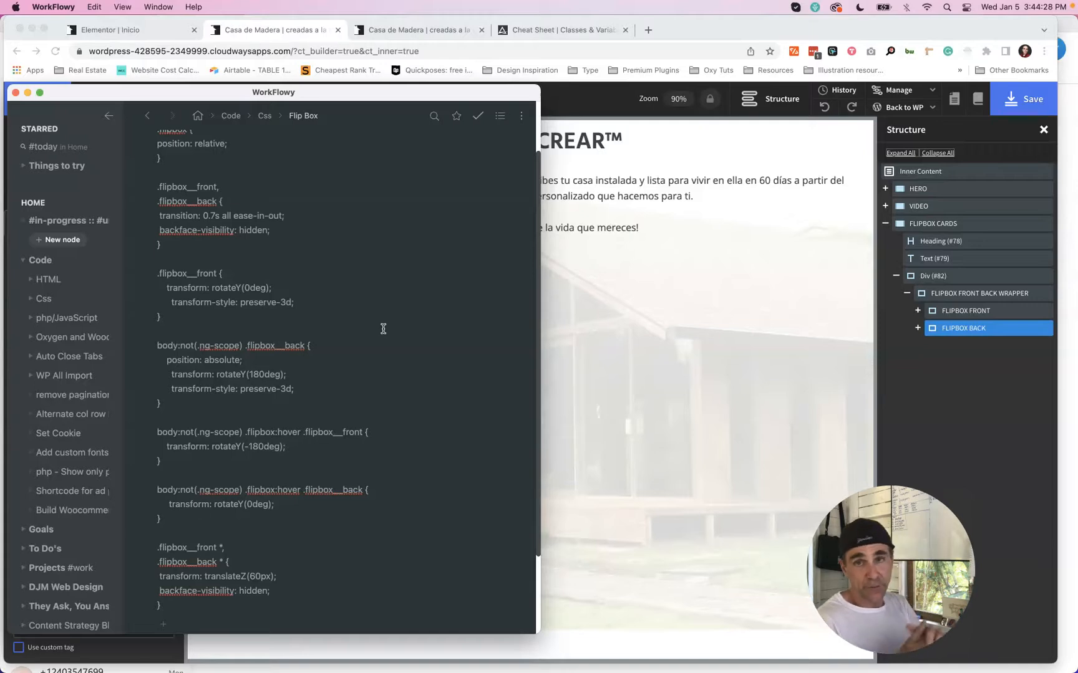
scroll(383, 328, up, 3)
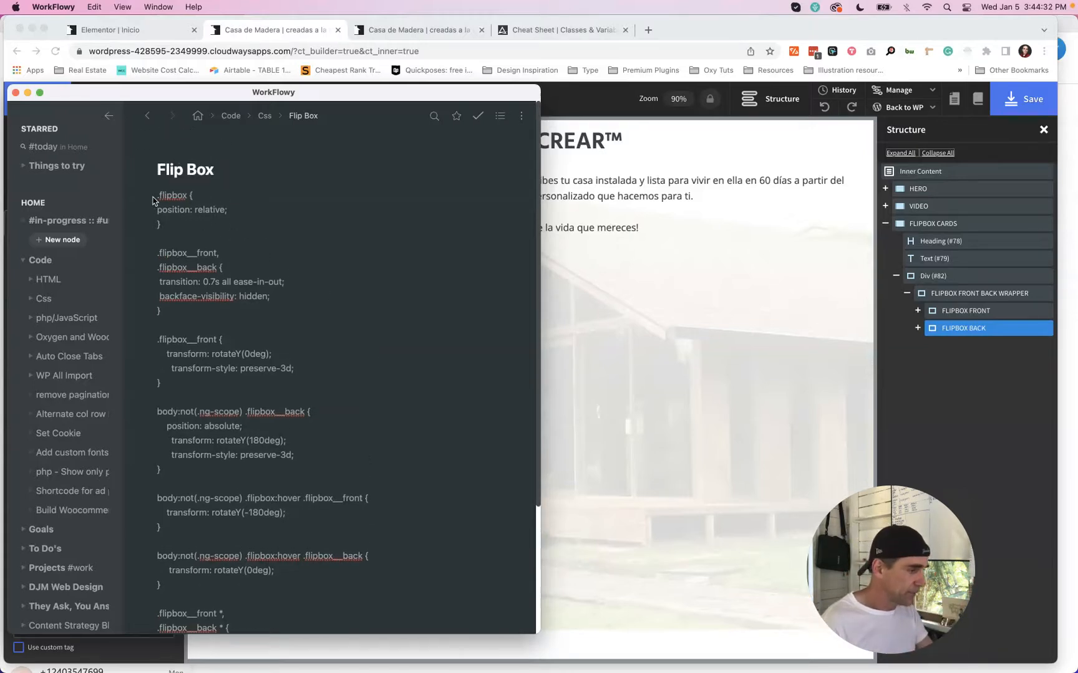
drag(157, 196, 185, 538)
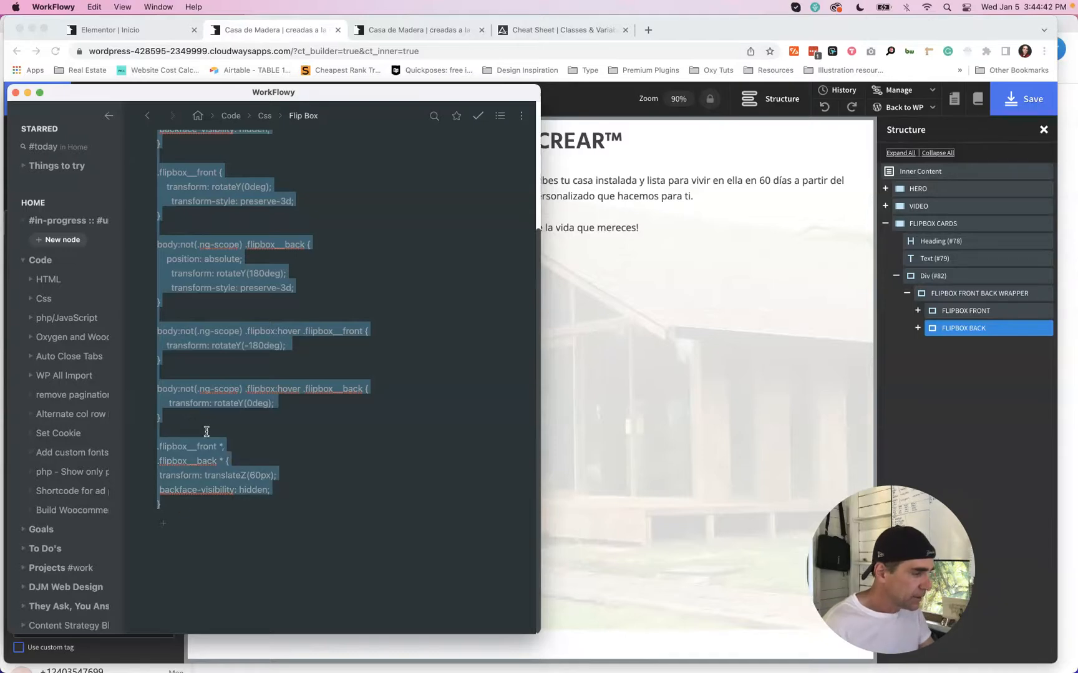
scroll(246, 271, up, 5)
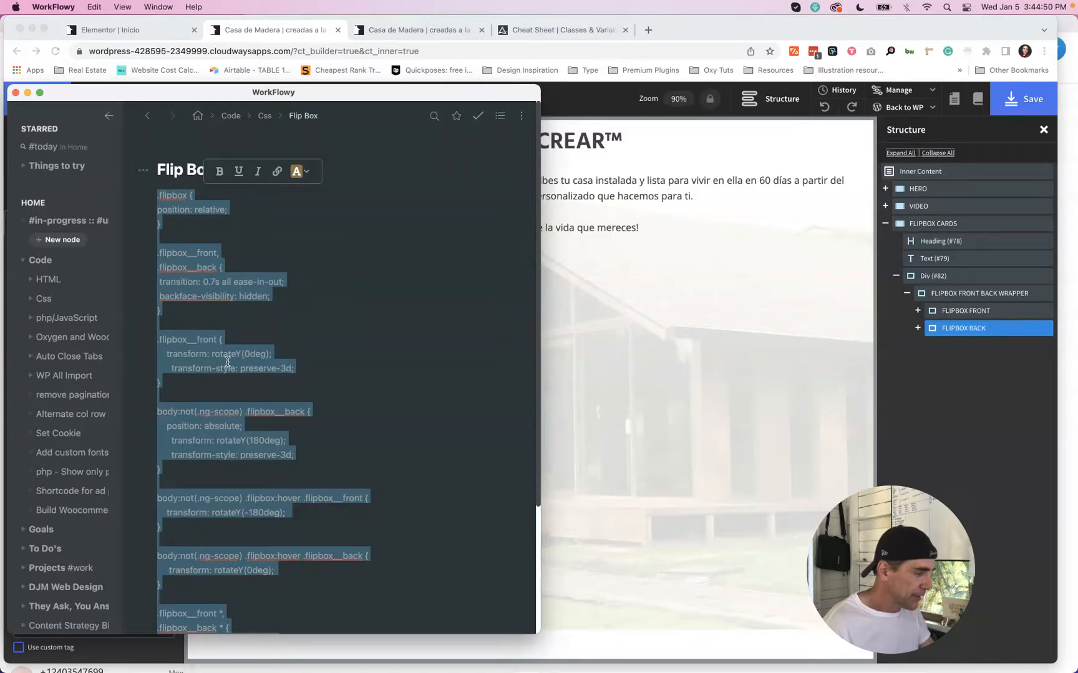
scroll(212, 363, down, 2)
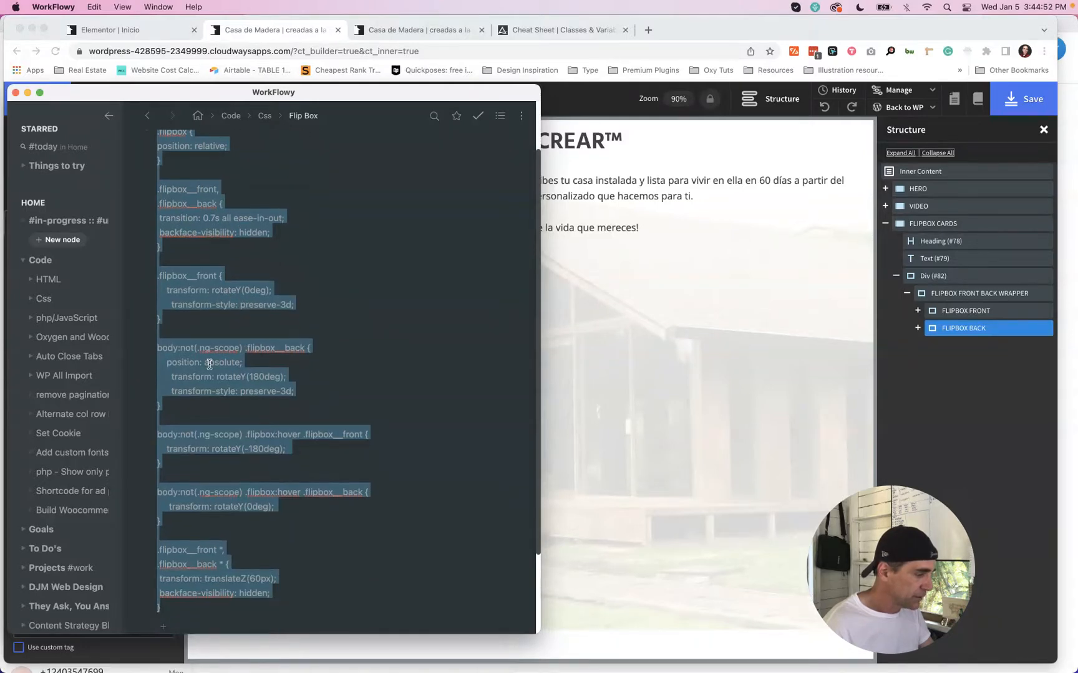
click(164, 349)
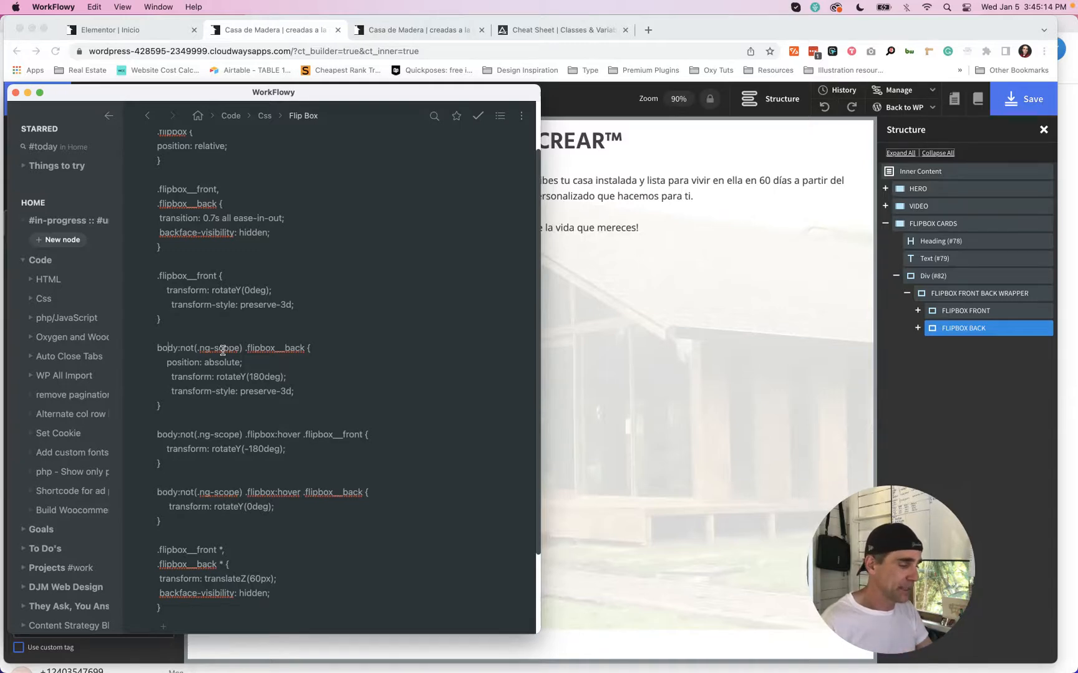
Step: Switch back to Chrome and paste the flip box CSS into Oxygen's default stylesheet, below the .flip-card rule
key(super+Tab)
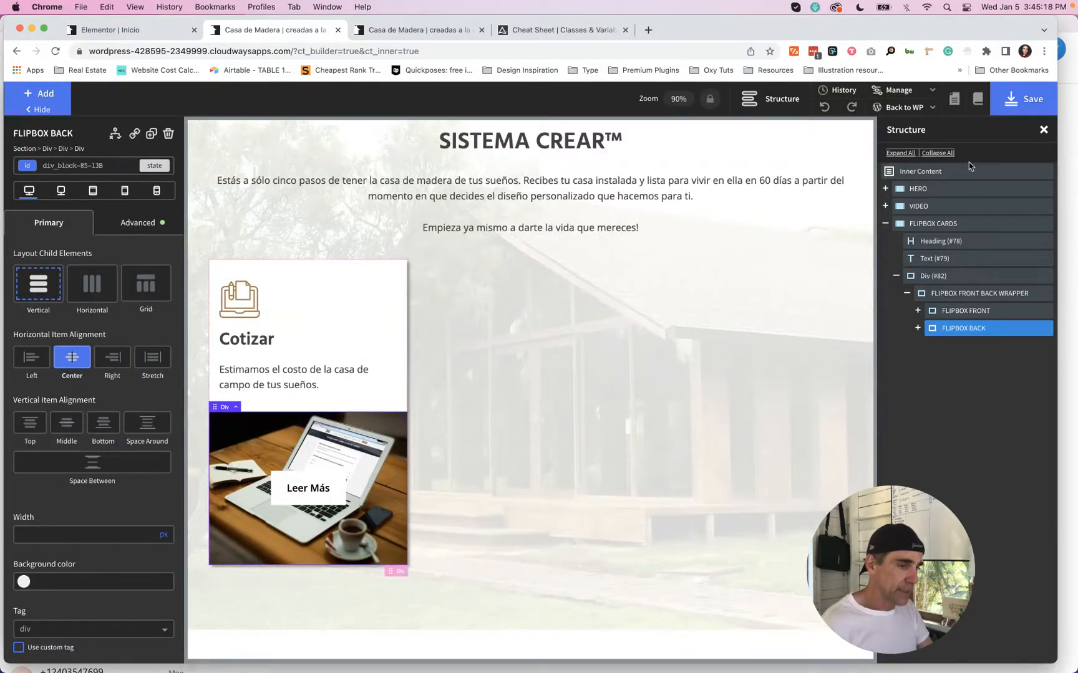
click(902, 95)
click(895, 132)
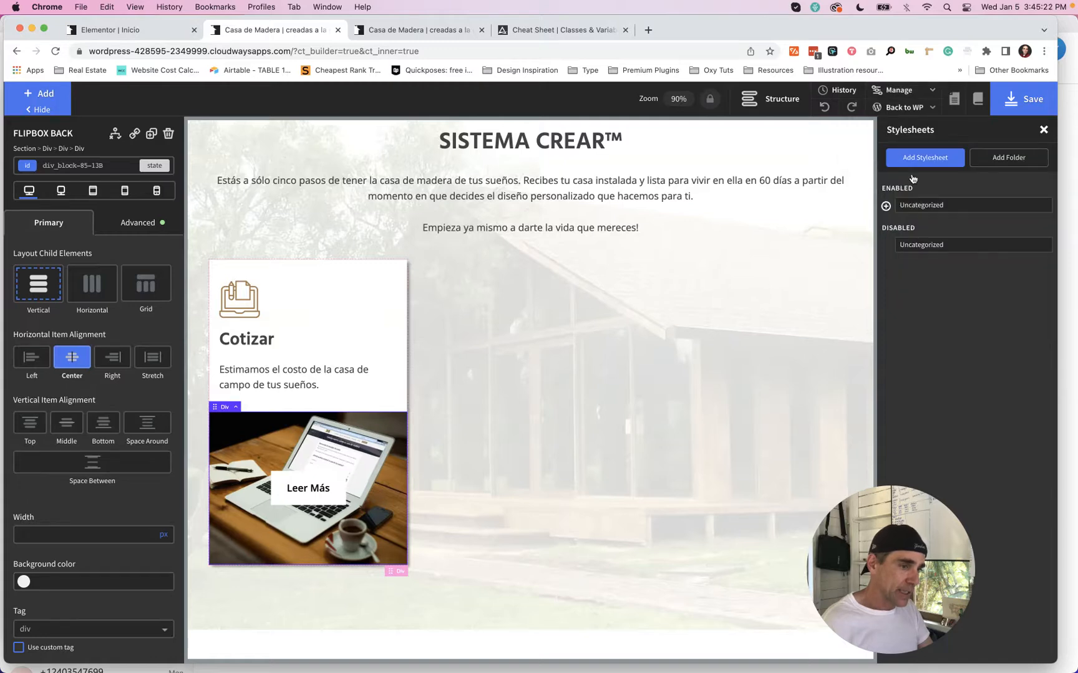
click(890, 210)
click(935, 234)
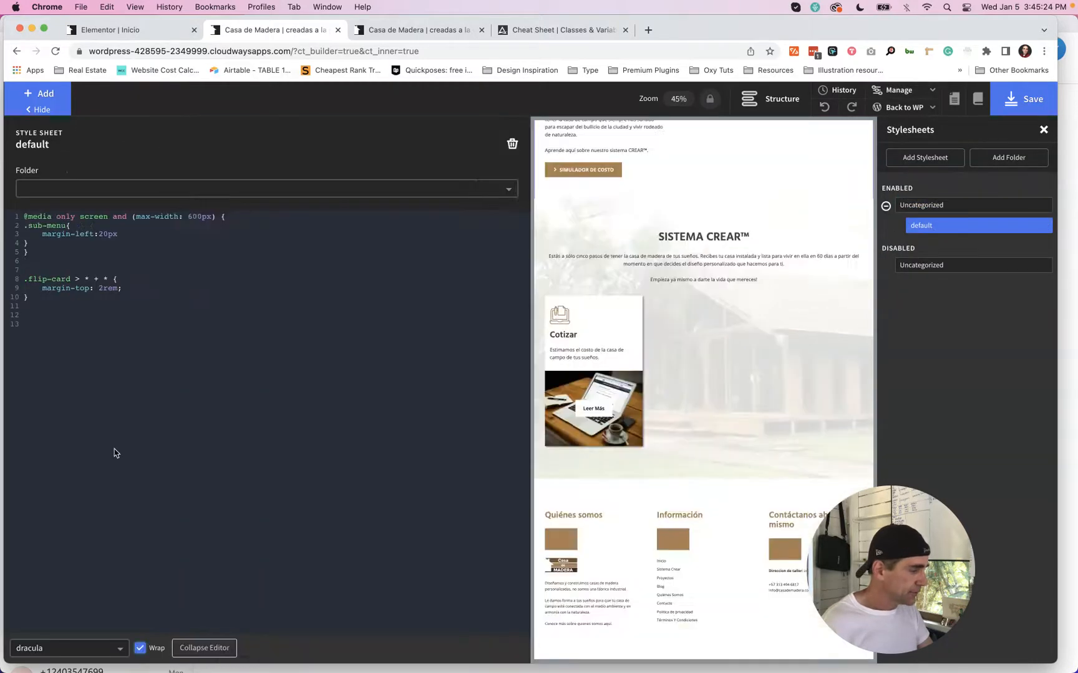
click(60, 317)
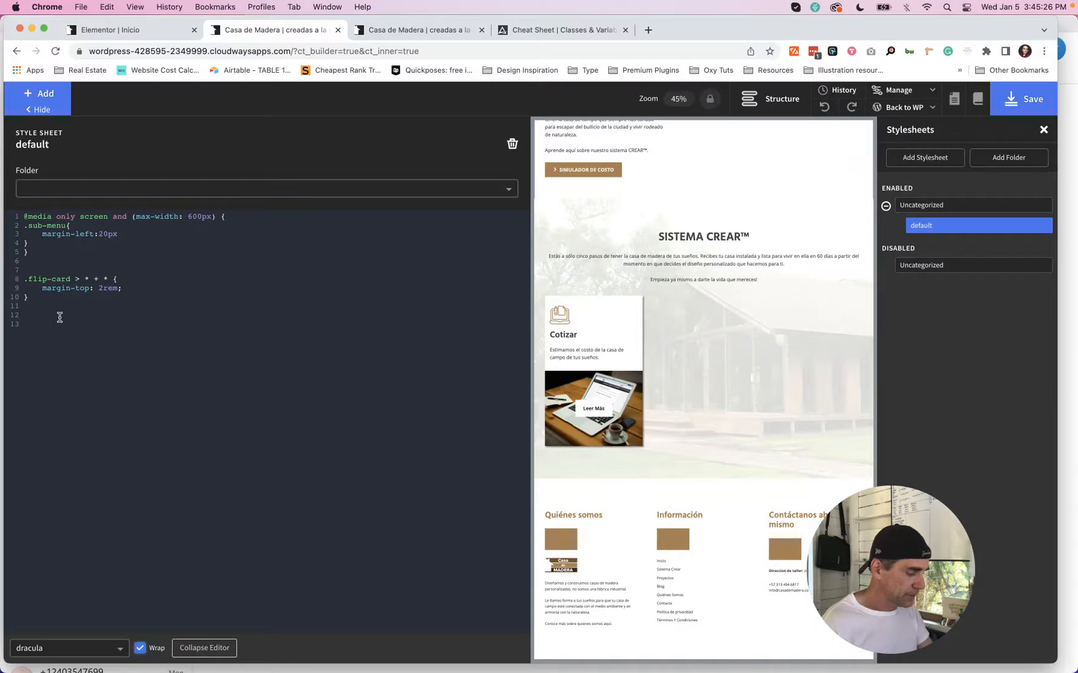
text(.flipbox { position: relative; }  .flipbox__front, .flipbox__back {  transition: 0.7s all ease-in-out;  backface-visibility: hidden; }  .flipbox__front {     transform: rotateY(0deg);       transform-style: preserve-3d; }  body:not(.ng-scope) .flipbox__back {     position: absolute;       transform: rotateY(180deg);       transform-style: preserve-3d; }  body:not(.ng-scope) .flipbox:hover .flipbox__front {     transform: rotateY(-180deg); }  body:not(.ng-scope) .flipbox:hover .flipbox__back {      transform: rotateY(0deg); }  .flipbox__front *, .flipbox__back * {  transform: translateZ(60px);  backface-visibility: hidden; })
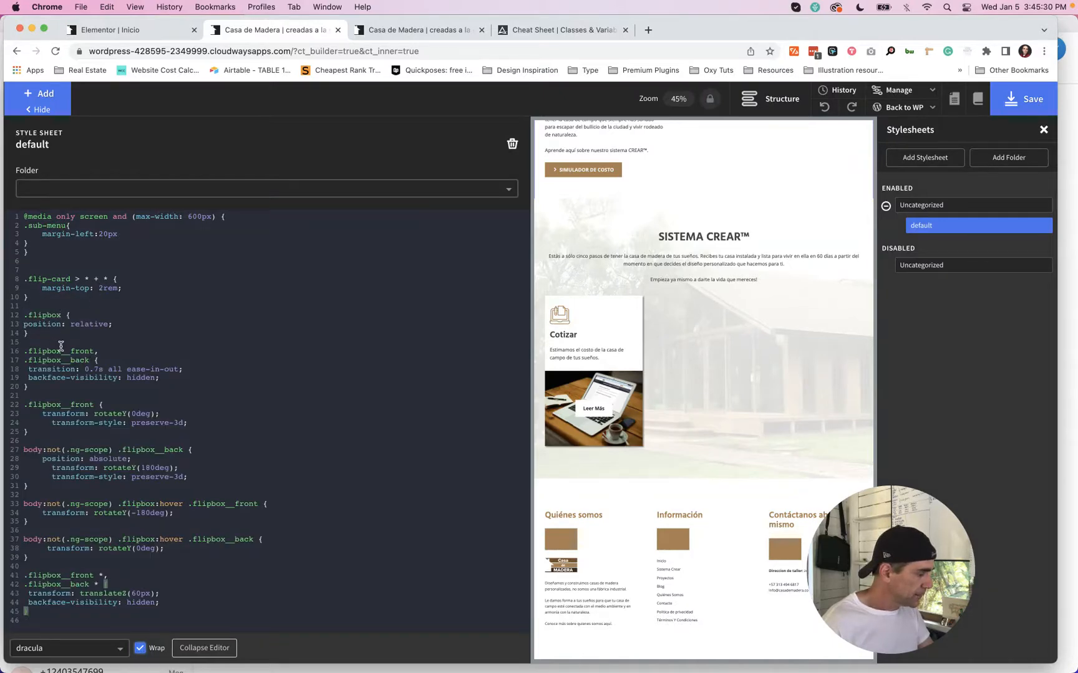
click(82, 586)
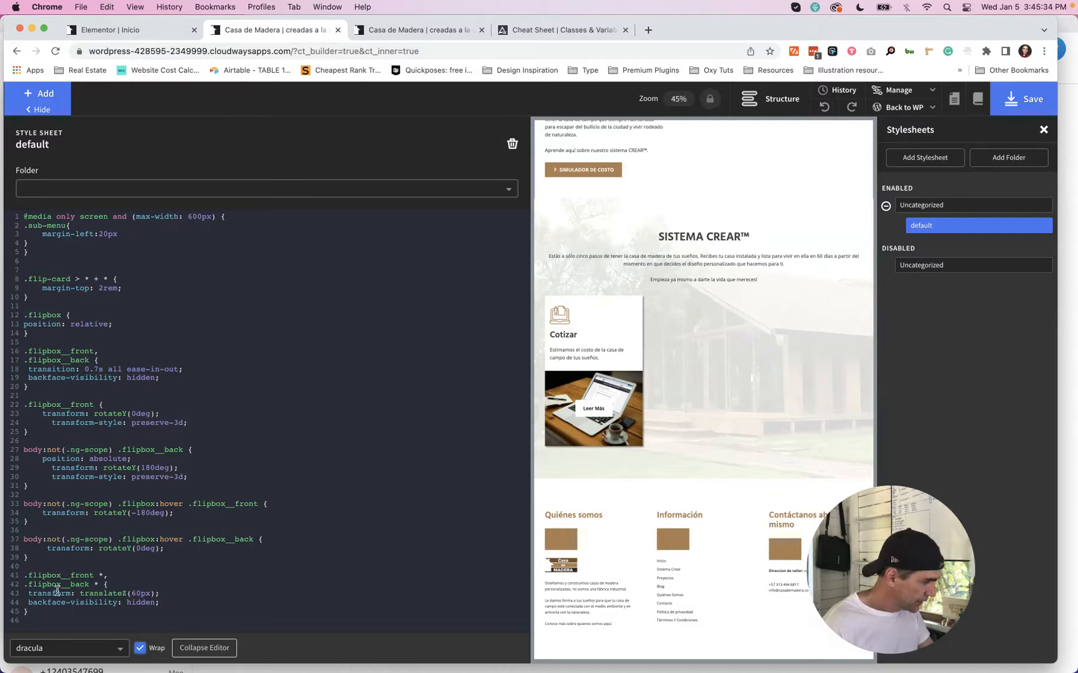
click(35, 568)
Step: Save the stylesheet with the flip box CSS and test the Cotizar card's flip on the reloaded front-end page
key(super+s)
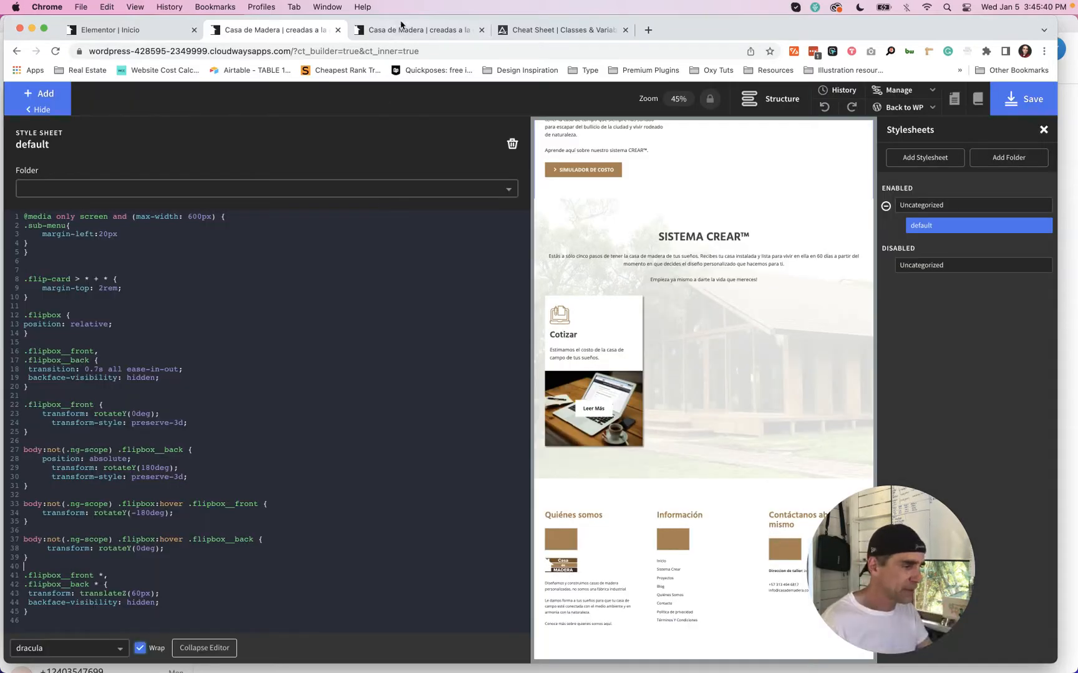
click(399, 28)
key(super+r)
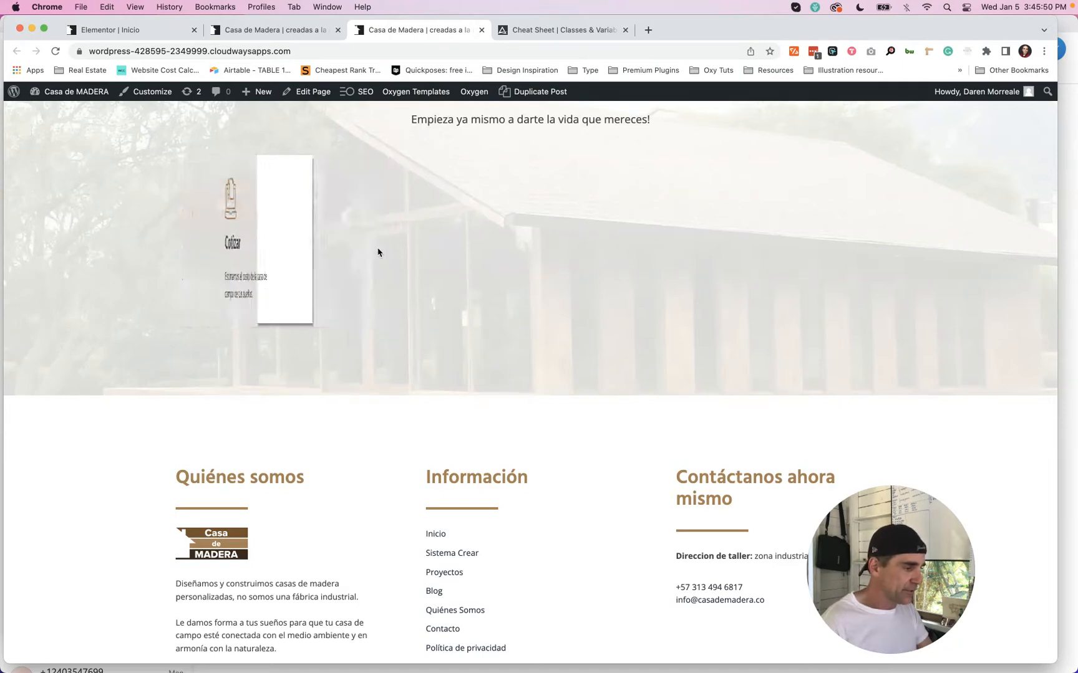
Step: Comment out the final .flipbox__front *, .flipbox__back * rule in the default stylesheet
click(271, 38)
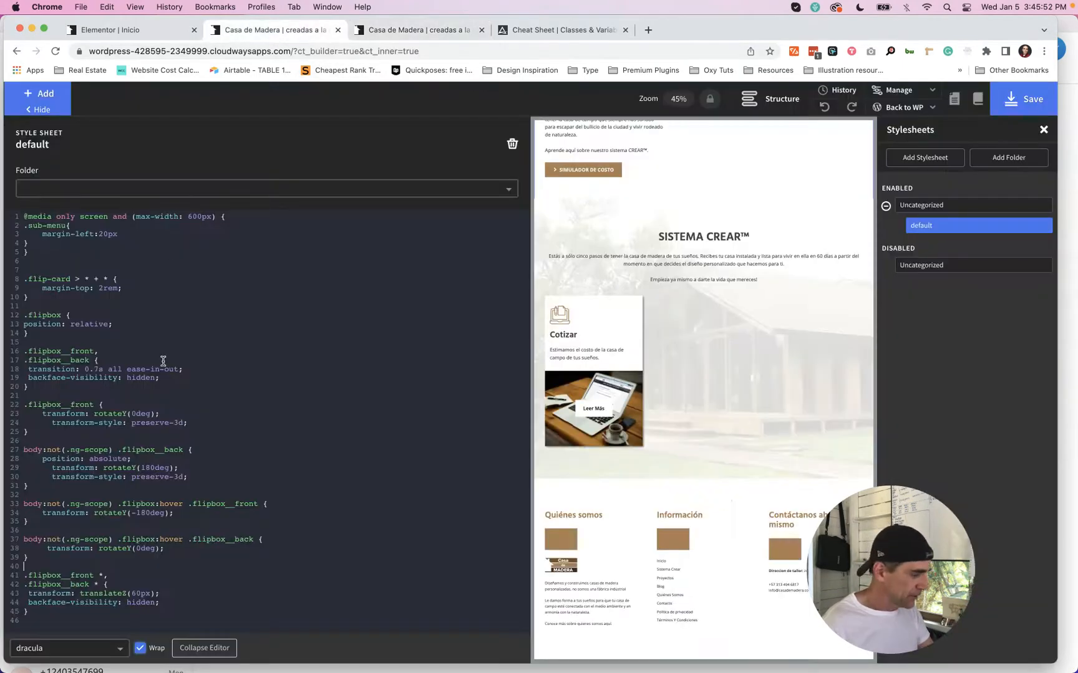
key(Return)
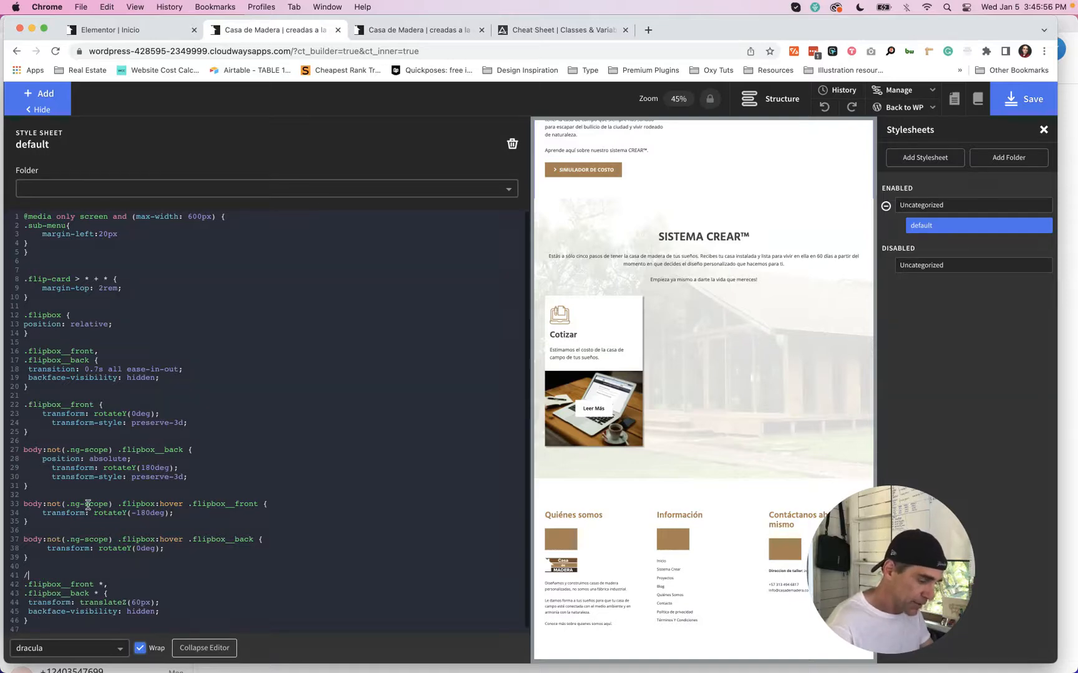
text(/*)
click(55, 620)
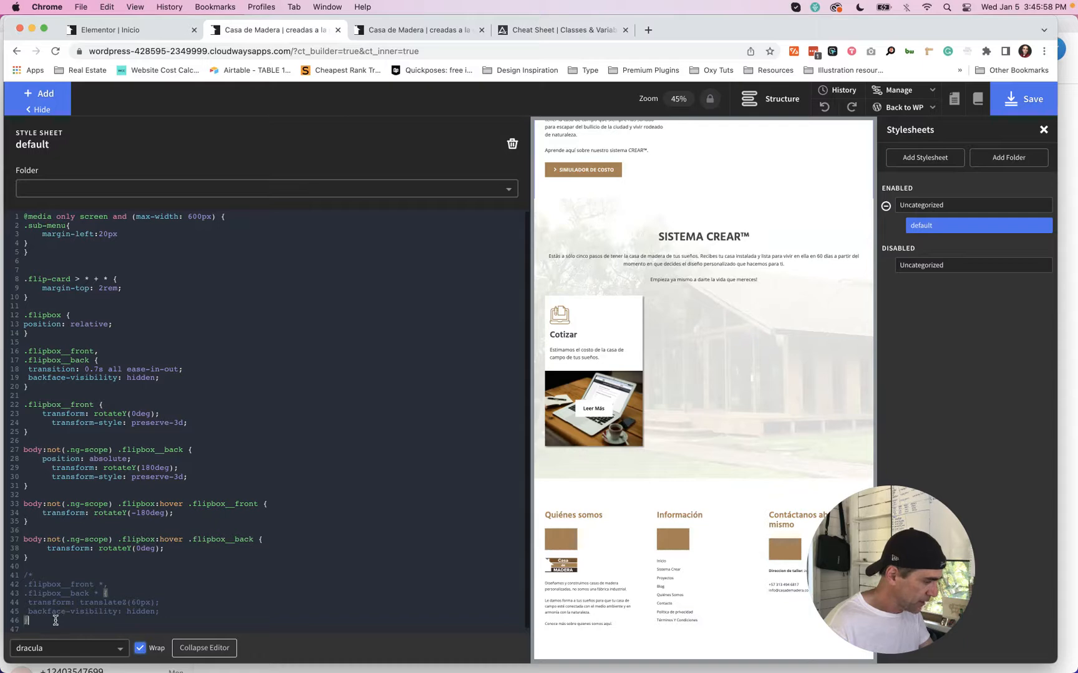
text(*/)
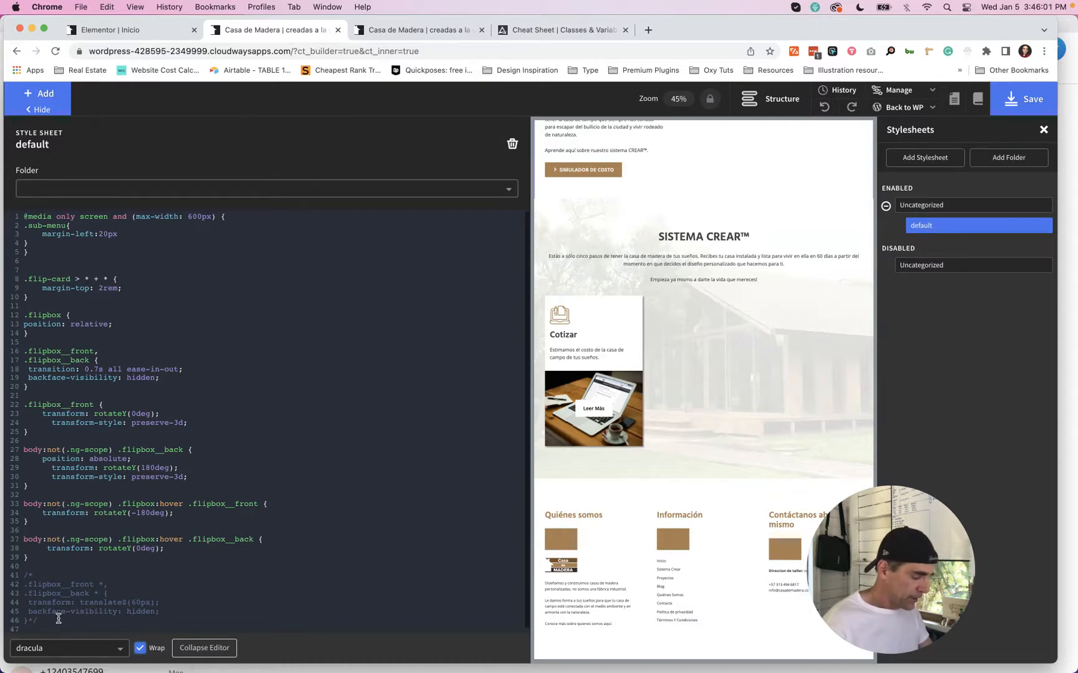
Step: Save the commented-out rule and recheck the Cotizar card's flip on the reloaded front-end page
key(super+s)
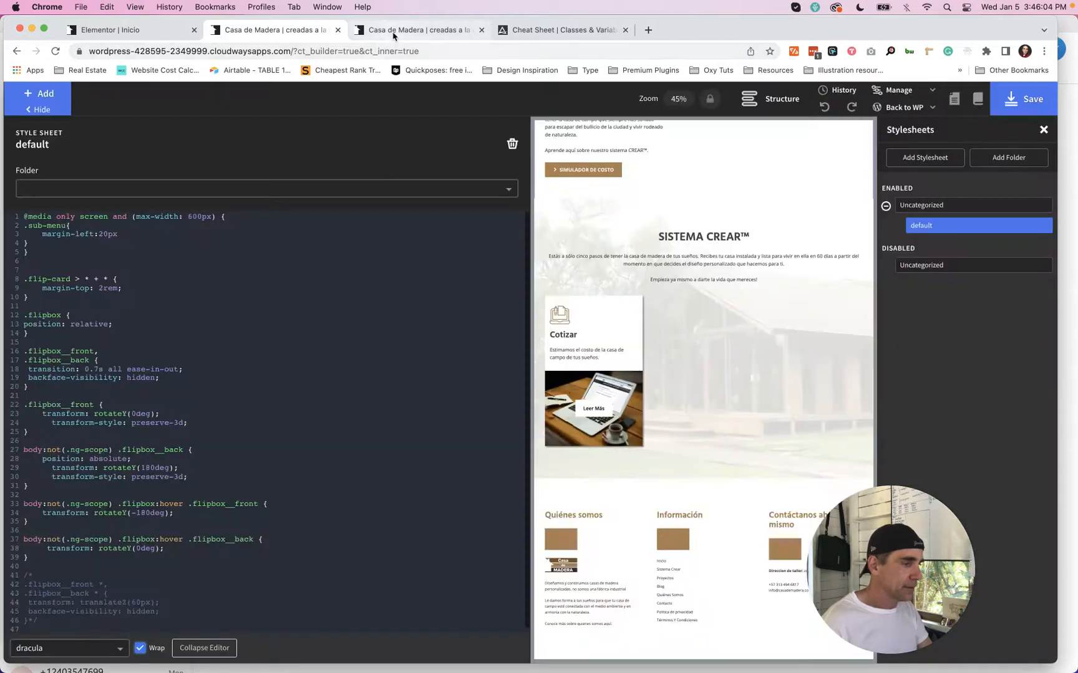
click(394, 34)
key(super+r)
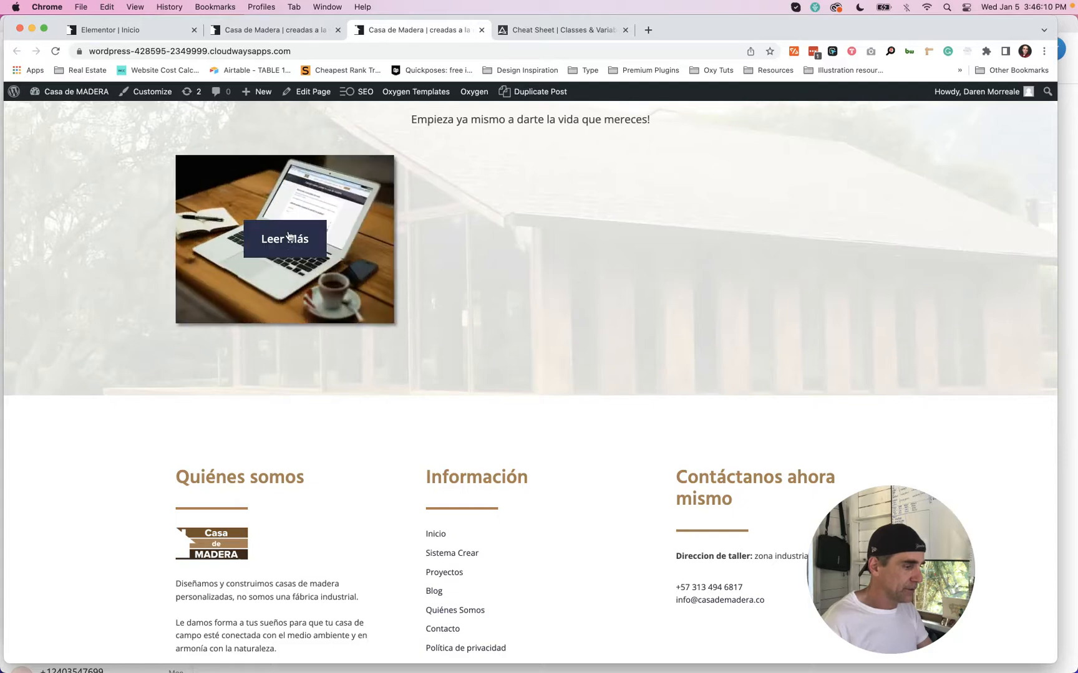
scroll(288, 236, up, 3)
scroll(288, 236, down, 2)
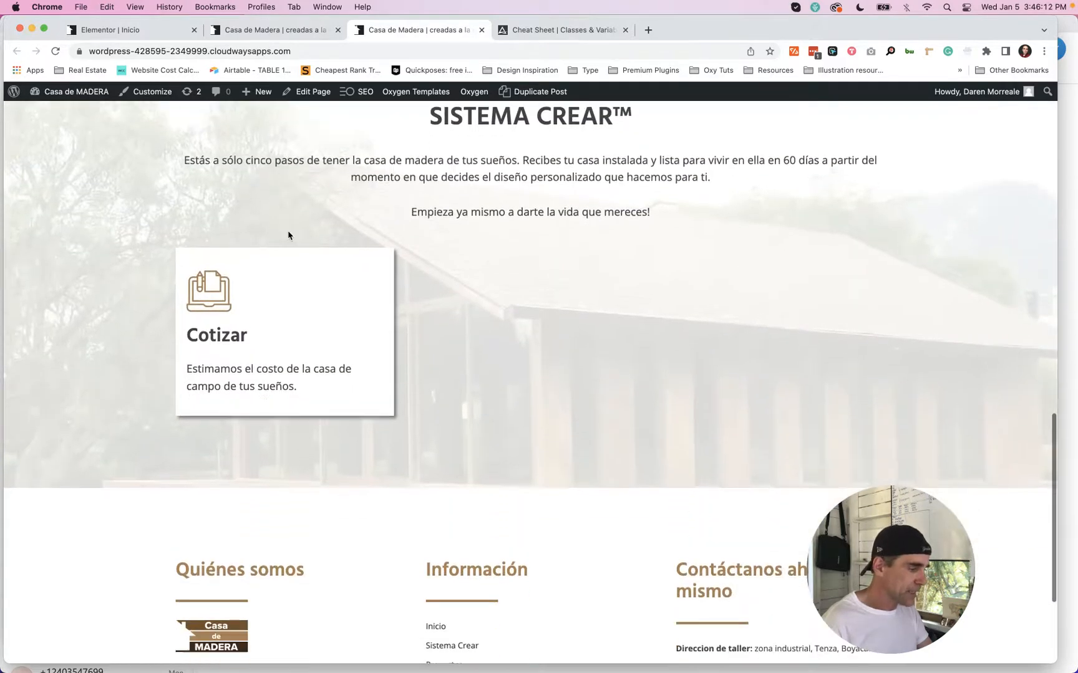
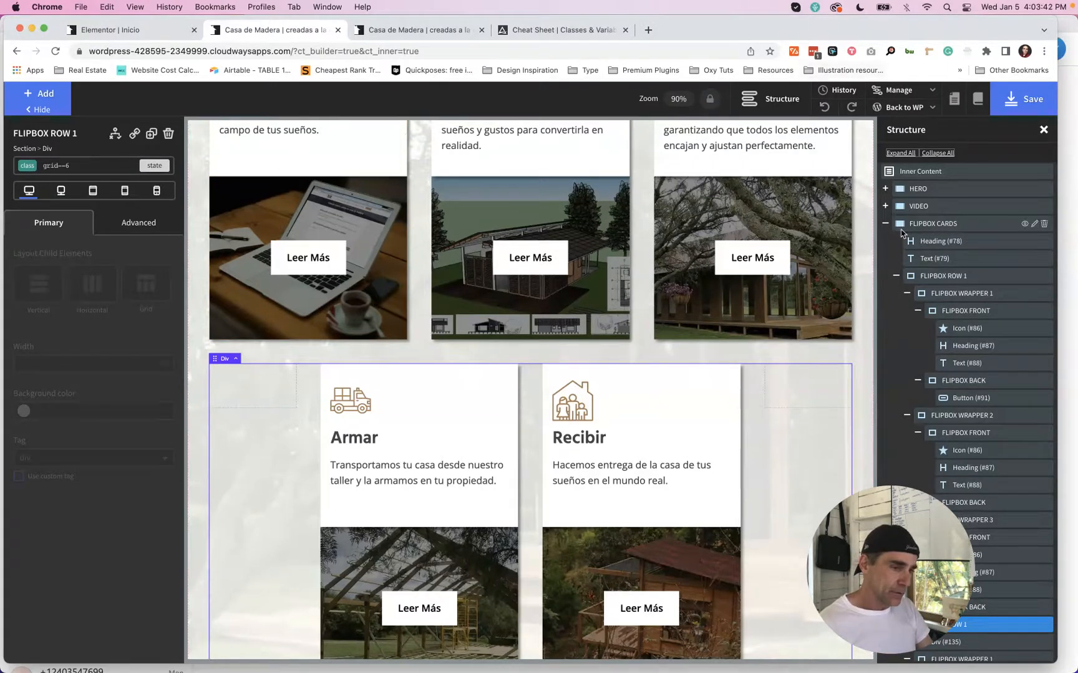
Step: Collapse both FLIPBOX ROW 1 divs inside FLIPBOX CARDS in the page structure
click(896, 277)
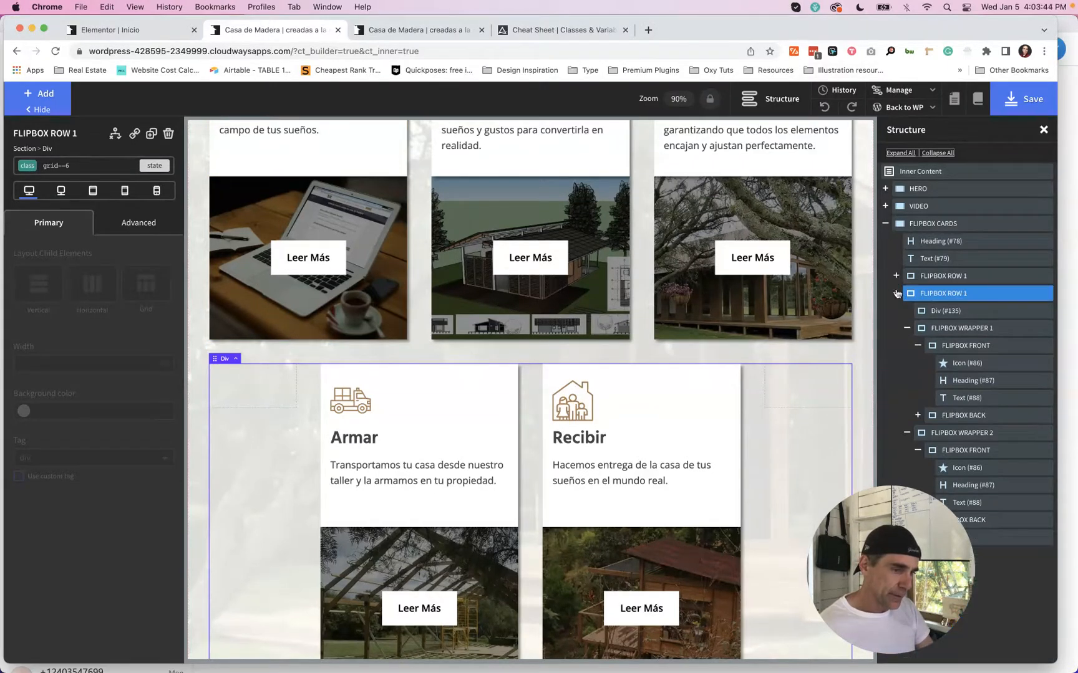
click(896, 294)
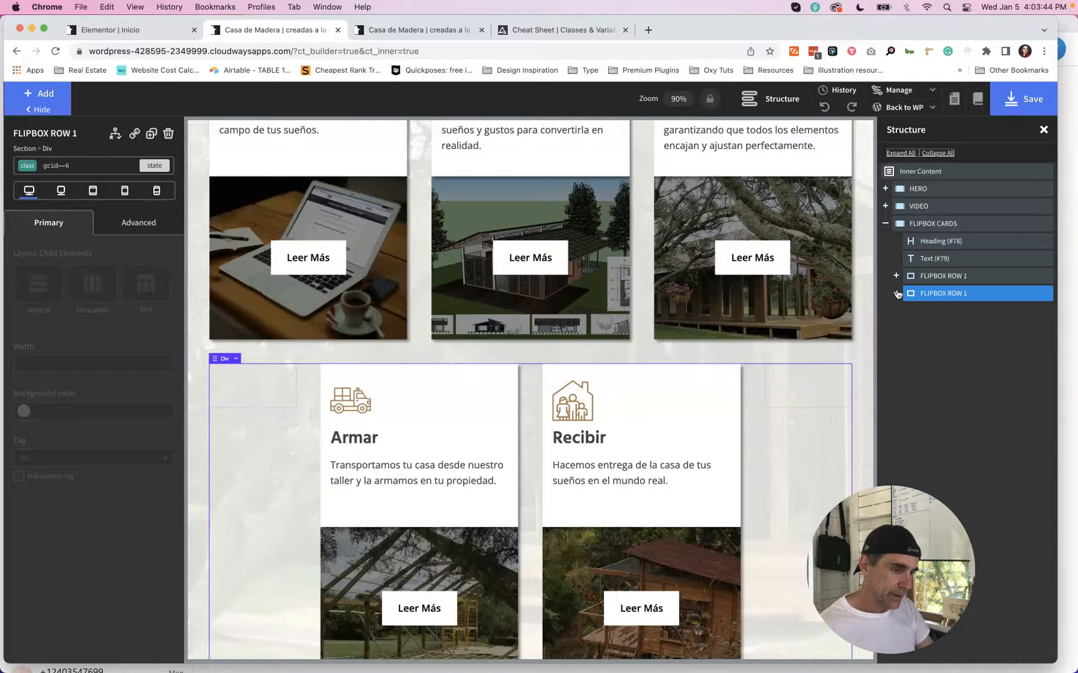
Step: Rename the second FLIPBOX ROW 1 div in the structure as FLIPBOX ROW 2
double_click(952, 294)
key(Right)
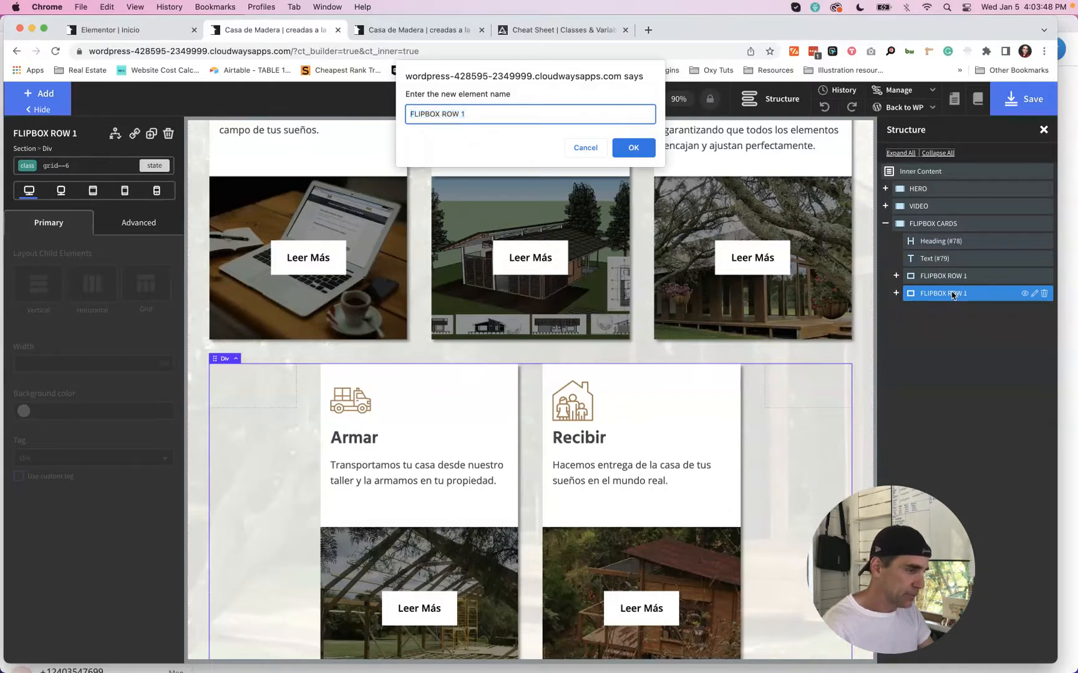
key(BackSpace)
text(2)
key(Return)
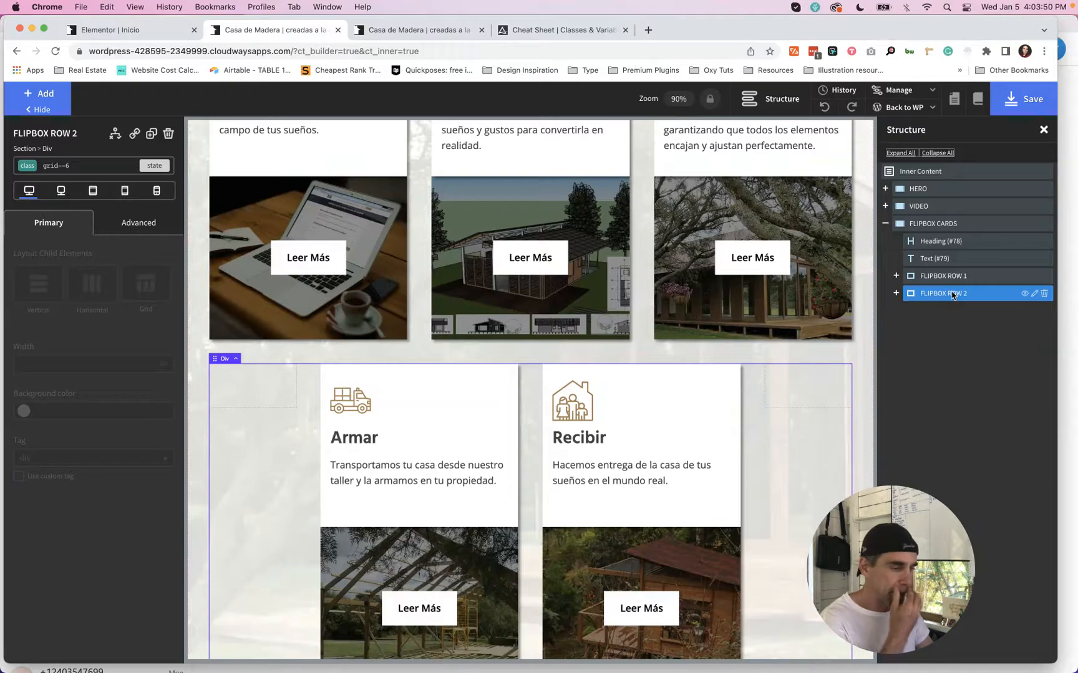
Step: Compare the classes assigned to FLIPBOX ROW 1 with those assigned to FLIPBOX ROW 2
click(946, 277)
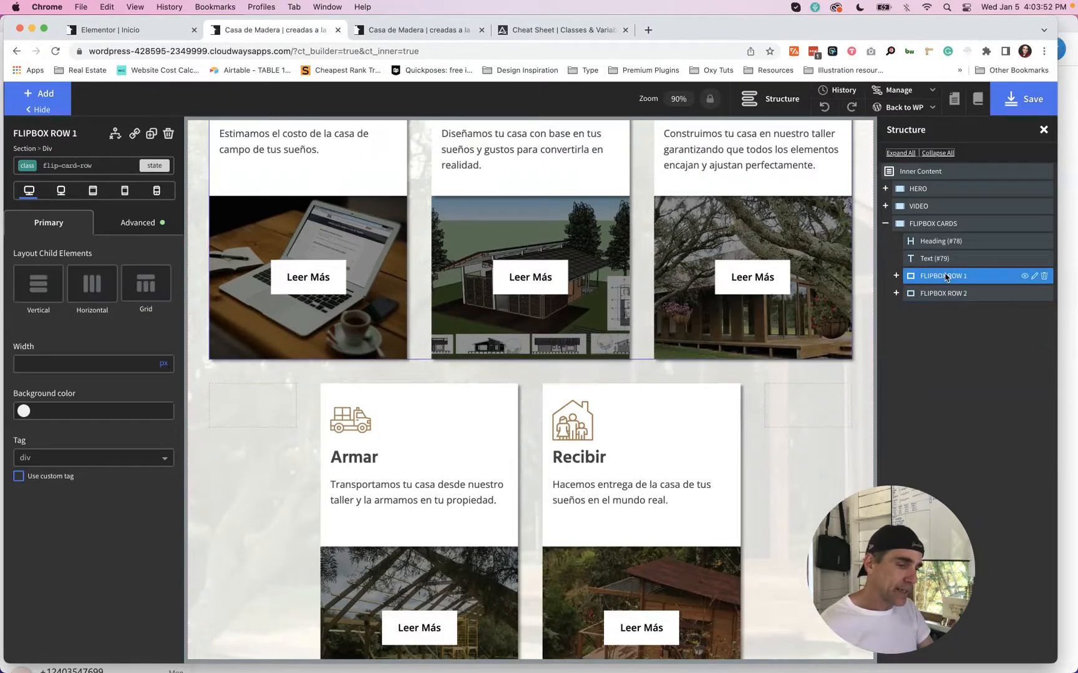
scroll(542, 205, up, 2)
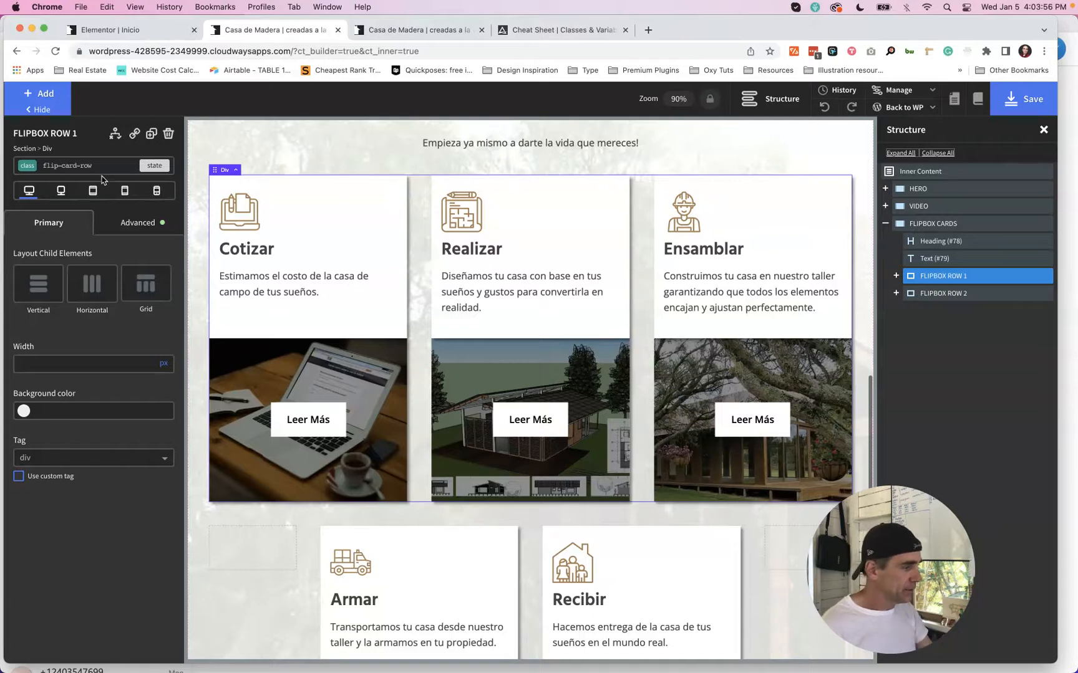
click(945, 294)
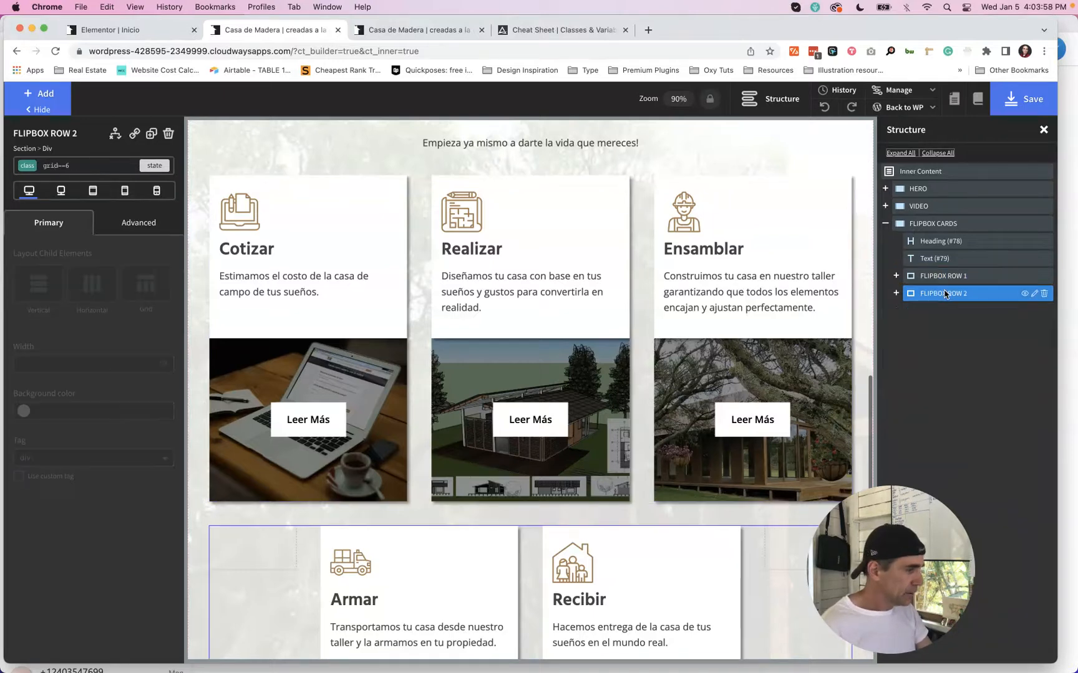
click(82, 165)
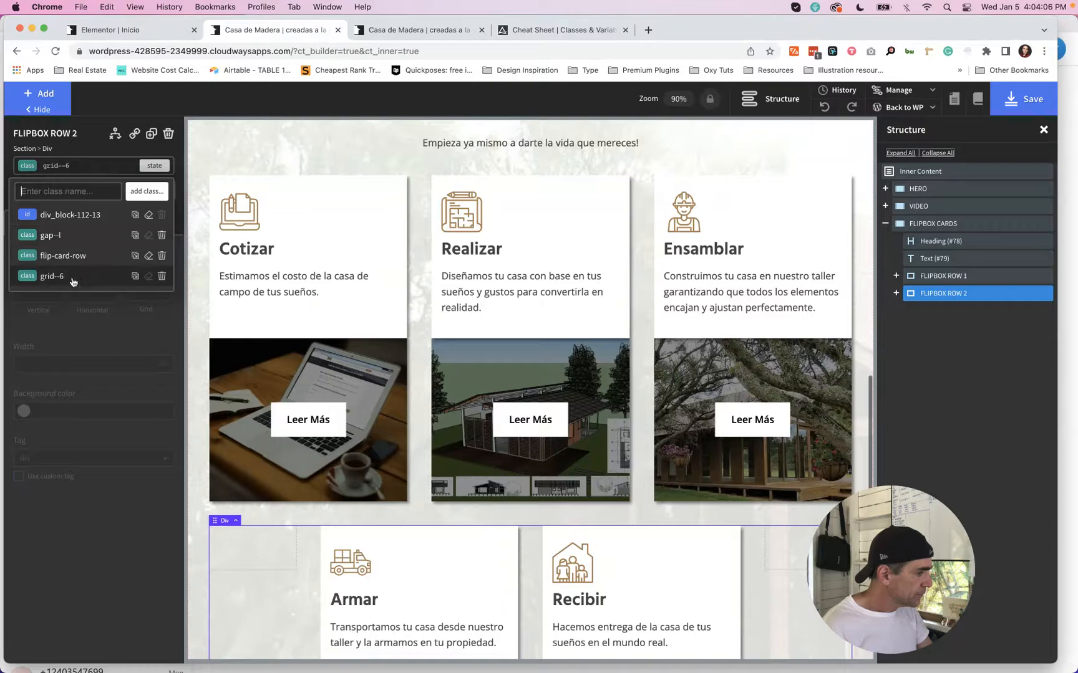
click(931, 276)
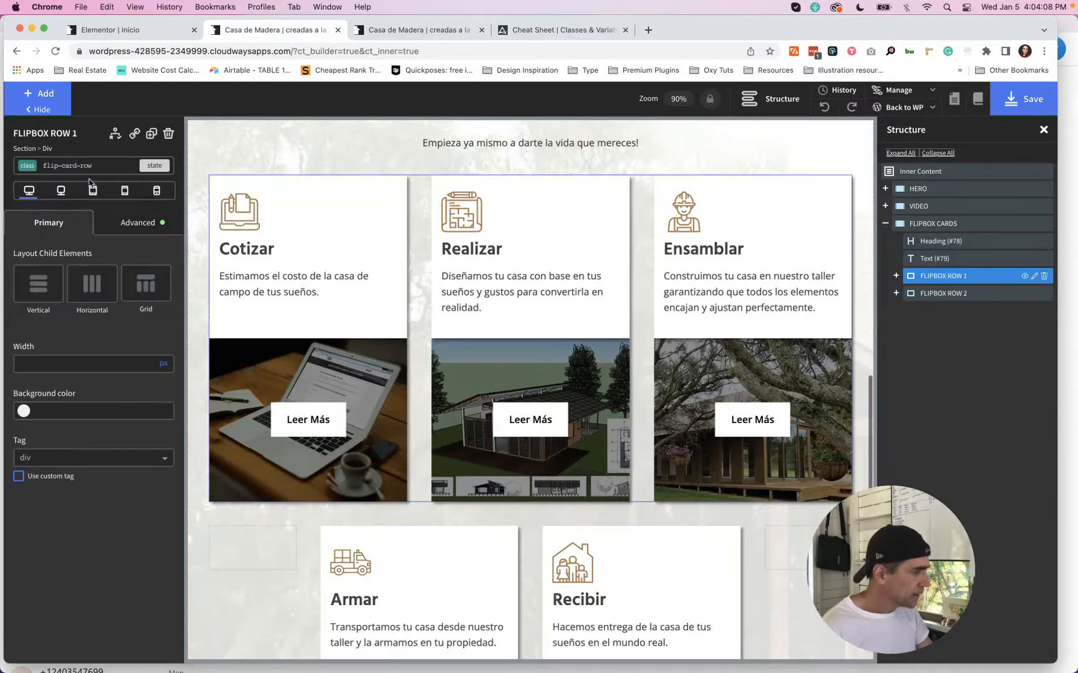
click(92, 166)
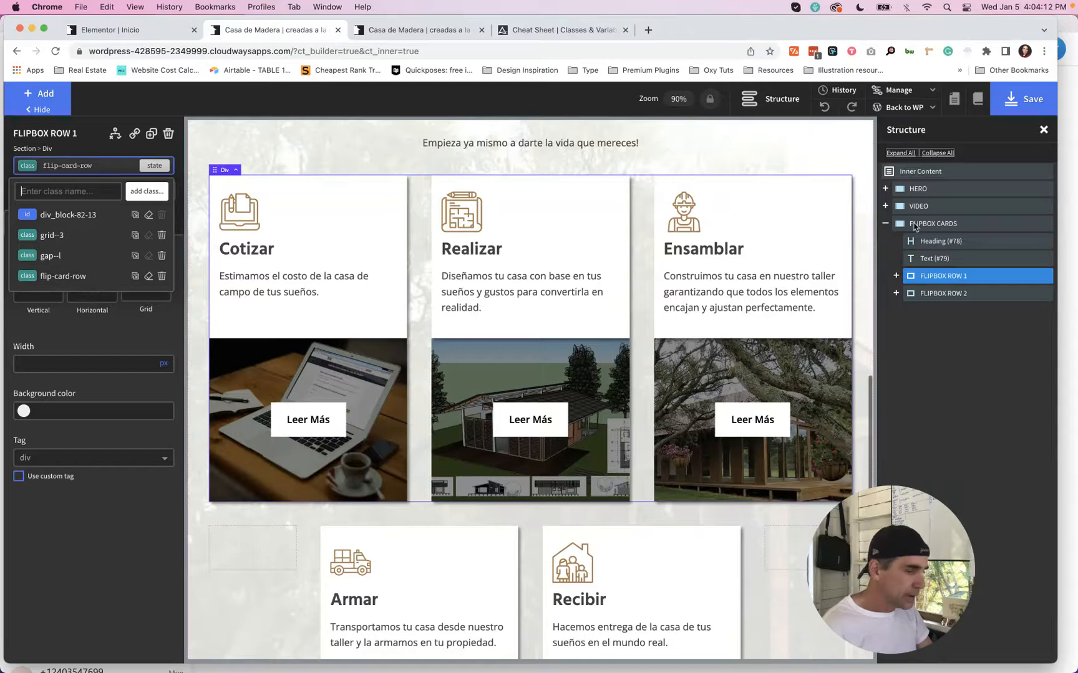
click(952, 297)
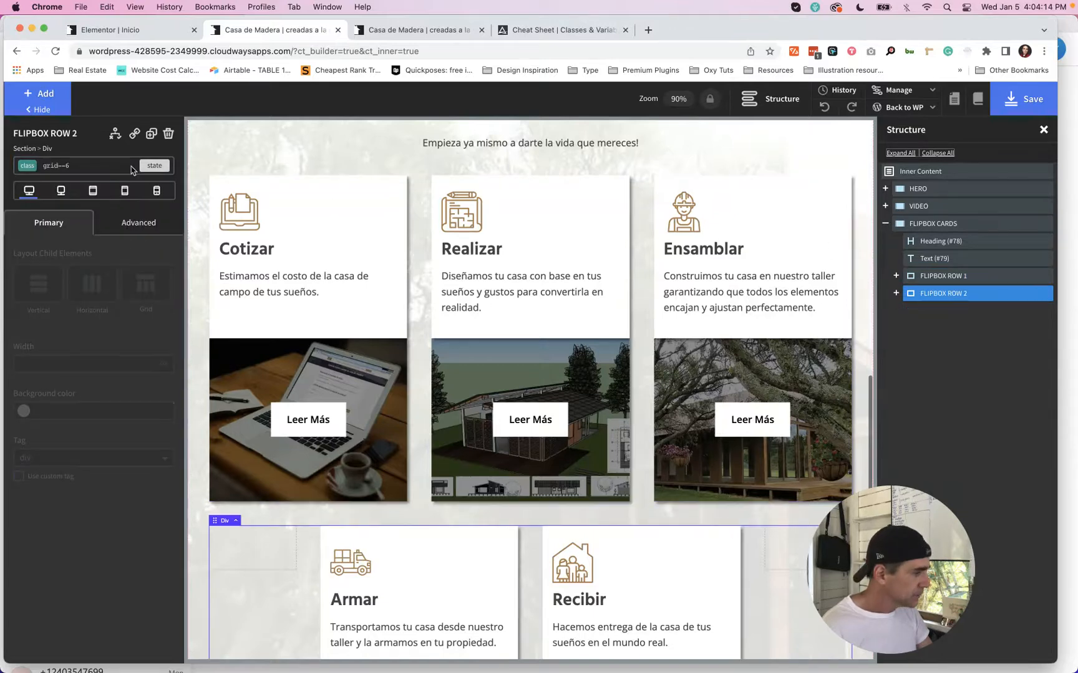
click(79, 162)
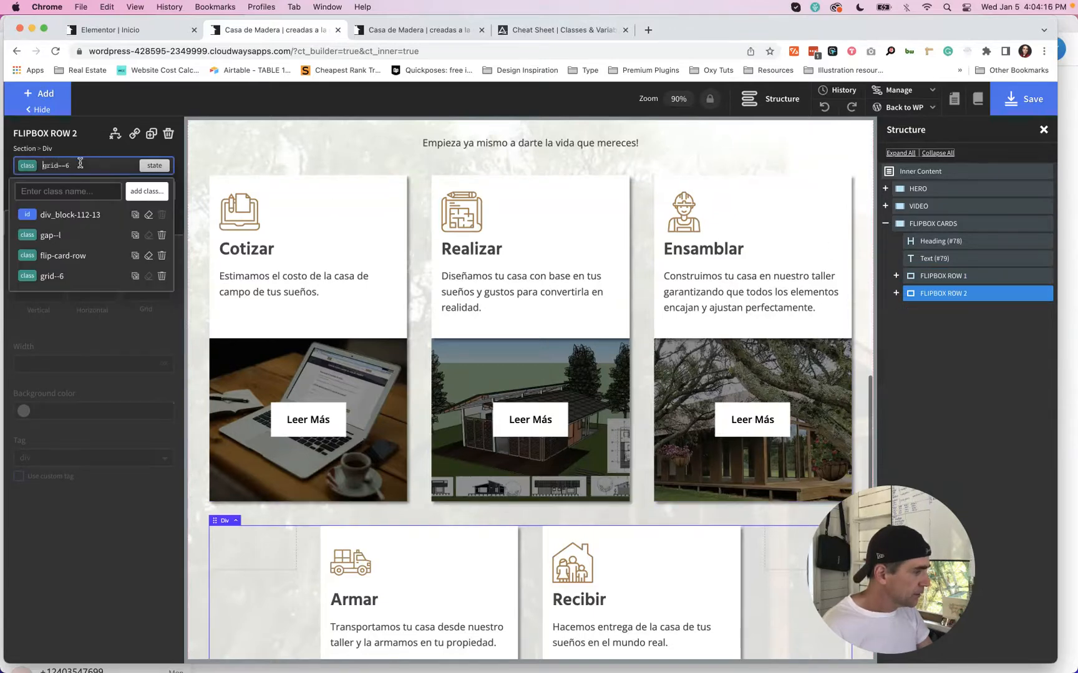
click(955, 357)
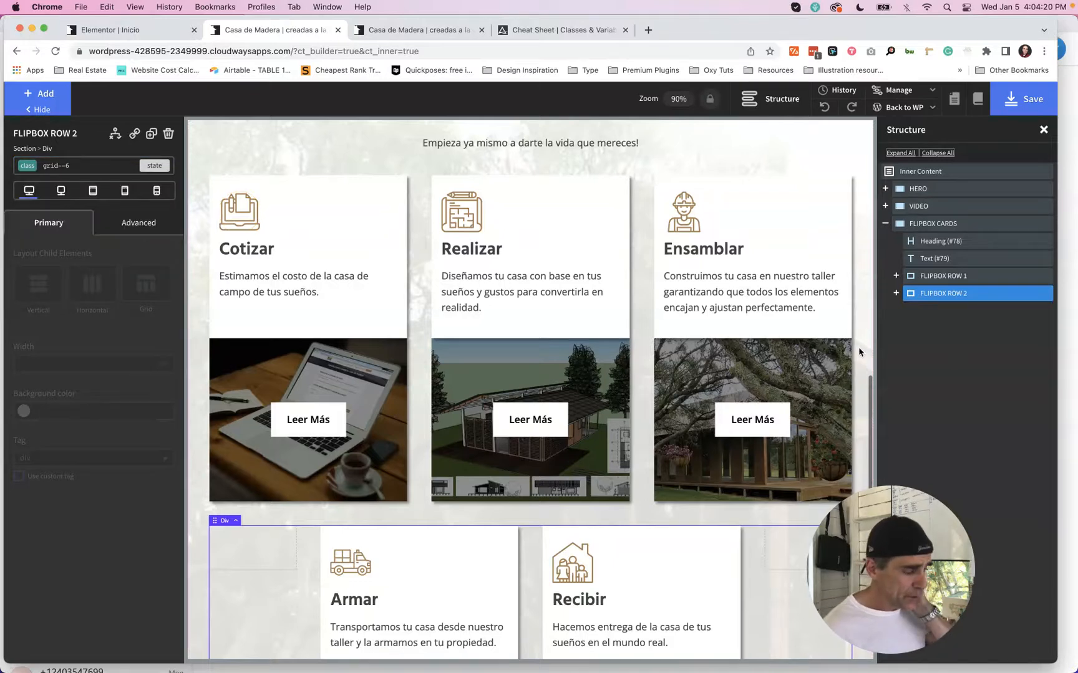
Step: Set the bottom margin of the flip-card-row class on FLIPBOX ROW 1 to var(--space-l)
click(940, 277)
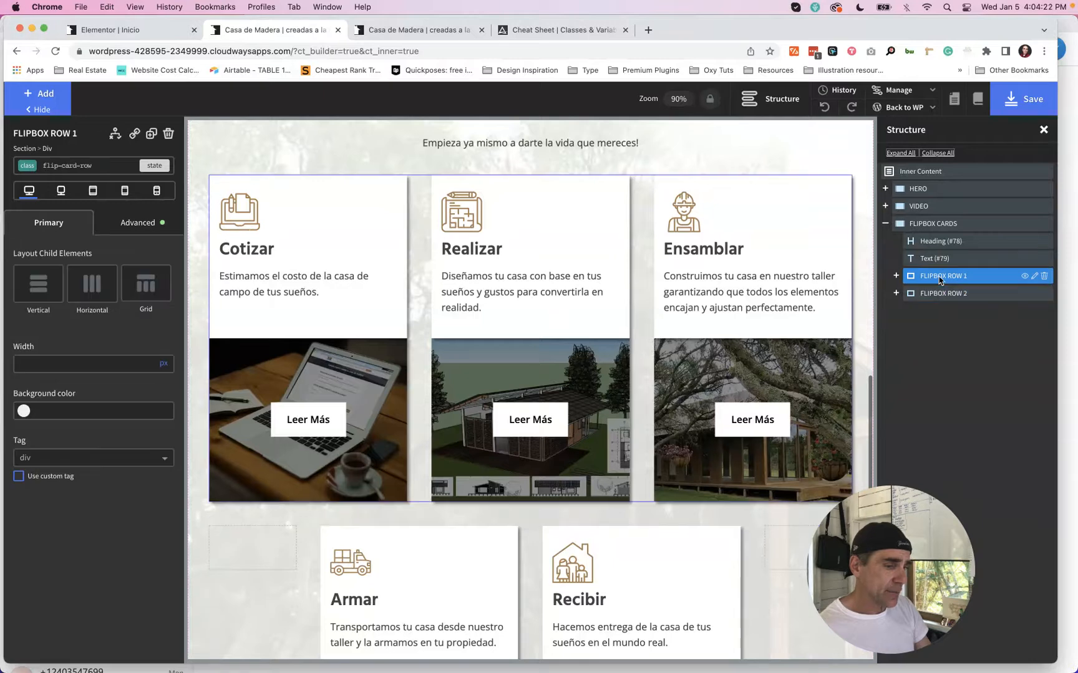
click(90, 167)
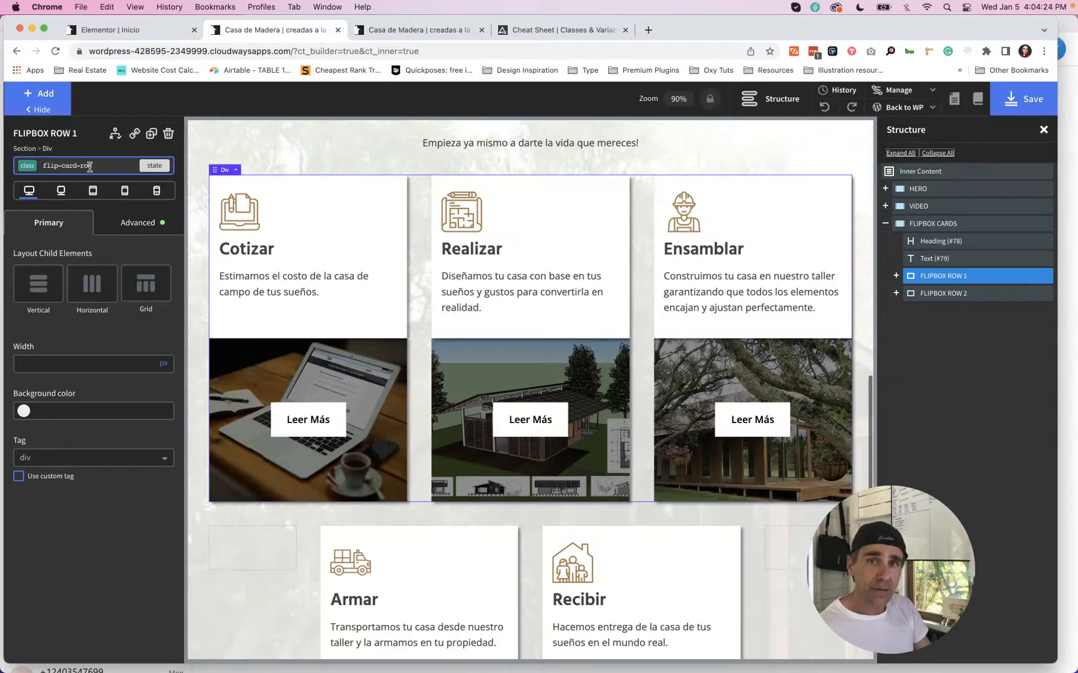
click(124, 222)
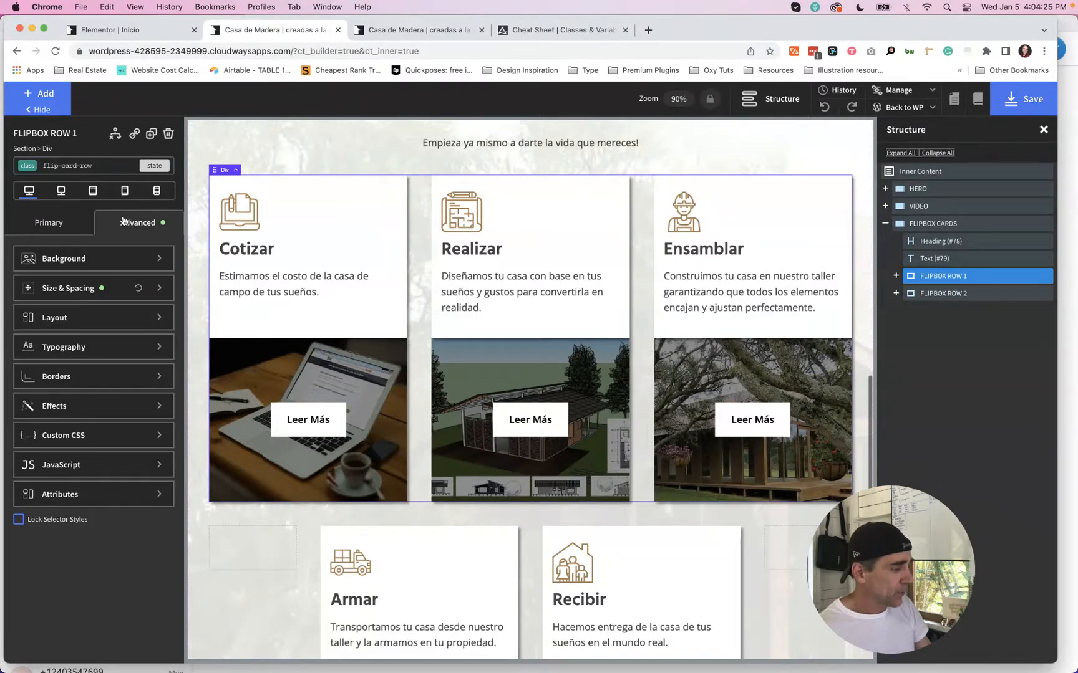
click(61, 292)
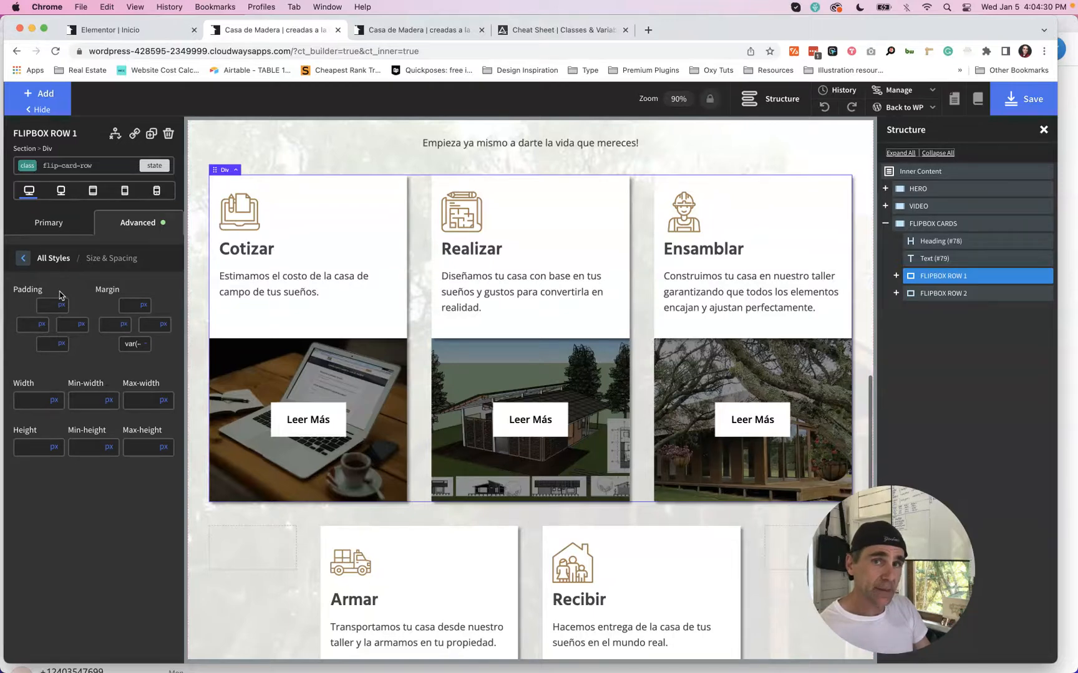
click(124, 343)
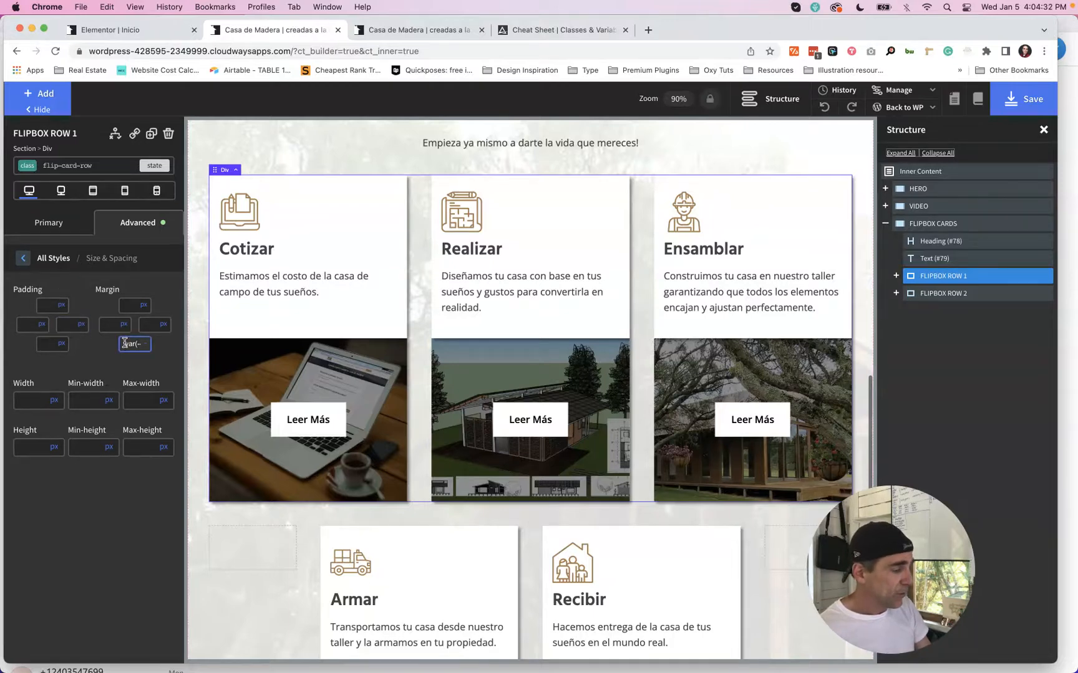
triple_click(125, 343)
text(var(--space-l))
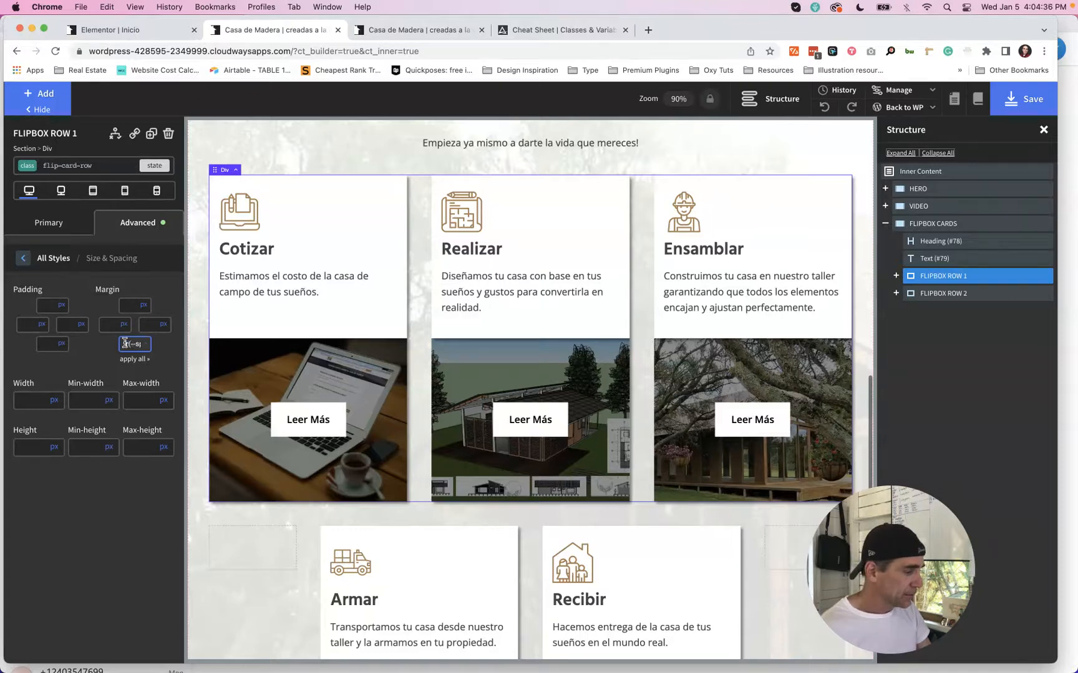
key(super+a)
text(var(--space-l))
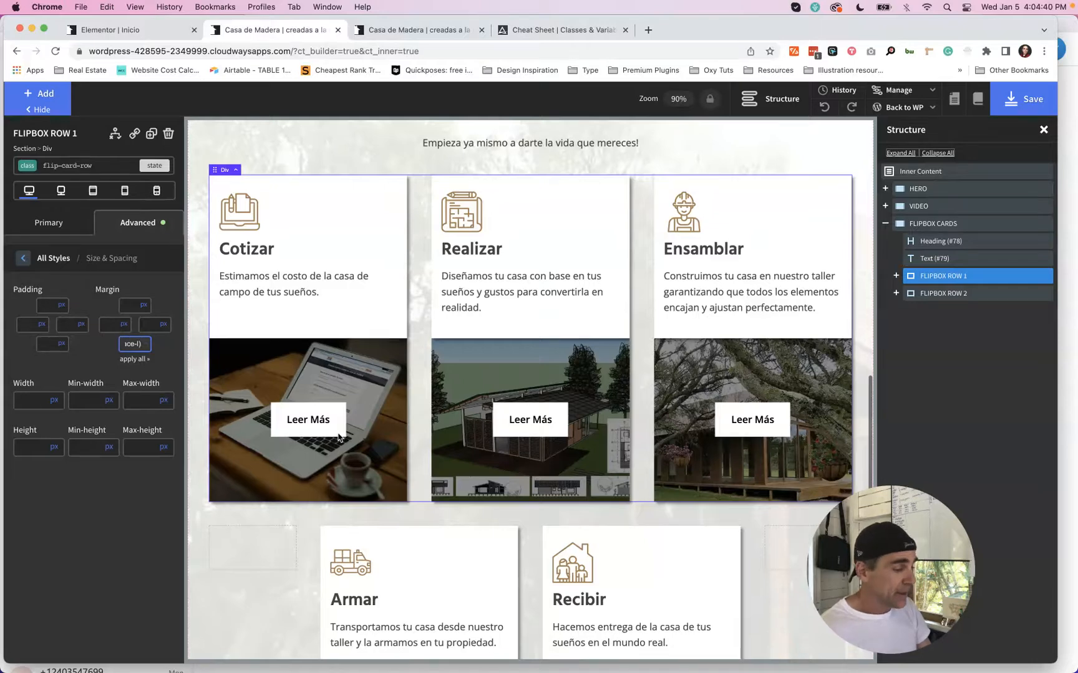
Step: Review FLIPBOX ROW 1's class list and the layout of both card rows on the canvas
scroll(374, 480, down, 2)
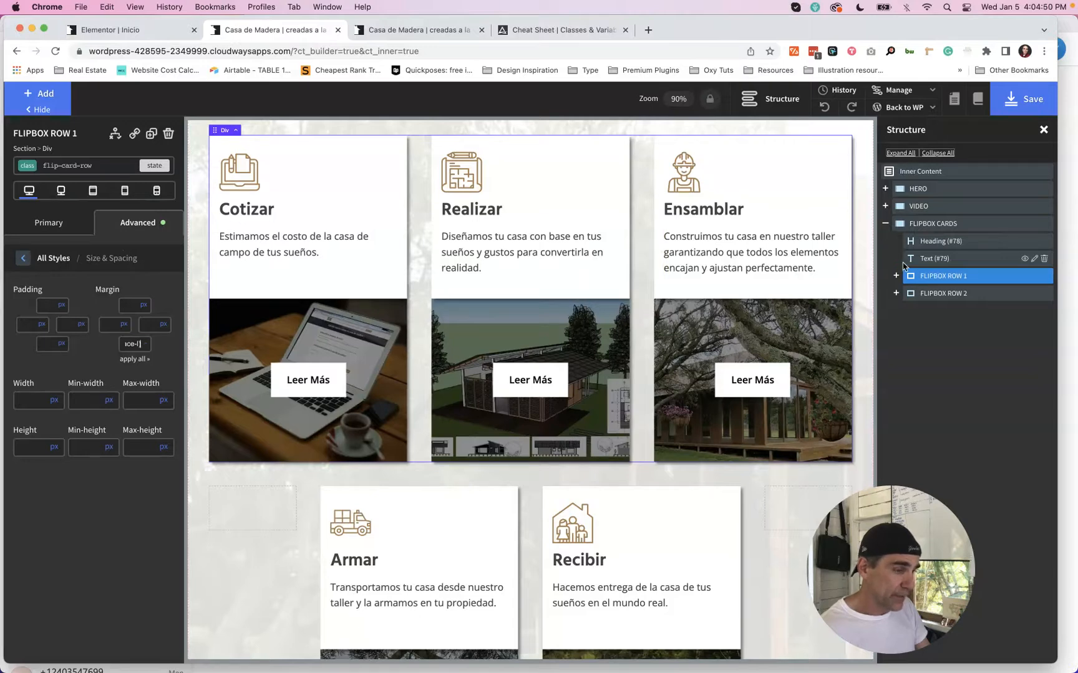
click(109, 167)
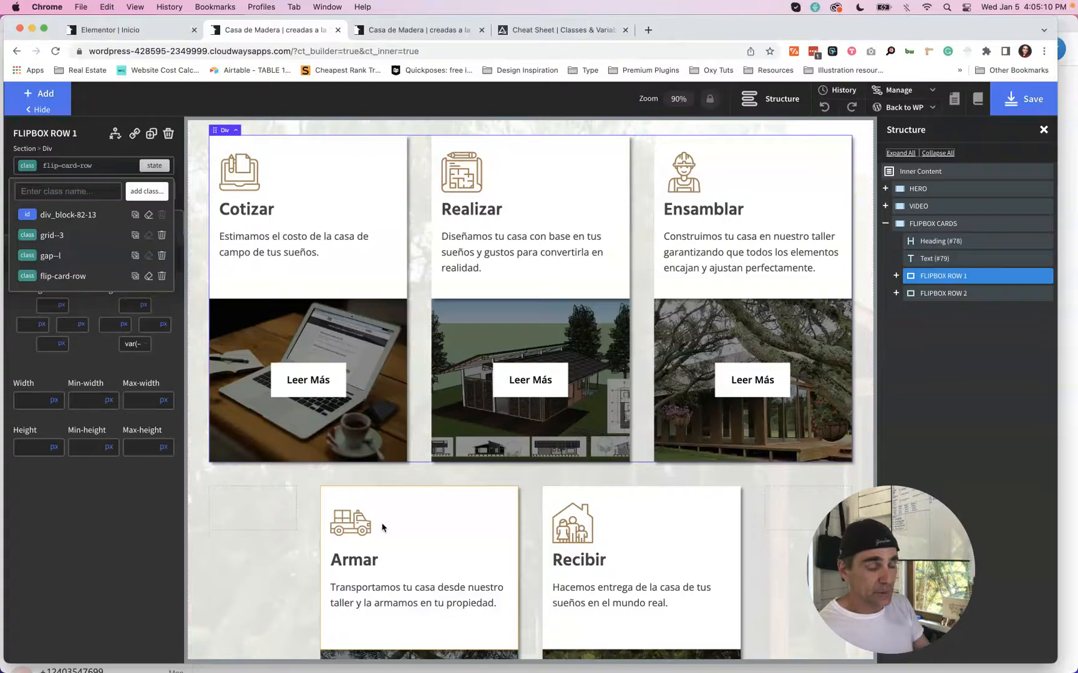
scroll(477, 459, down, 4)
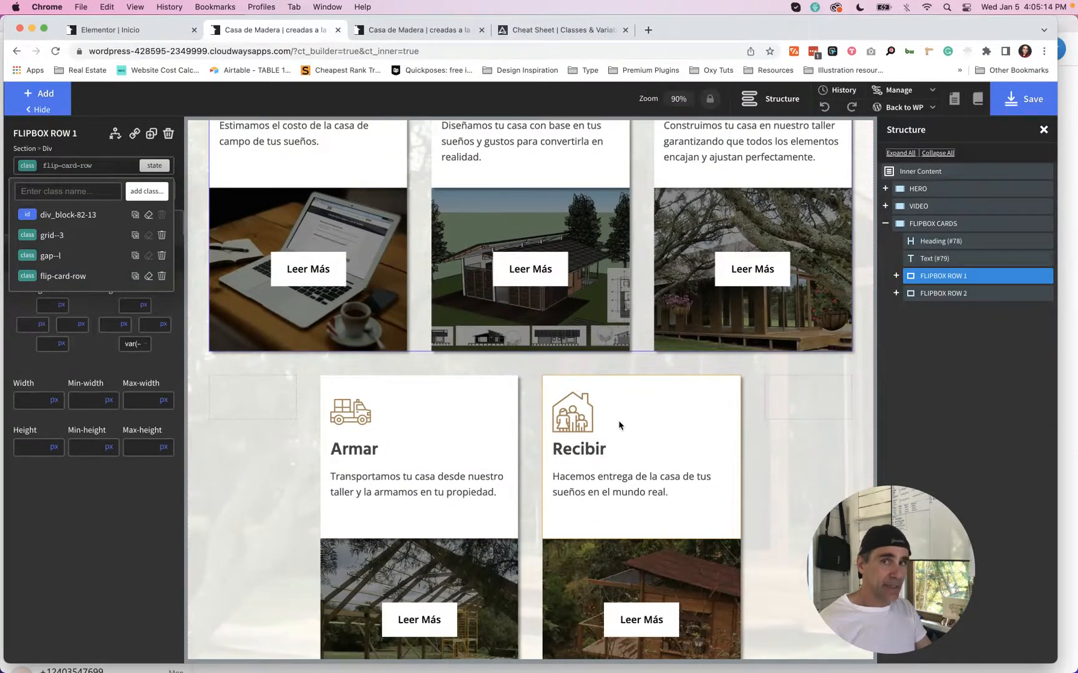
scroll(619, 425, down, 3)
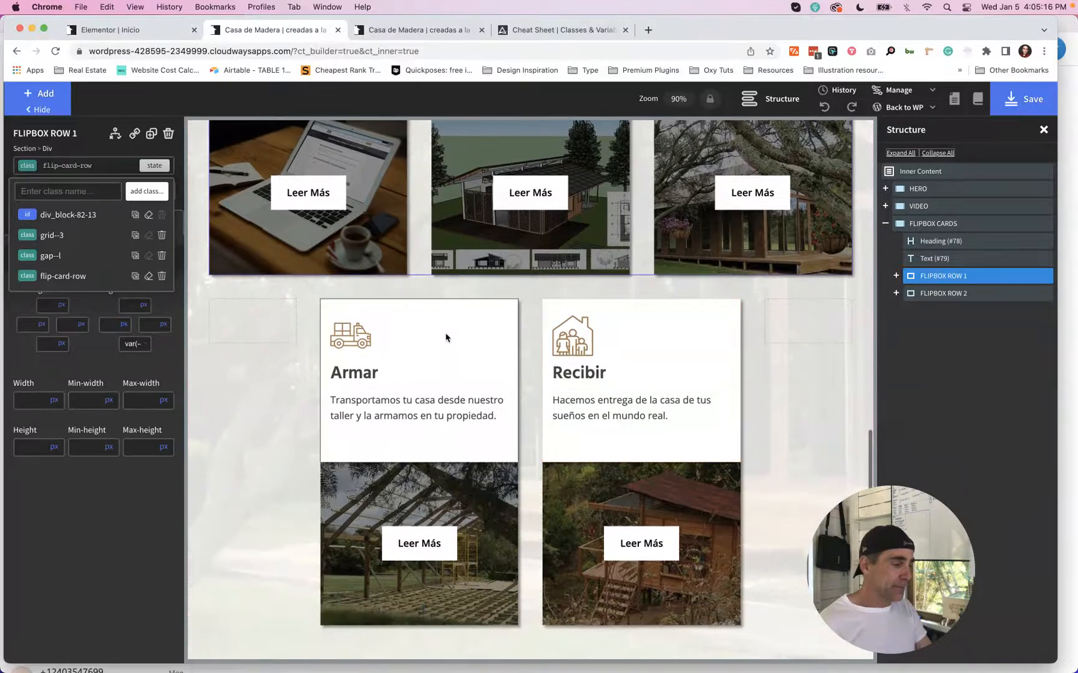
Step: Expand FLIPBOX ROW 2 with both of its flipbox wrappers collapsed, and inspect the class on FLIPBOX WRAPPER 1
click(935, 295)
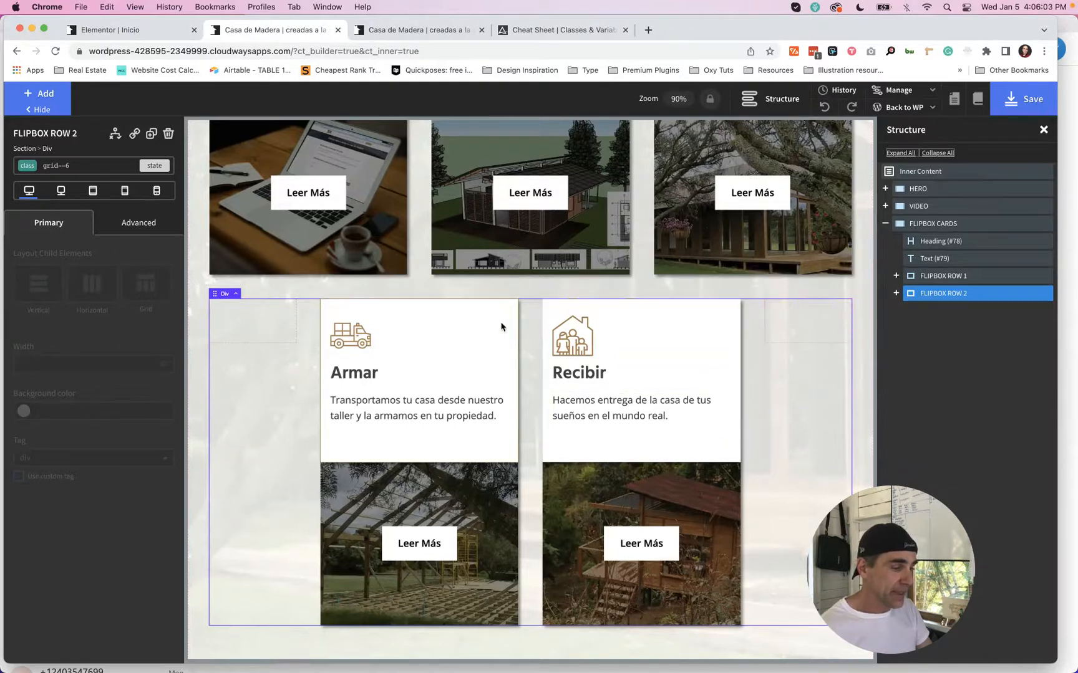
click(895, 294)
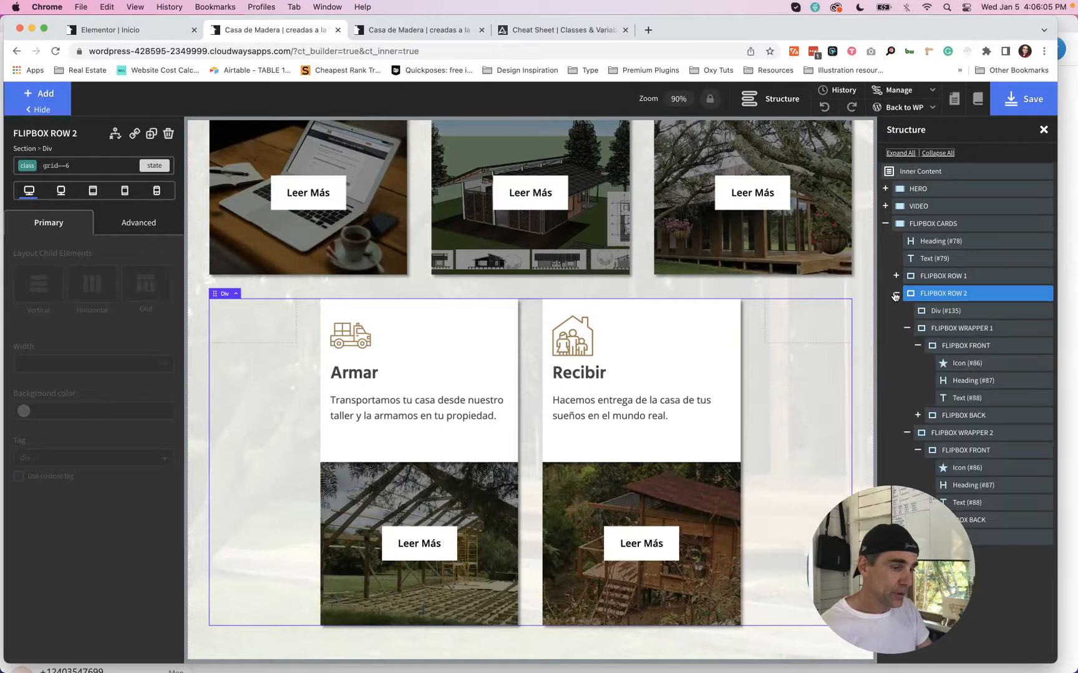
click(906, 328)
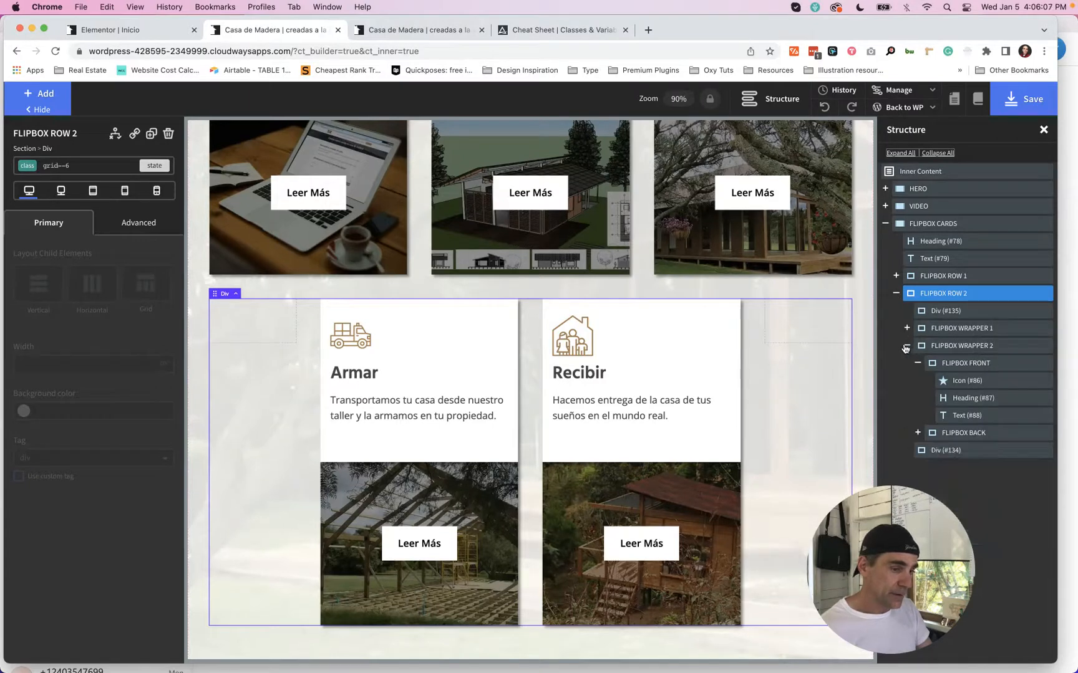
click(906, 346)
click(954, 329)
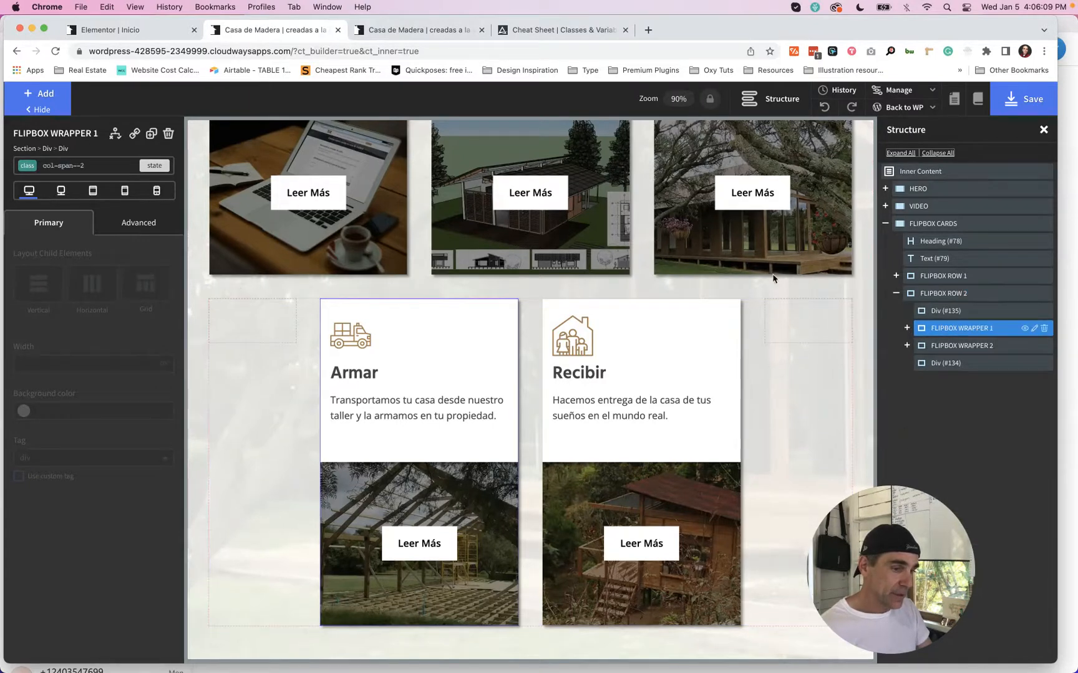
click(80, 166)
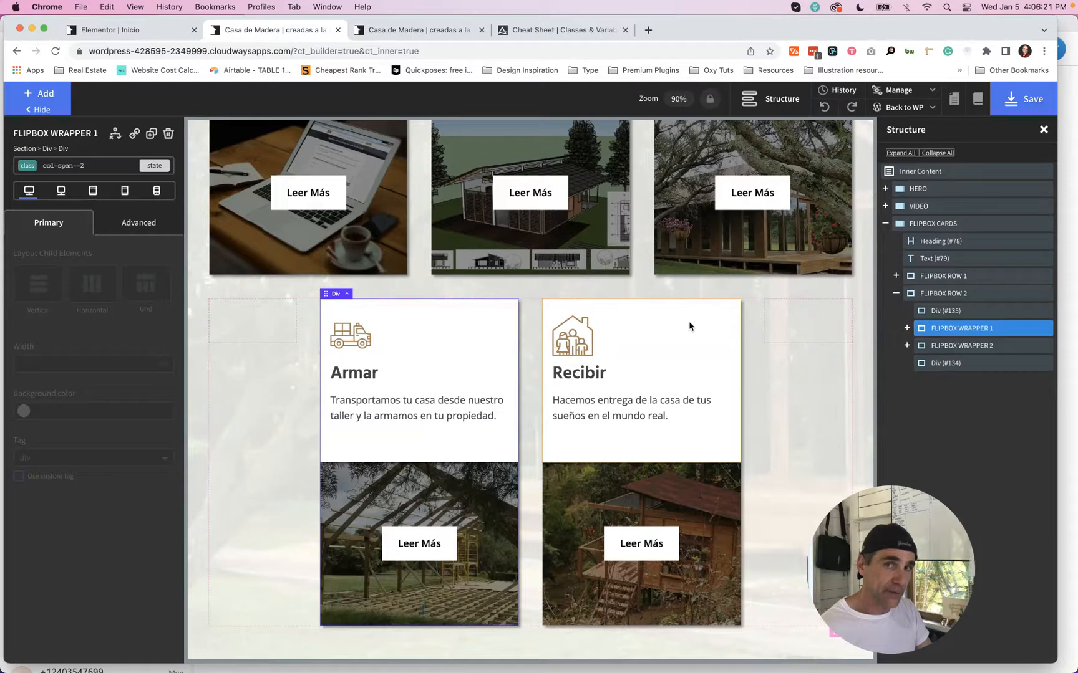
Step: Save the page and test the flipping cards in both rows on the reloaded front-end page
scroll(609, 325, up, 1)
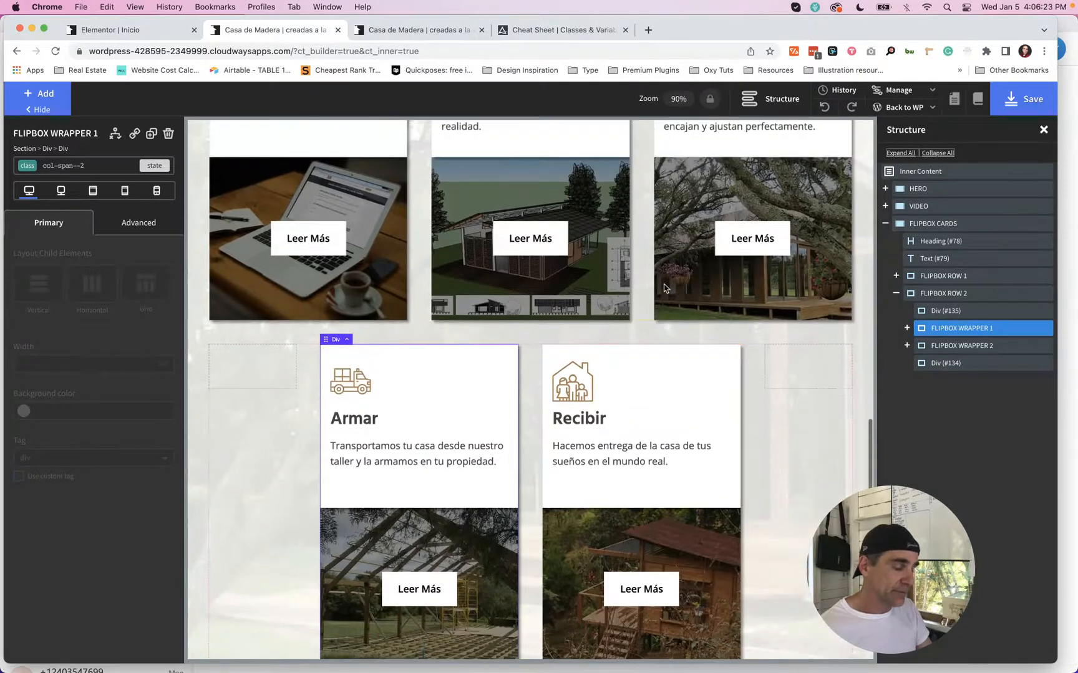
click(1013, 103)
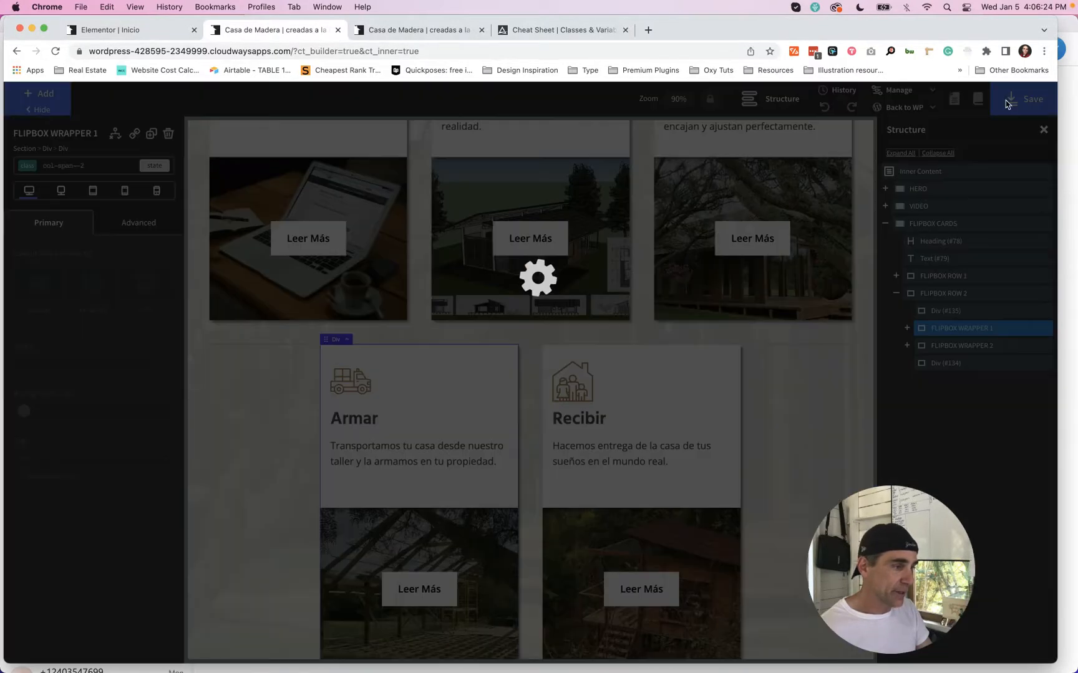
click(404, 31)
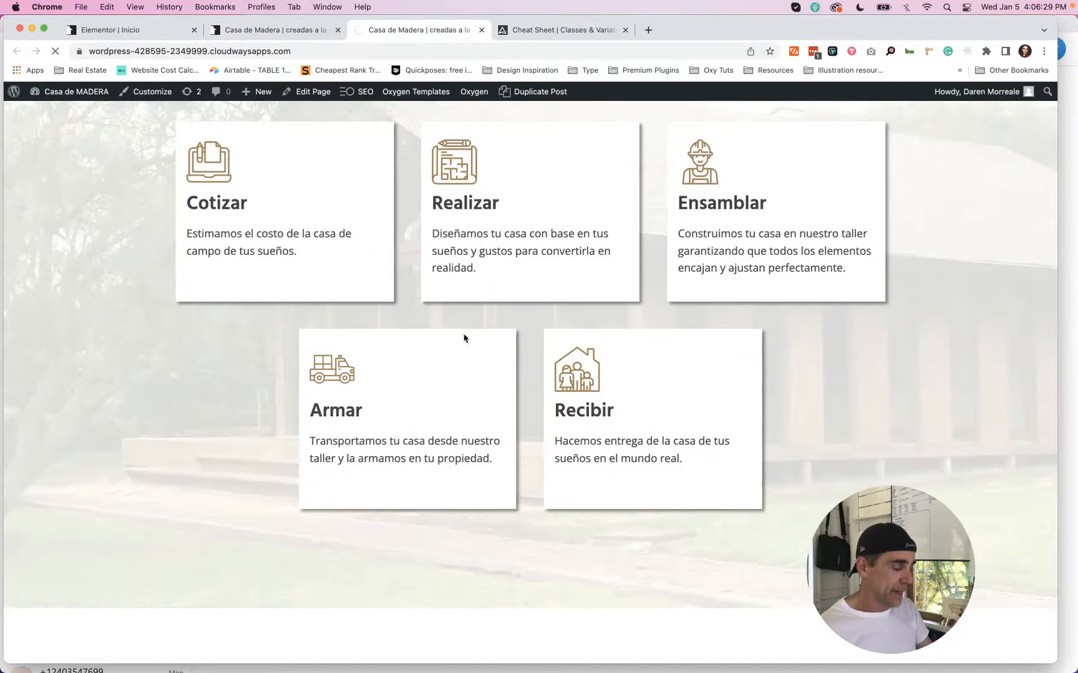
key(super+r)
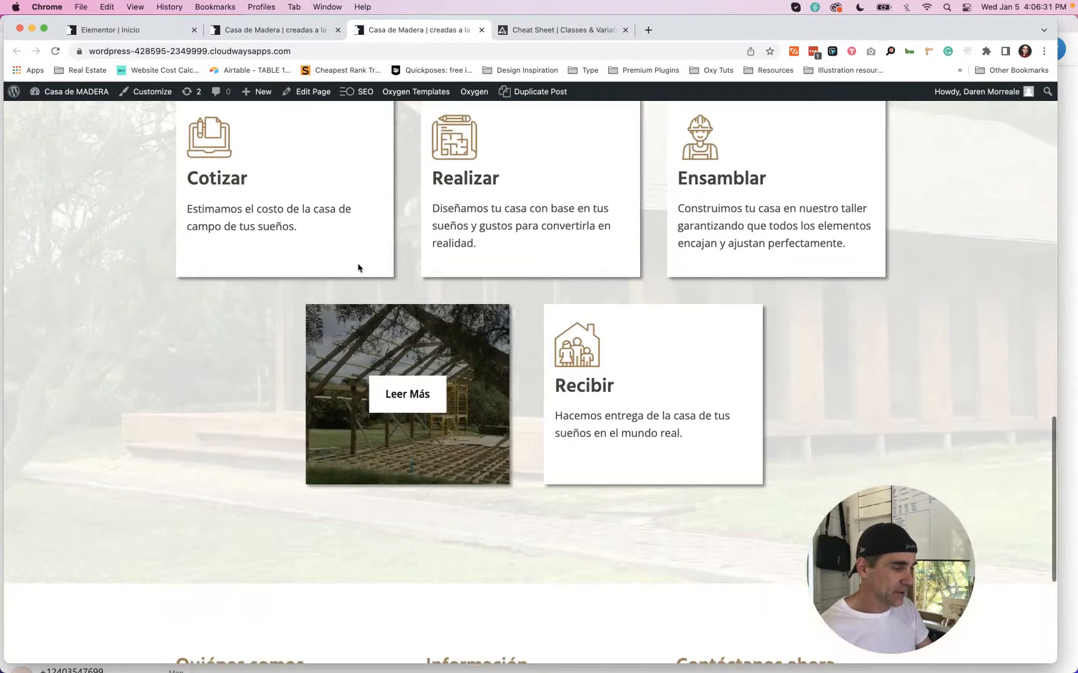
drag(460, 304, 531, 249)
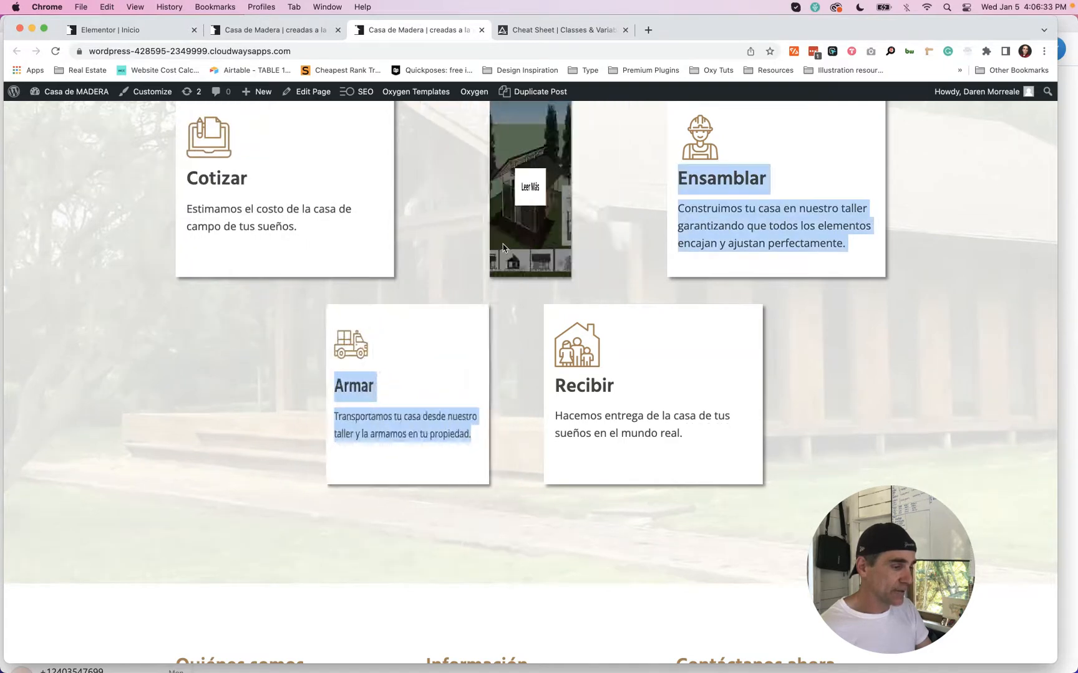
scroll(707, 177, up, 1)
click(697, 129)
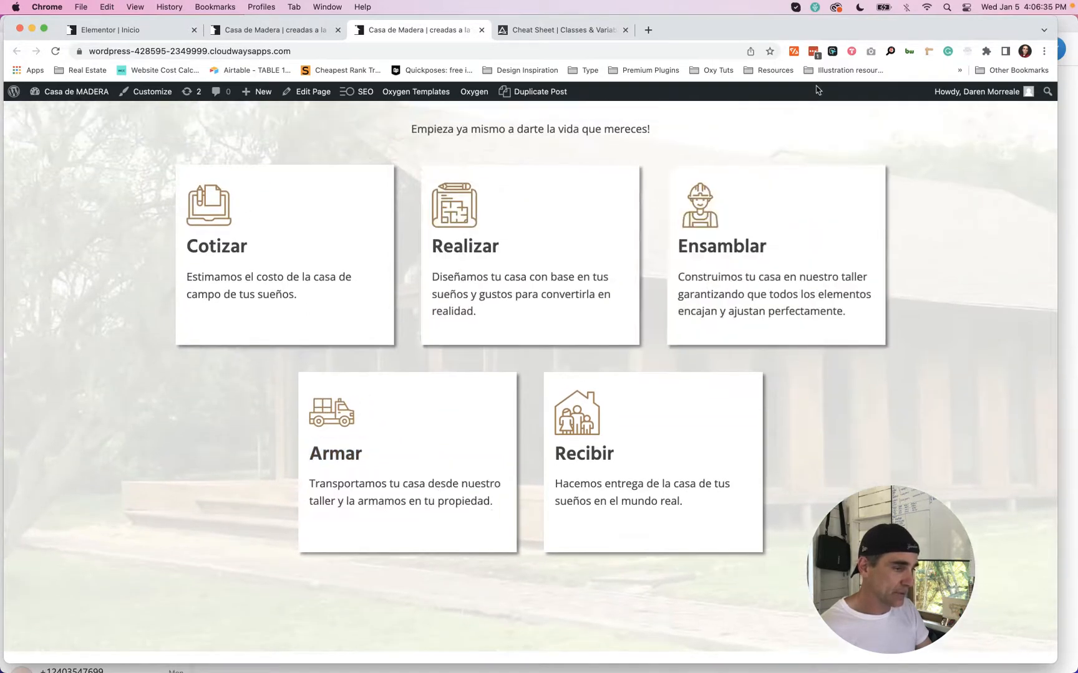
Step: Measure the width of the Ensamblar card on the front-end page with the page ruler
click(929, 52)
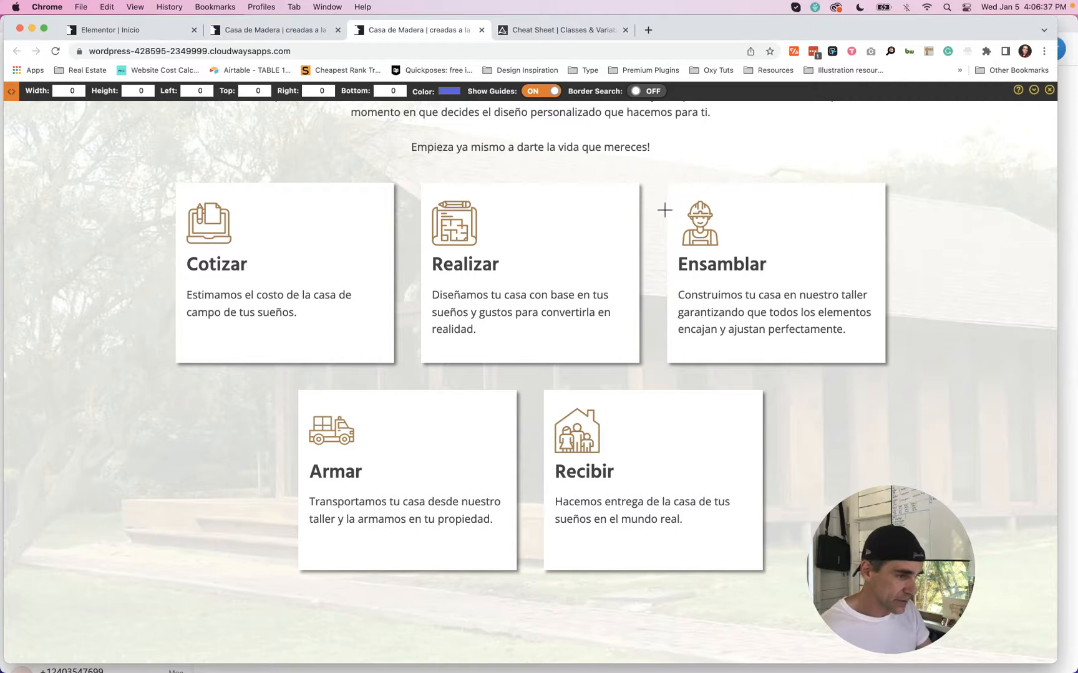
drag(666, 210, 886, 272)
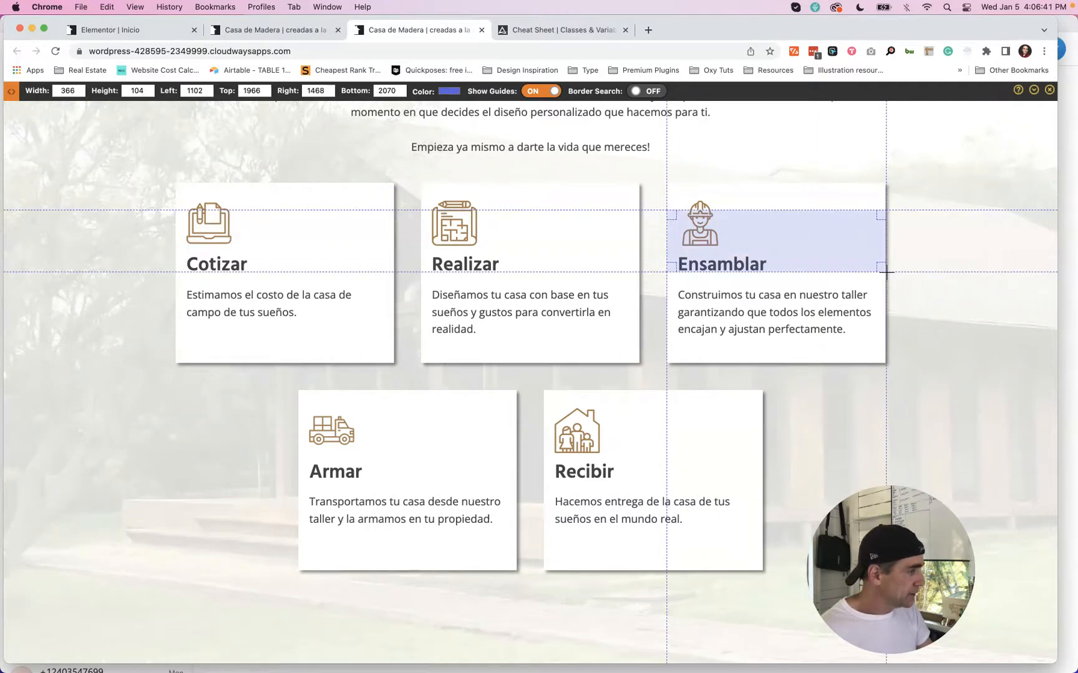
Step: Measure the width of the Recibir card with the page ruler, close the ruler, and review both card rows on the front end
drag(543, 414, 761, 485)
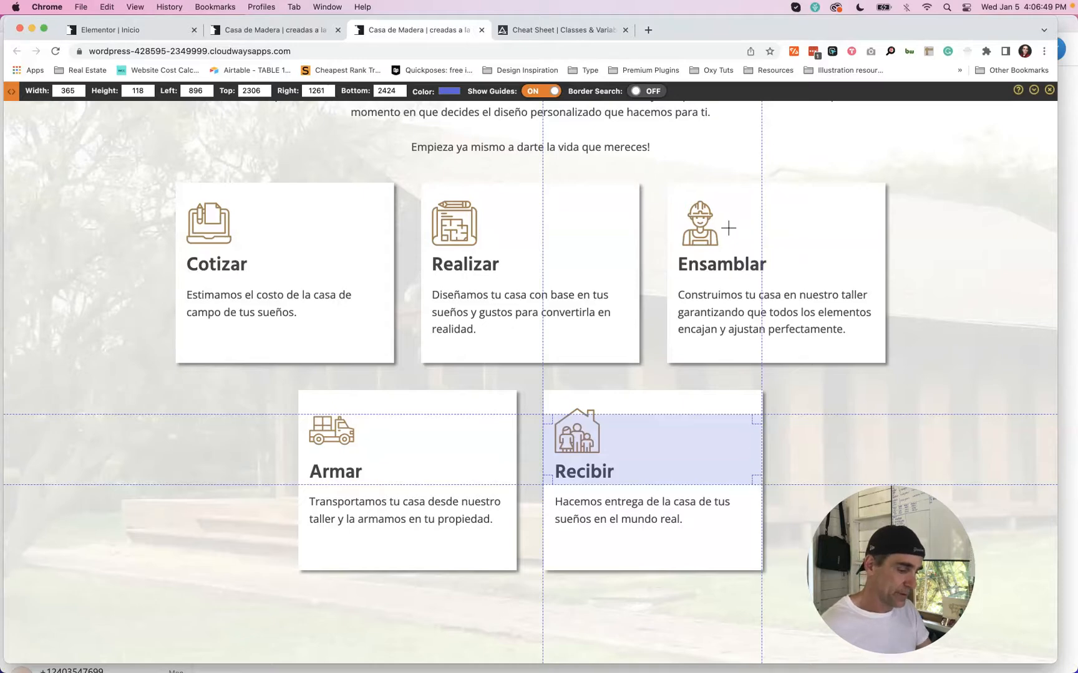
click(931, 53)
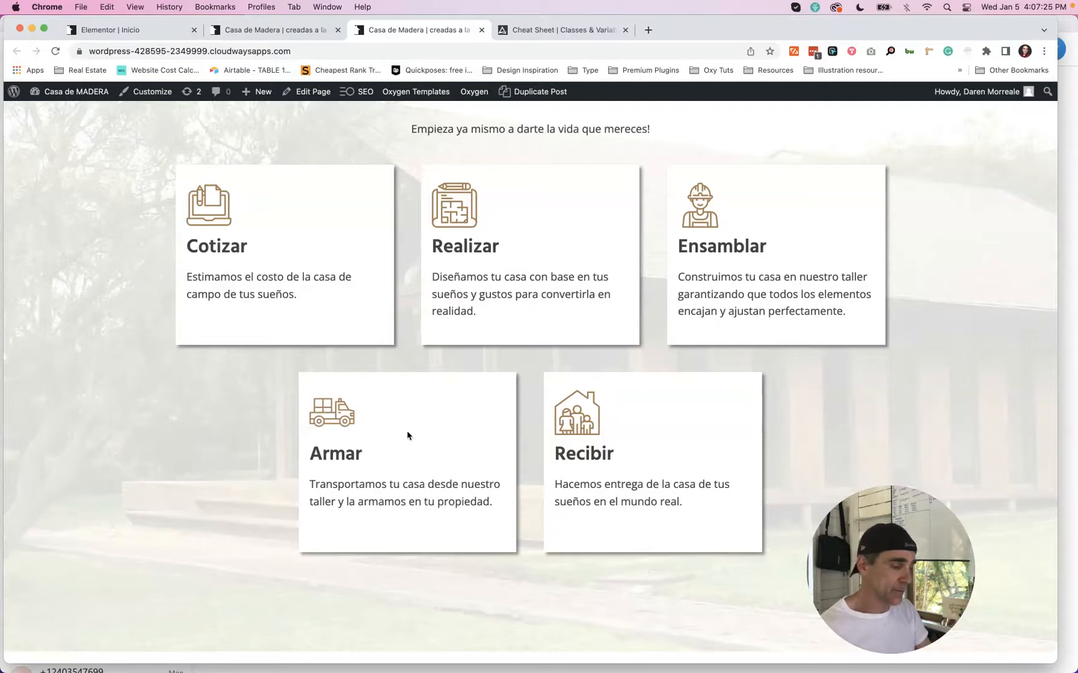
scroll(407, 435, down, 5)
scroll(406, 435, up, 5)
scroll(406, 435, up, 3)
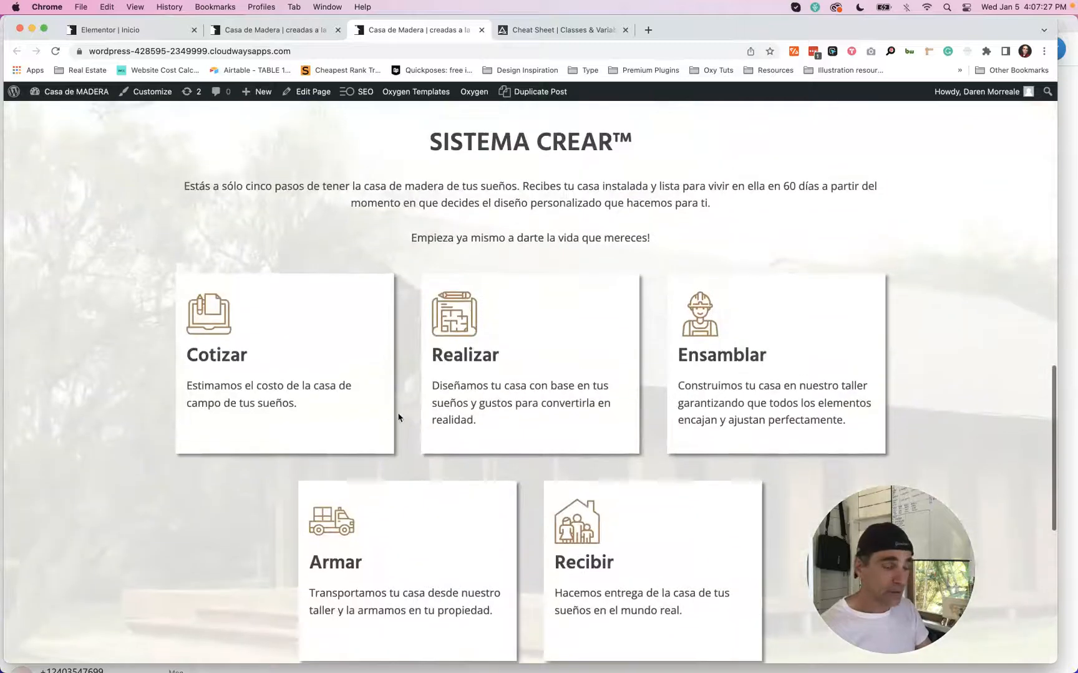
scroll(477, 397, down, 3)
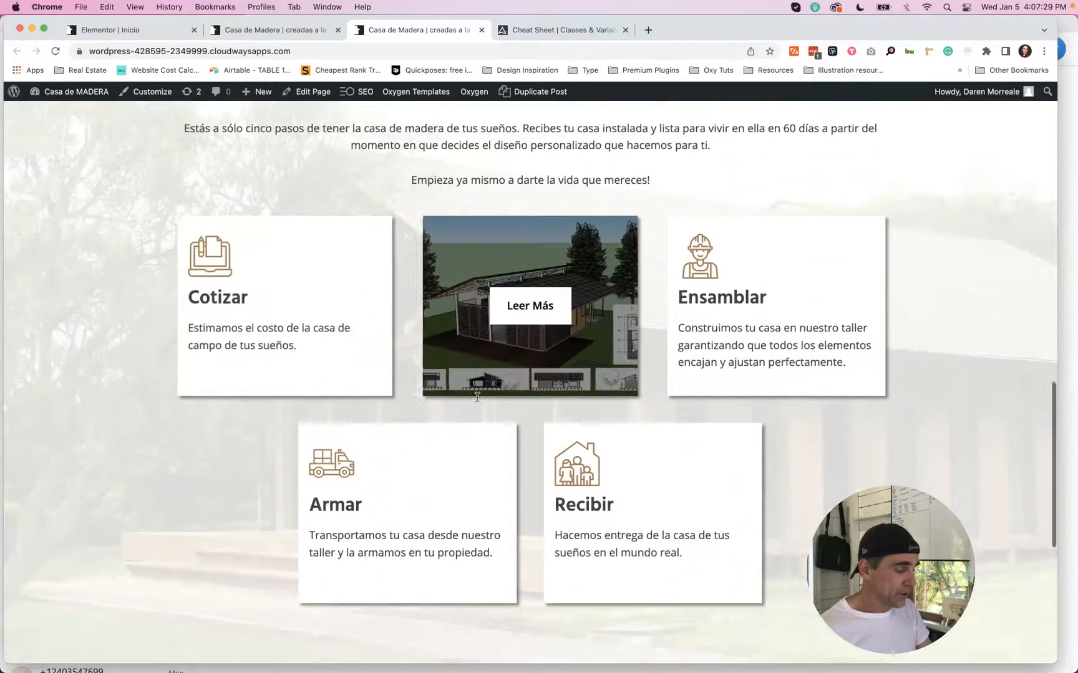
scroll(477, 399, up, 3)
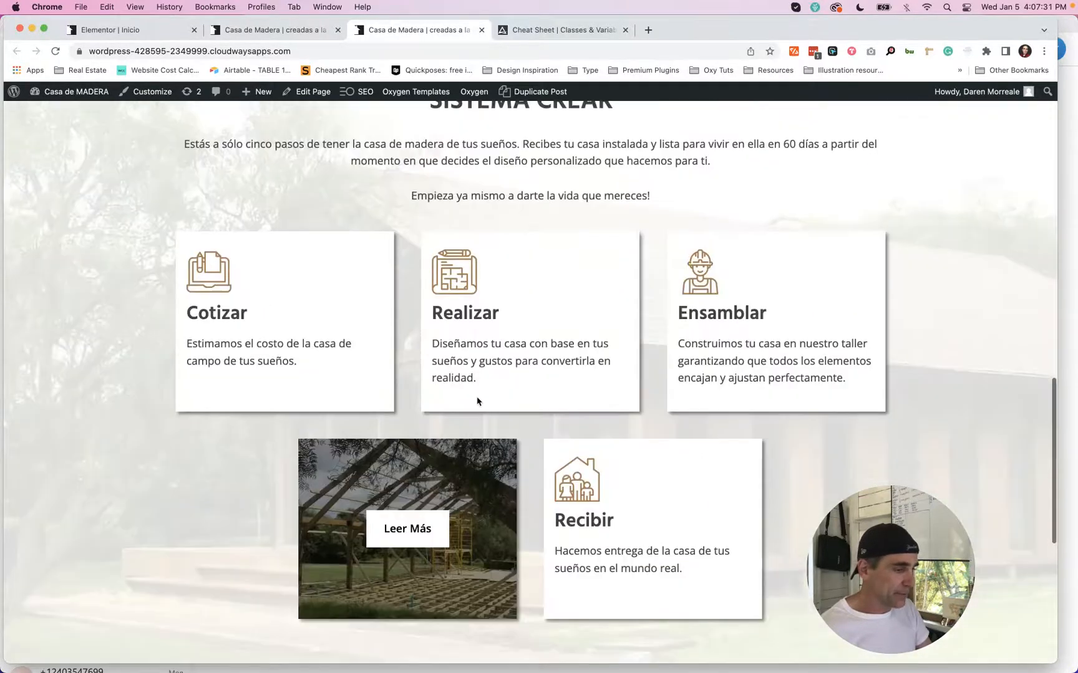
Step: Return to the Oxygen builder, select the intro text under SISTEMA CREAR, and examine its class and the spacing above and between the card rows
click(274, 29)
scroll(419, 280, up, 5)
scroll(417, 279, up, 1)
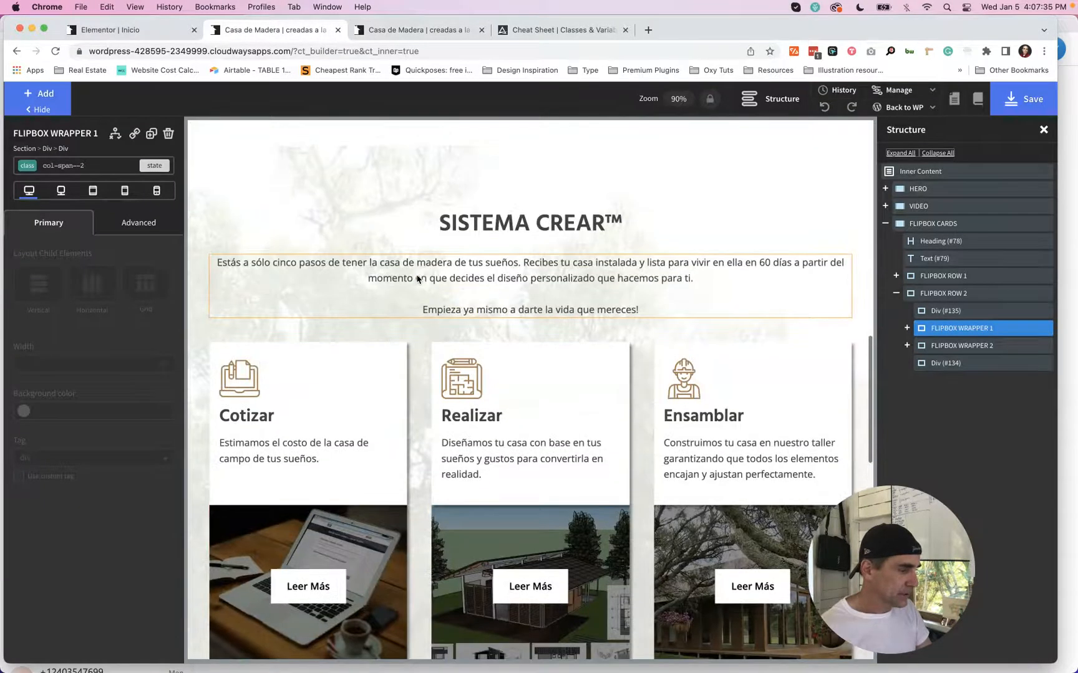
click(460, 282)
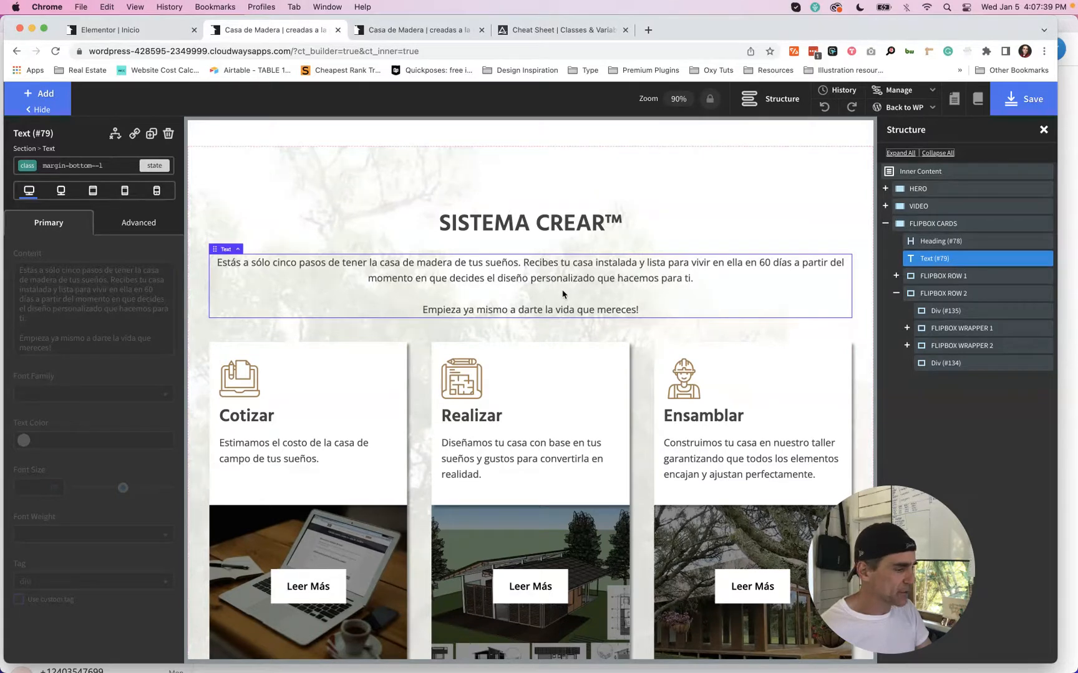
click(115, 166)
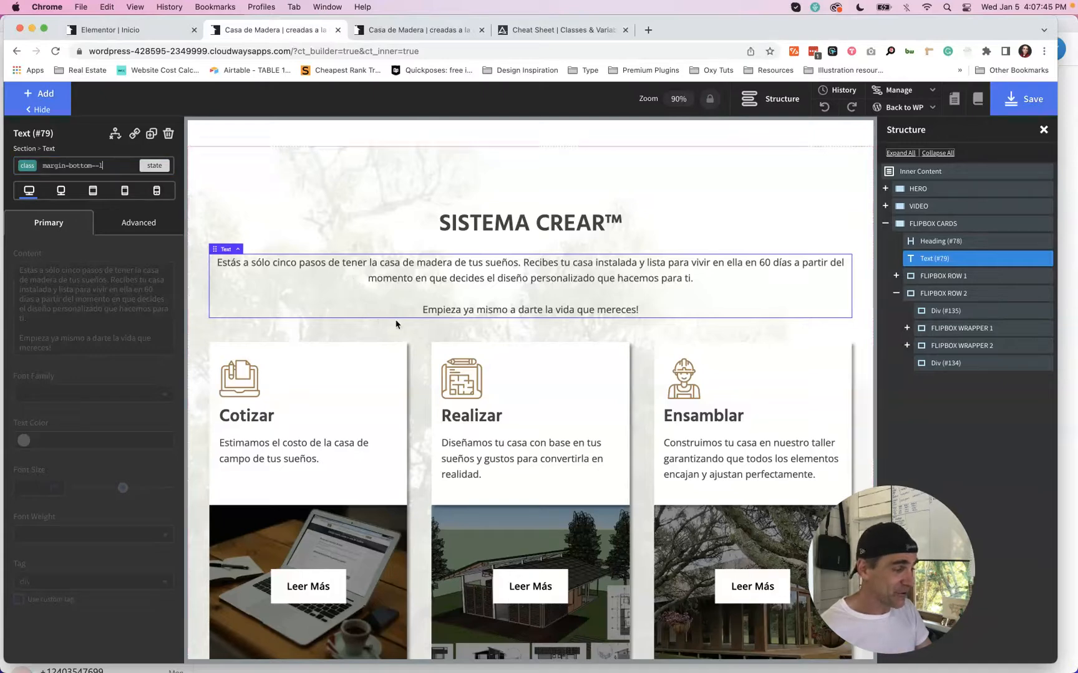
scroll(412, 324, down, 2)
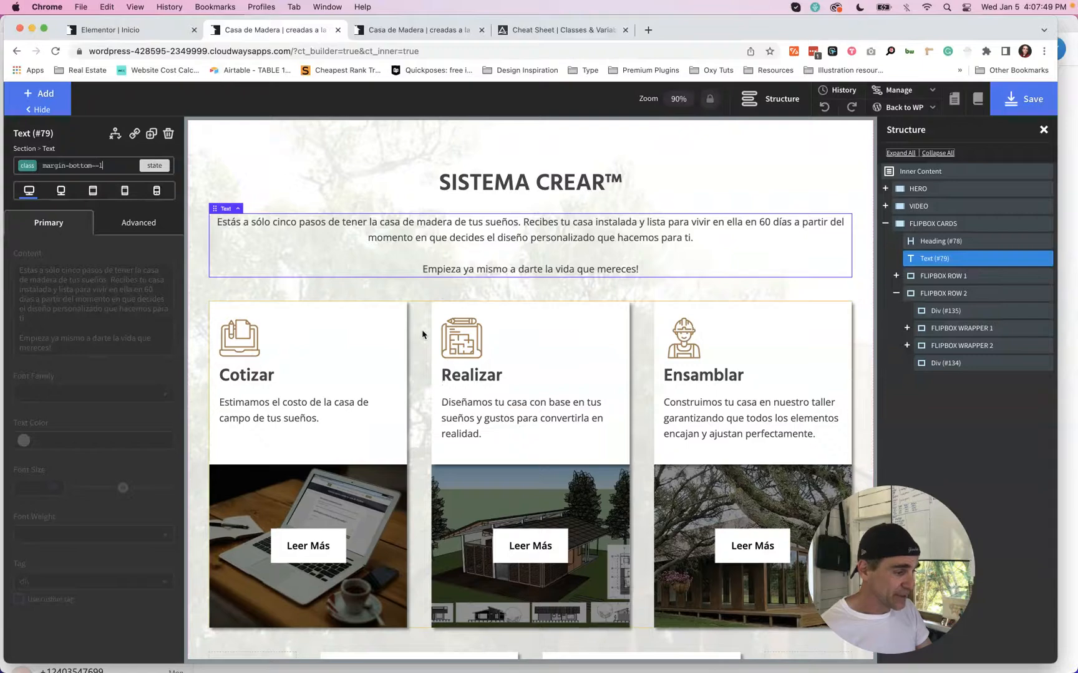
scroll(639, 358, down, 5)
scroll(637, 356, up, 1)
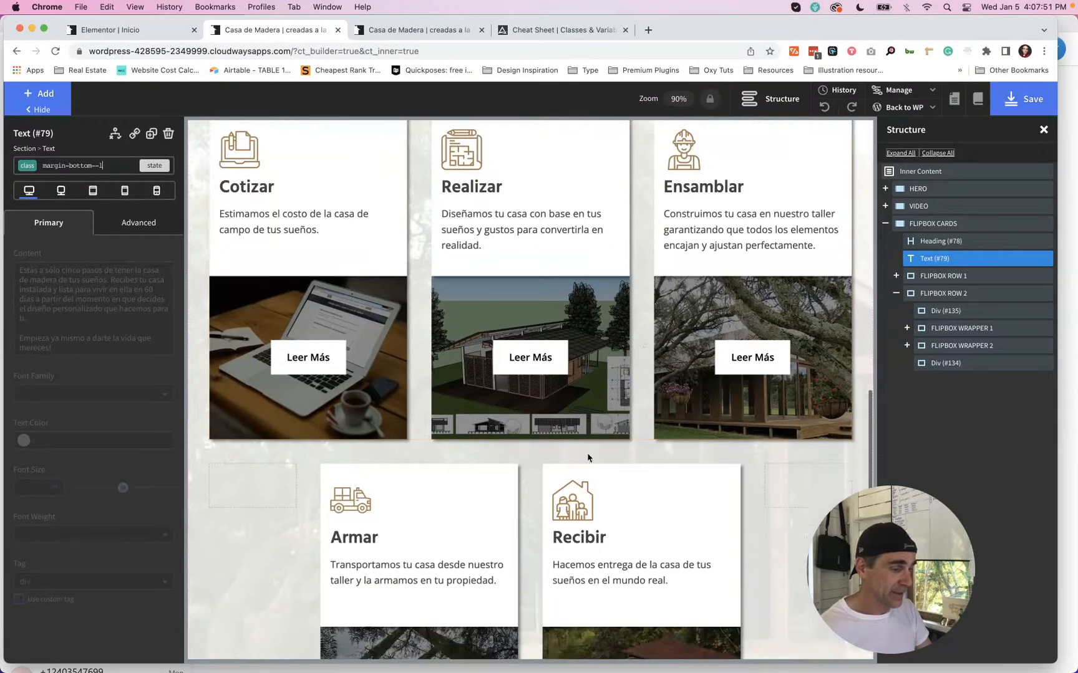
scroll(580, 410, up, 2)
scroll(581, 409, up, 4)
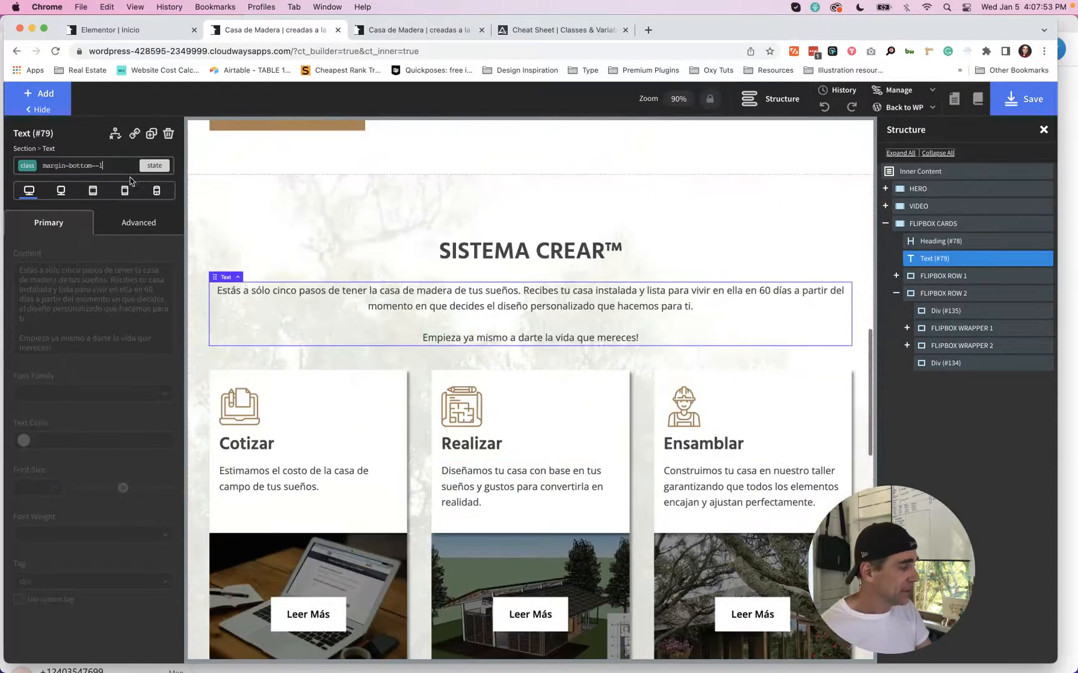
Step: Add the width--xl class to the intro text under the SISTEMA CREAR heading
click(113, 164)
click(94, 192)
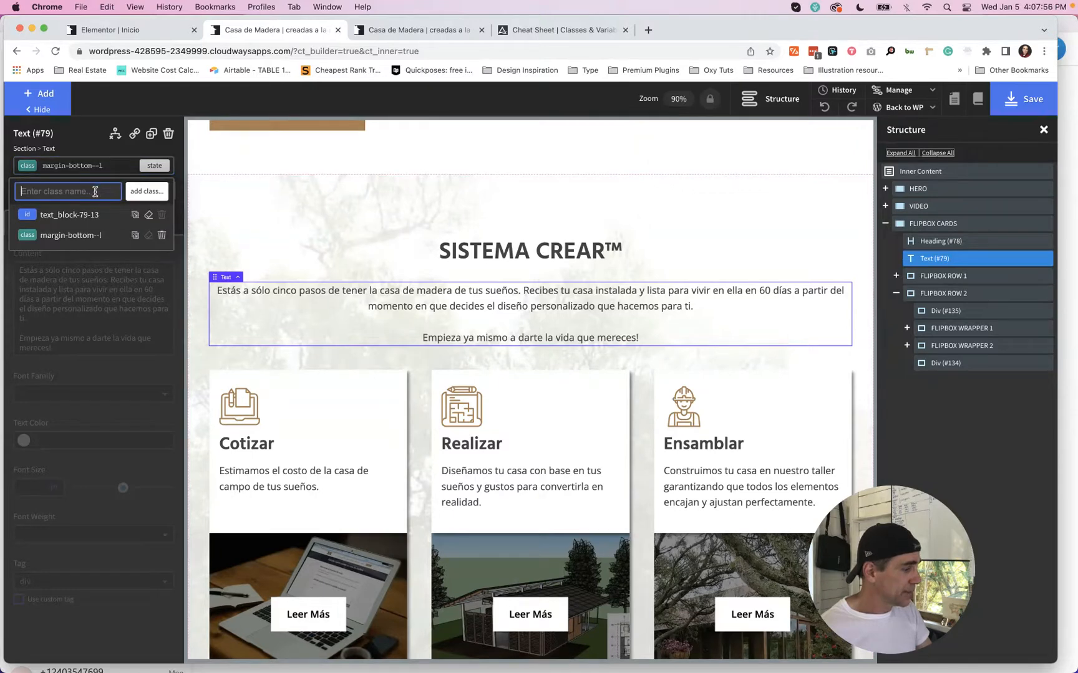
text(wi)
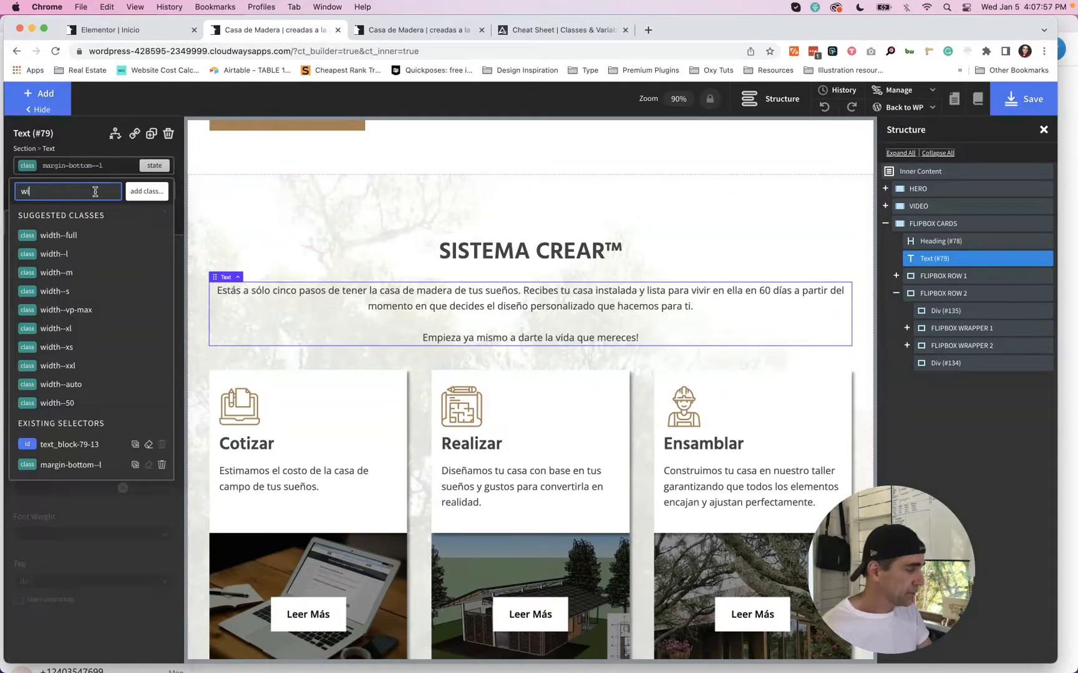
click(63, 329)
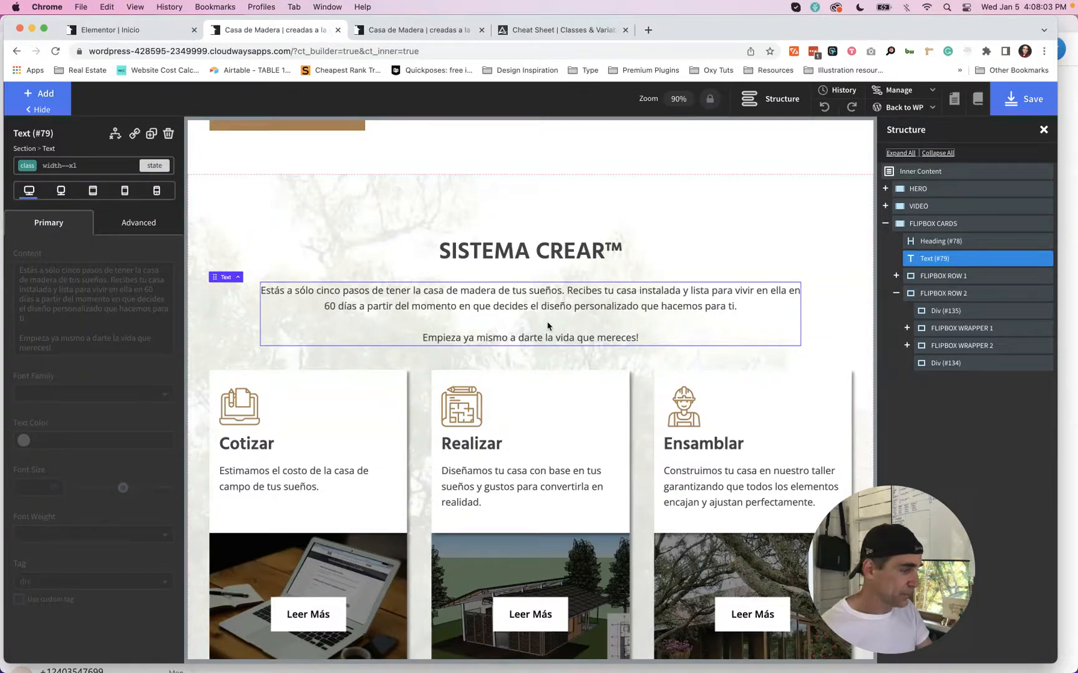
scroll(547, 326, down, 2)
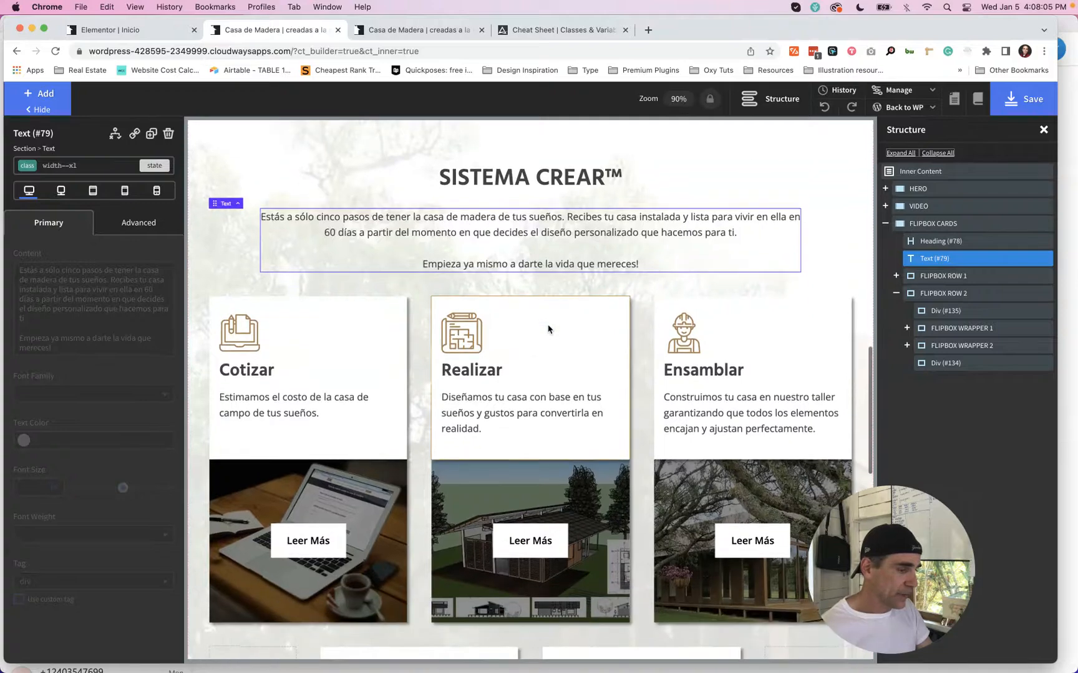
Step: Check in the original Elementor page which words of the SISTEMA CREAR intro paragraph are bold
double_click(658, 229)
key(ctrl+shift+Tab)
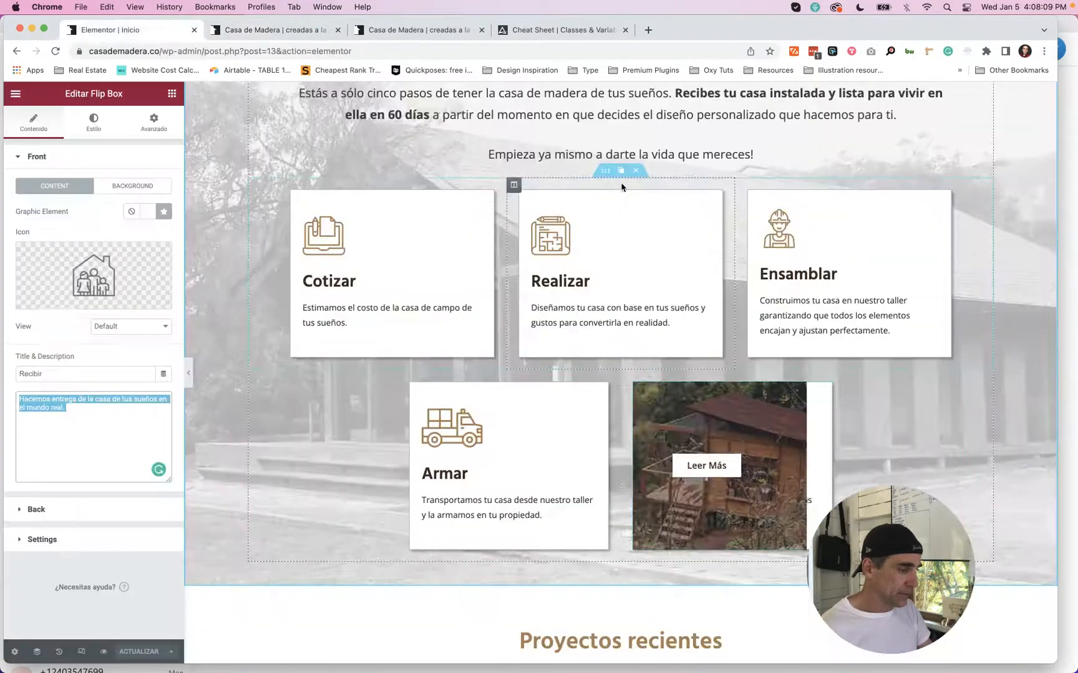
scroll(624, 206, up, 2)
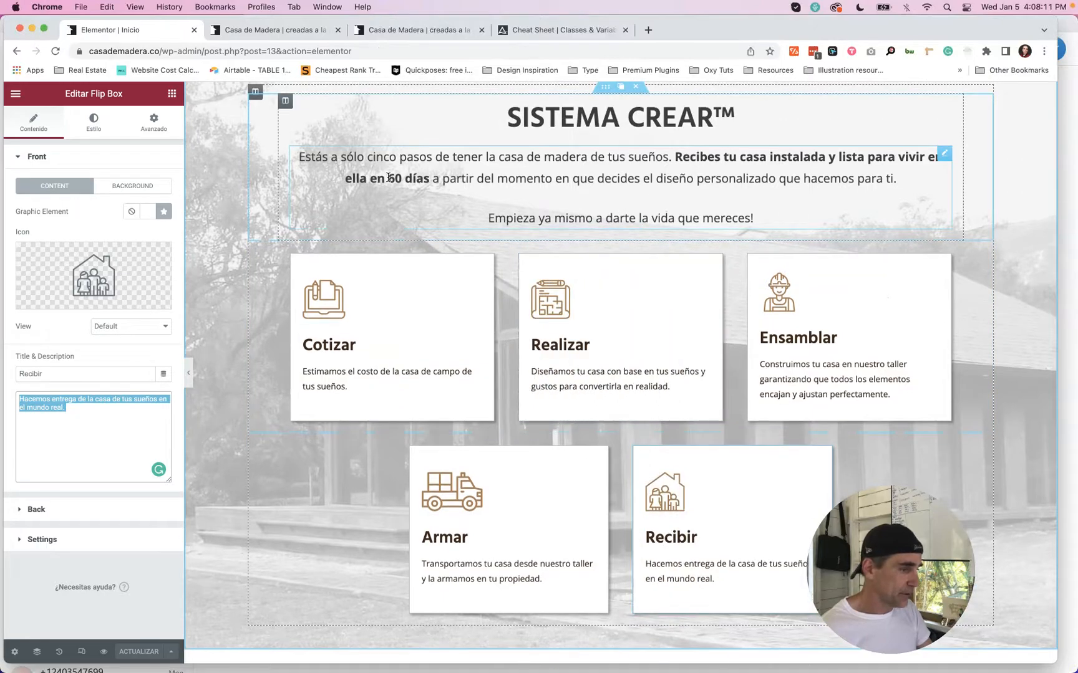
key(ctrl+Tab)
Step: Wrap the phrase "Recibes tu casa instalada y lista para vivir en ella en 60 días" in a span with font weight 700
double_click(578, 215)
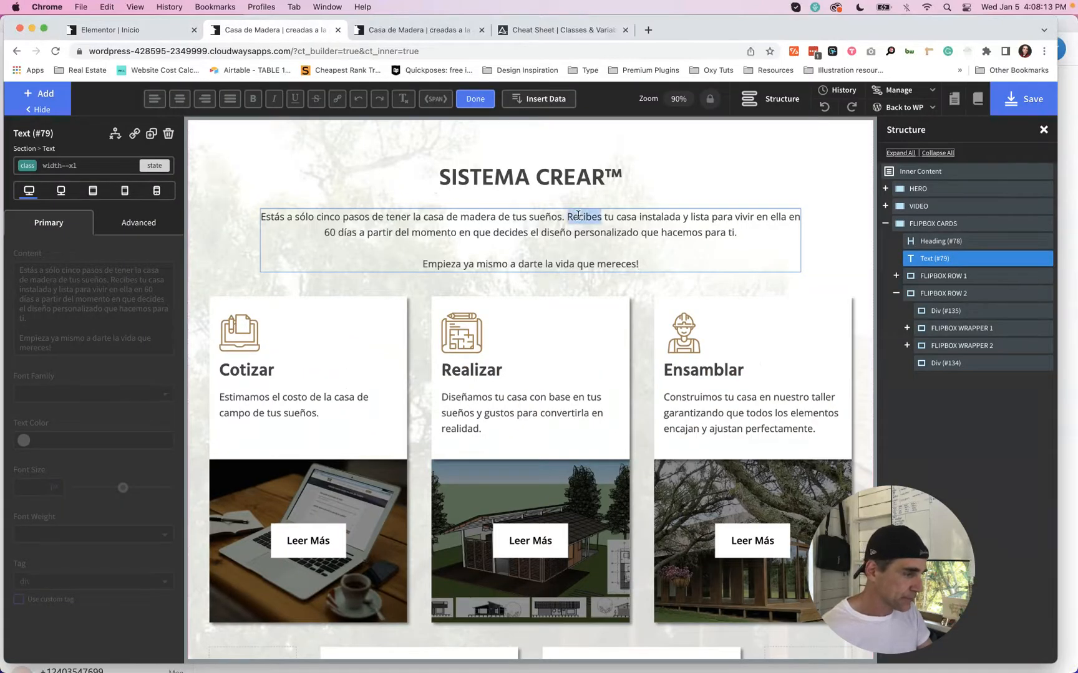
click(573, 215)
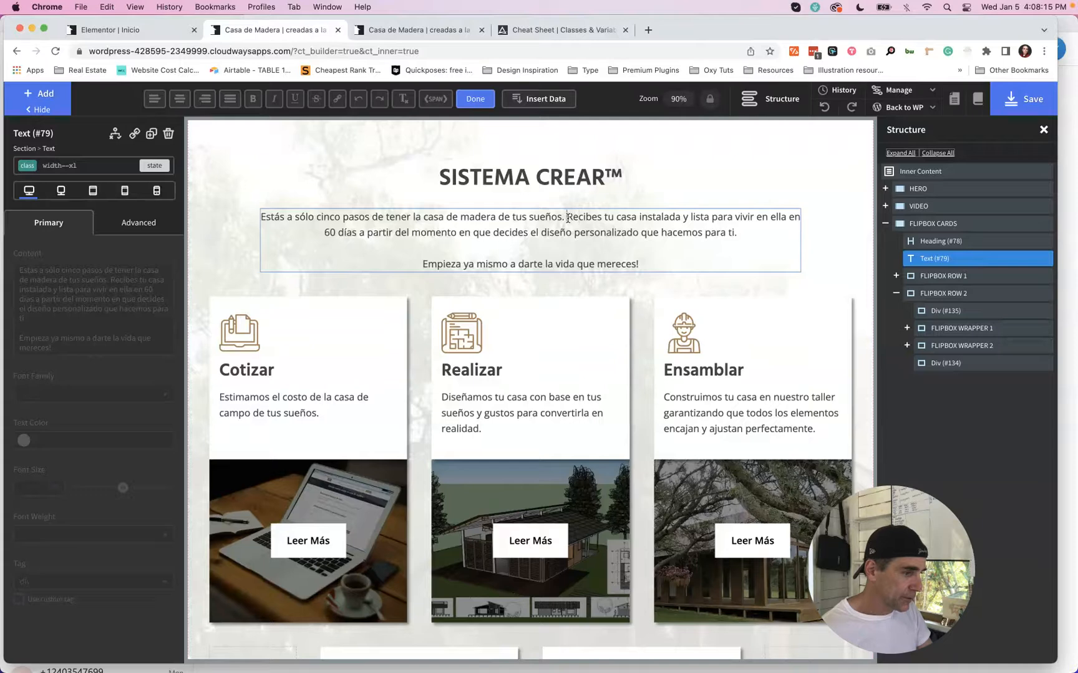
drag(567, 218, 357, 232)
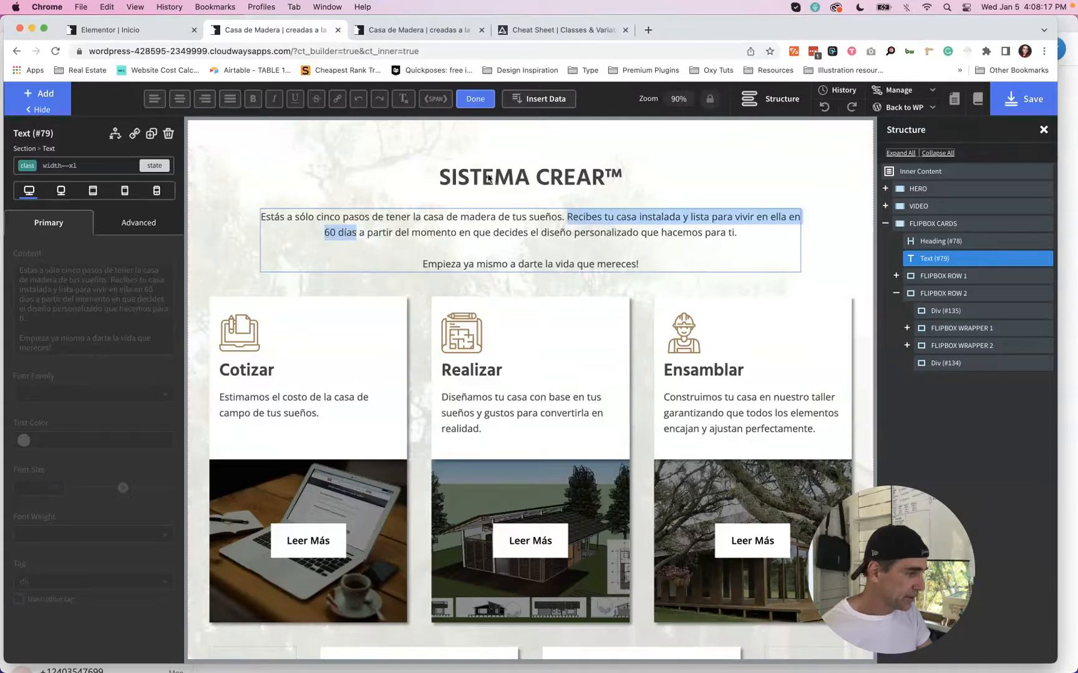
click(435, 100)
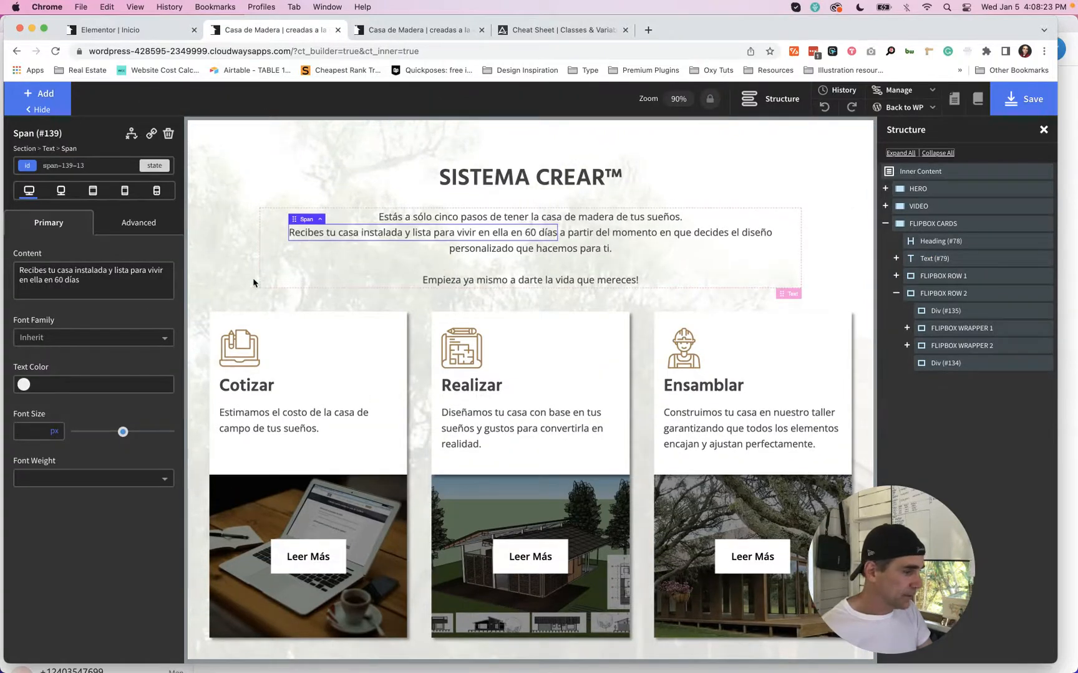
click(50, 478)
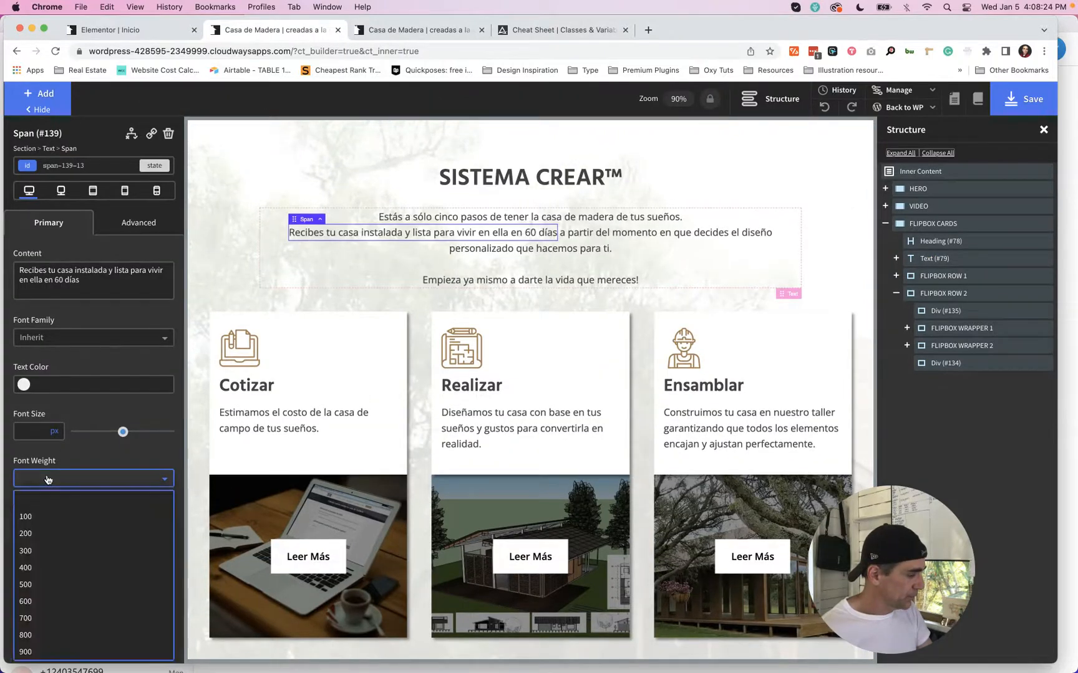
click(42, 618)
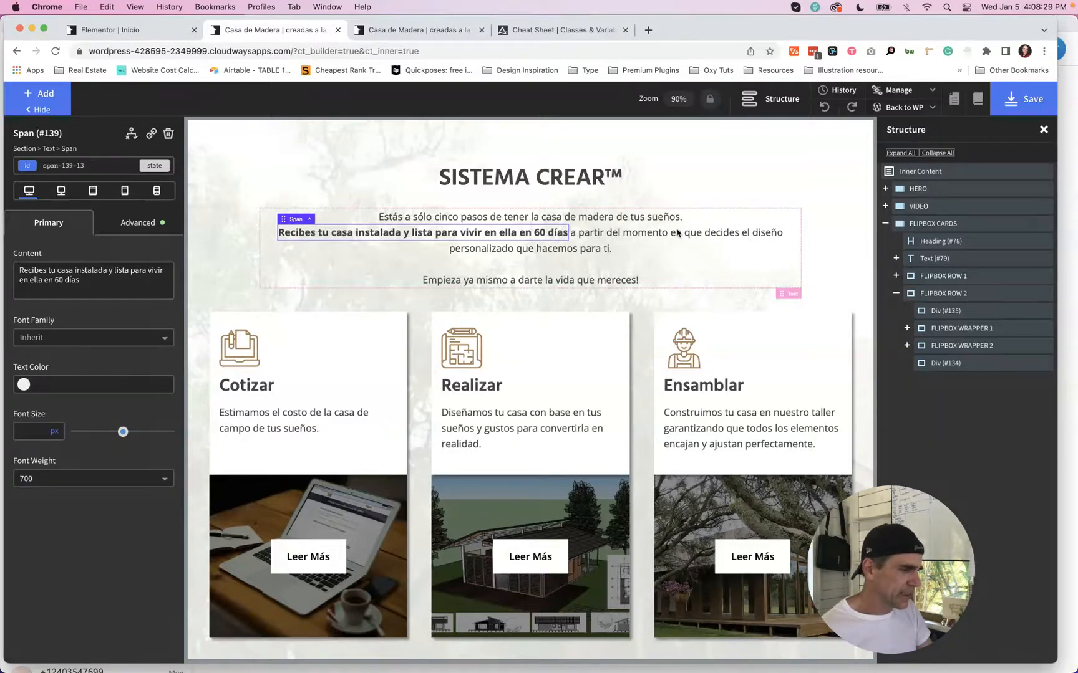
Step: Select the intro text block at its ID level and inspect its advanced layout settings
click(278, 278)
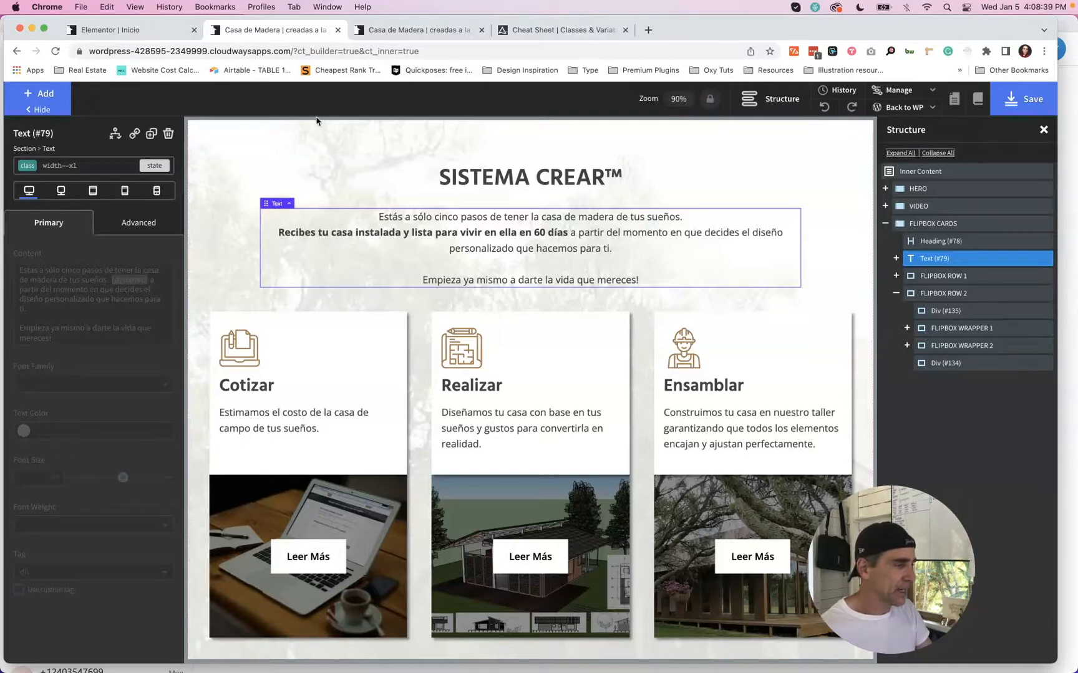
click(134, 223)
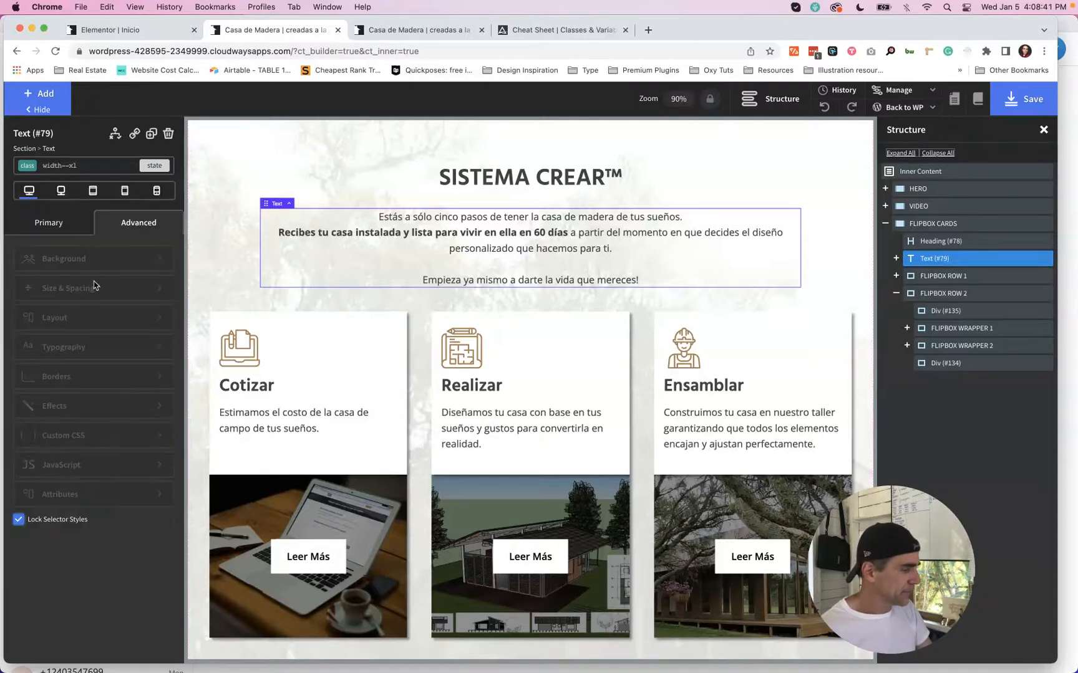
click(87, 165)
click(93, 214)
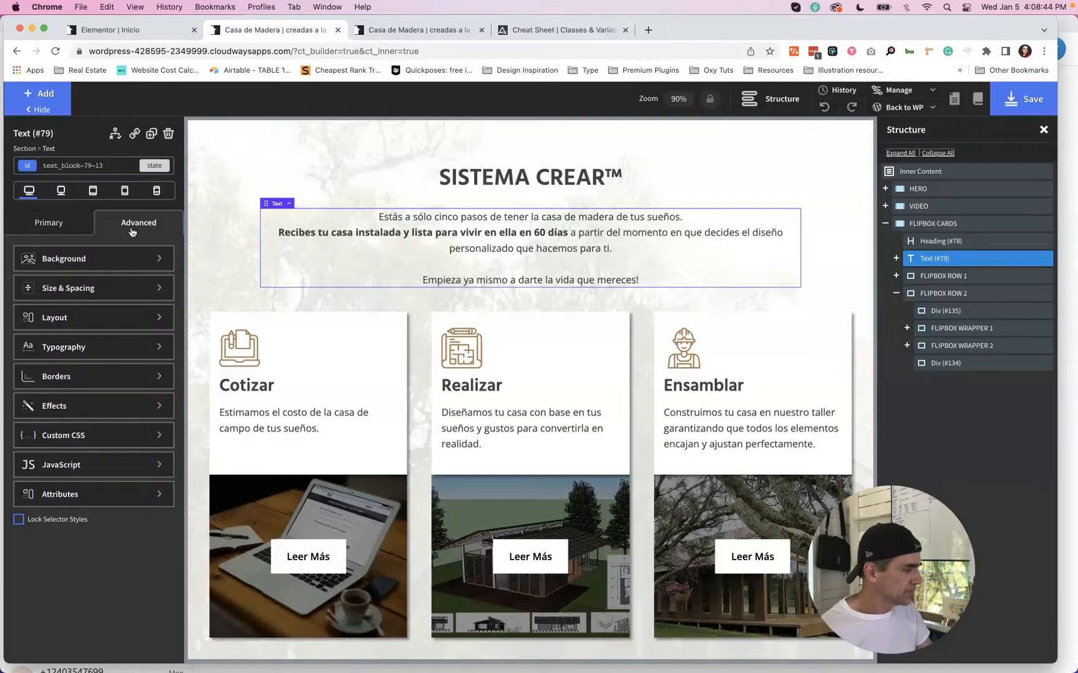
click(77, 318)
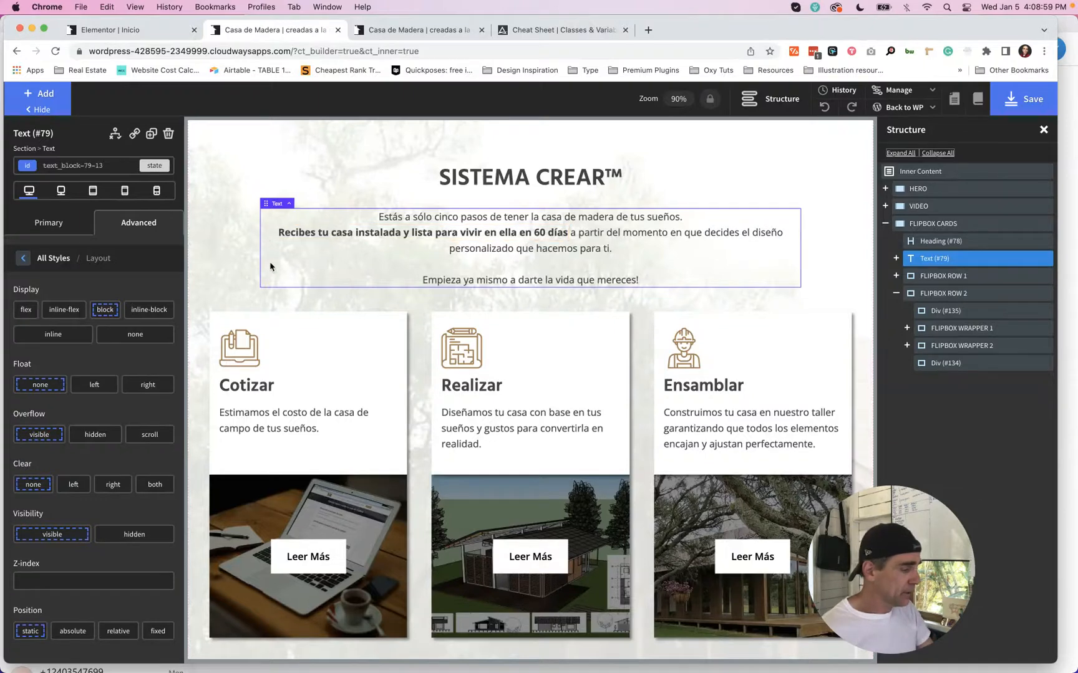
Step: Remove the width--xl class from the intro text and review the section's layout on the canvas
click(79, 168)
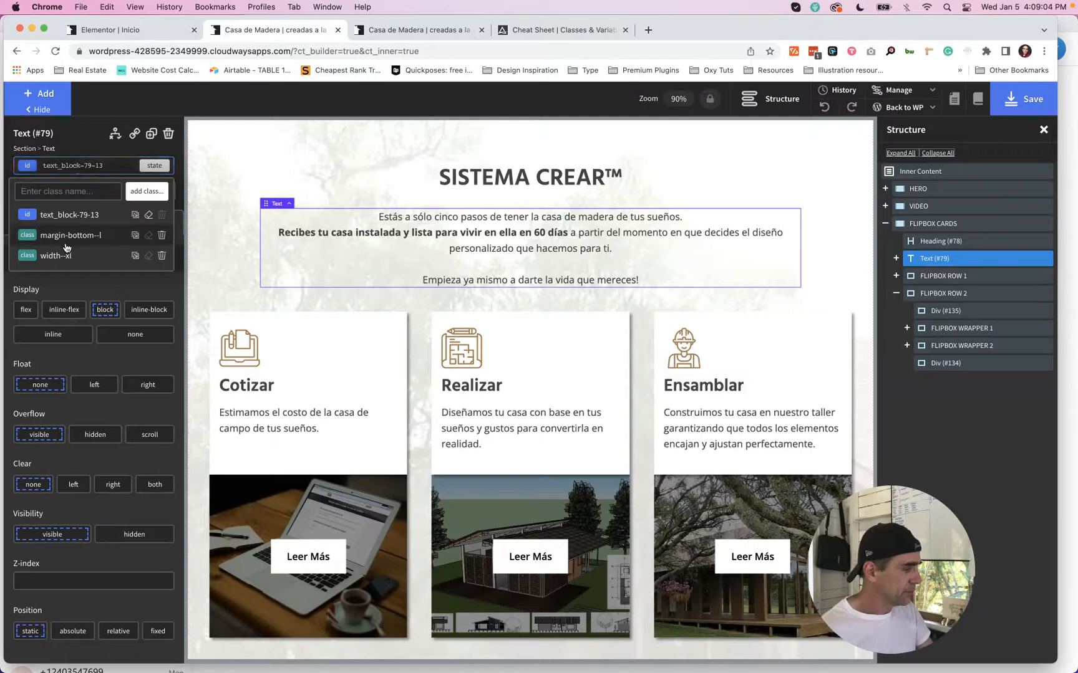
click(162, 256)
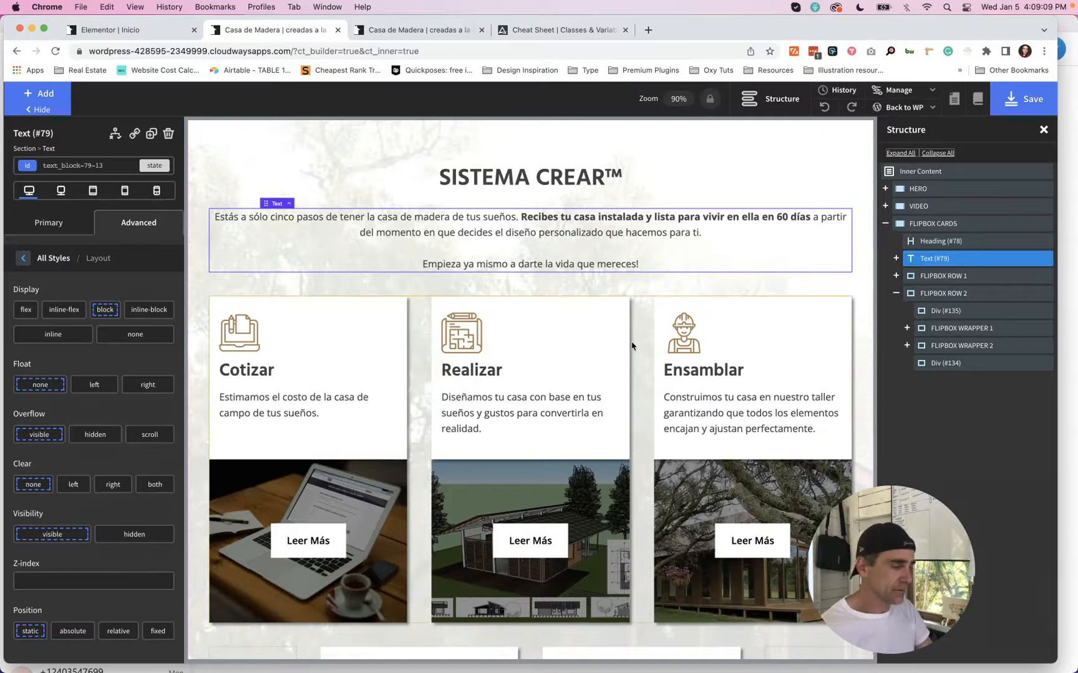
scroll(632, 344, up, 3)
scroll(632, 344, down, 1)
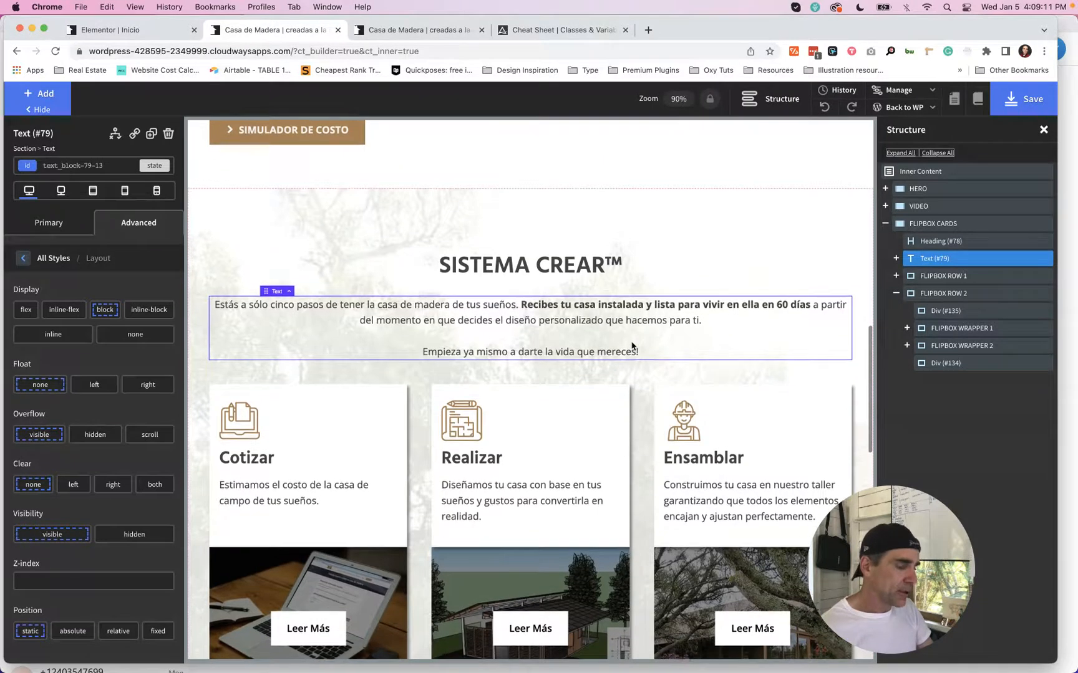